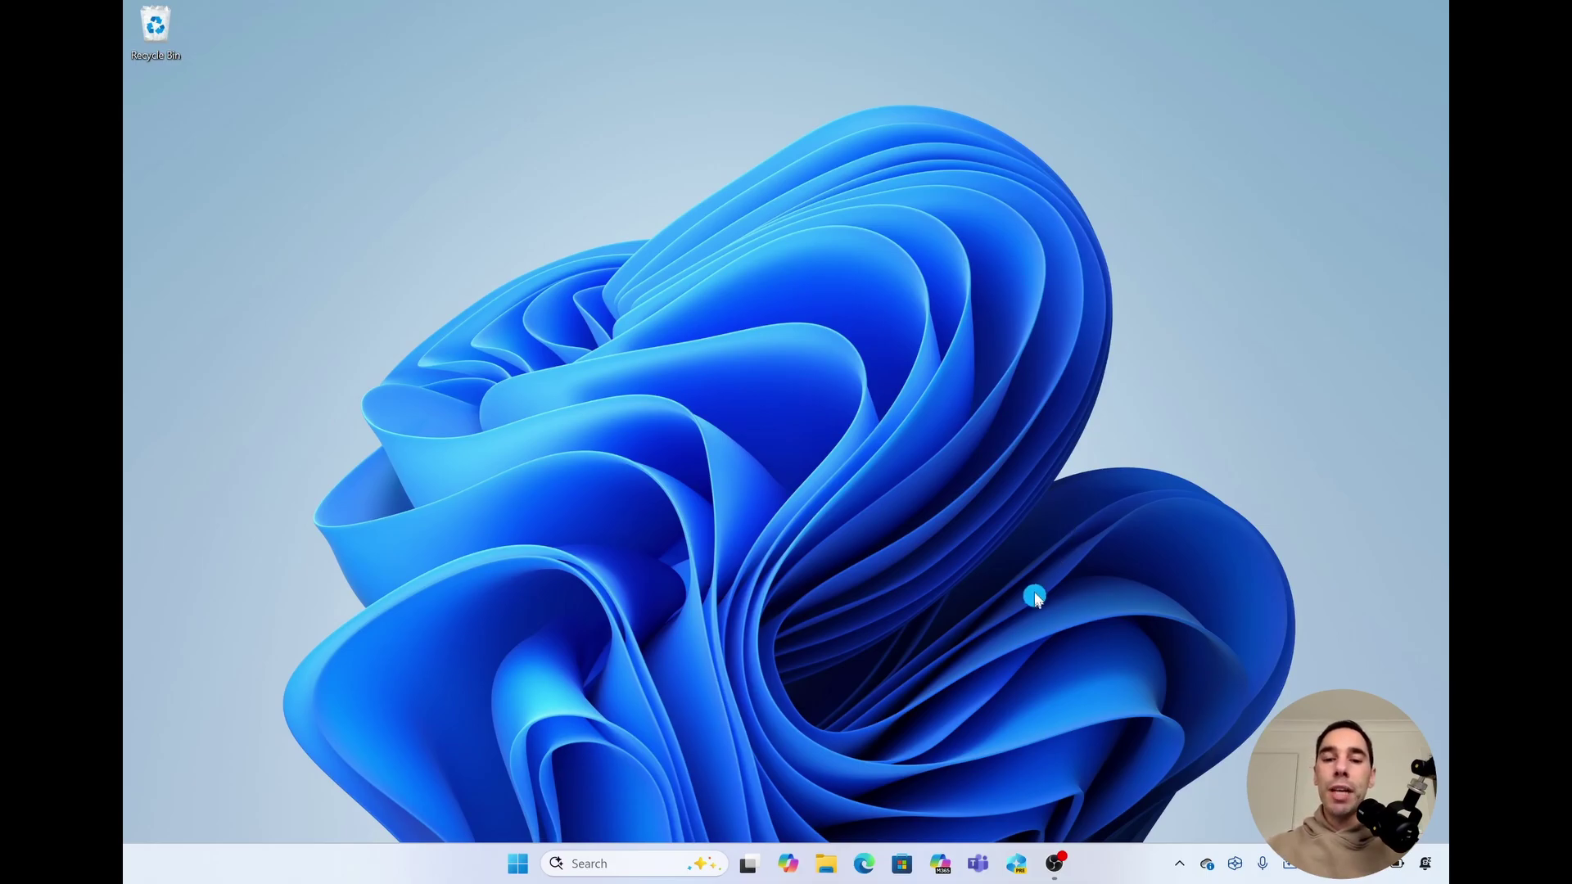
Open Microsoft Store's AI Hub page and scroll down to the Chatbot AI Apps row
click(904, 867)
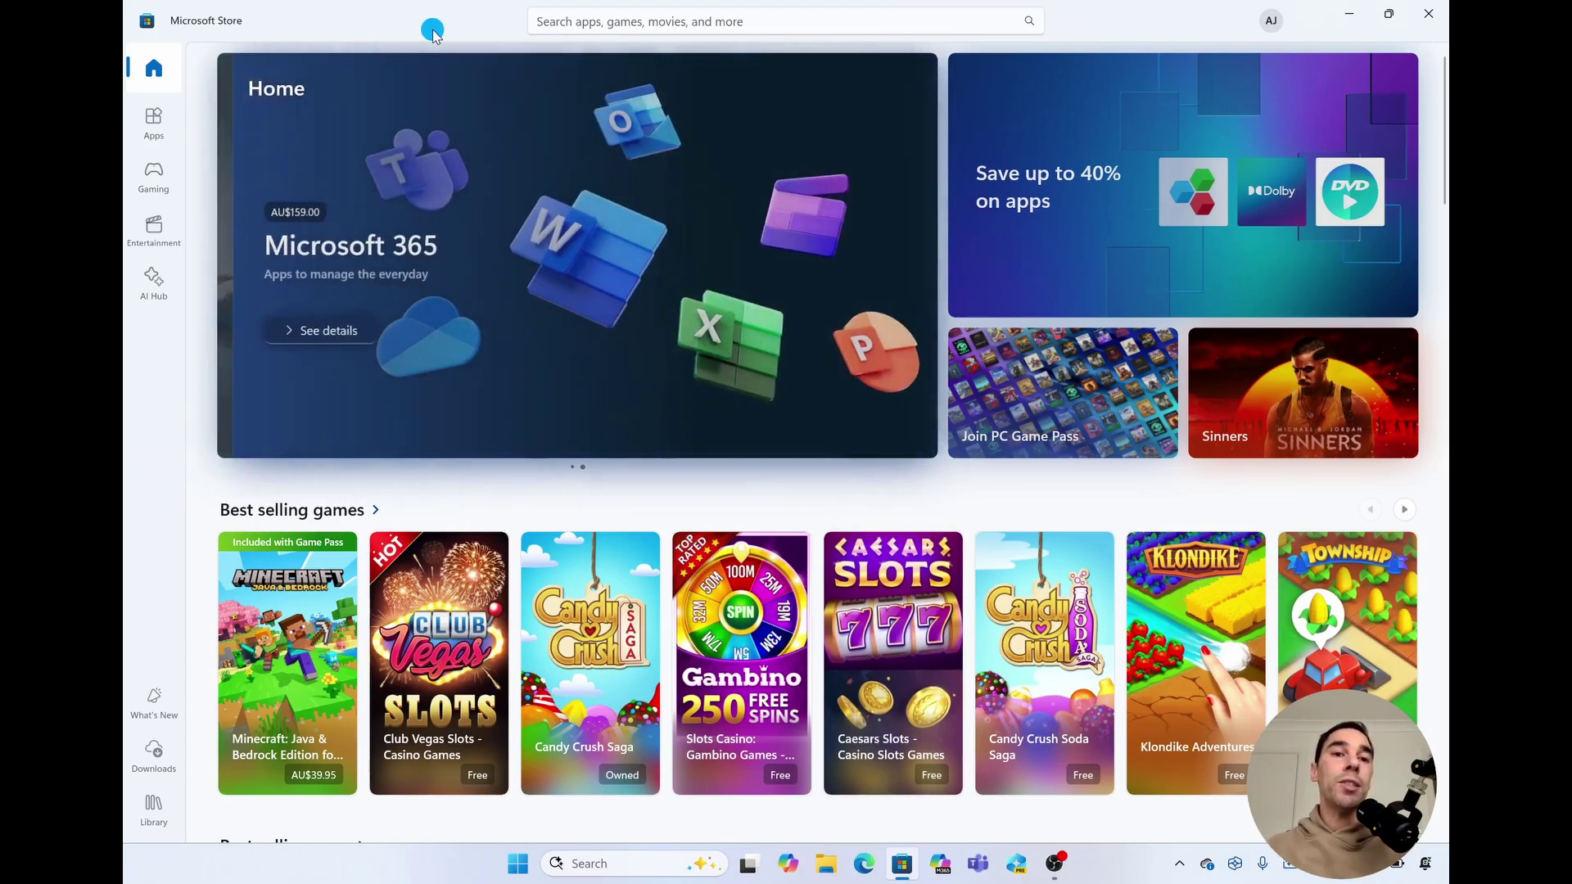
click(156, 295)
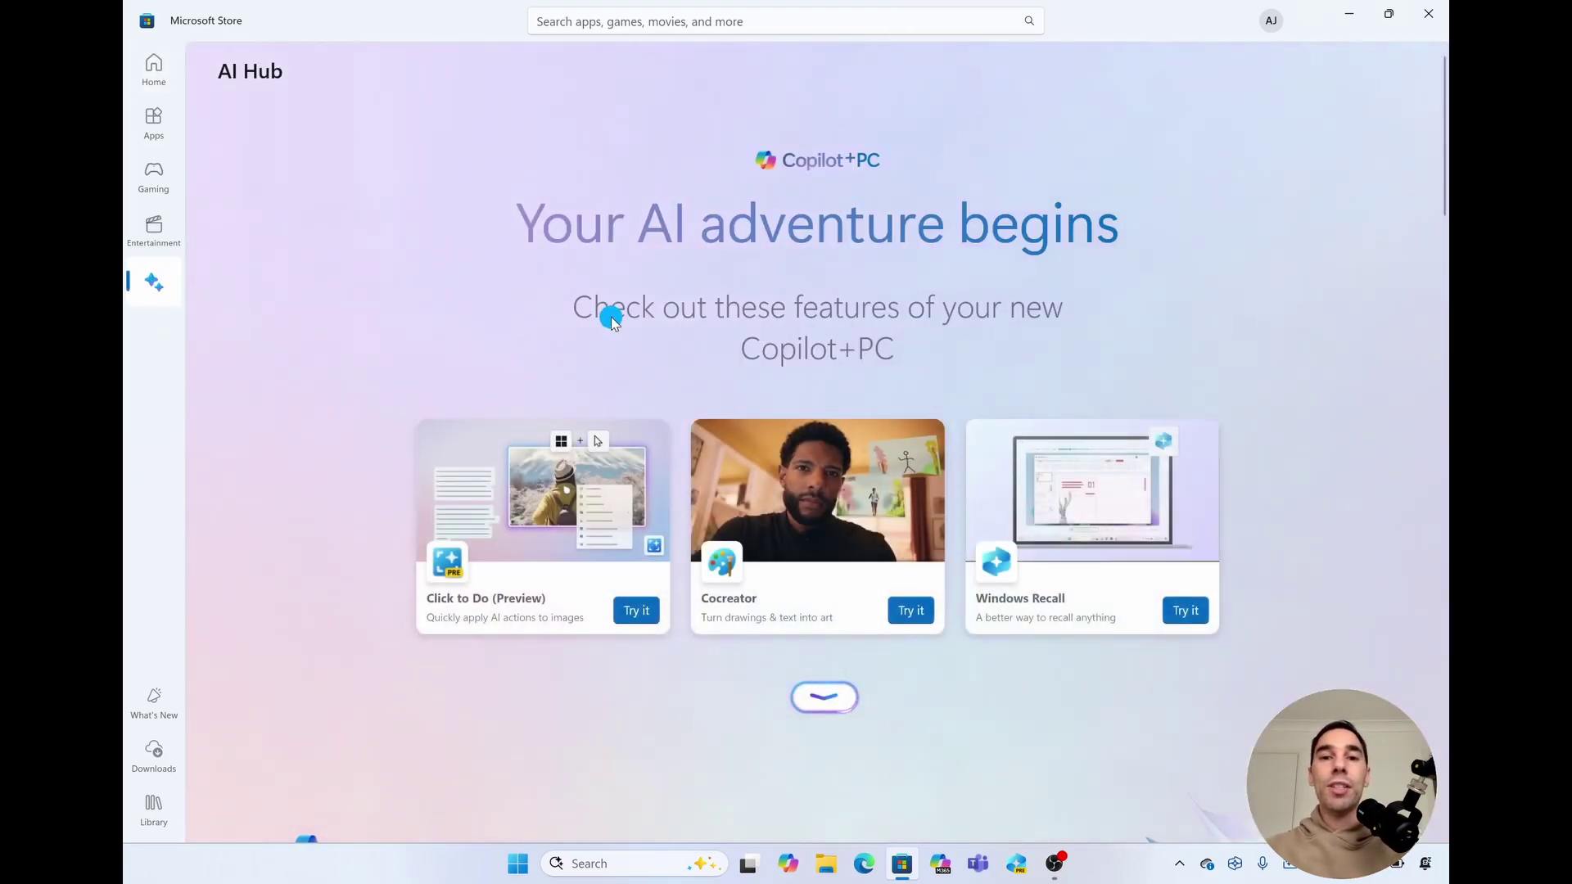
scroll(607, 317, down, 10)
scroll(602, 422, down, 2)
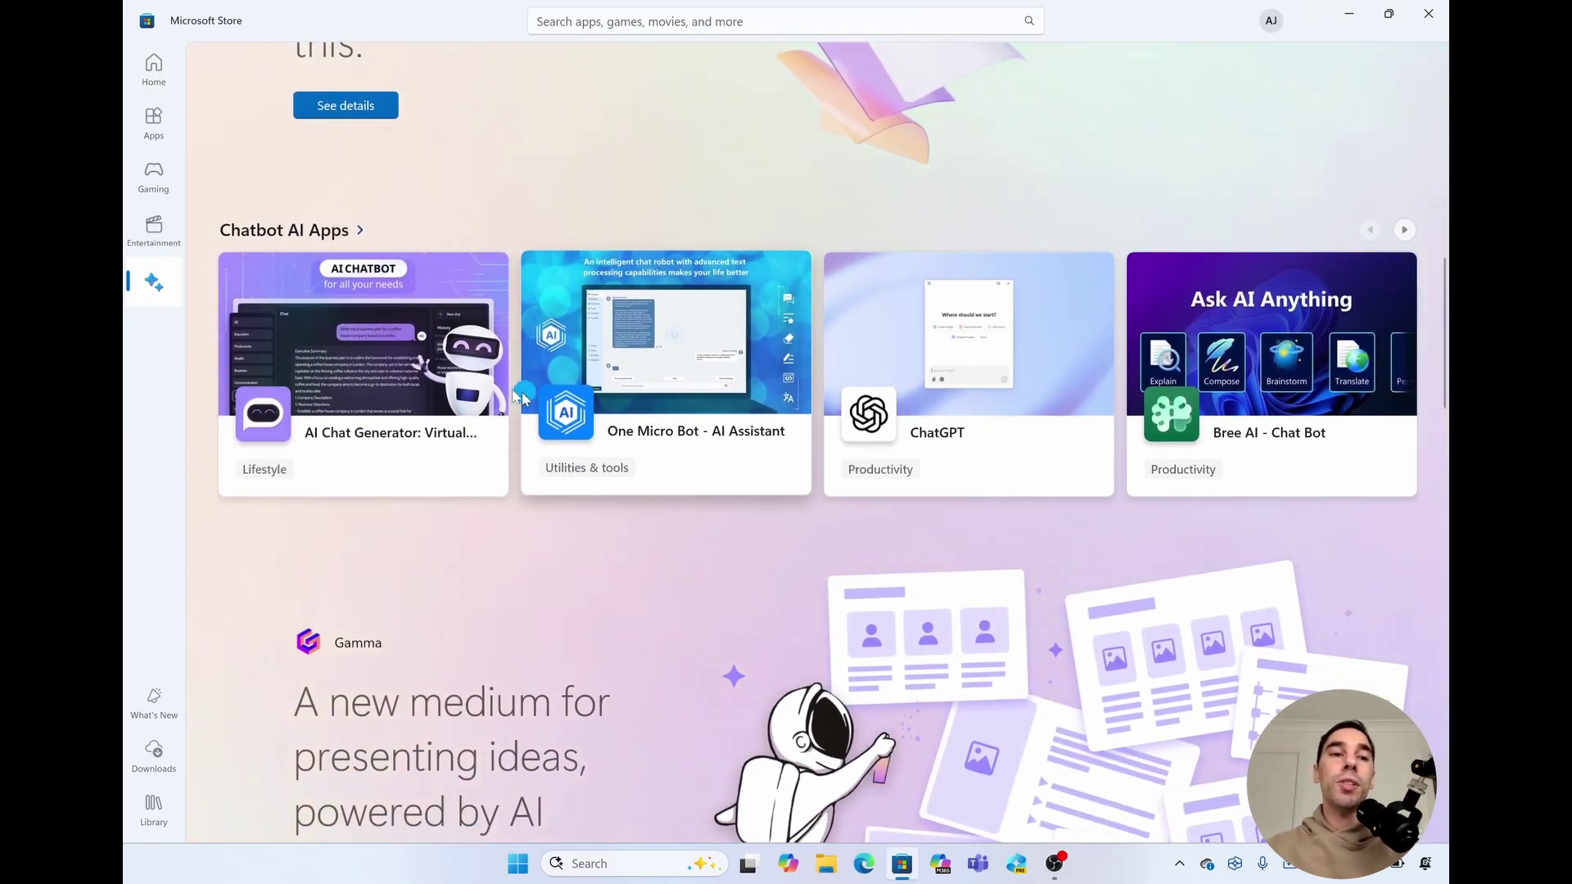
Search the Store for 'chatgpt' and open the ChatGPT app's product page
click(146, 305)
click(755, 20)
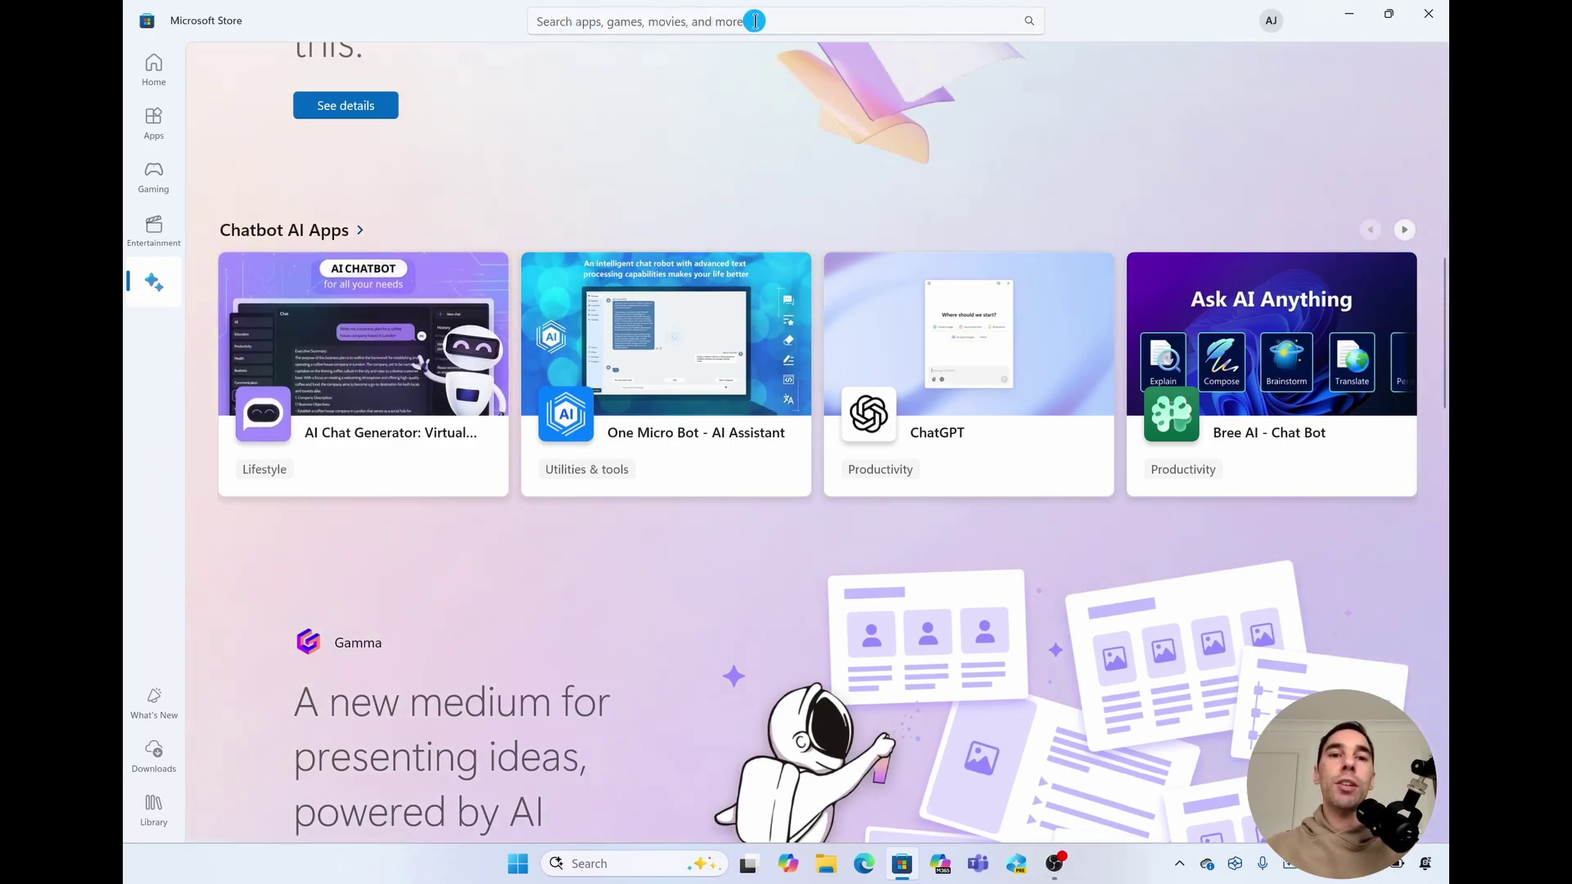
text(chatgpt)
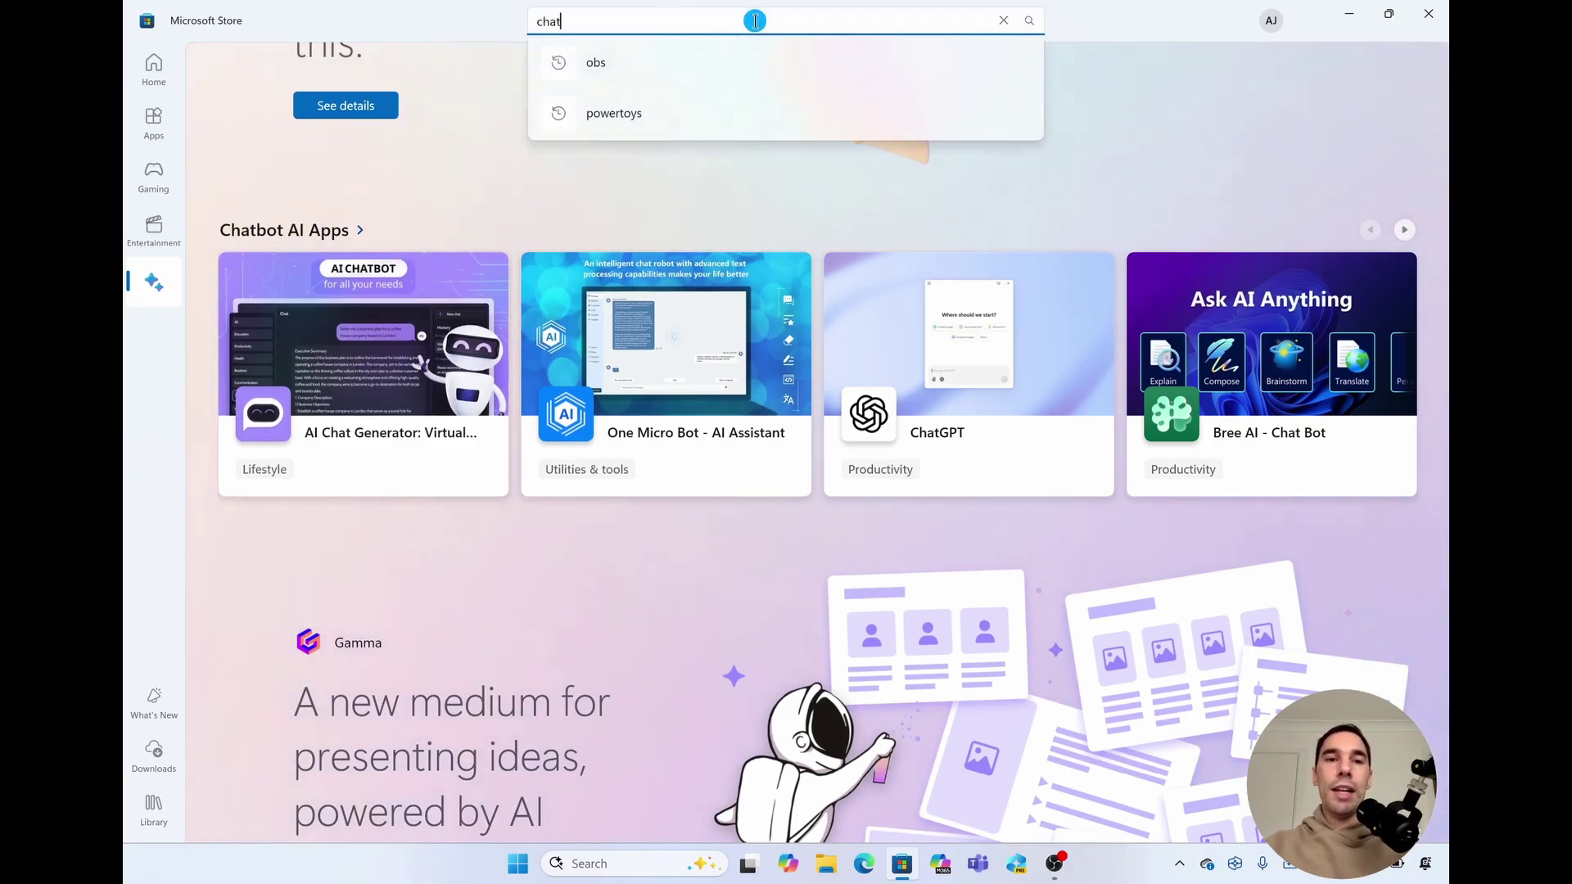
key(Return)
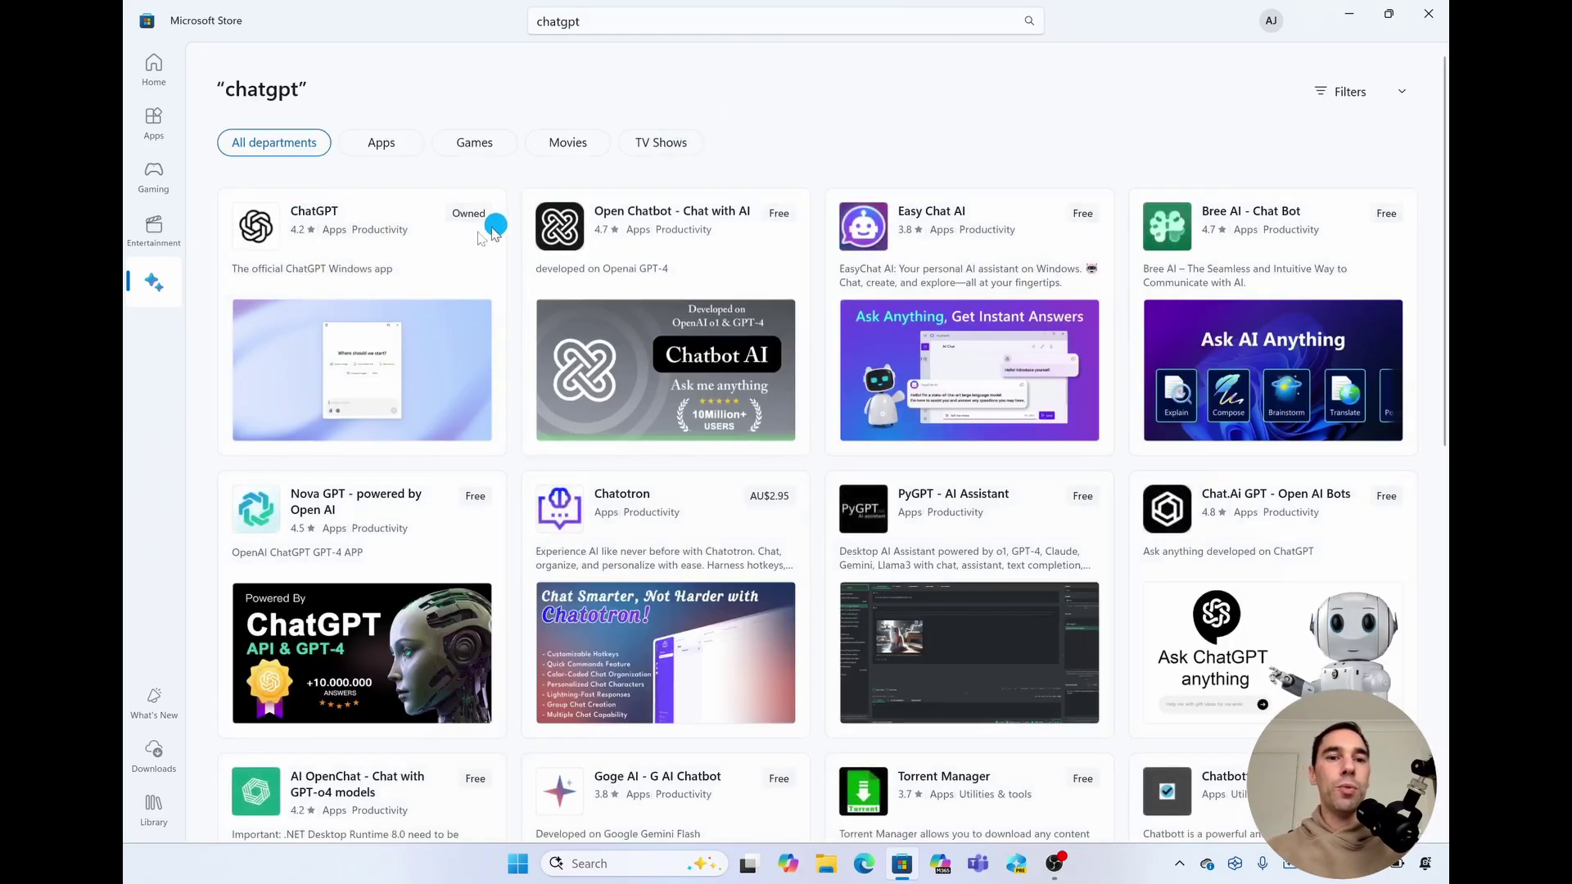
mouse_move(491, 230)
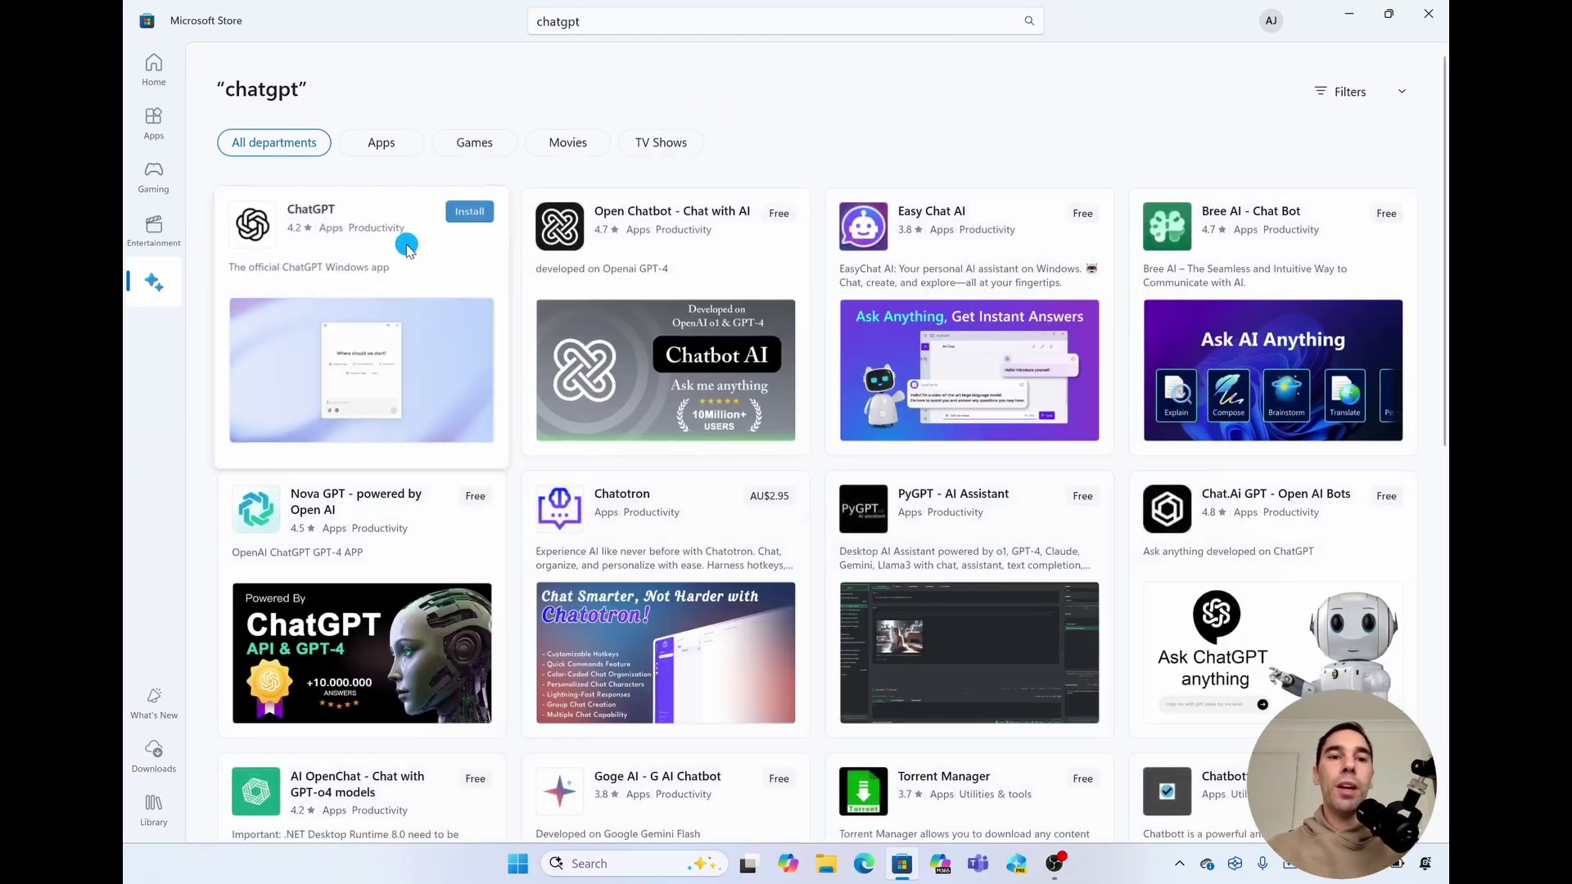
click(368, 227)
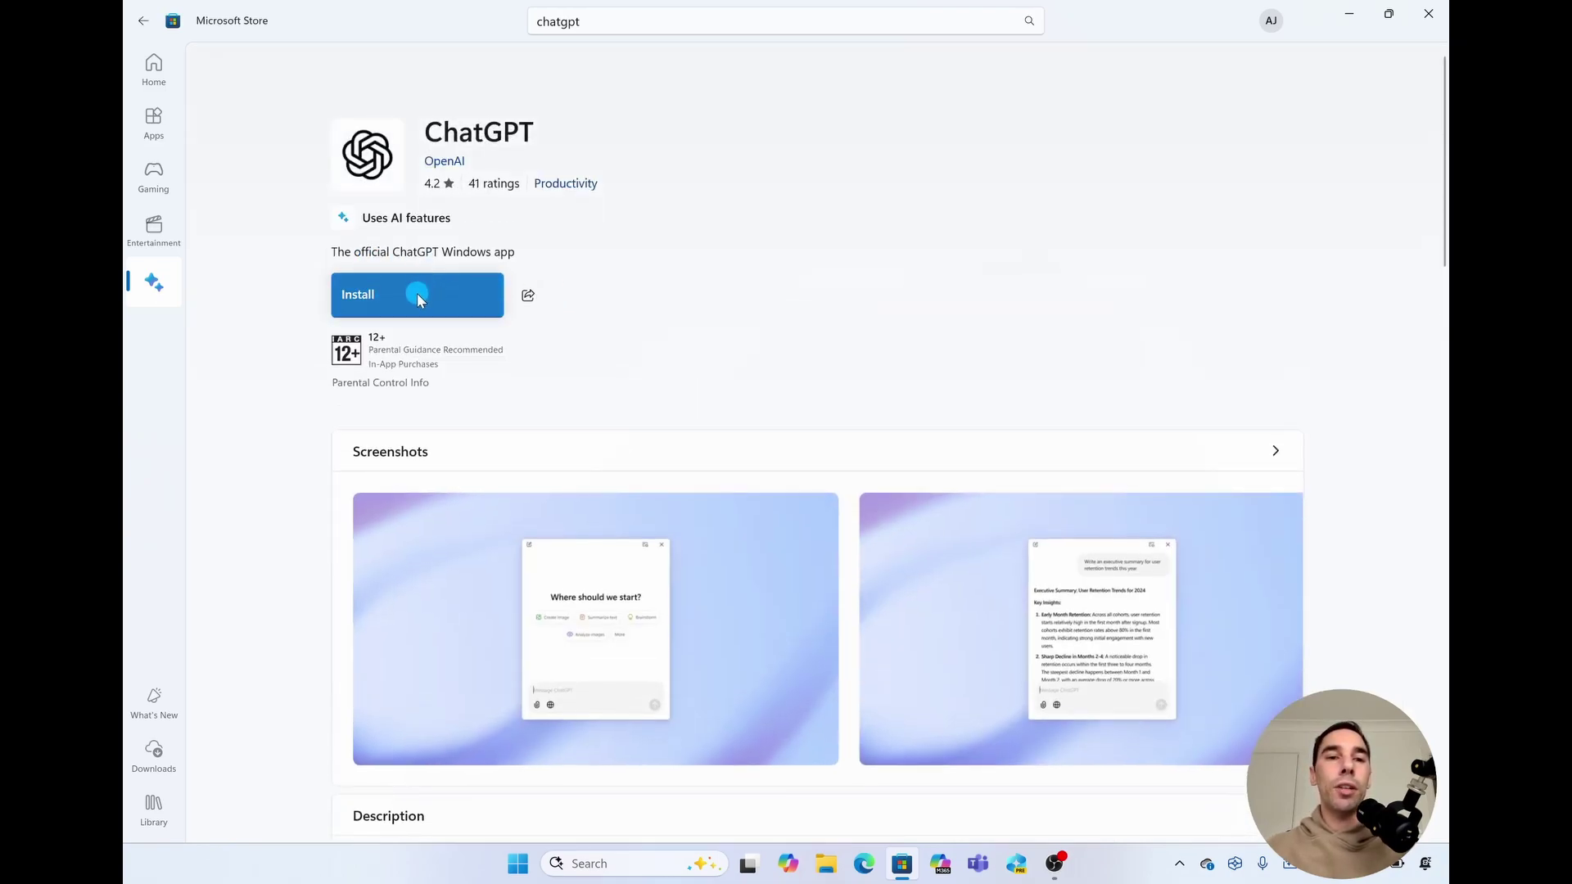
Install the ChatGPT app and launch it once installation finishes
click(416, 294)
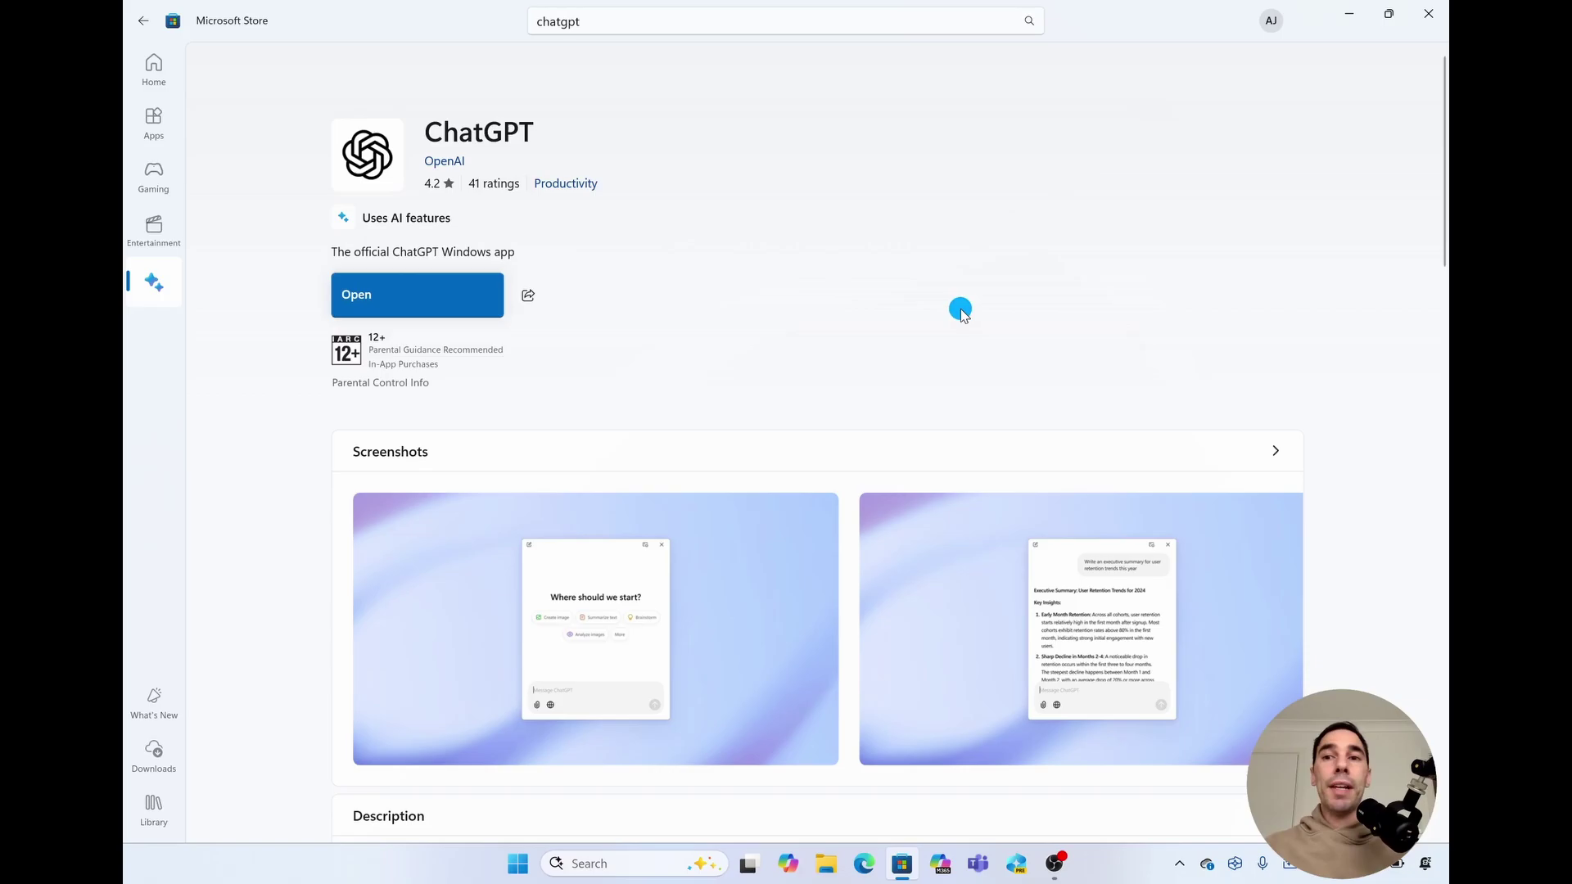
click(517, 864)
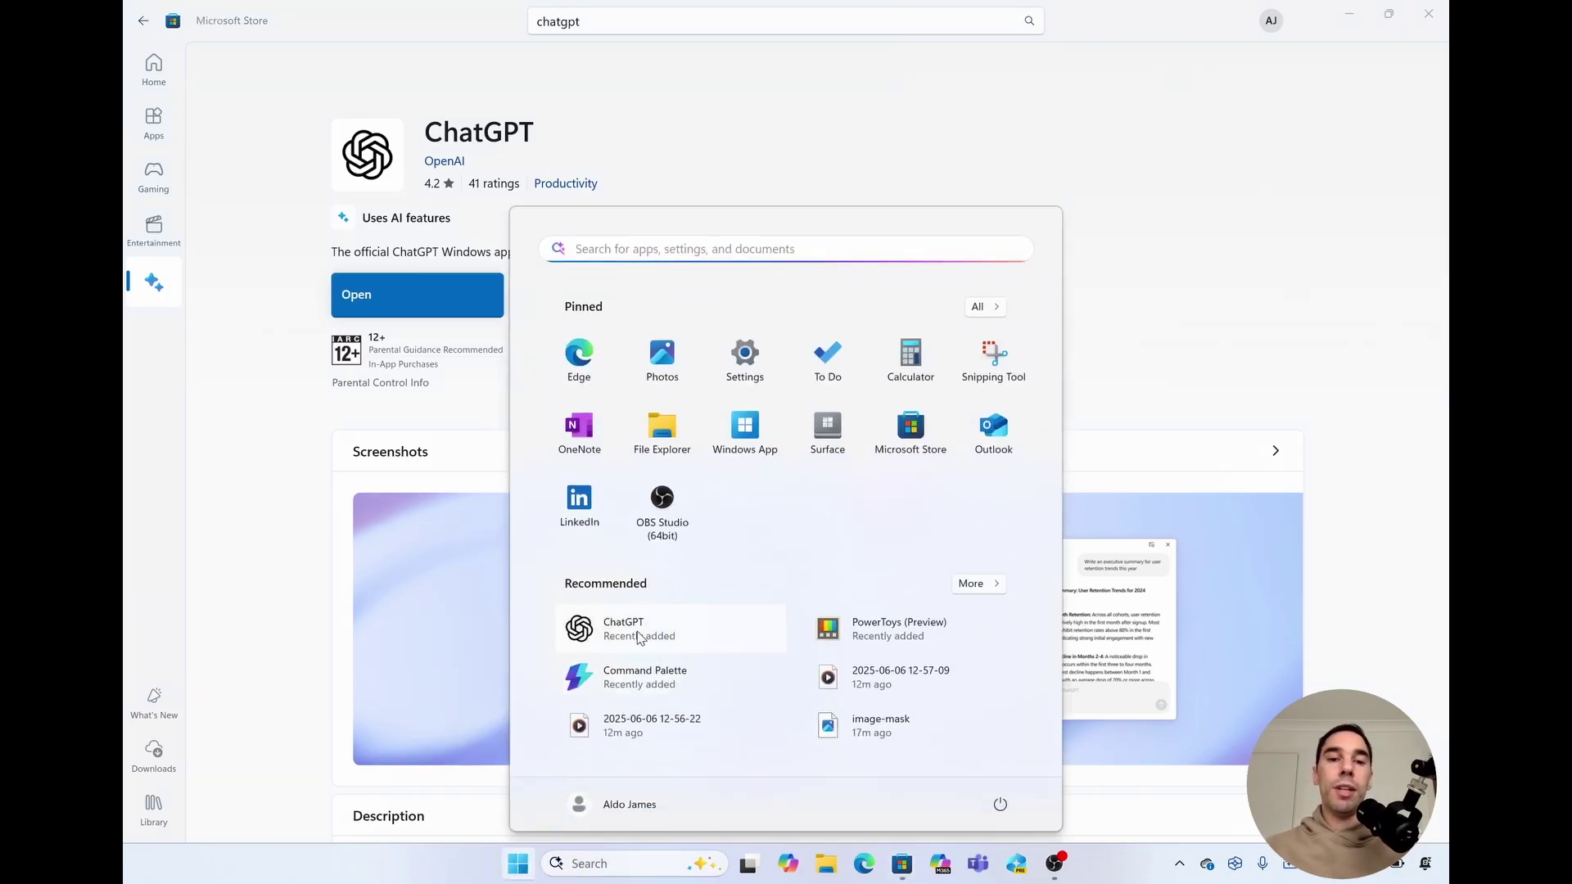
click(281, 223)
click(395, 304)
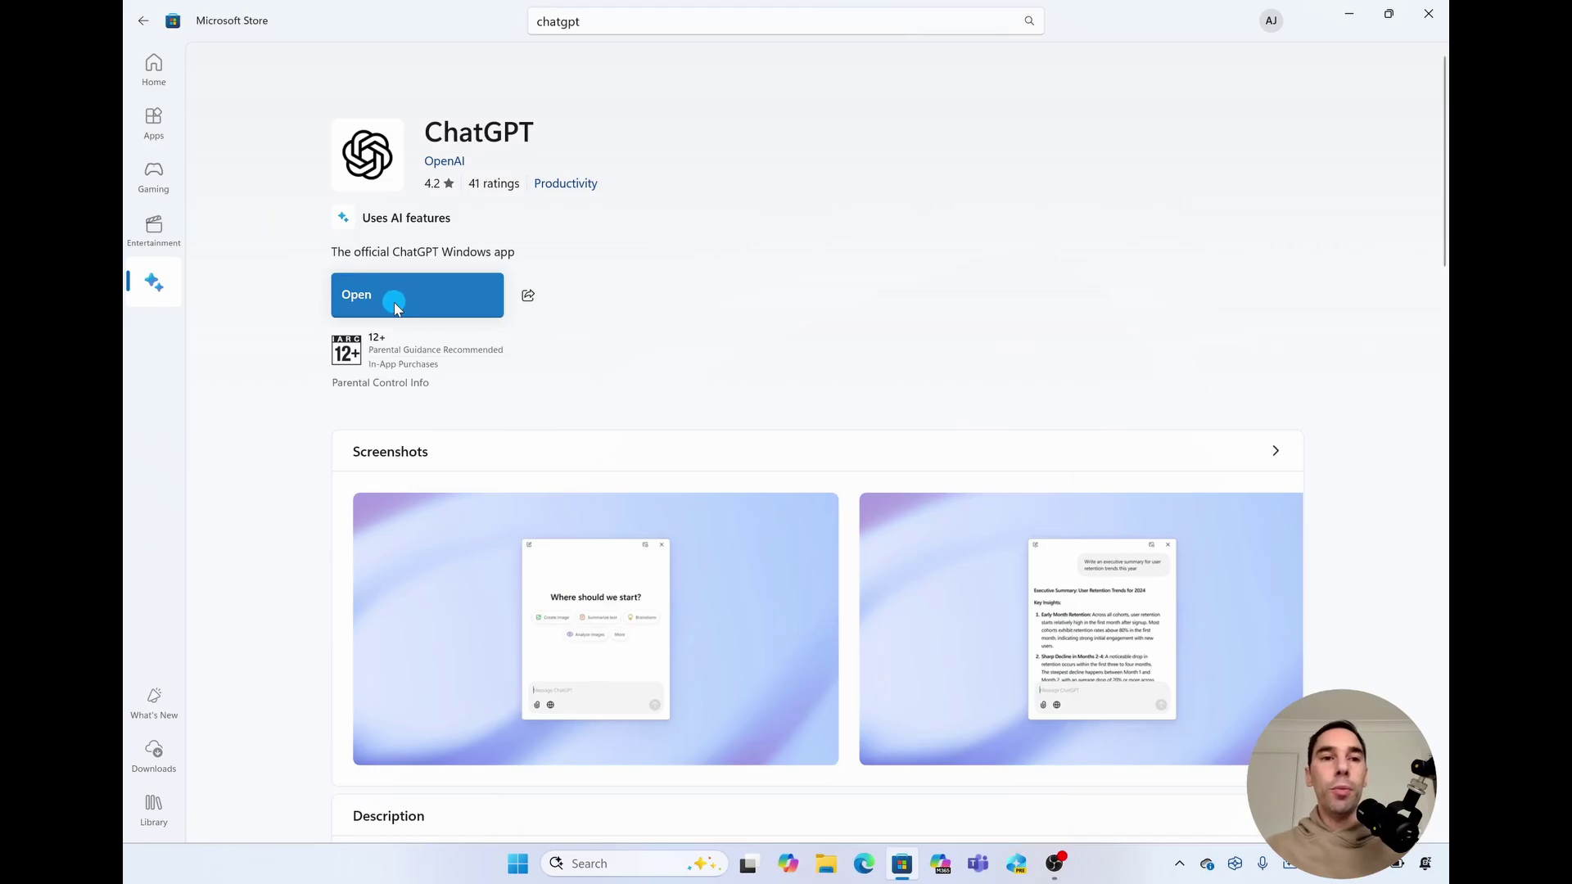
Close the Store, log in to ChatGPT with a Microsoft account via Edge, then close Edge
click(1443, 12)
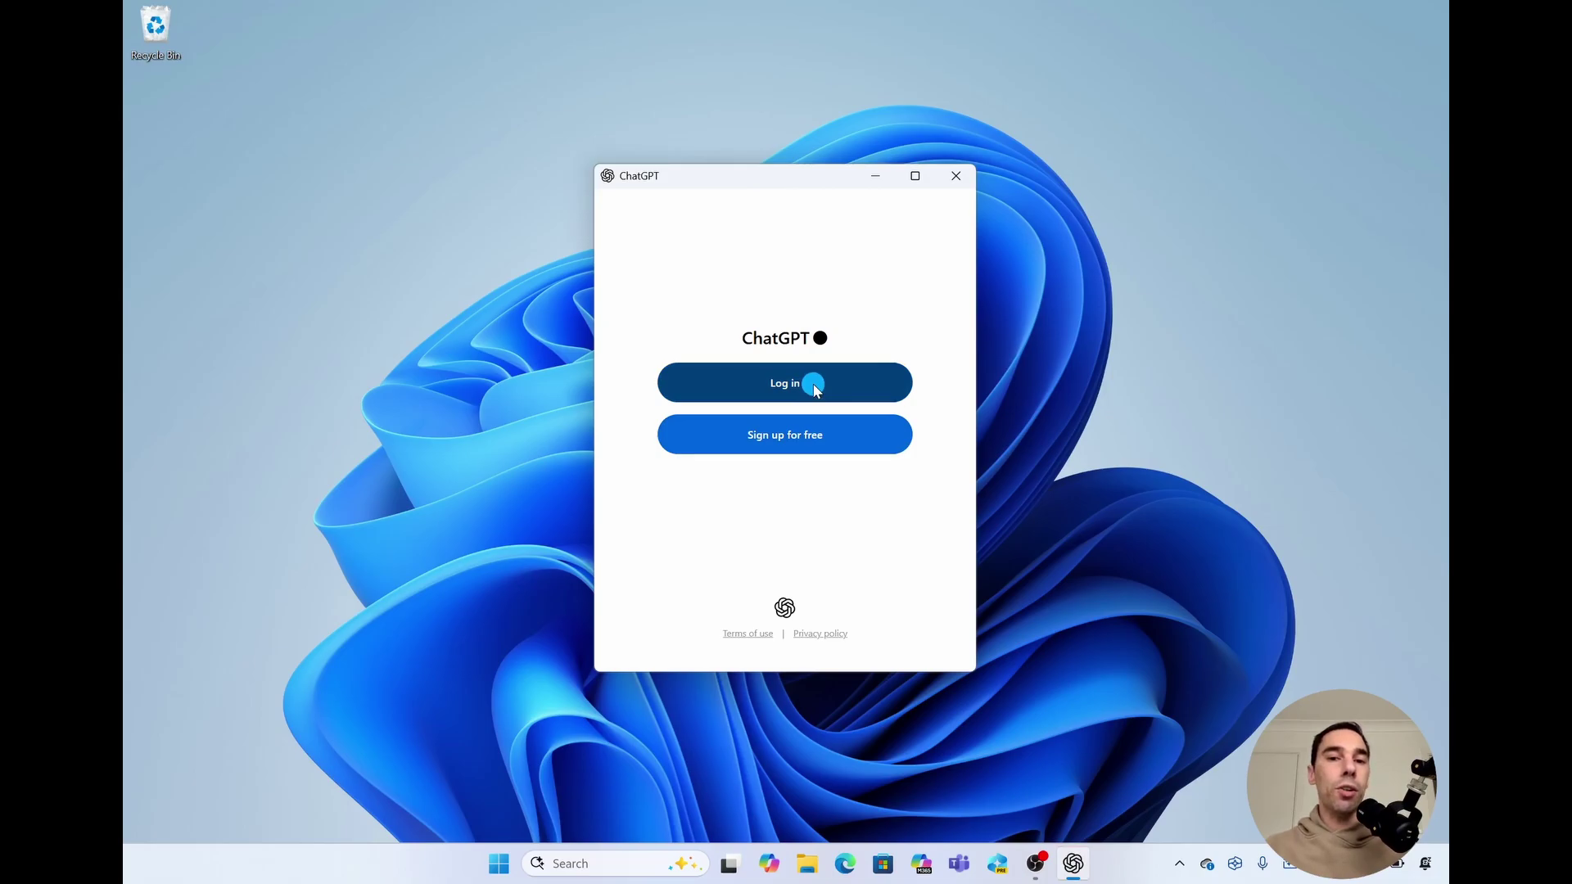
click(814, 385)
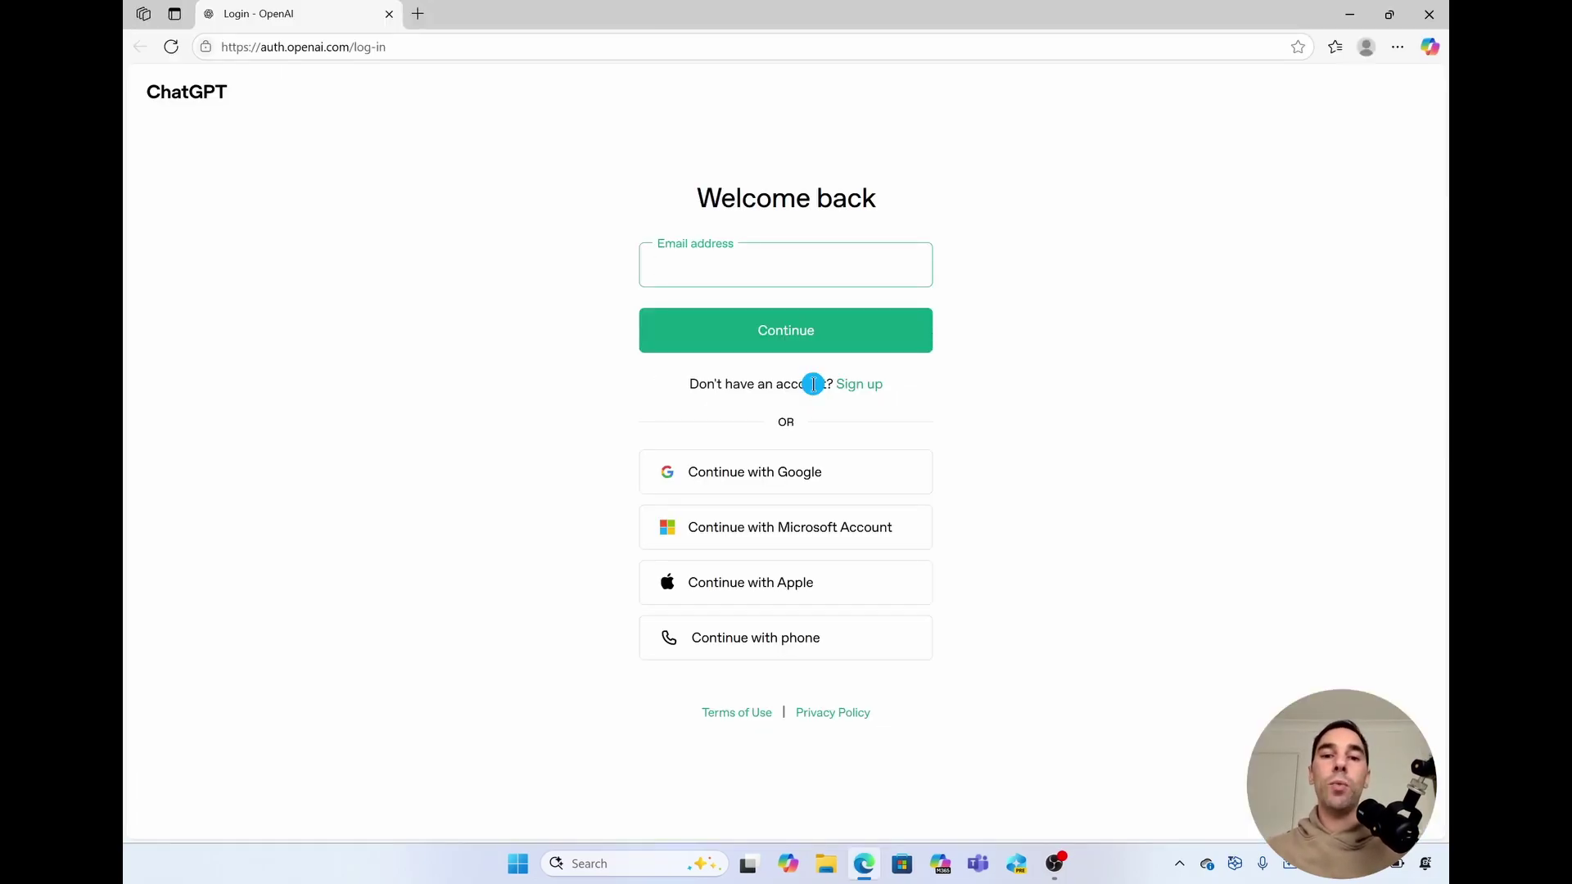
click(848, 528)
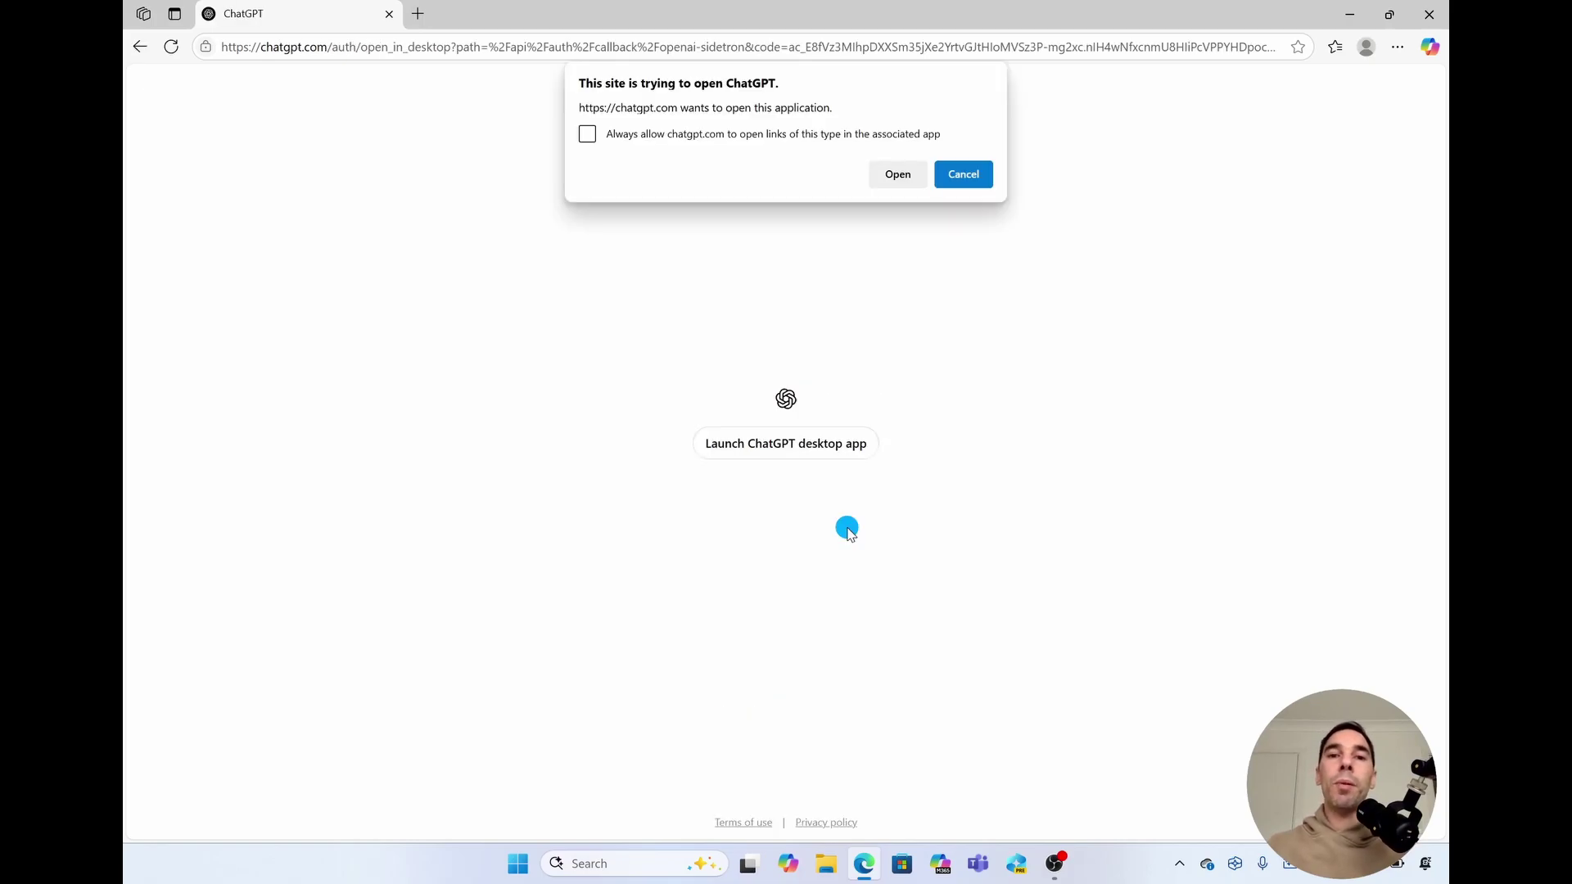
click(907, 180)
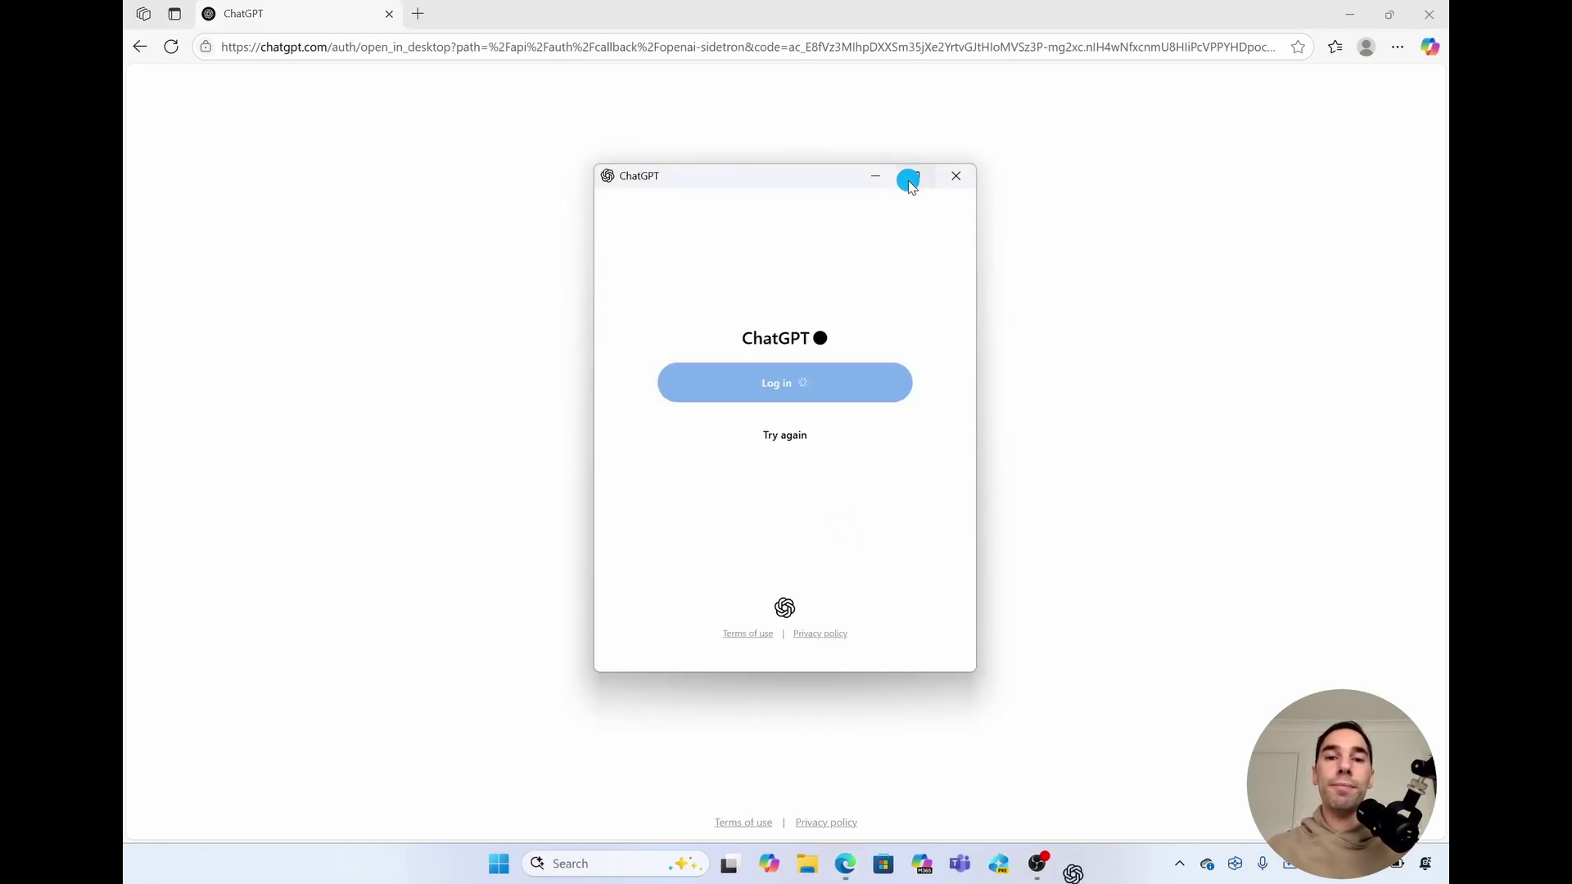
click(1439, 6)
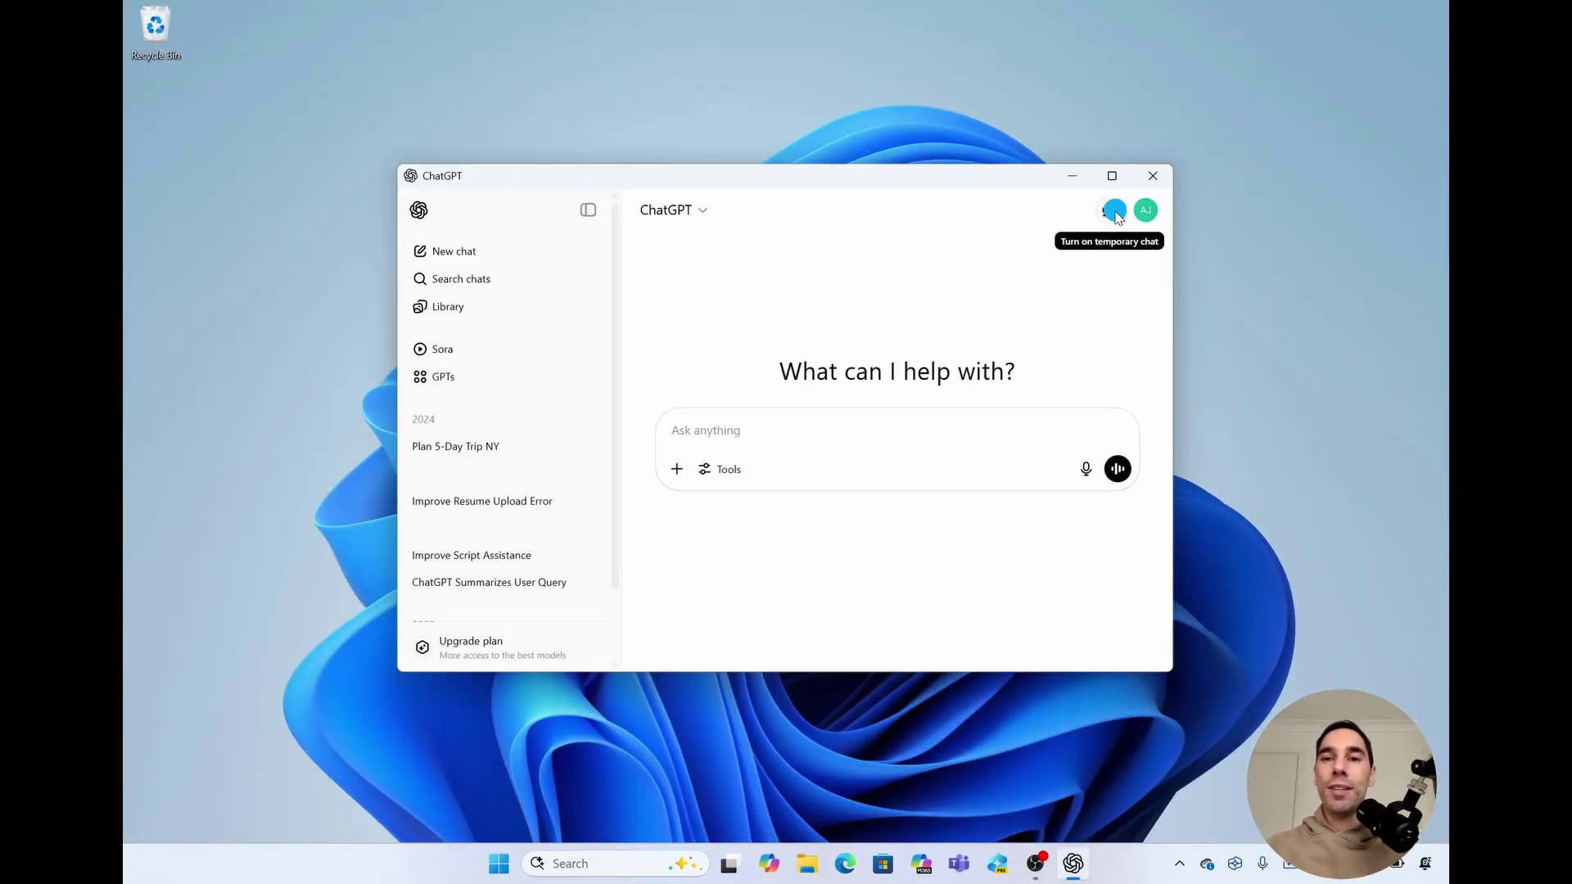
Maximize ChatGPT, ask a temporary chat 'when would I use temporary chat?', and read the reply
click(1112, 175)
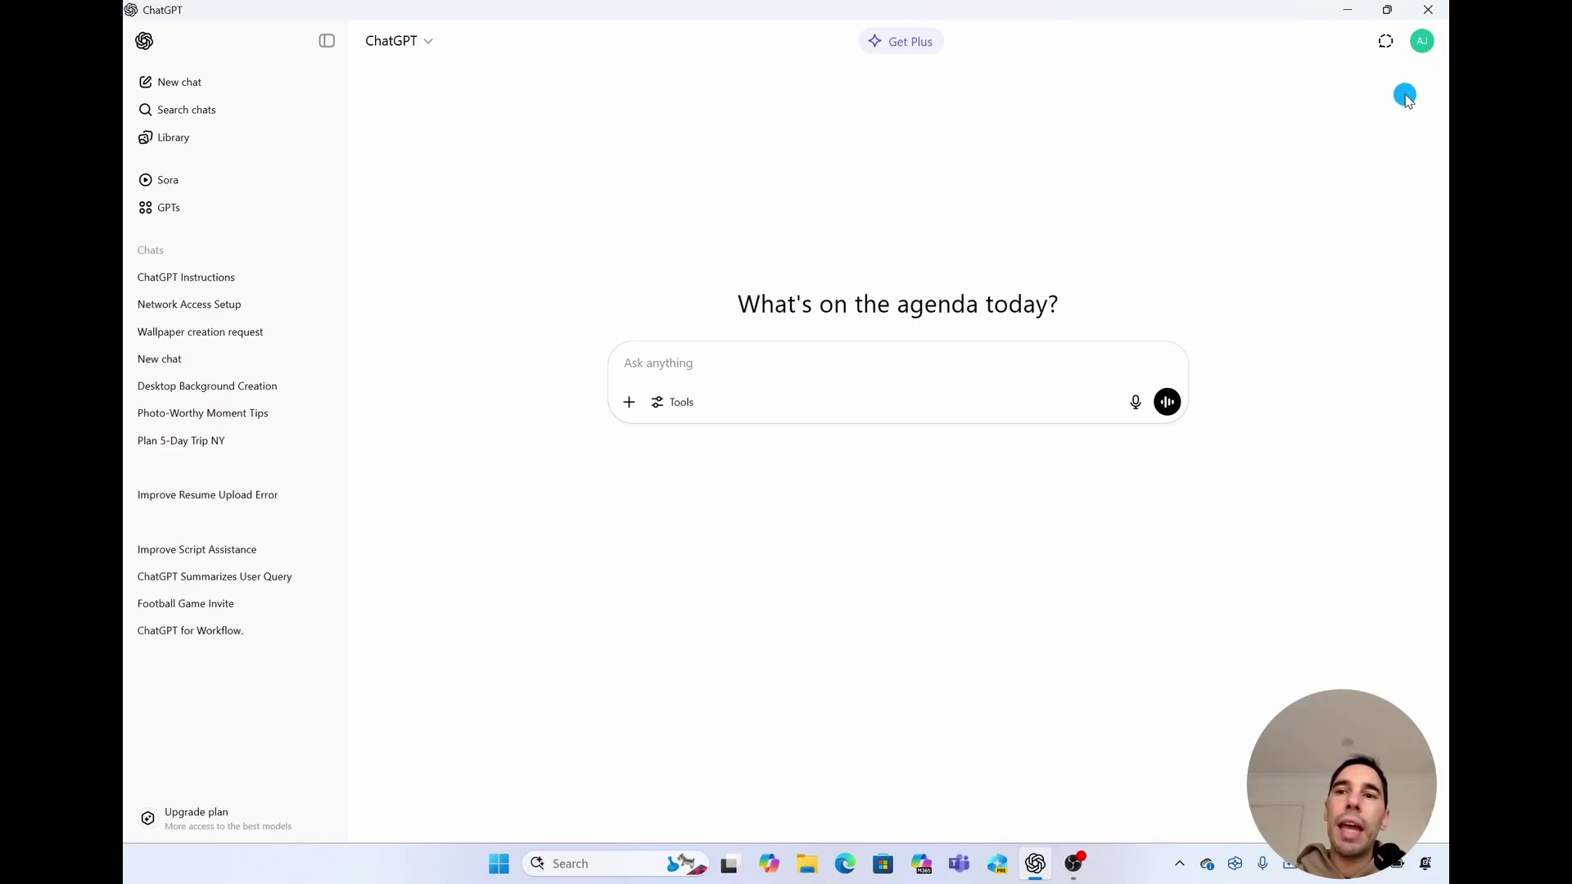
click(1384, 41)
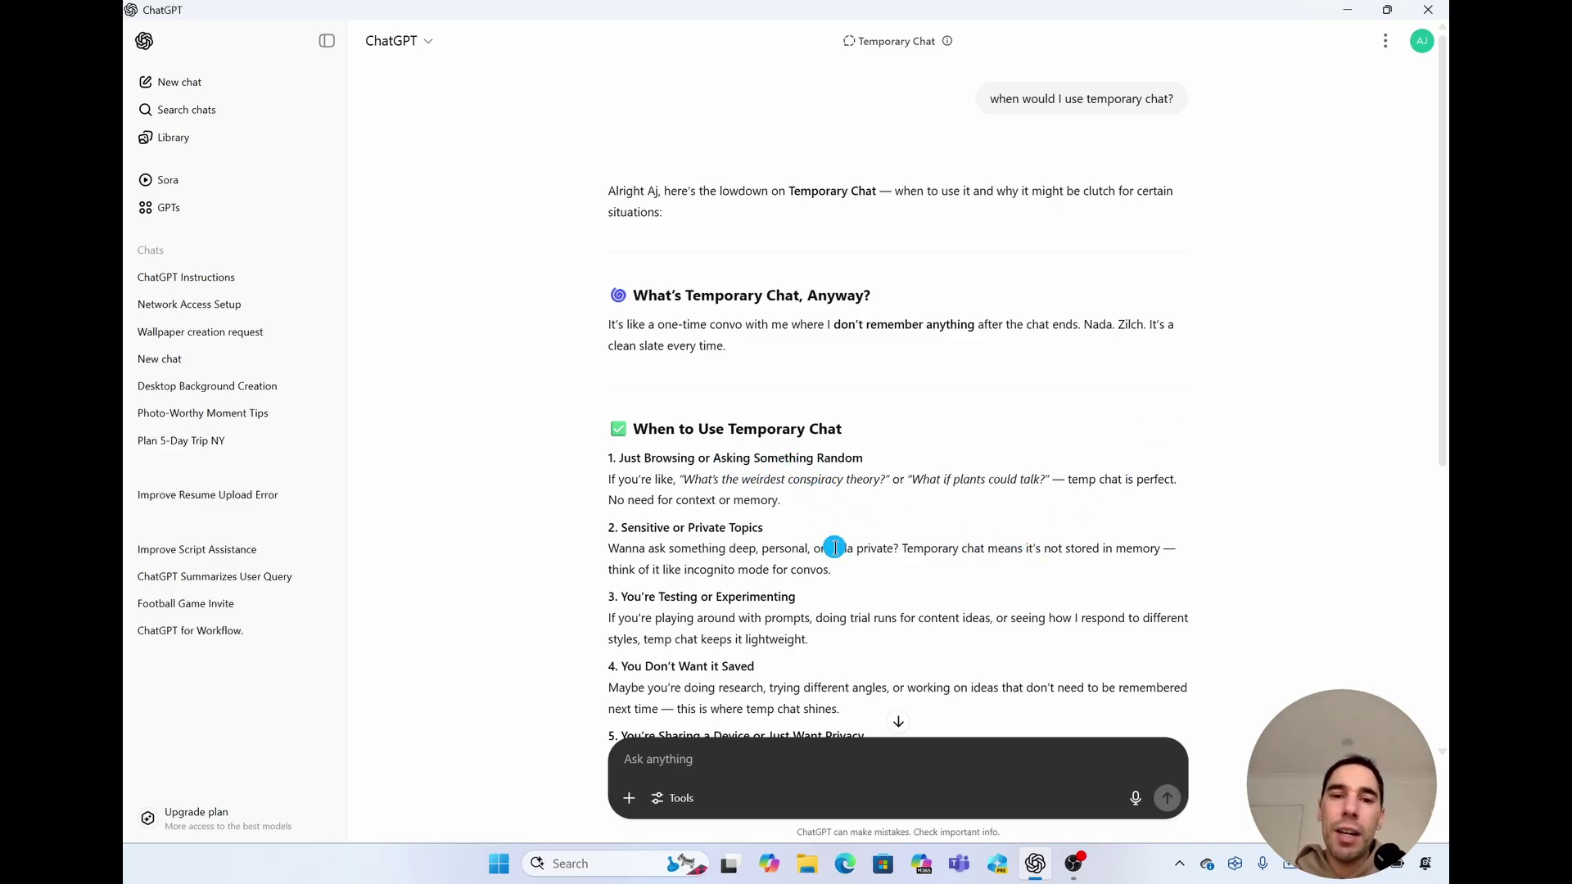
scroll(831, 547, down, 1)
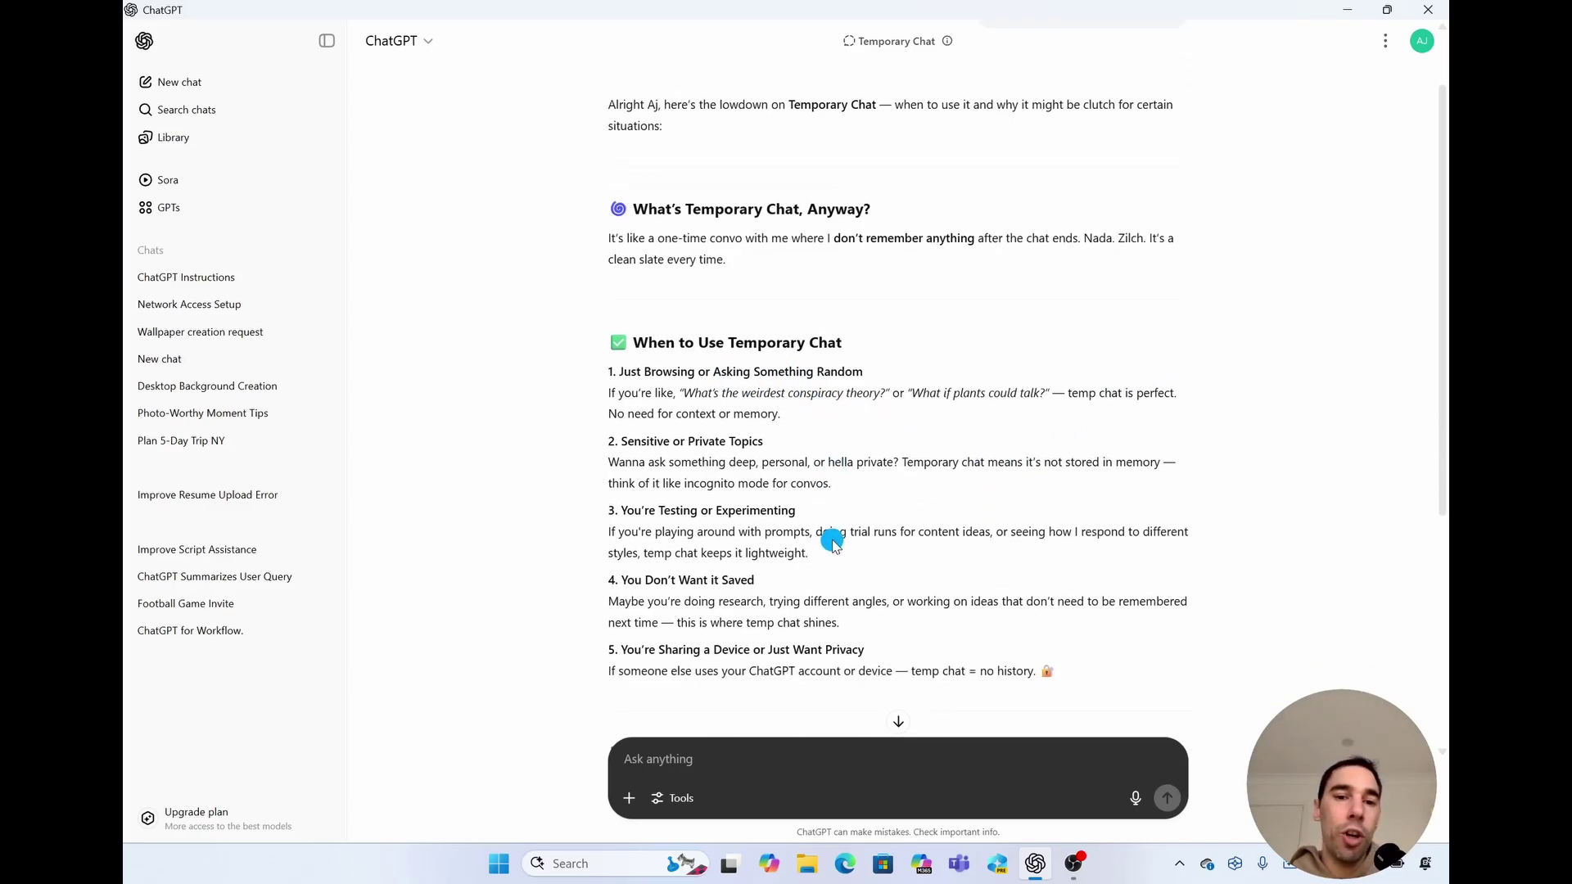
scroll(831, 547, down, 1)
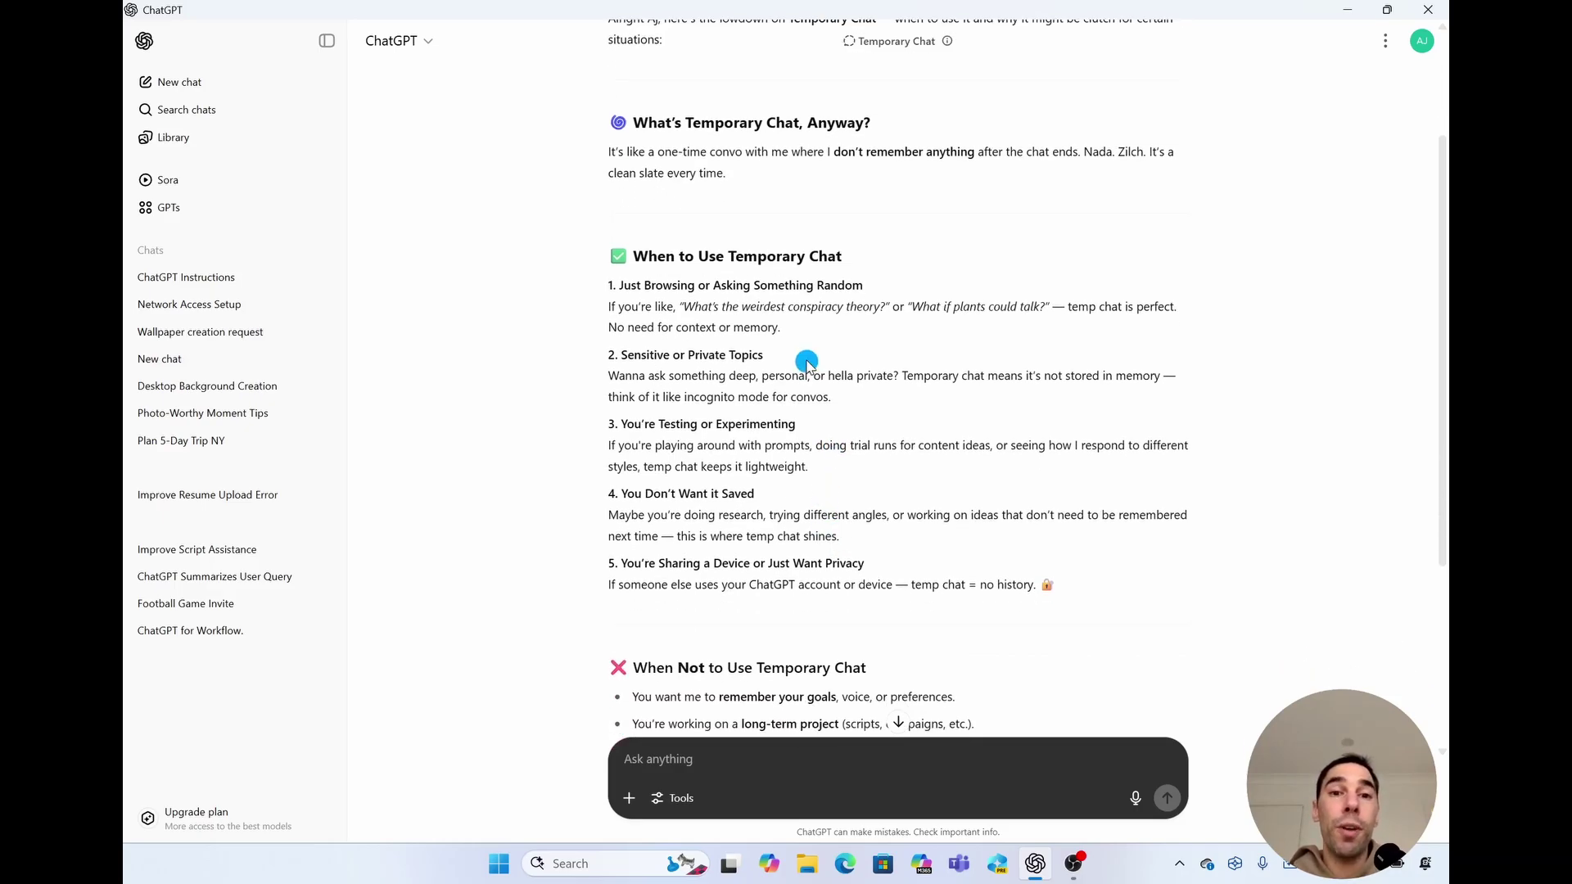
scroll(807, 519, down, 1)
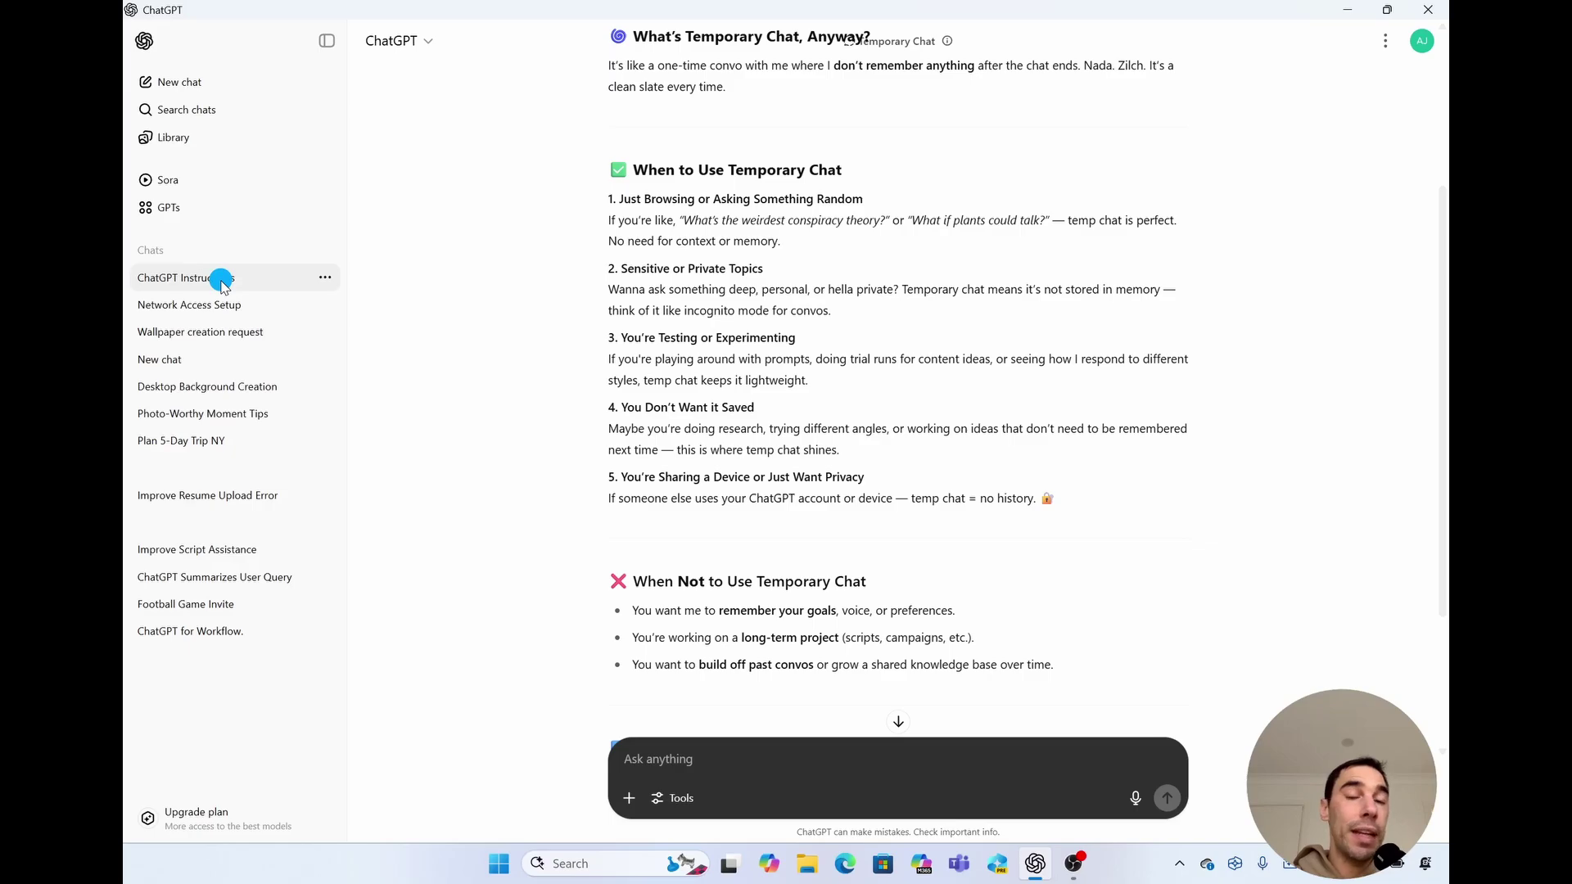
Start a new chat, maximize the window, and open Settings on the App section
click(197, 90)
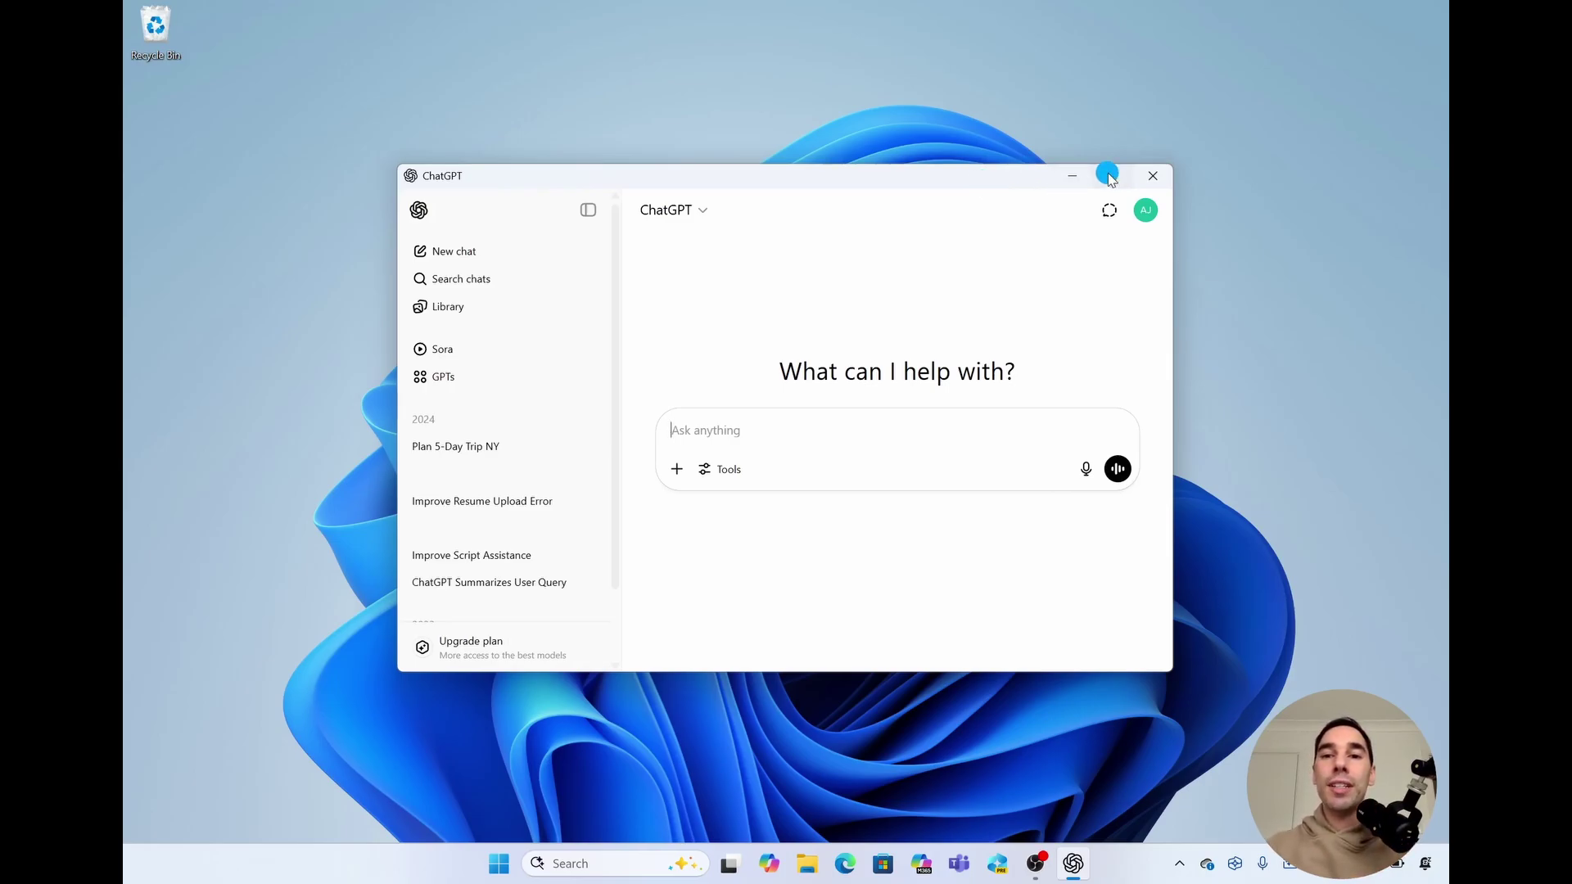
click(1112, 175)
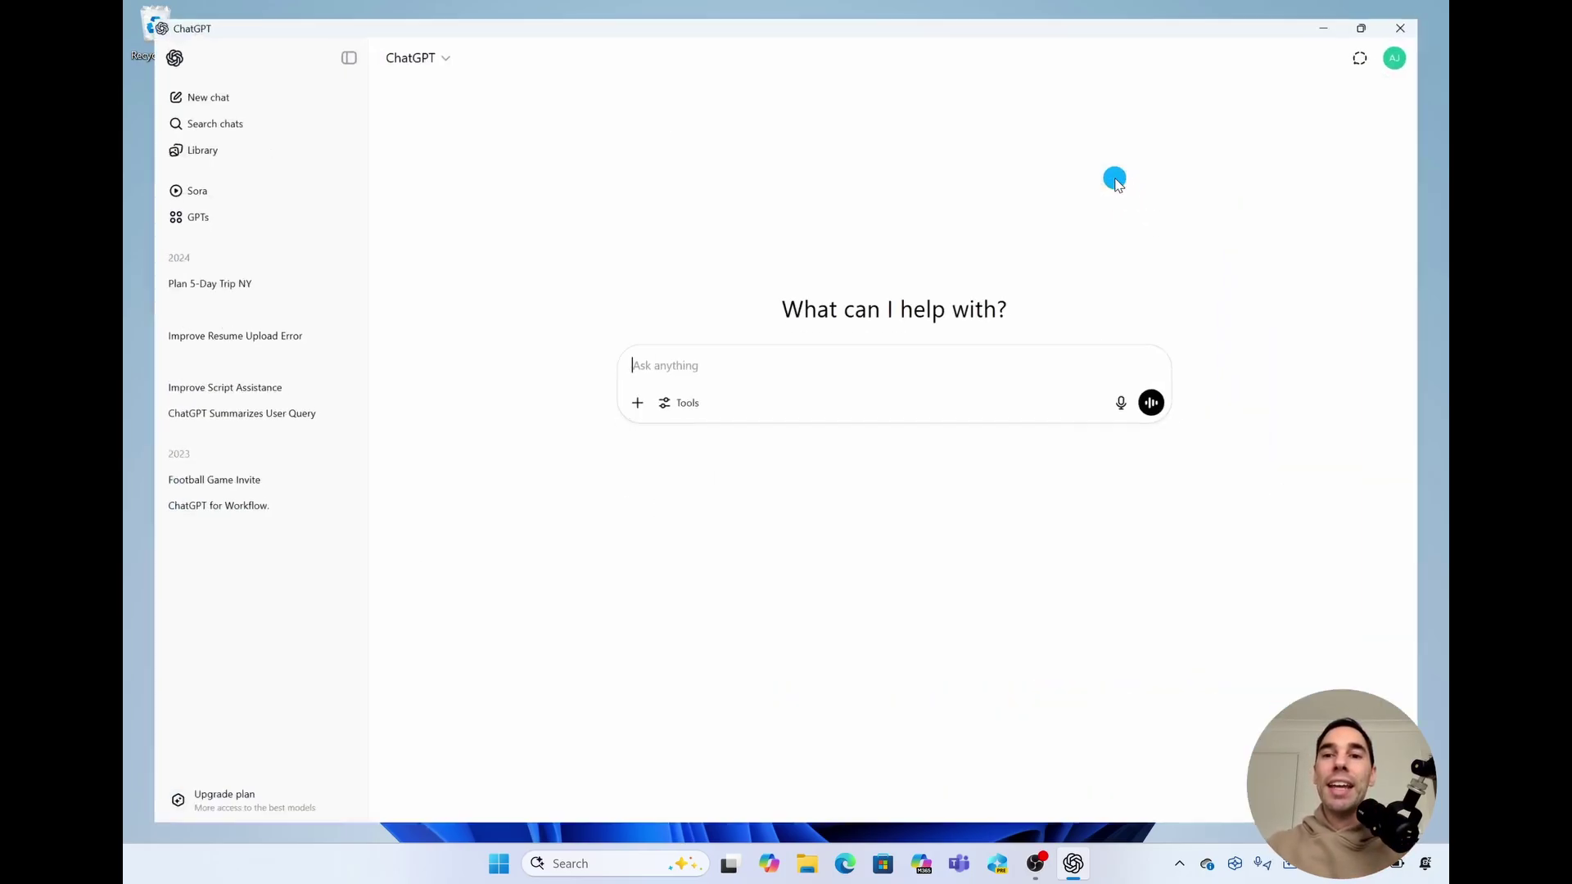
click(1421, 43)
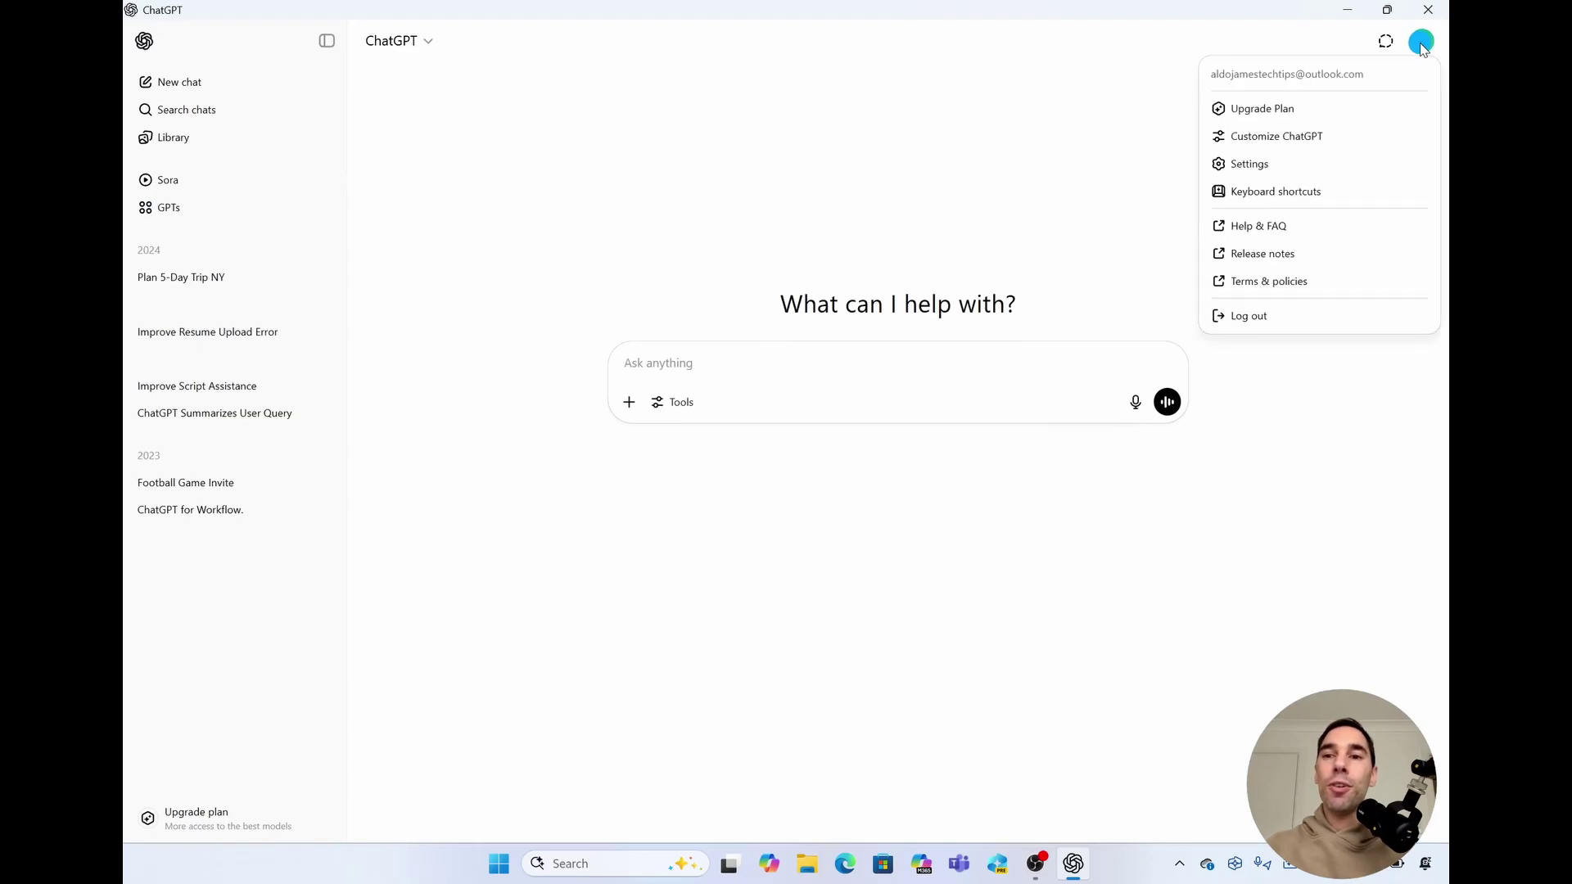
click(1320, 164)
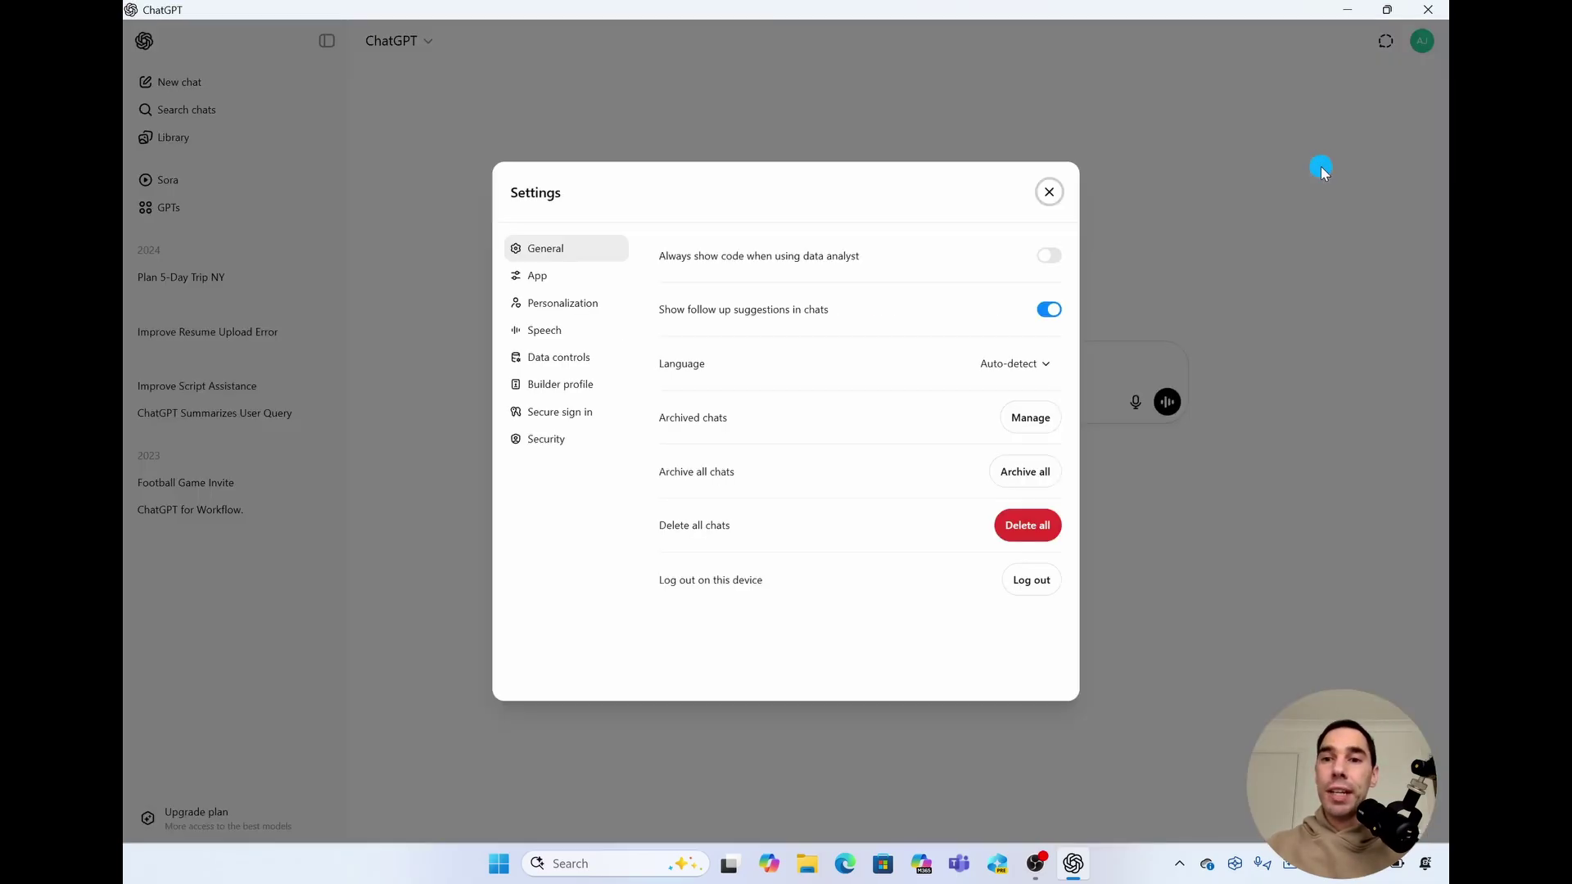
click(573, 276)
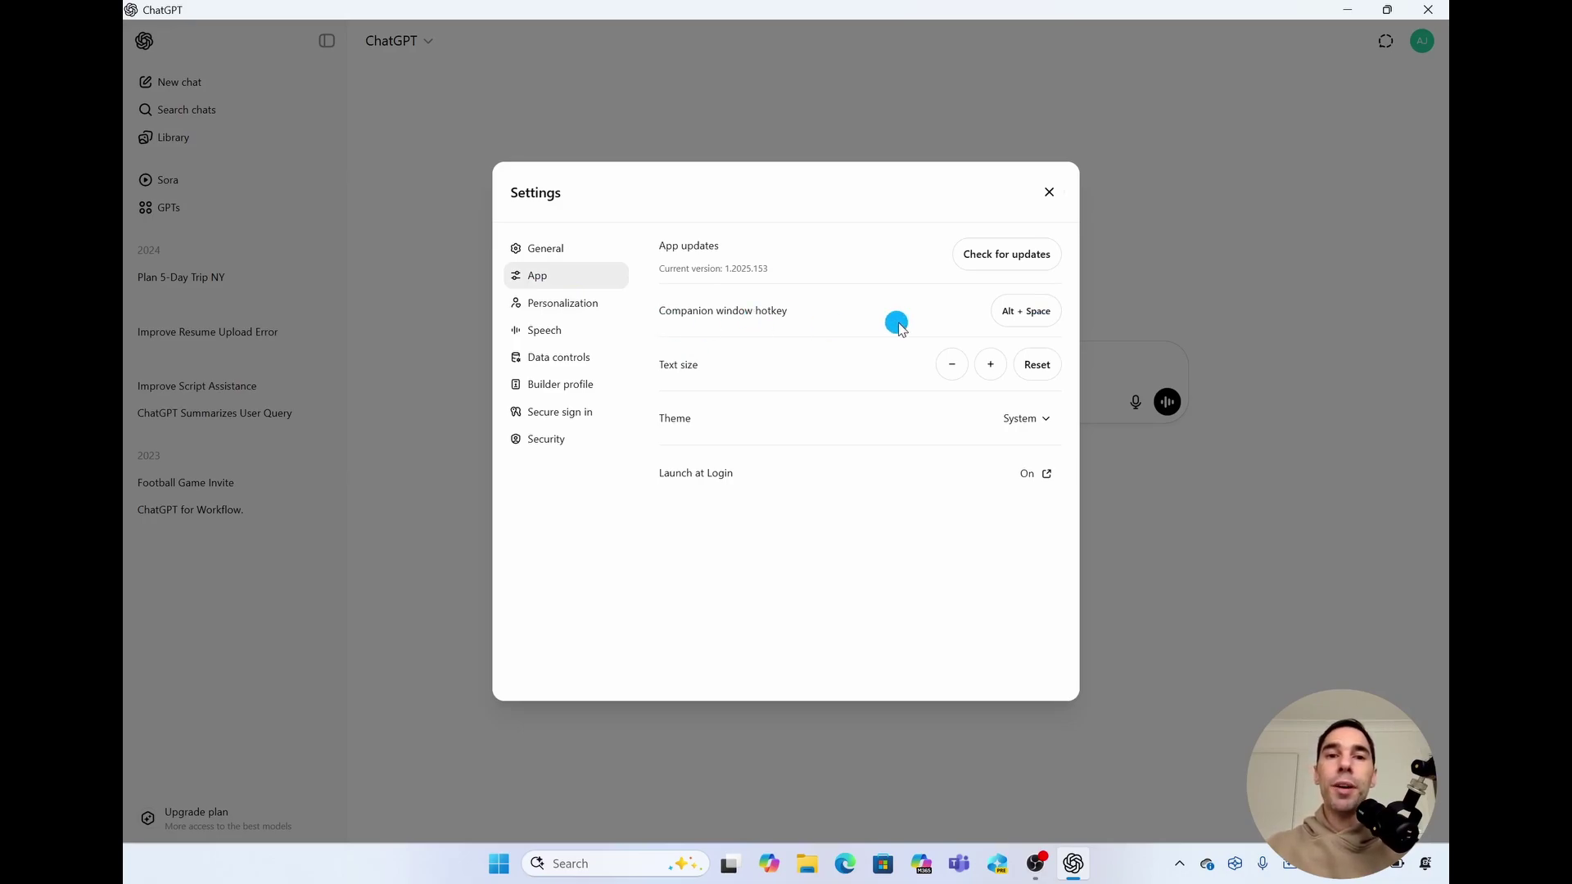
Close Settings and the main window, try the Alt+Space companion window, then relaunch ChatGPT
click(1049, 193)
click(1439, 11)
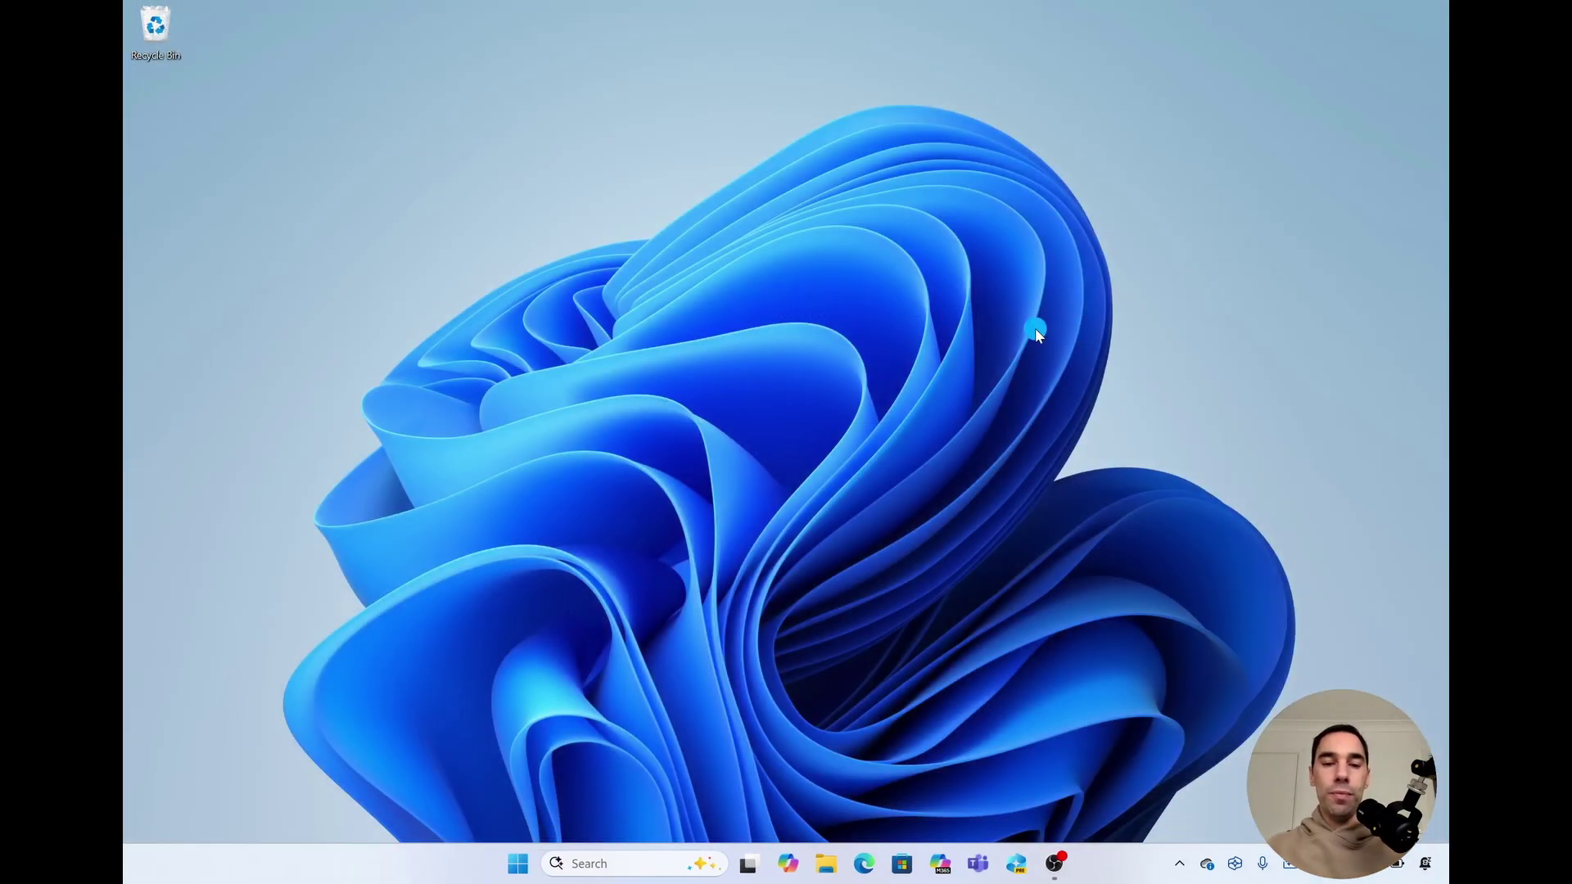
key(alt+space)
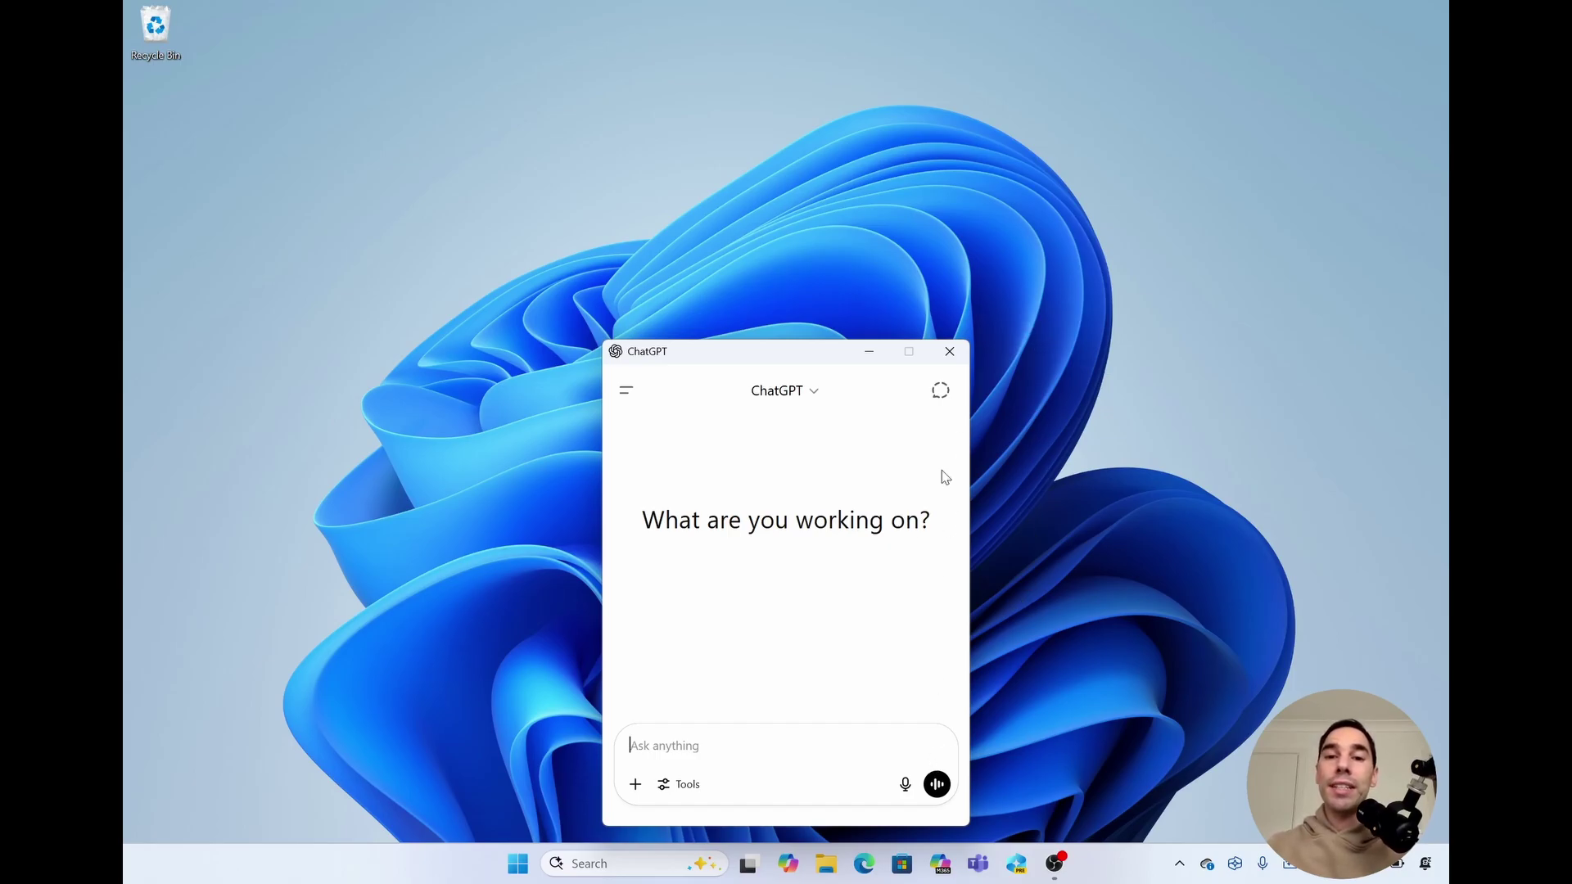
click(950, 352)
key(super)
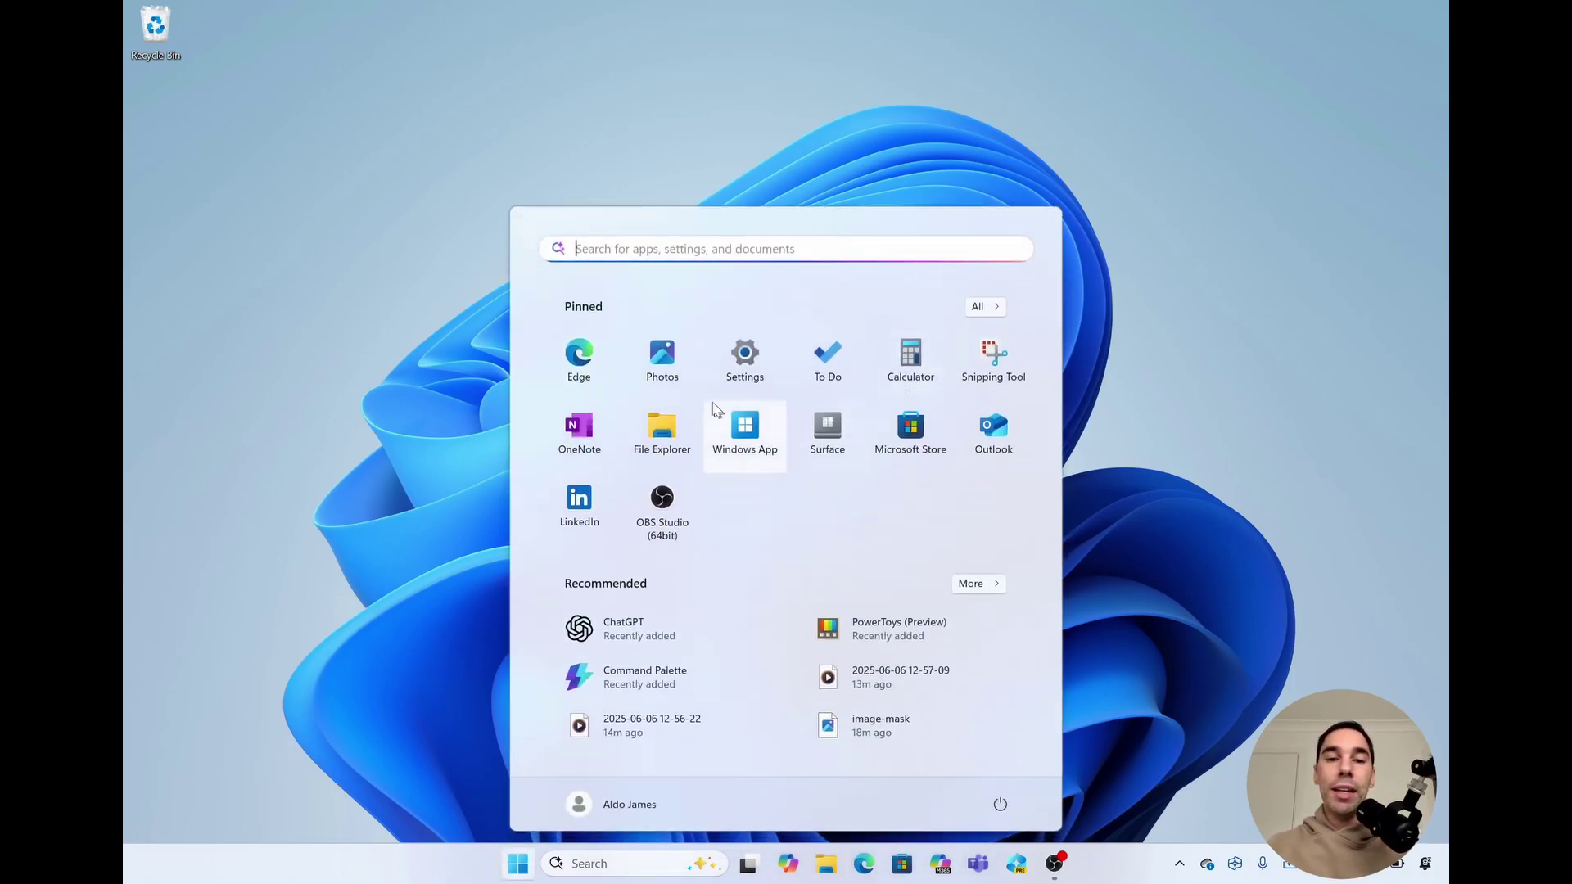
click(638, 628)
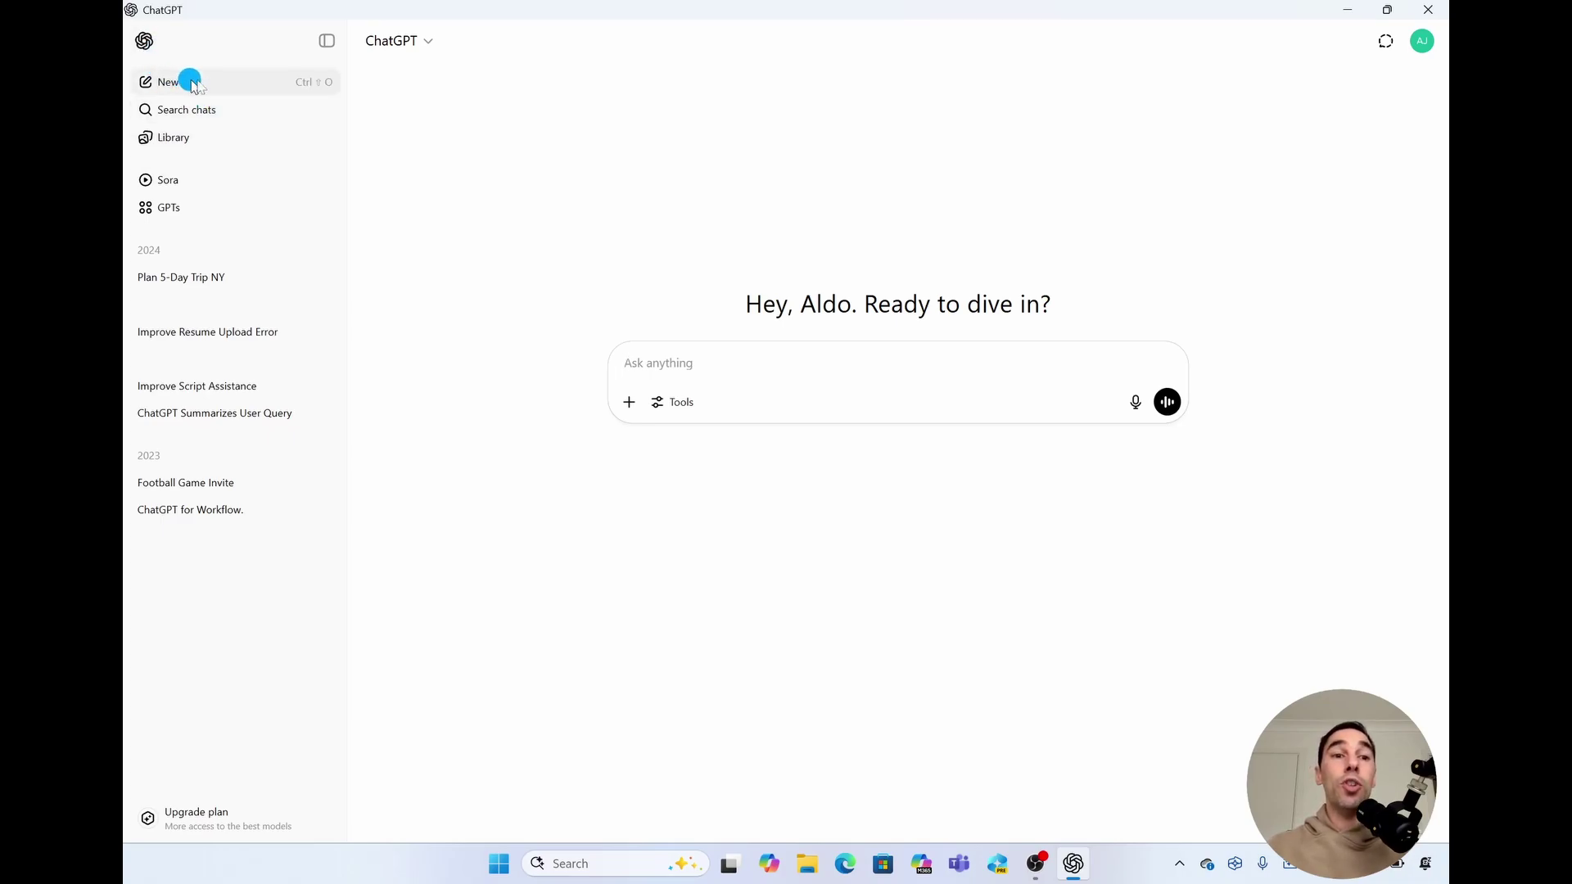
Visit the image library and the Explore GPTs page, collapsing and reopening the sidebar
click(223, 134)
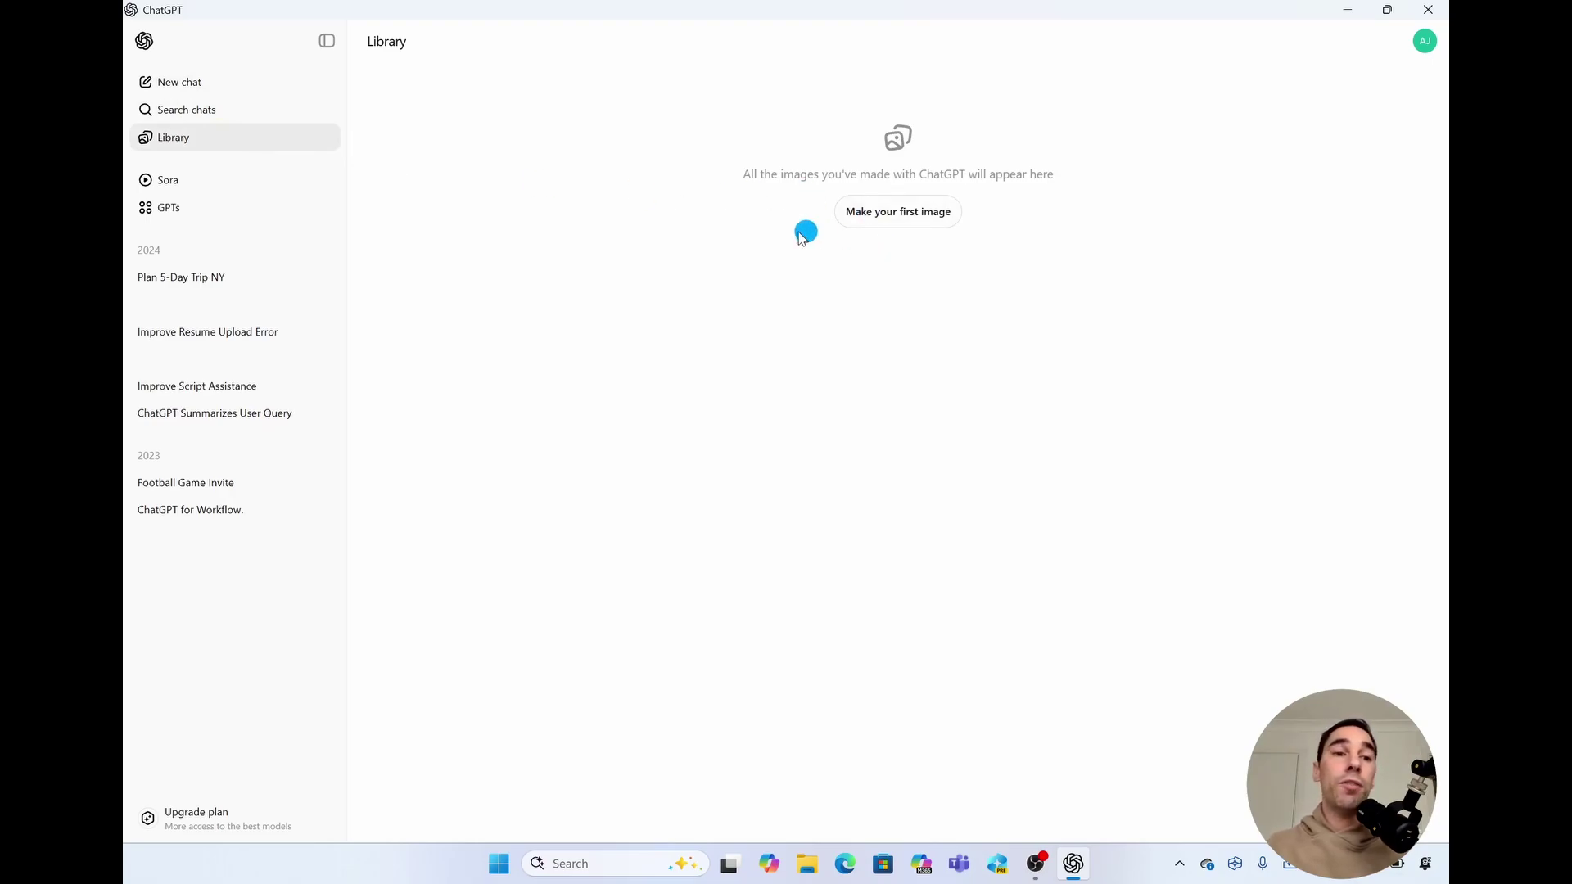
click(195, 210)
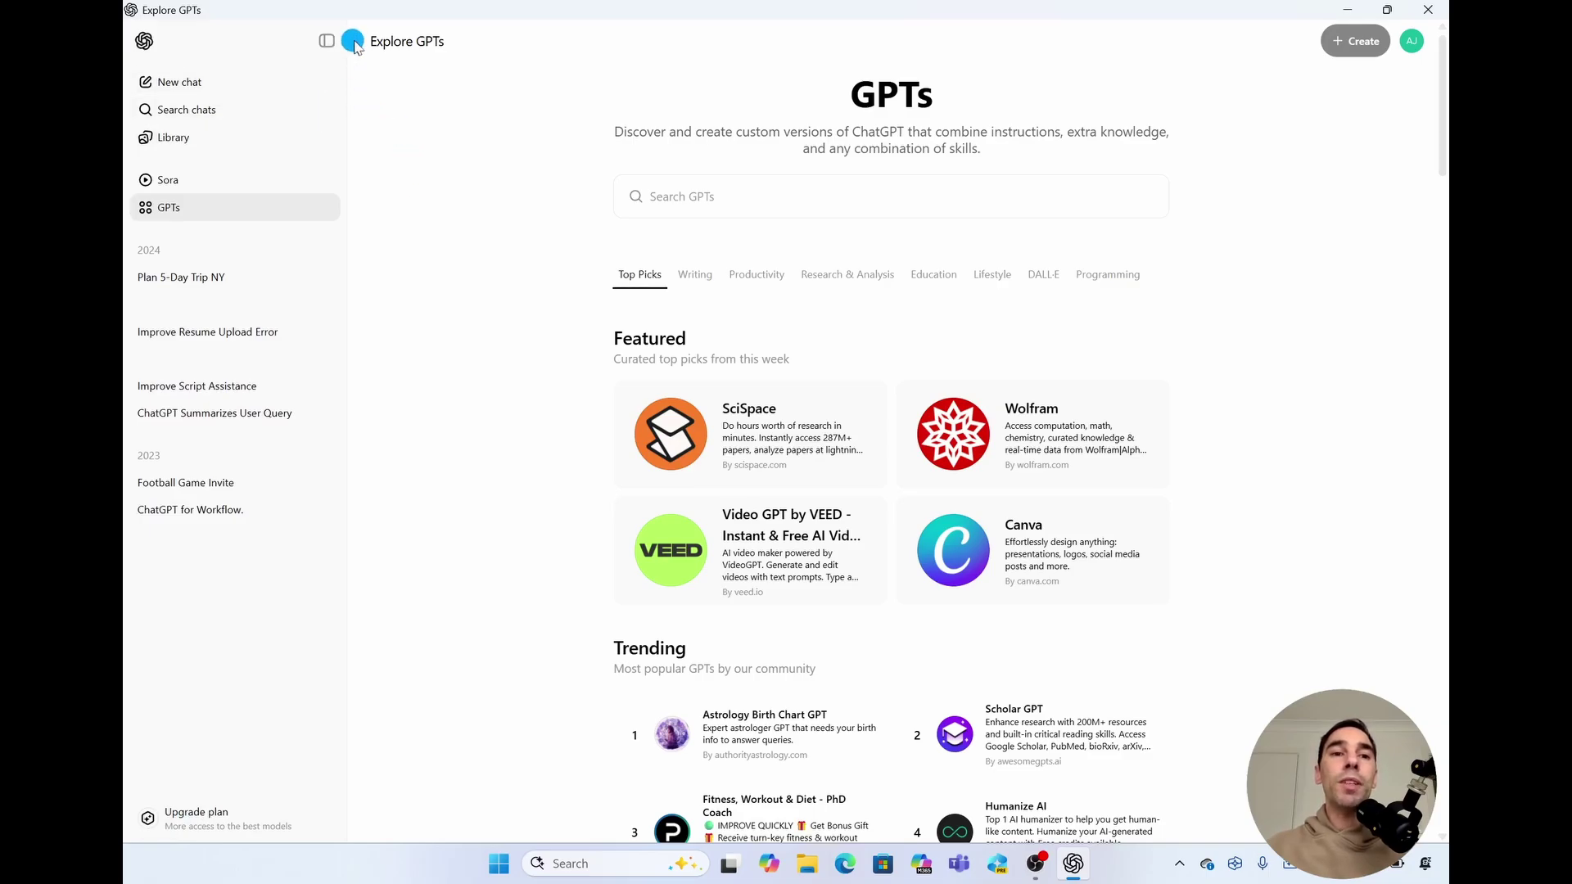
click(327, 41)
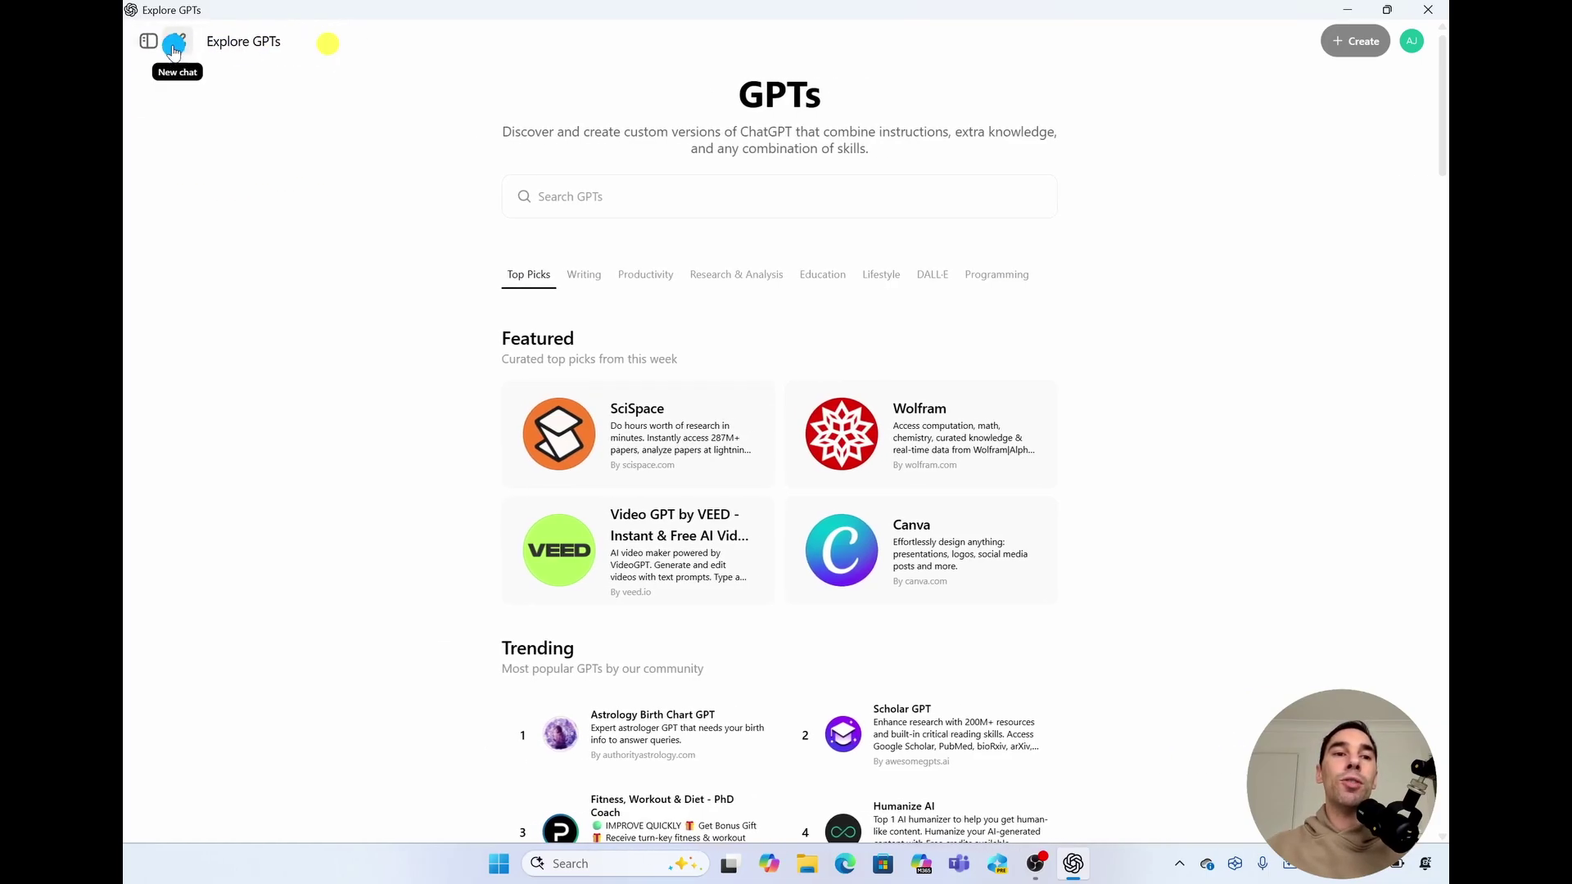
click(150, 42)
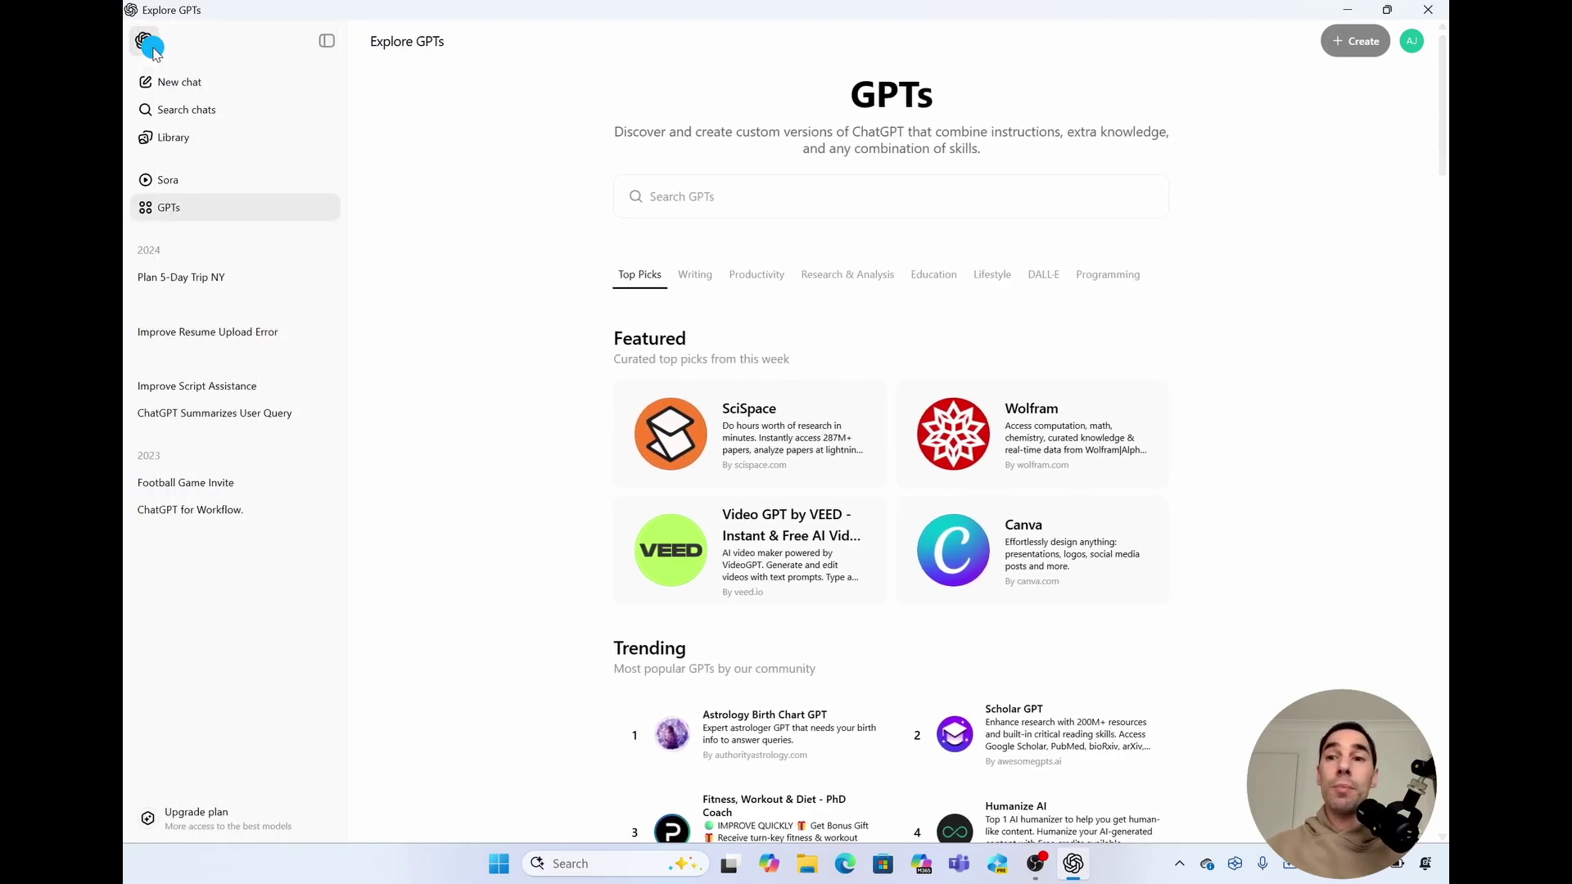
Open Customize ChatGPT, enter a nickname, and set the occupation to 'Content Creator'
click(1421, 49)
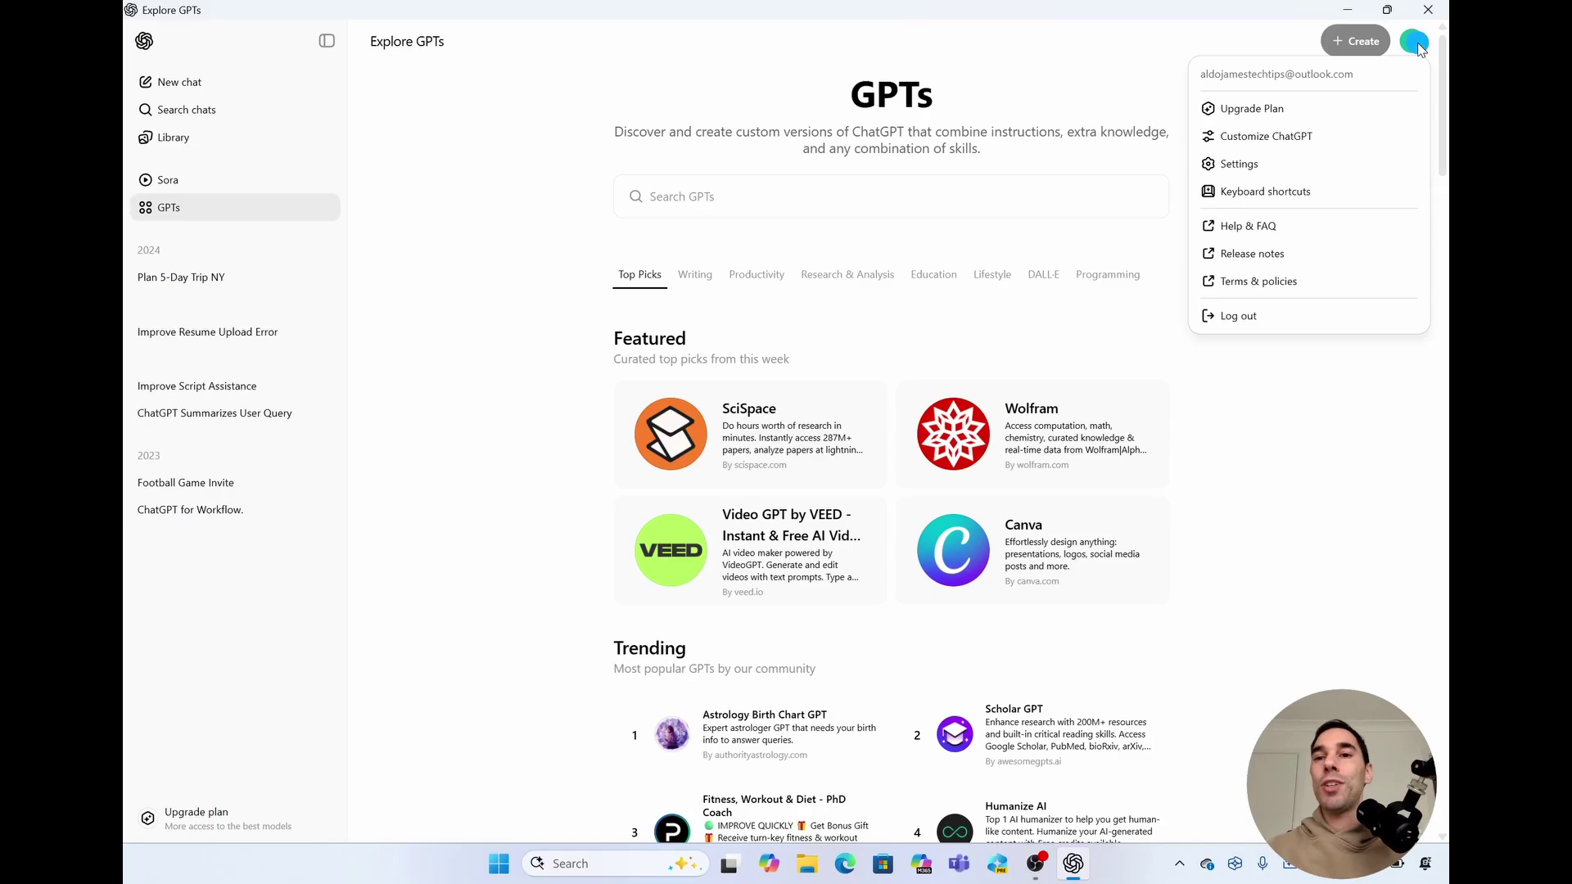
click(1366, 111)
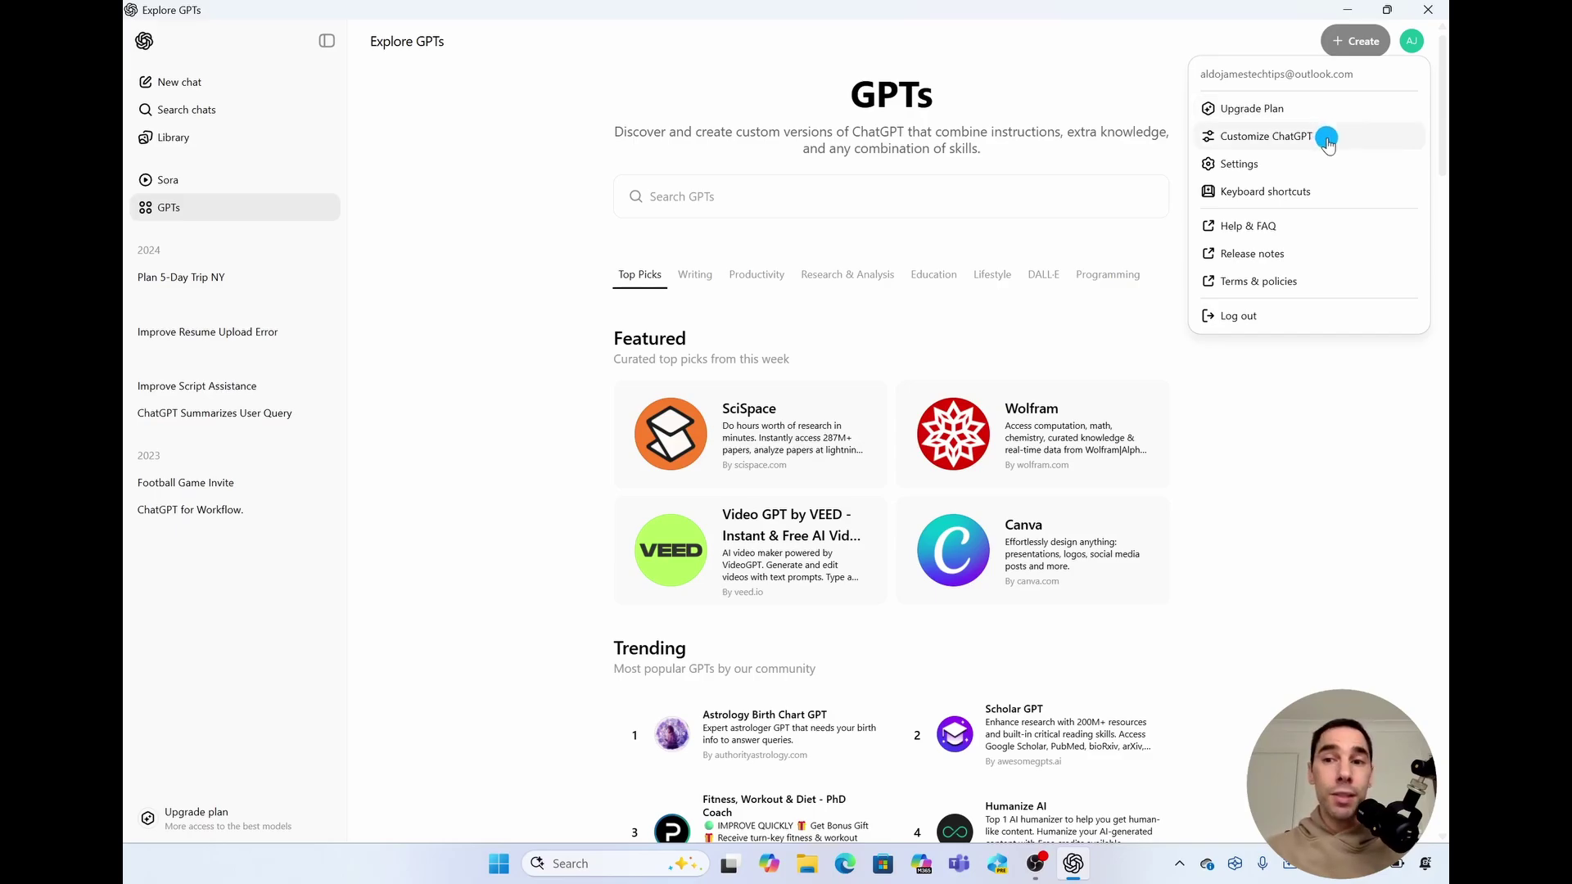
click(1266, 136)
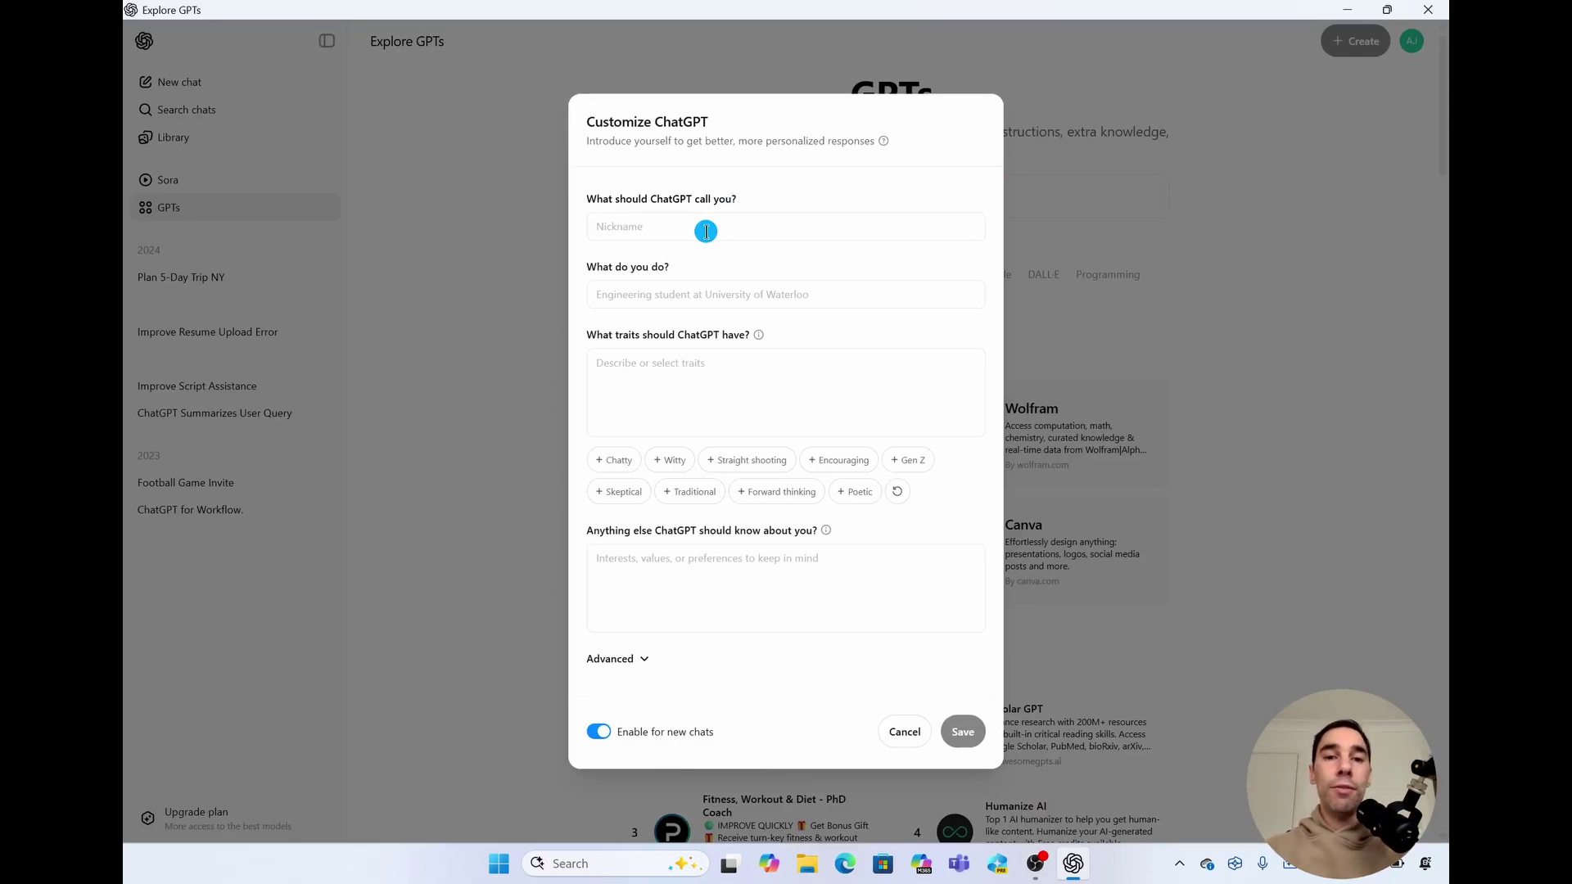
text(Aj)
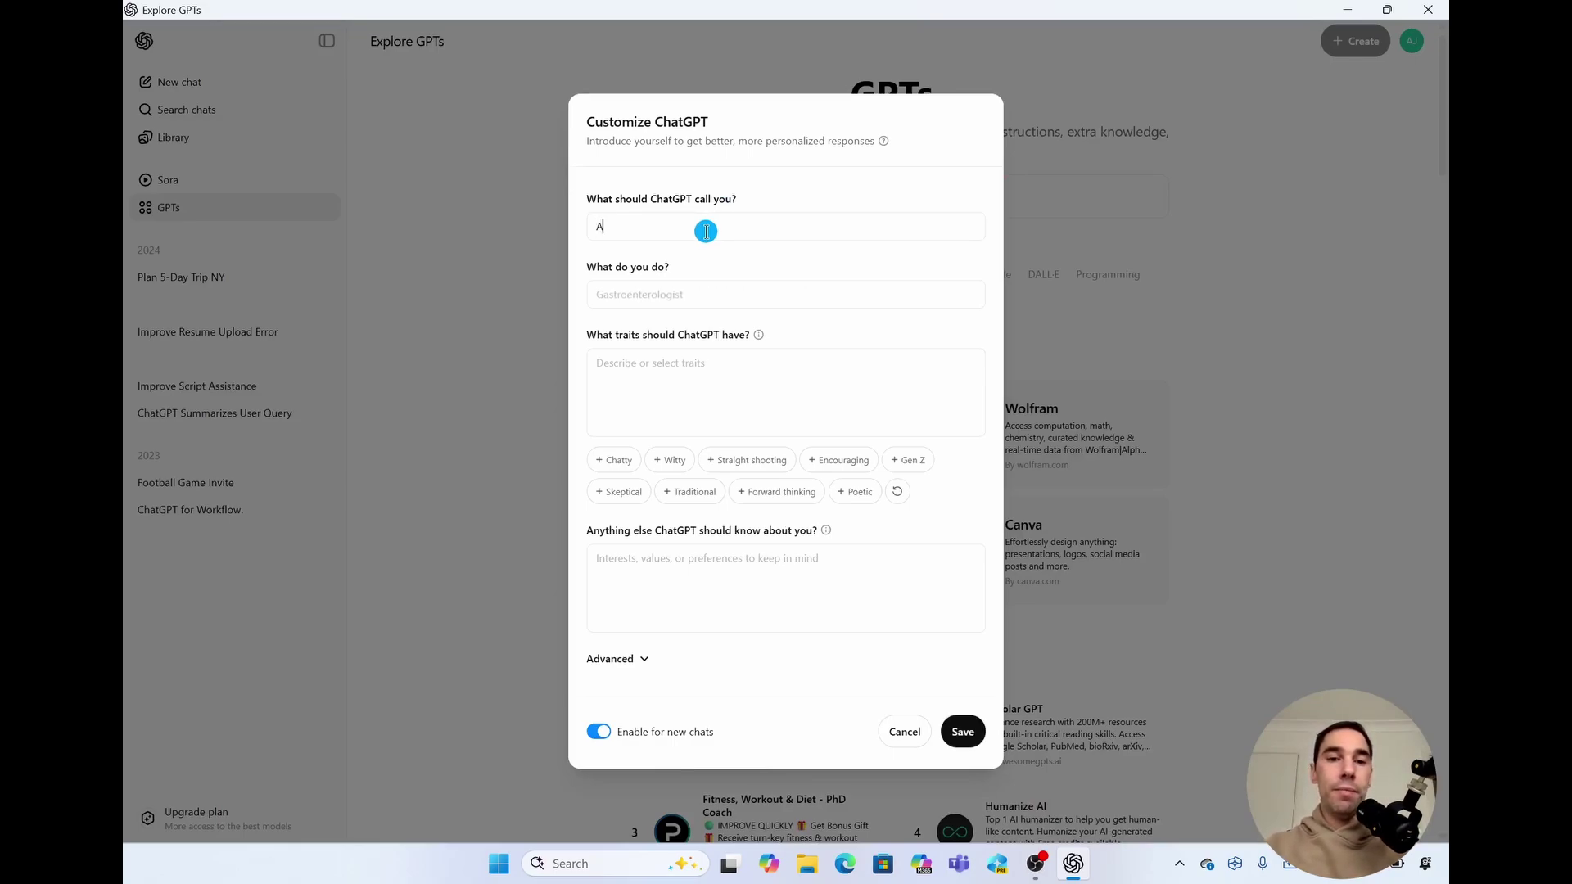
click(715, 306)
text(Content Creator)
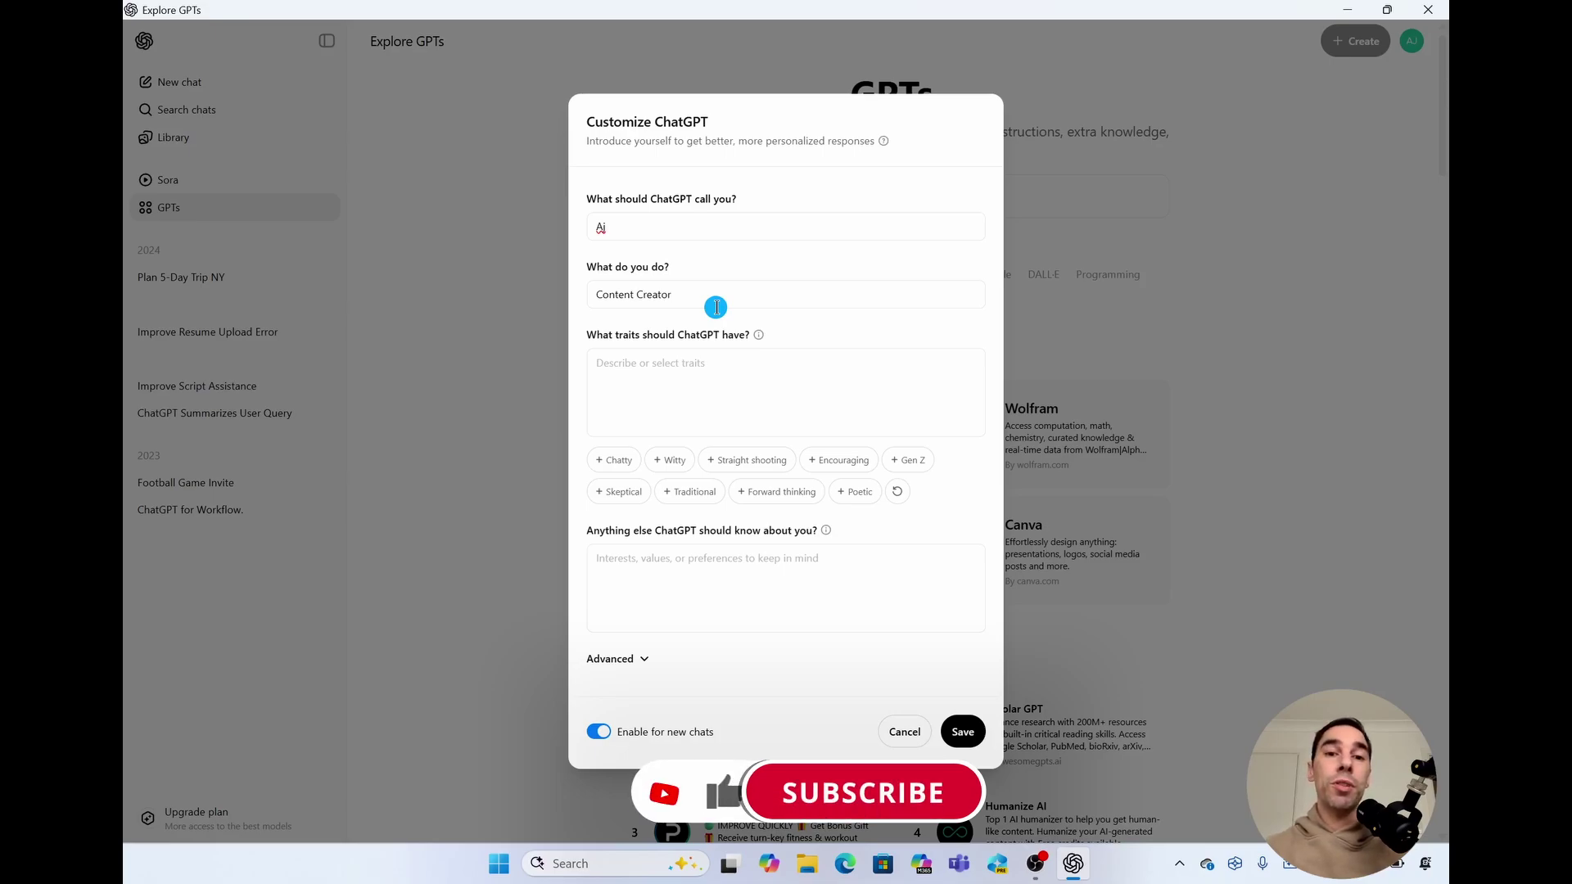
Add Encouraging and Gen Z traits plus 'Give me actionable insights', and expand Advanced
click(772, 379)
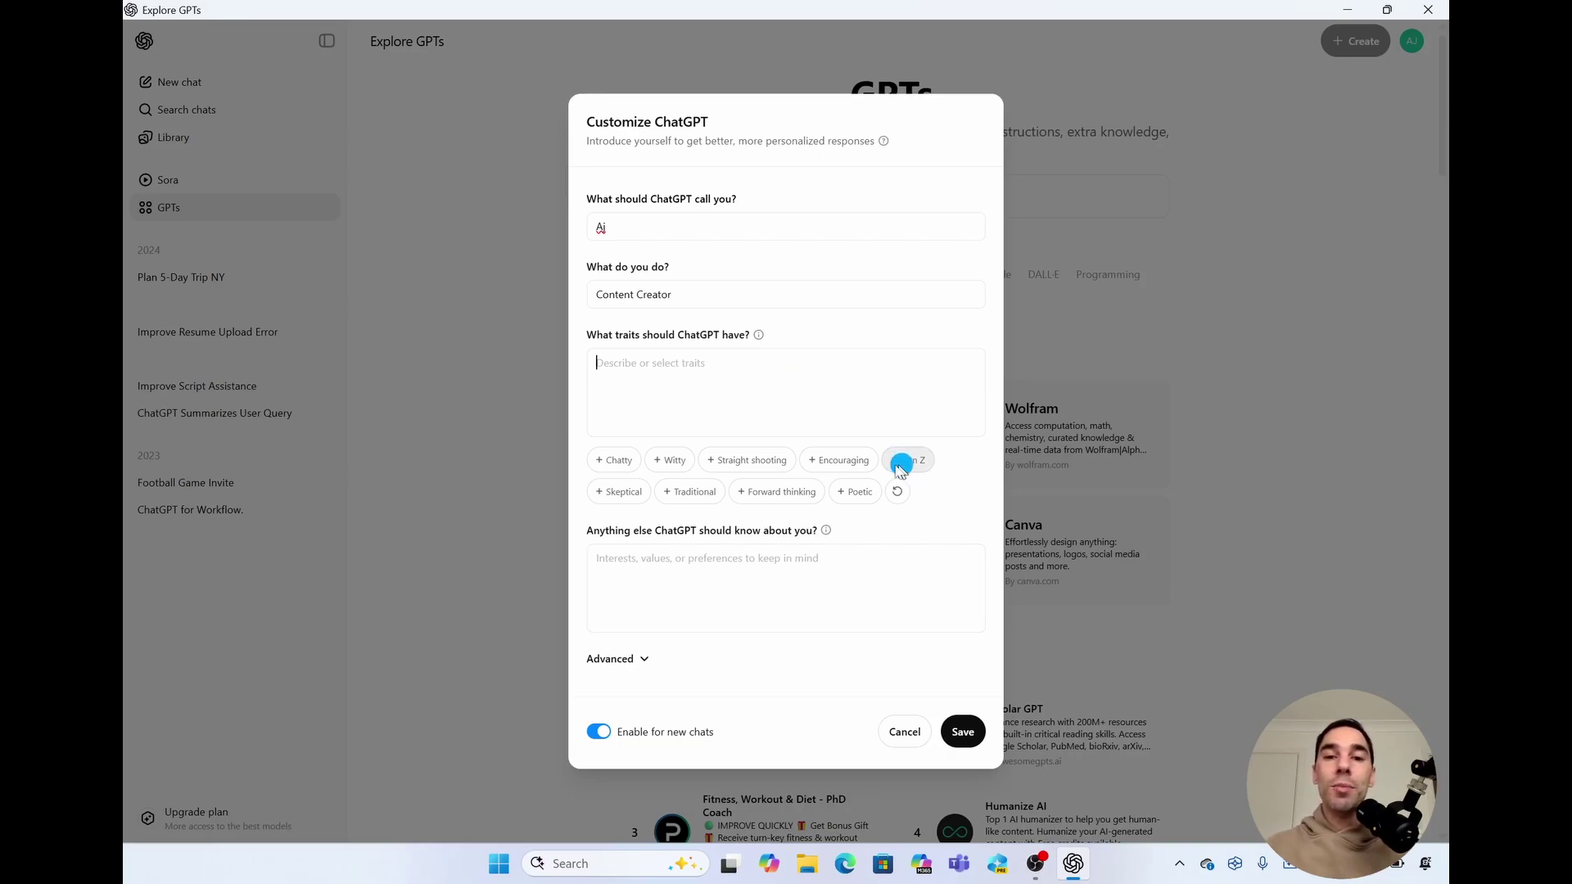
click(833, 463)
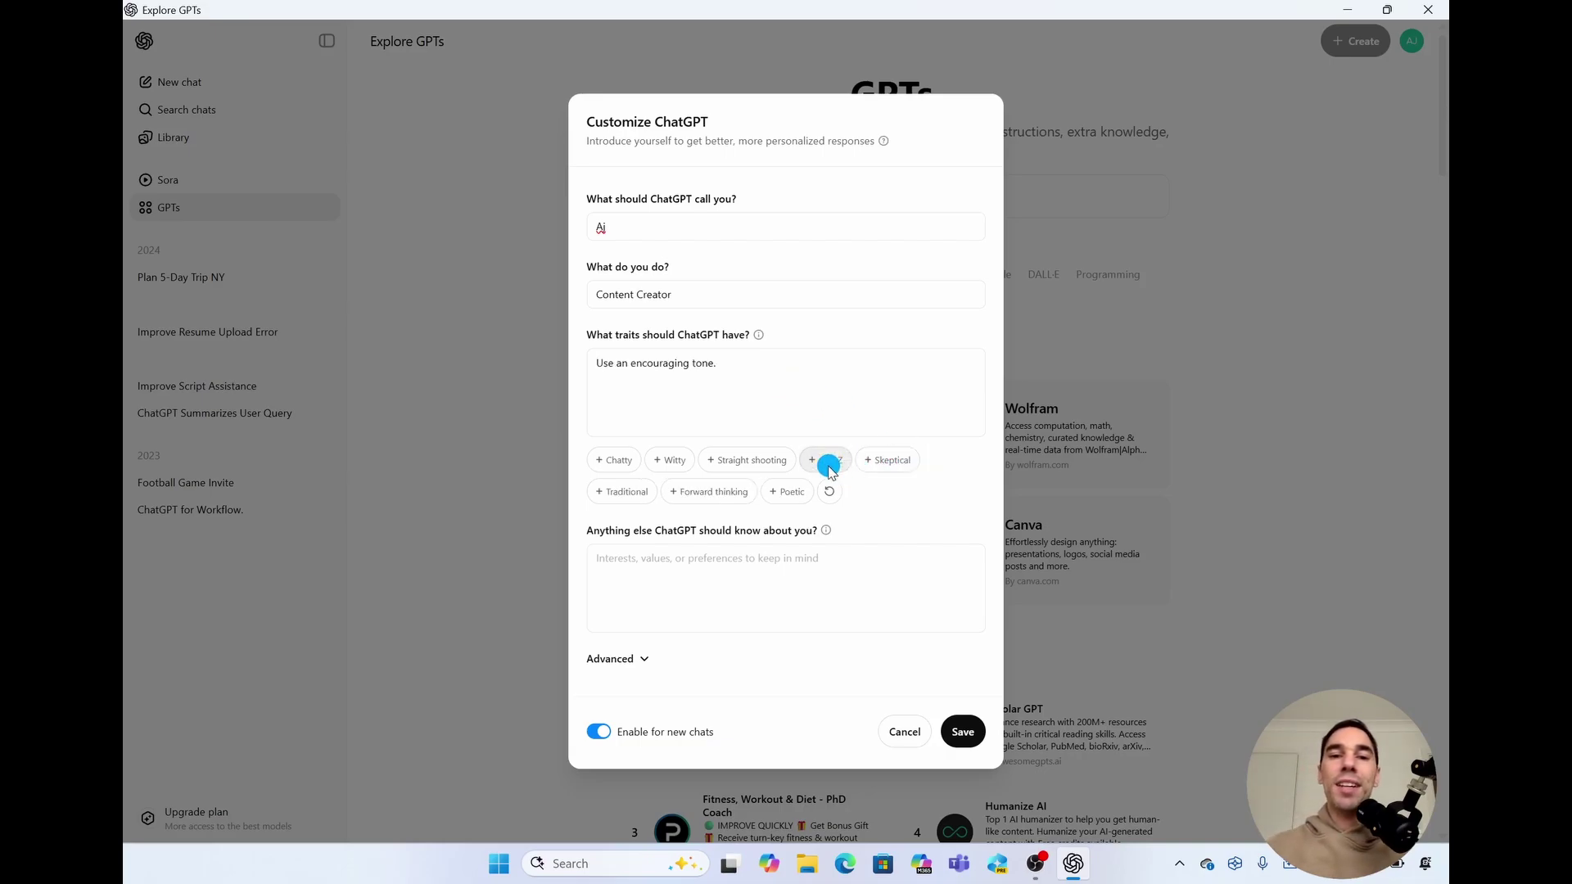
click(834, 468)
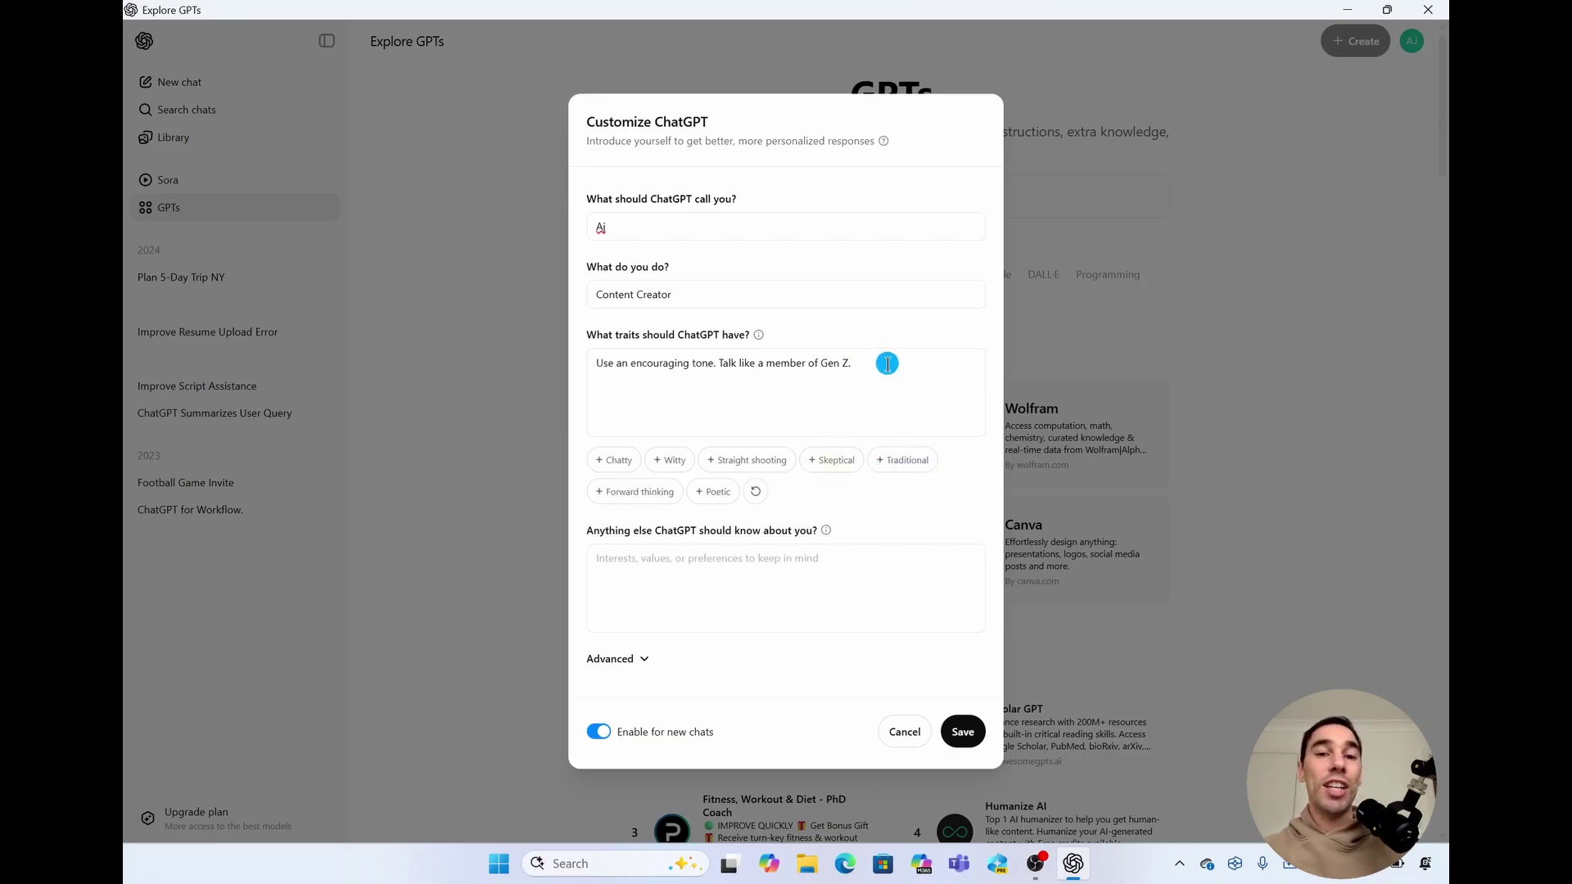
text(Give me actionable insights)
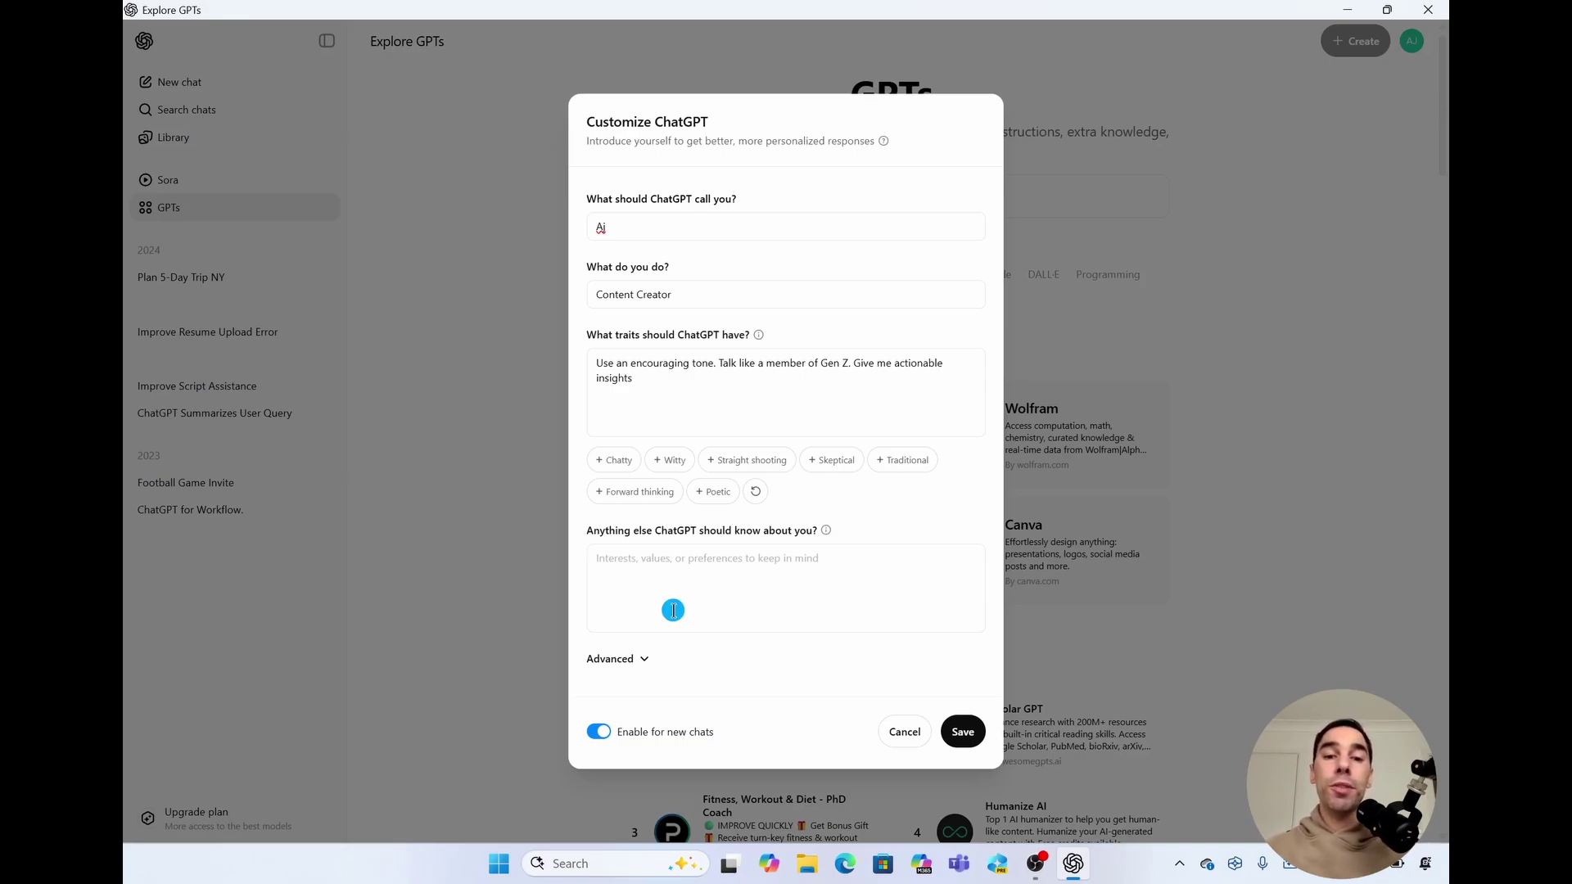
click(645, 659)
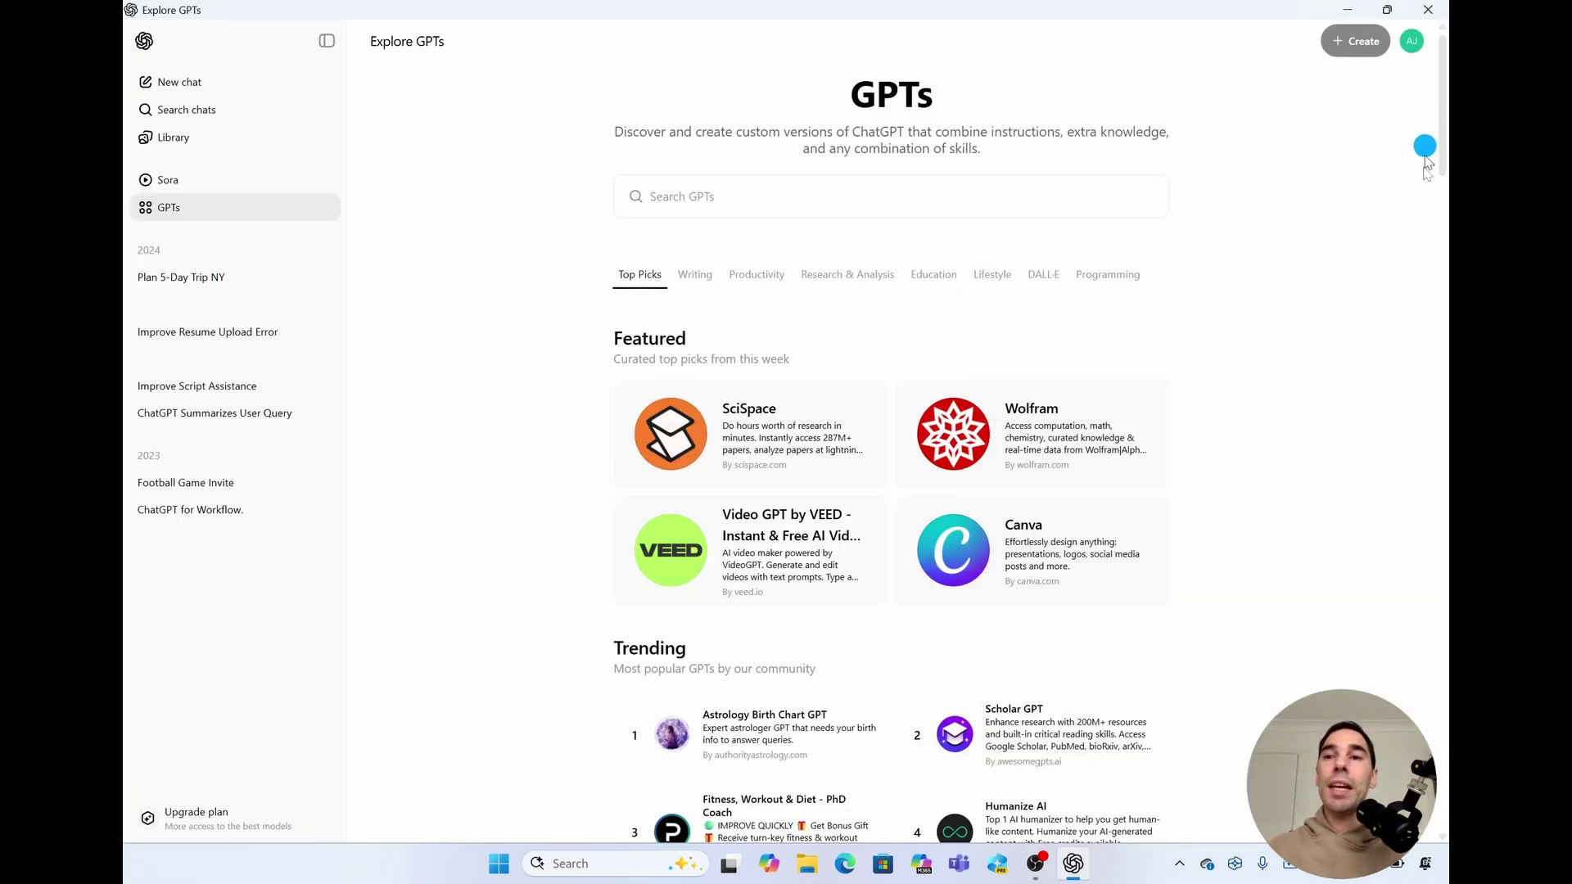
Open Settings on the General page and leave the language on Auto-detect
click(1423, 49)
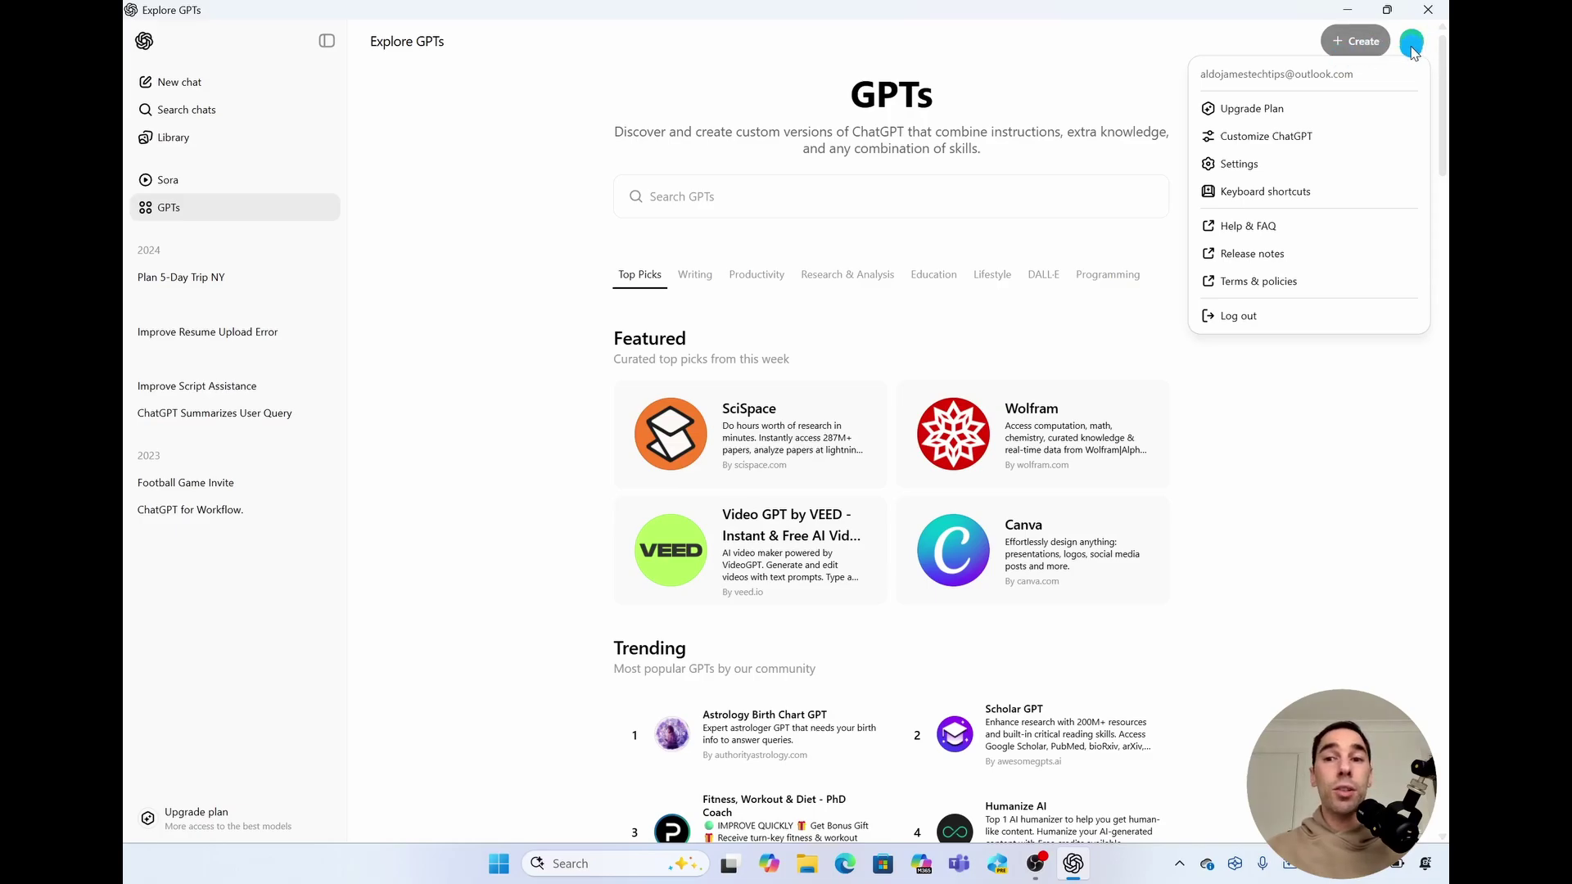
click(1310, 164)
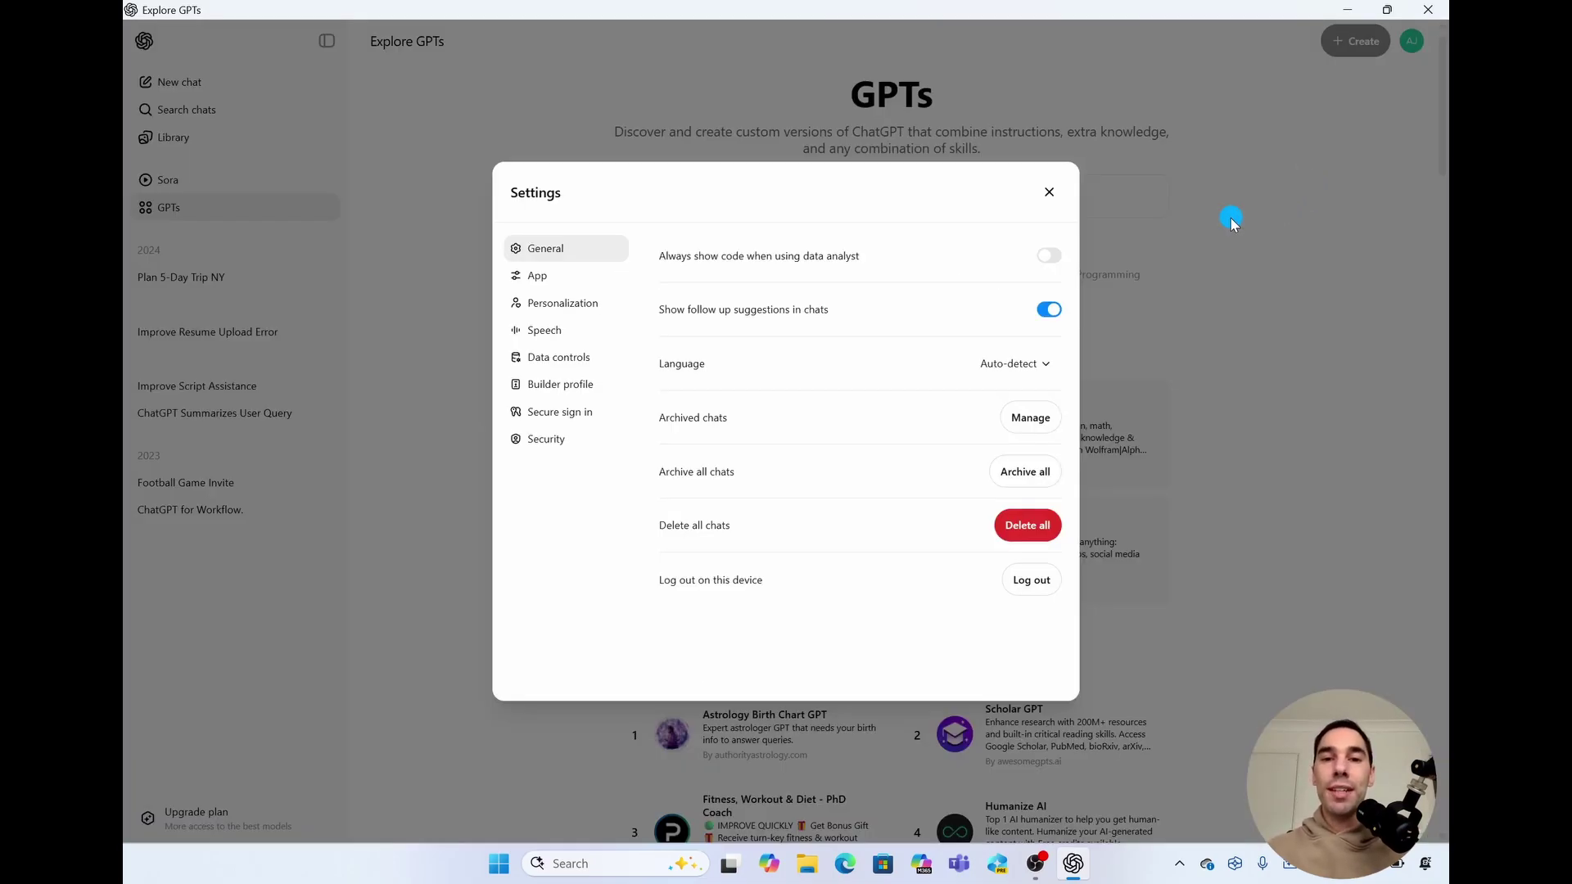
click(1047, 364)
click(1048, 364)
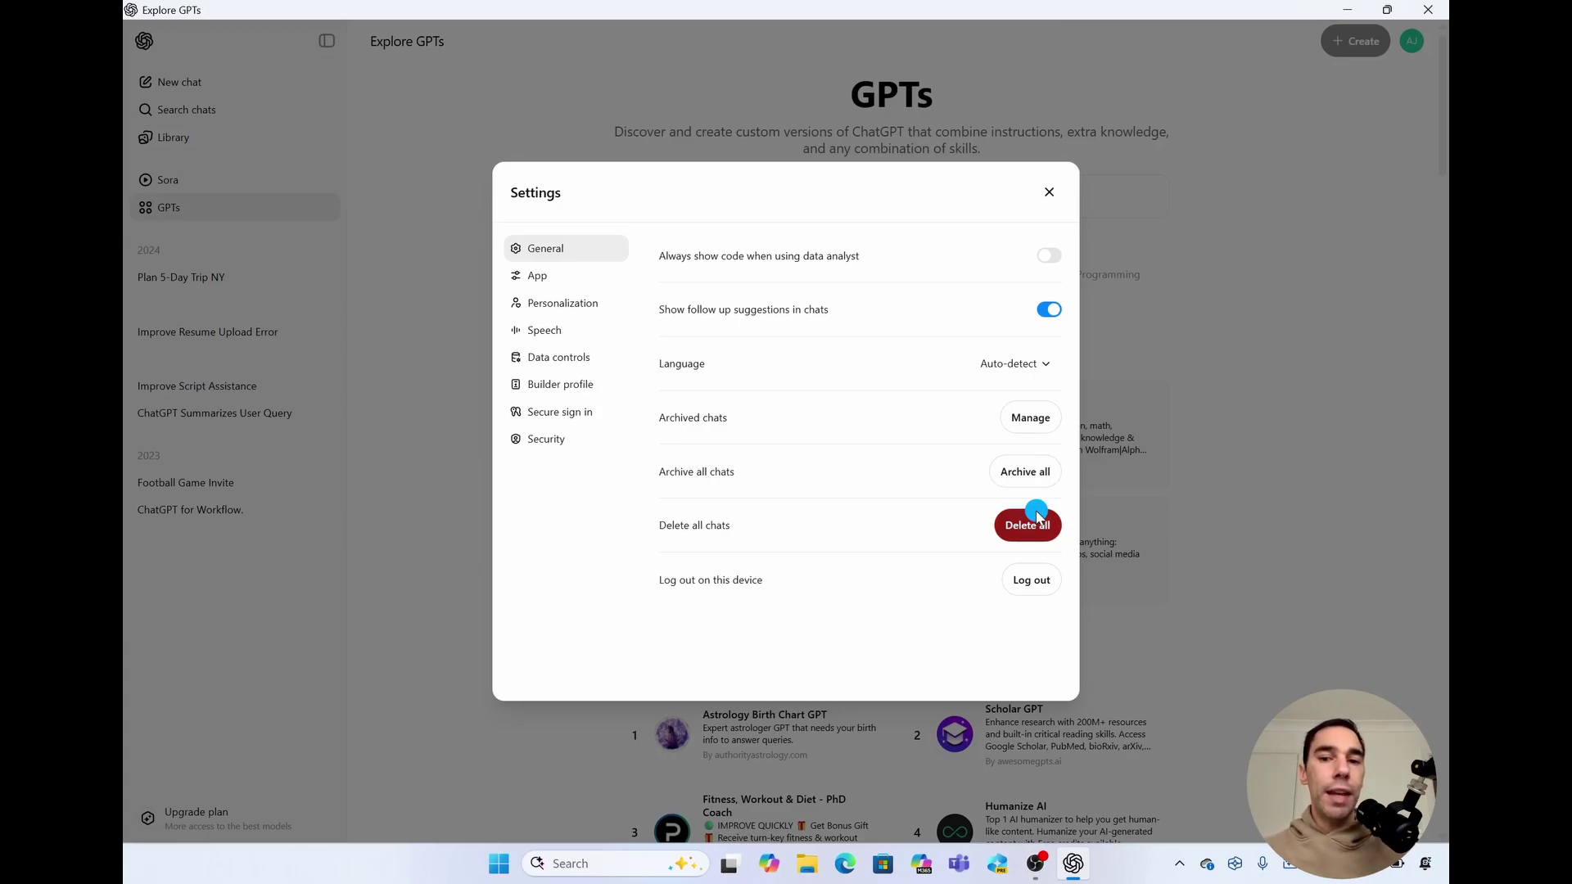
On the App page, switch the theme to Dark and then back to System
click(573, 282)
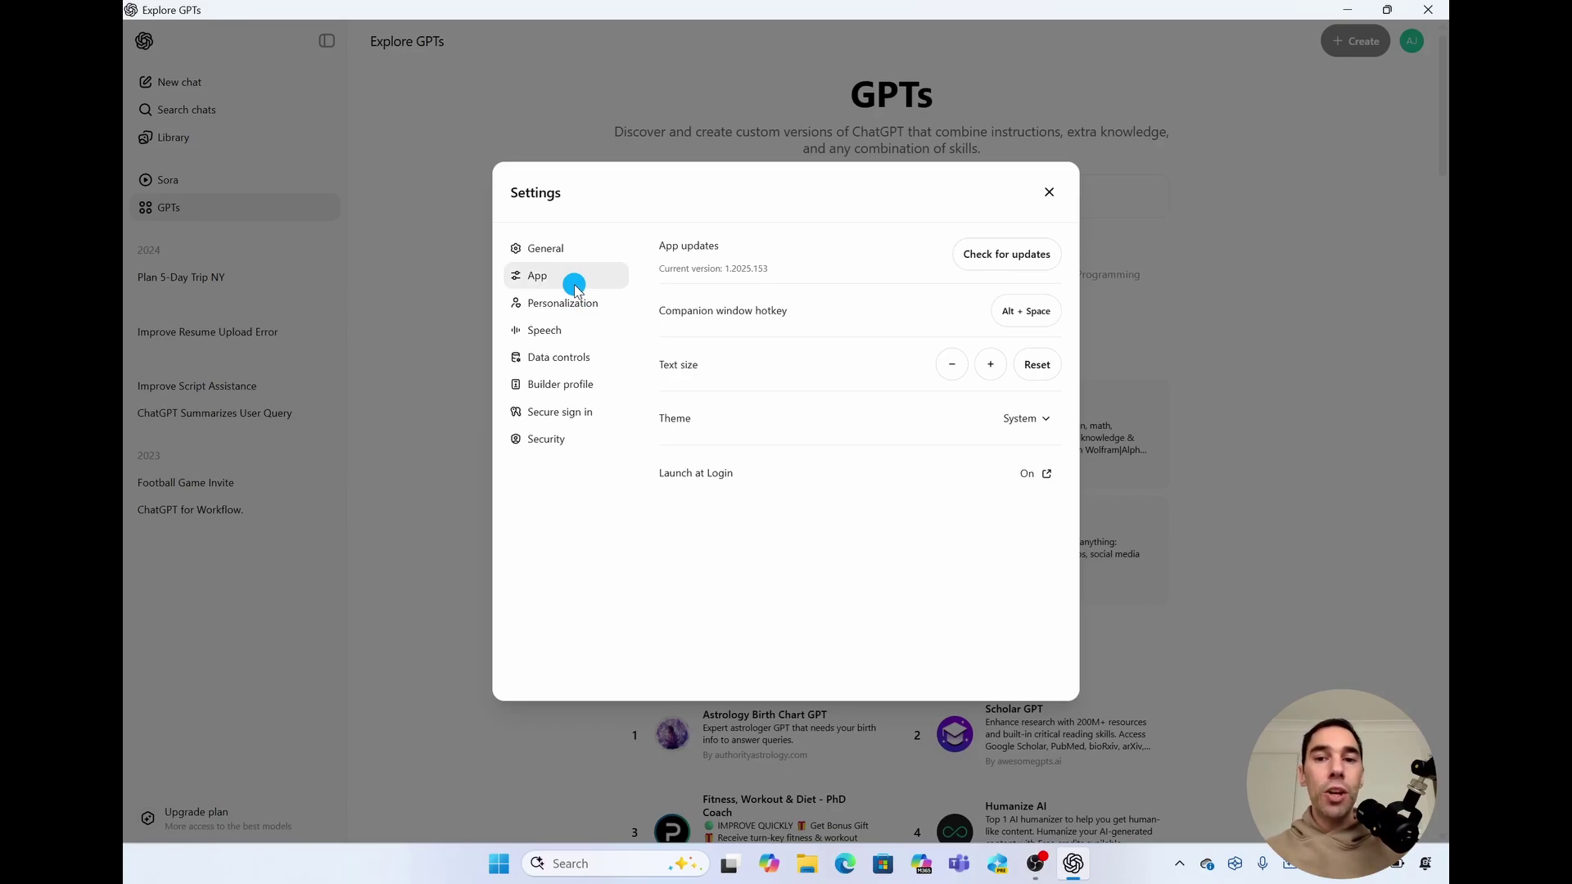
click(1025, 418)
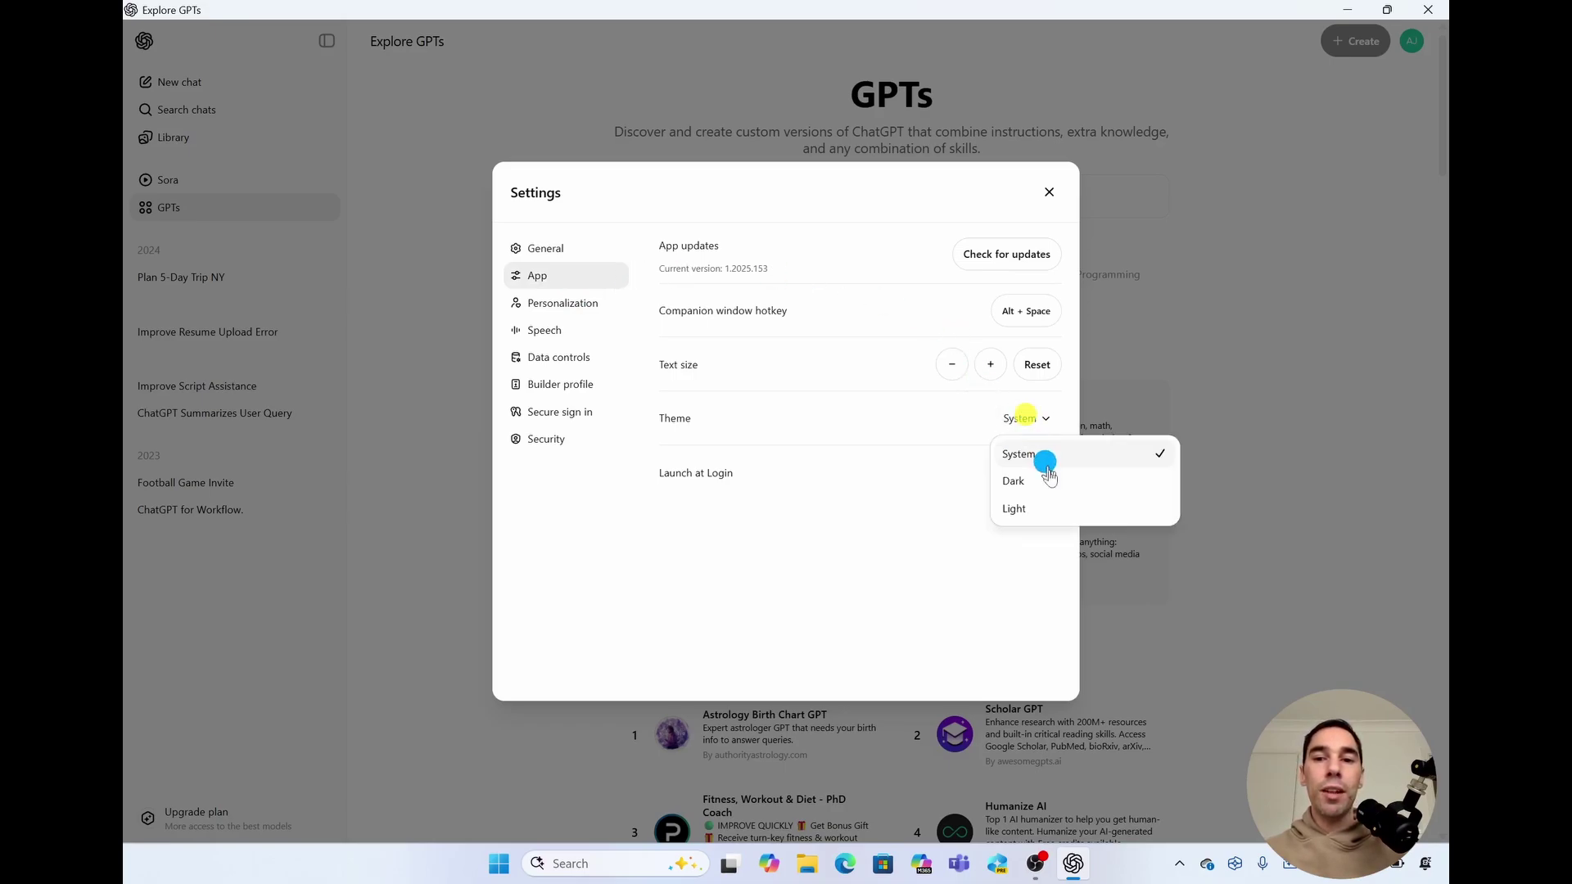
click(1046, 479)
click(1030, 418)
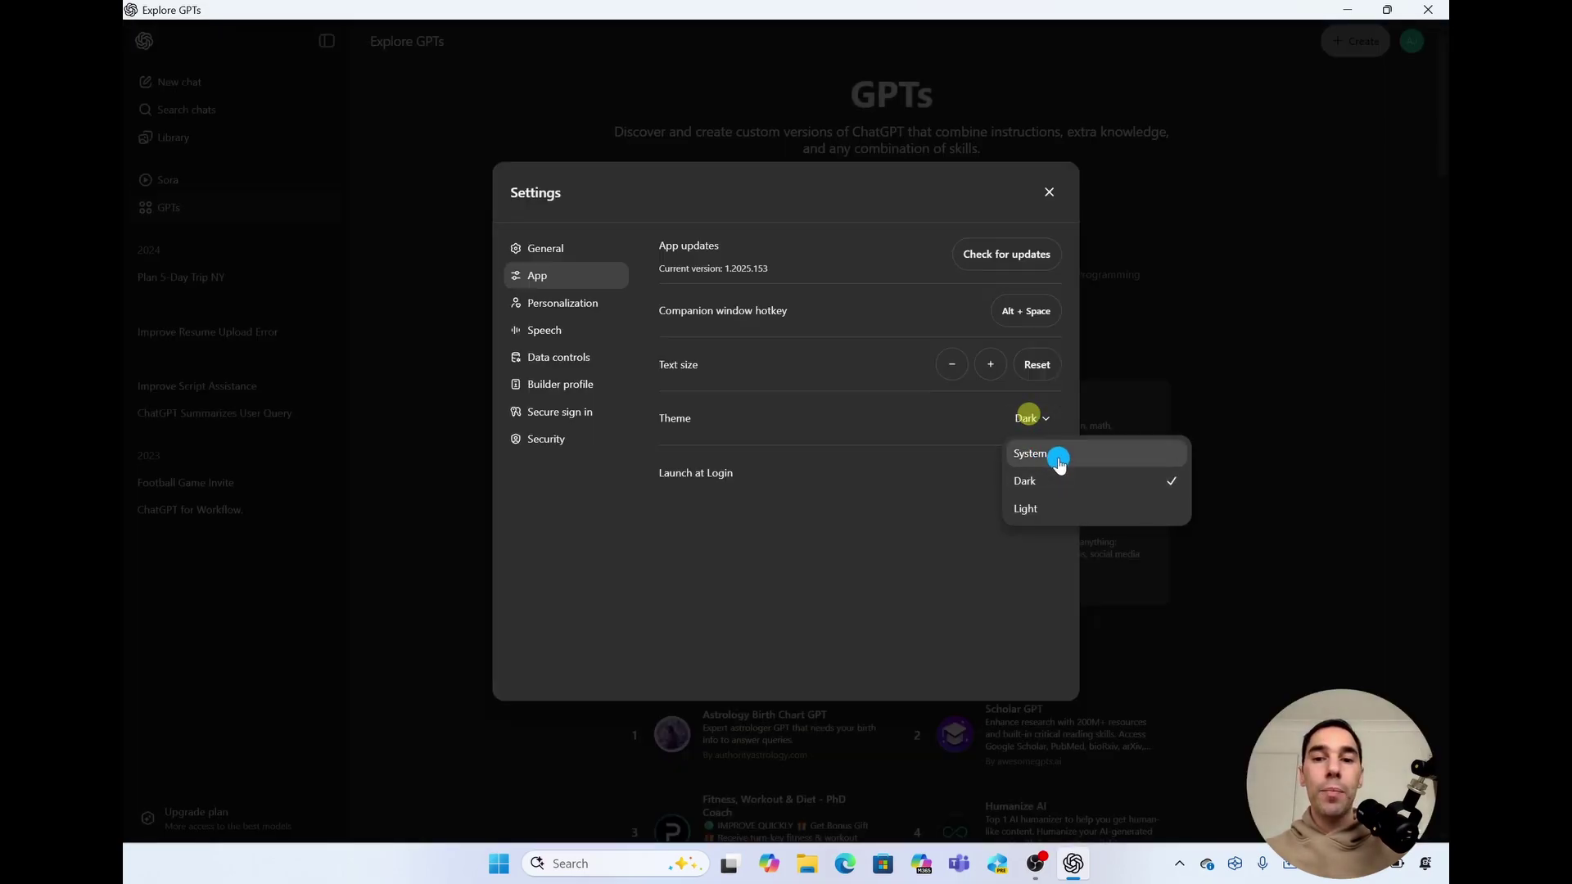
click(1040, 450)
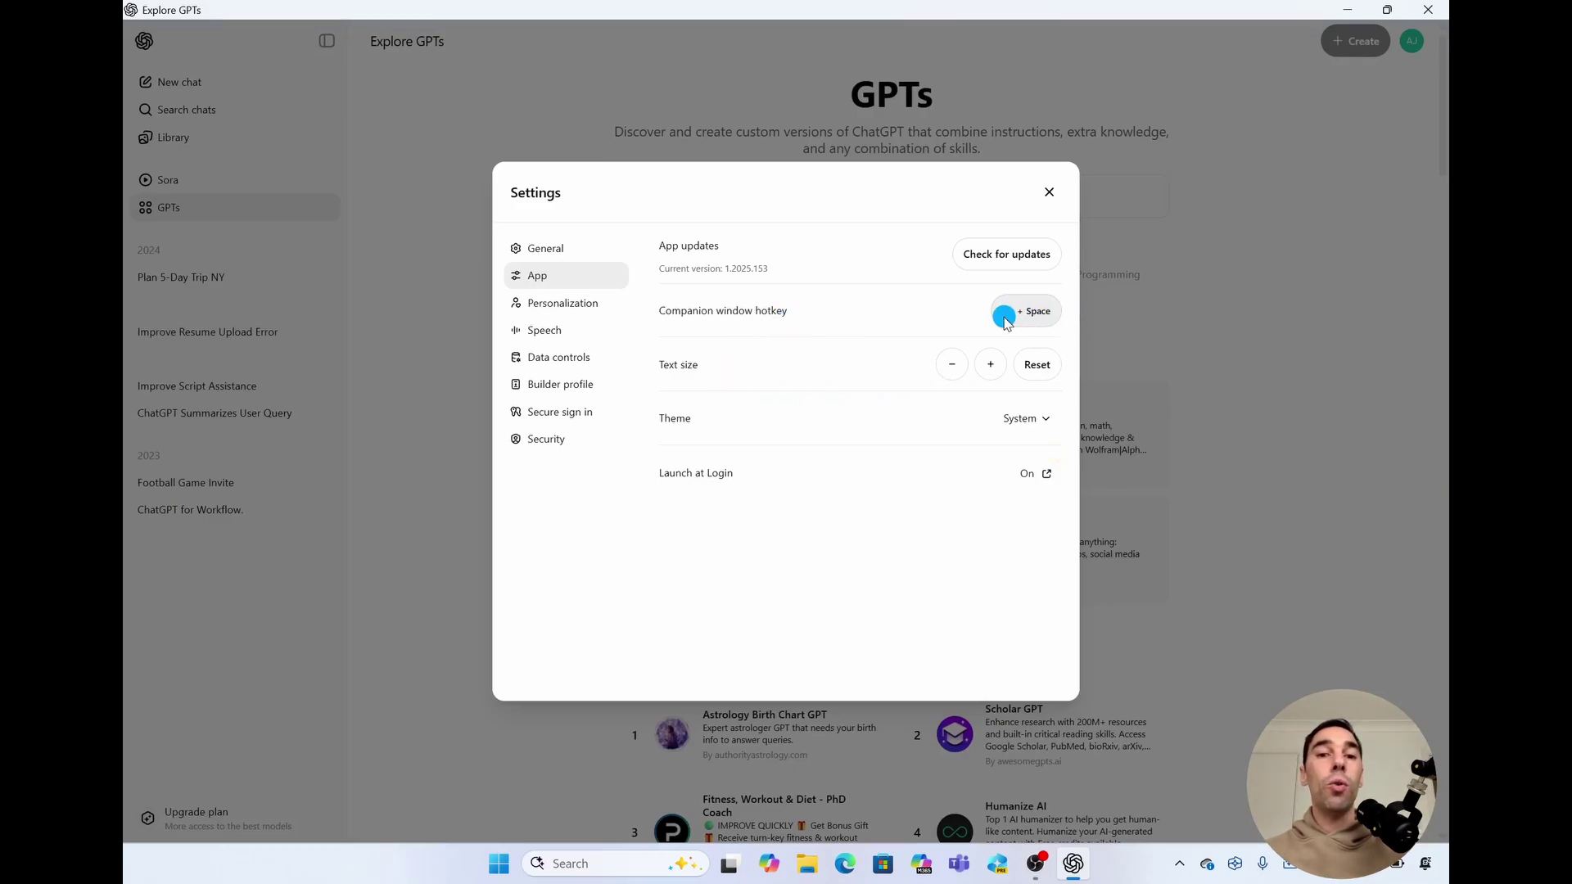
Rebind the companion window hotkey to Alt+Period, then restore it to Alt+Space
click(1037, 311)
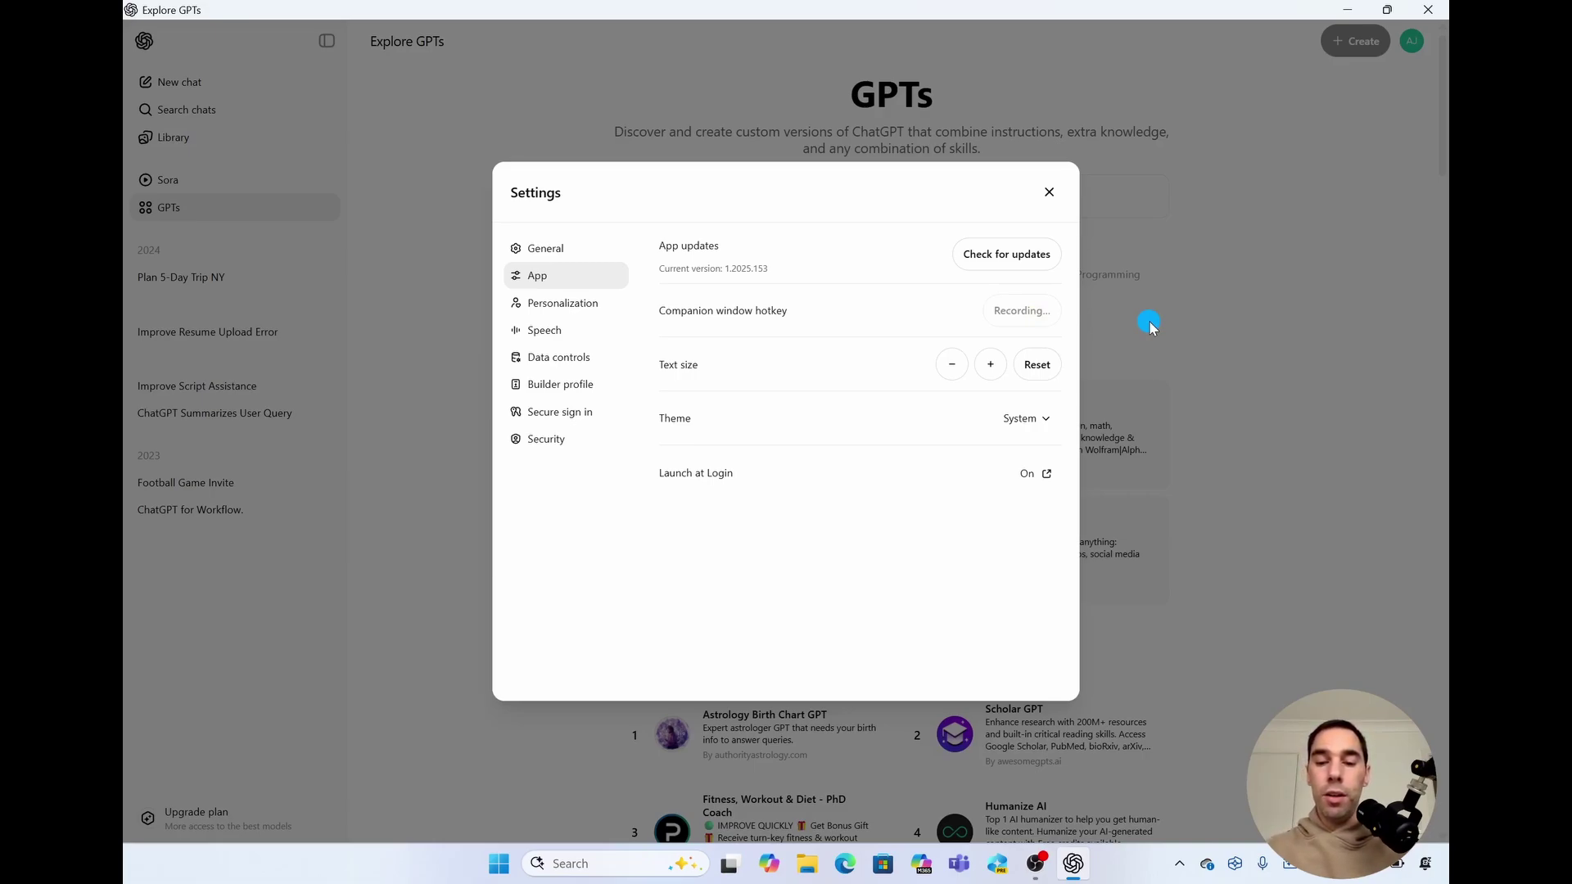
key(alt+period)
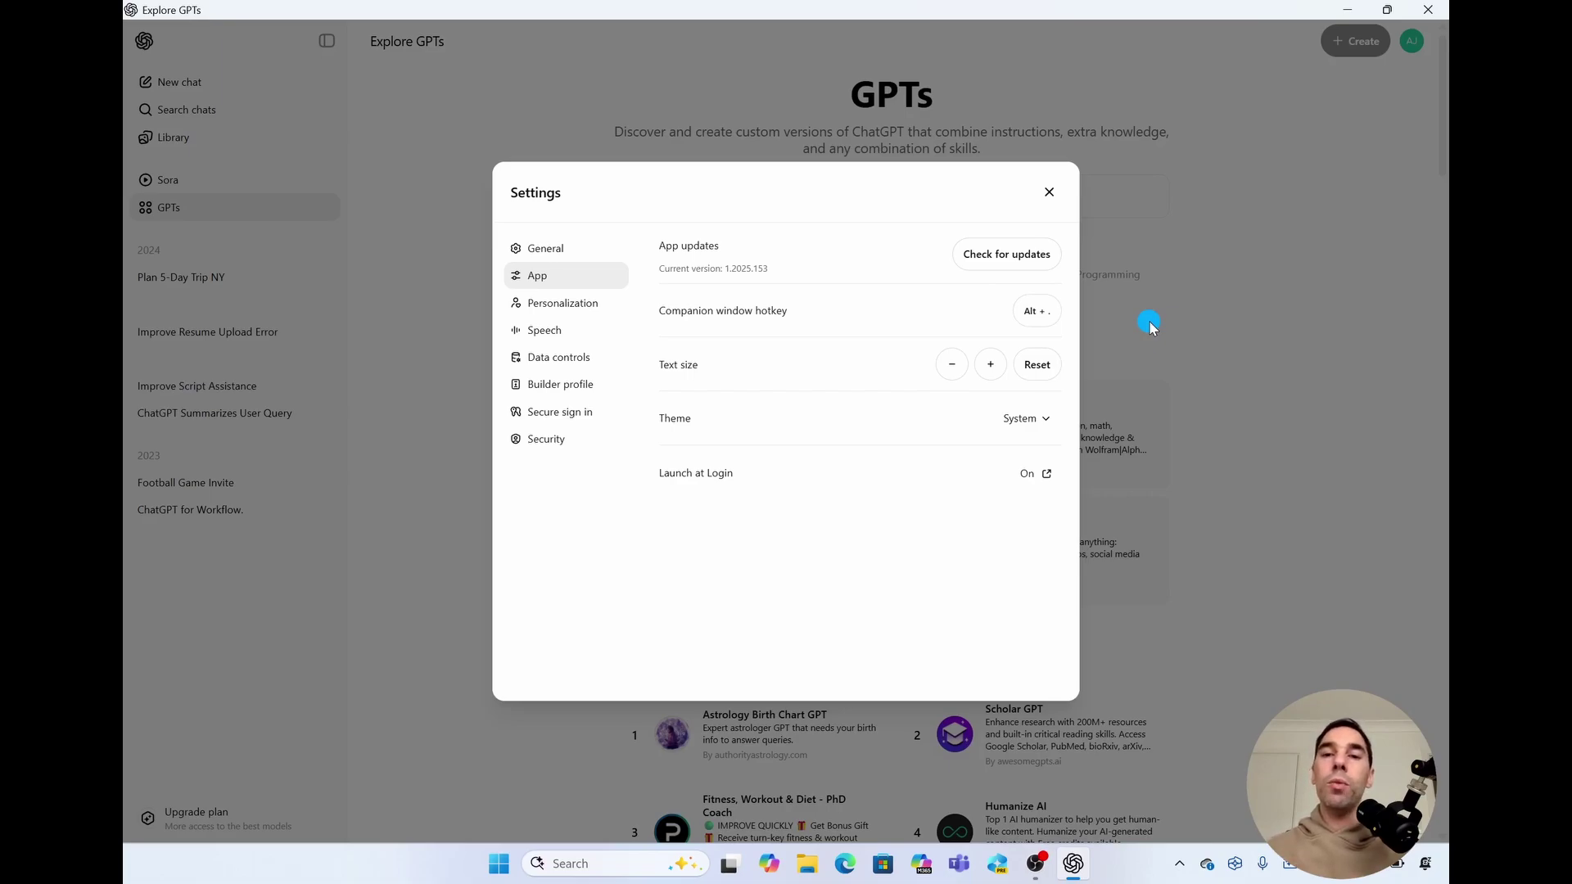
click(1049, 317)
key(alt+space)
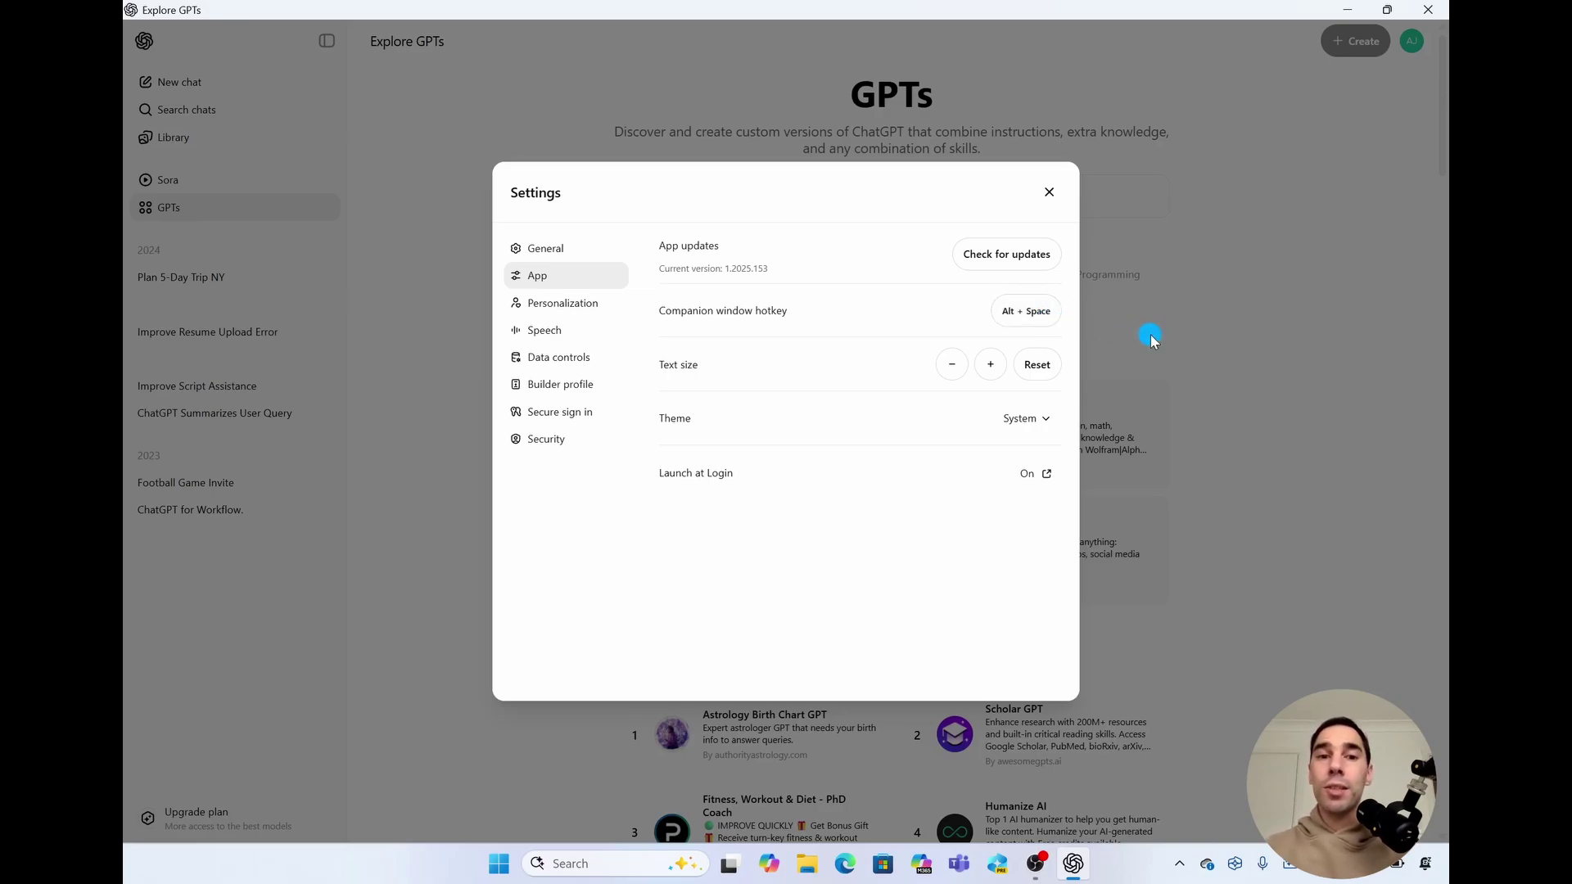
Browse the Personalization and Speech settings, checking the spoken-language and voice lists
click(563, 305)
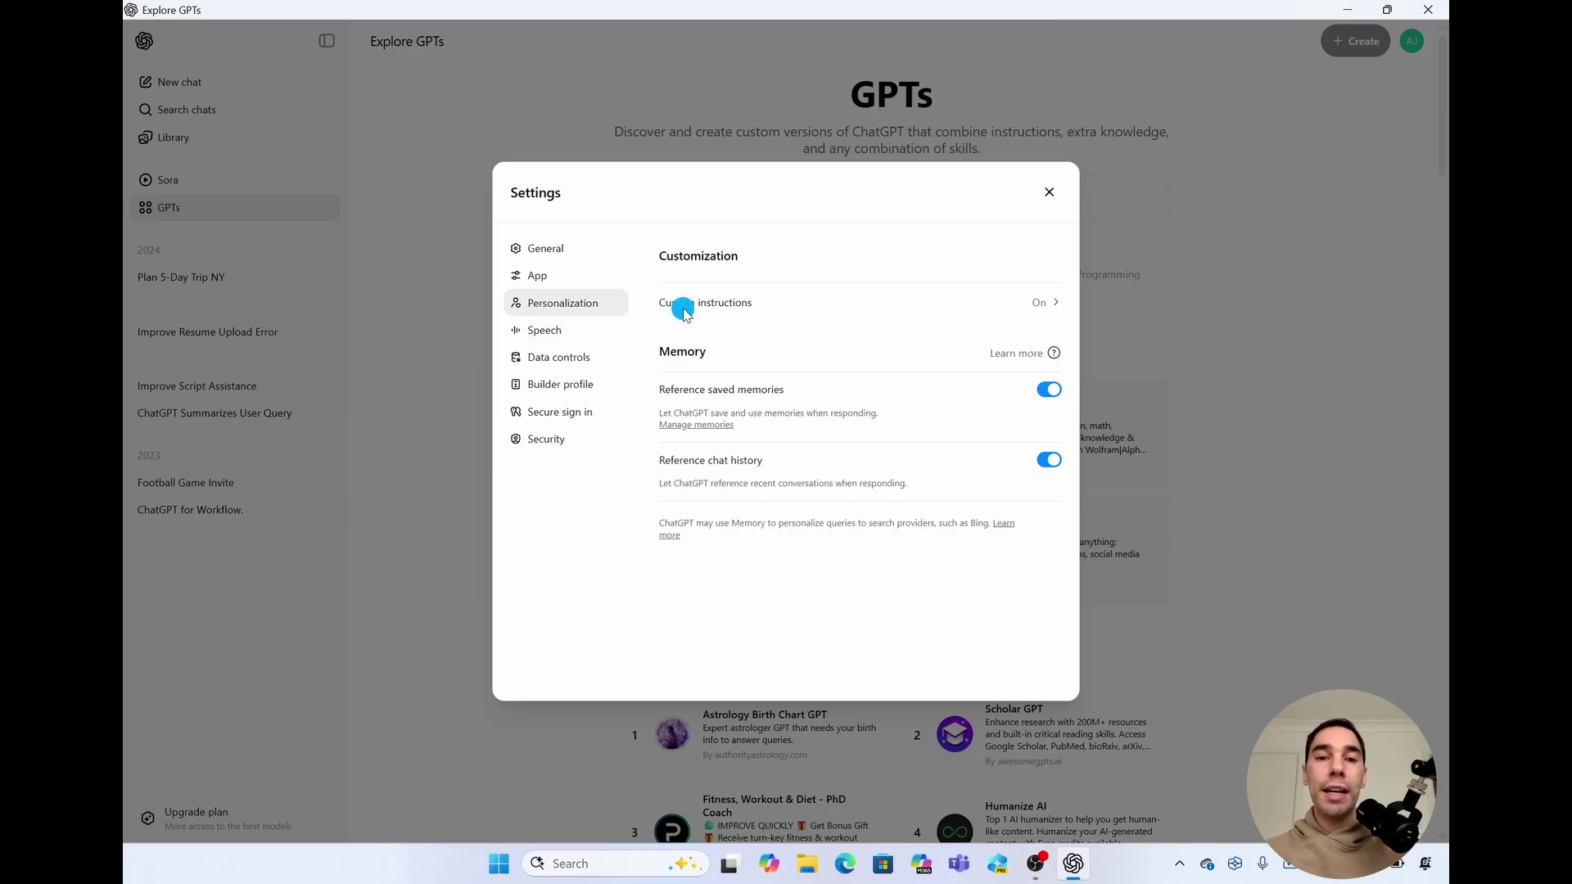
click(583, 333)
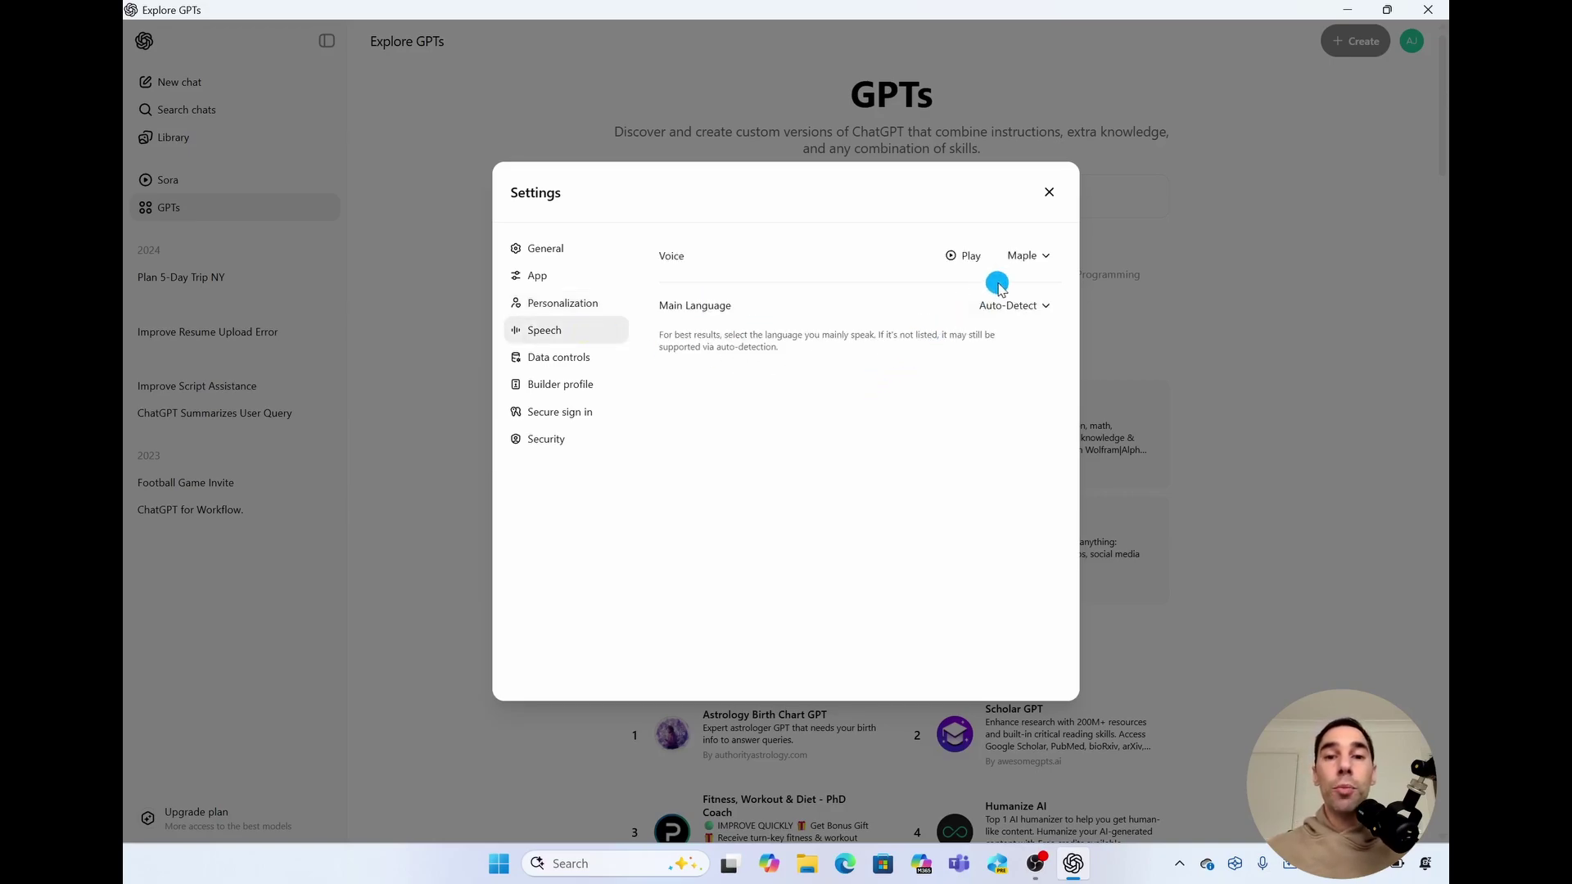
click(1040, 308)
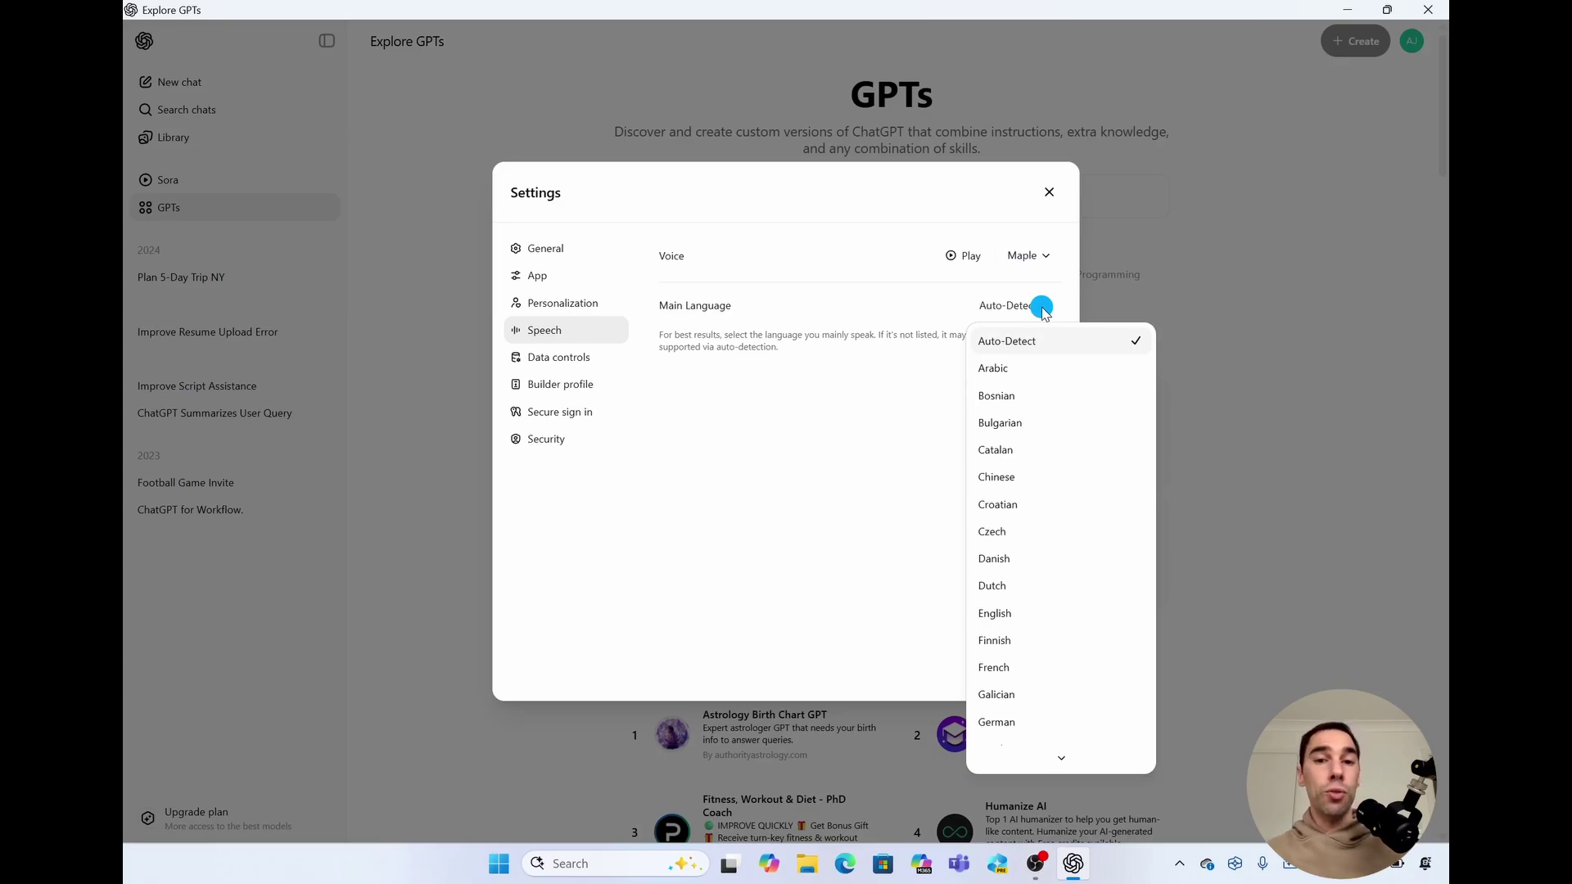
click(1041, 308)
click(1046, 258)
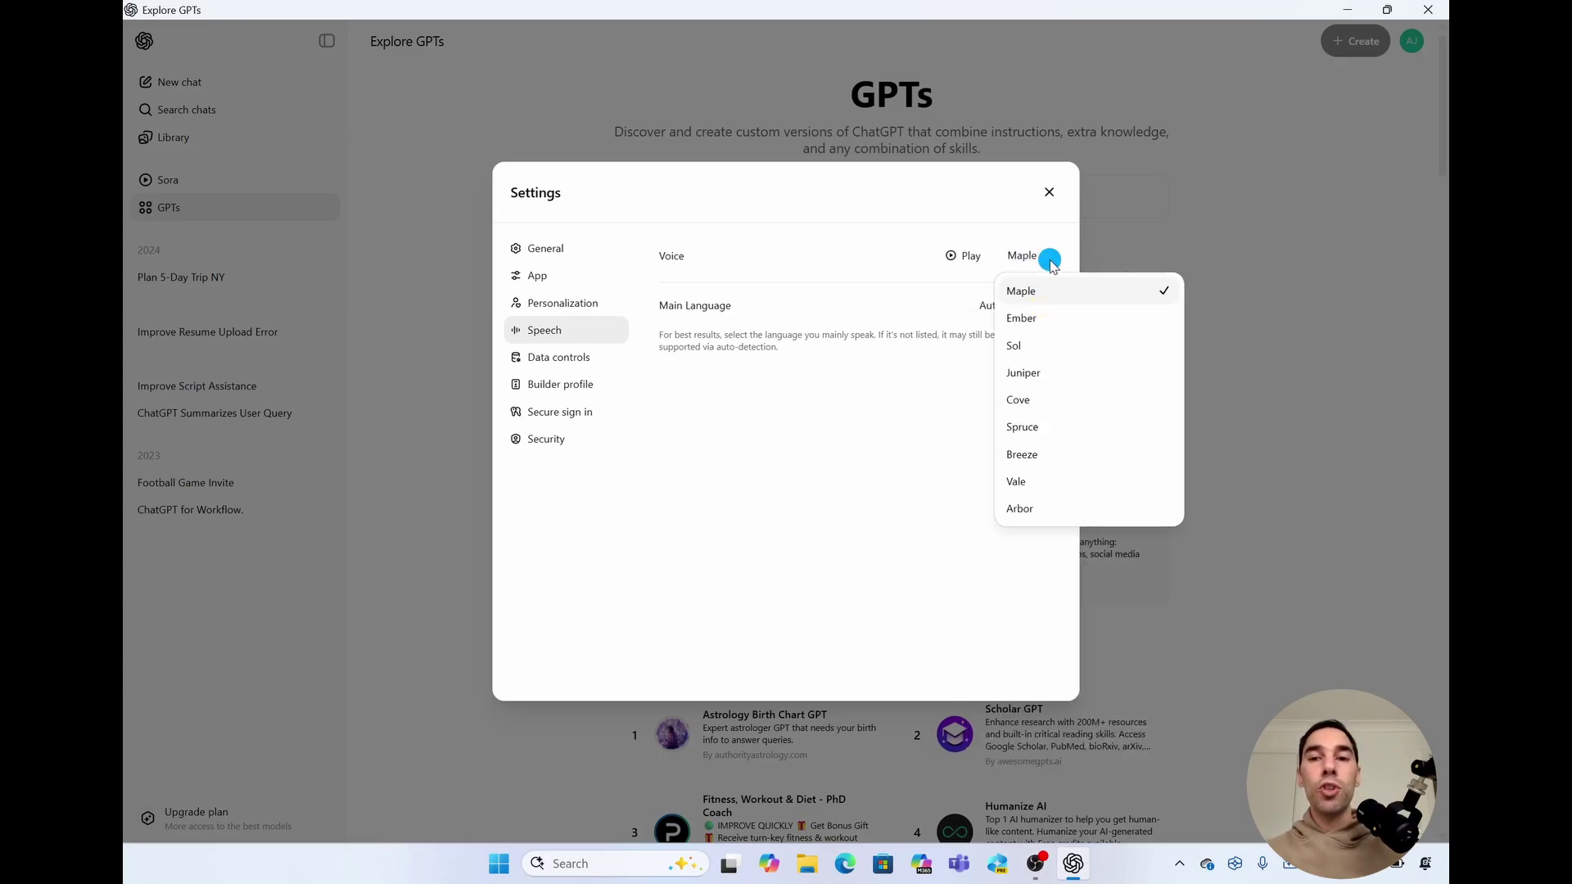
click(843, 412)
Check the Model improvement option under Data controls, leaving it on, then view Builder profile
click(583, 355)
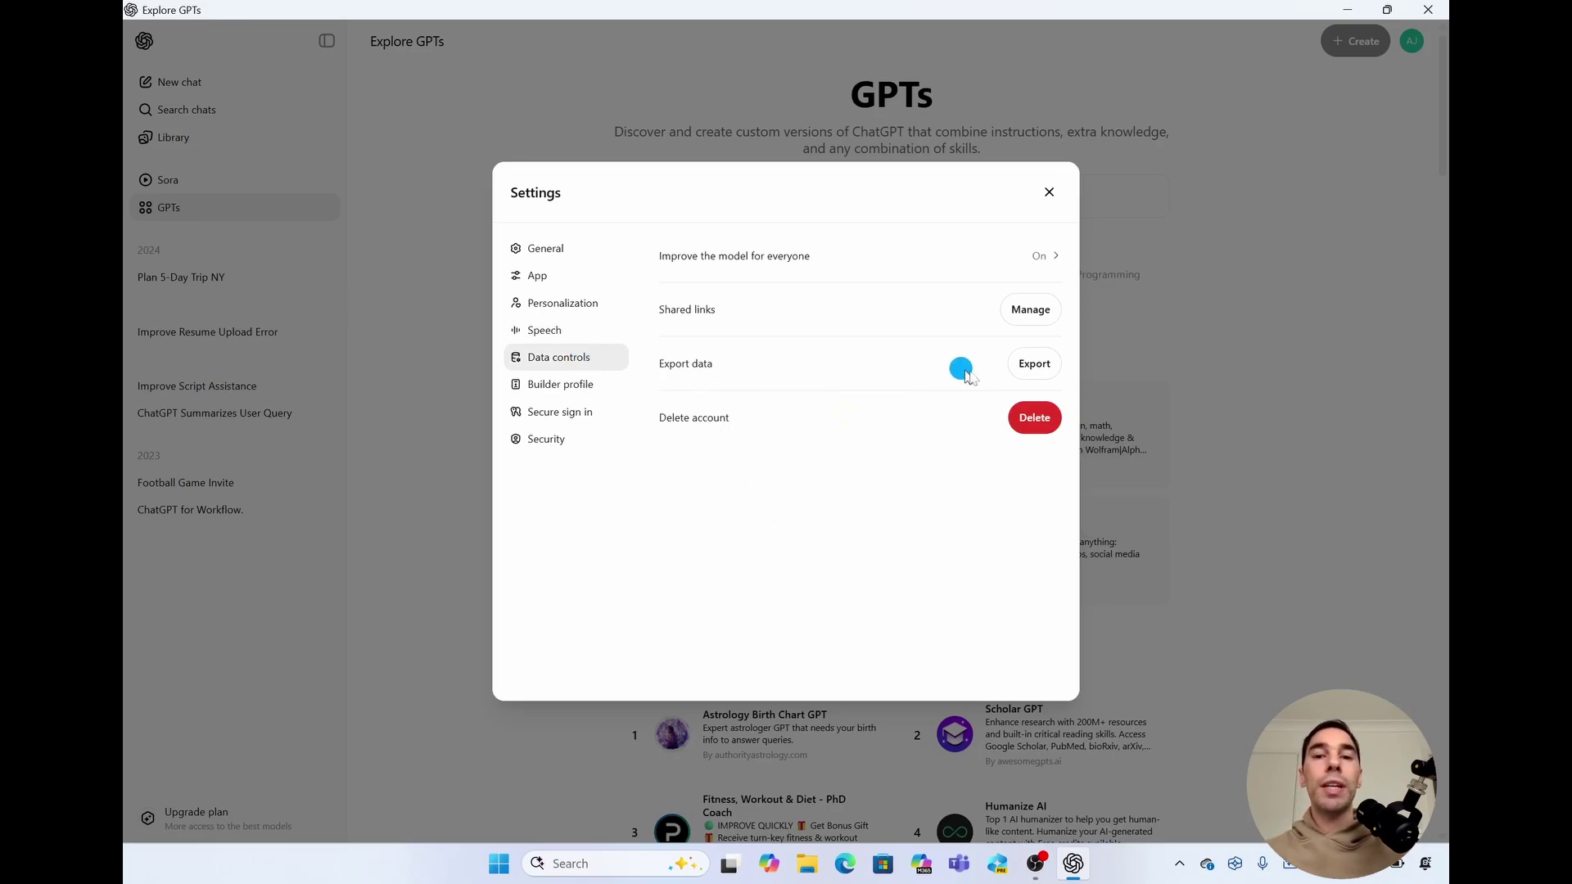
click(1049, 255)
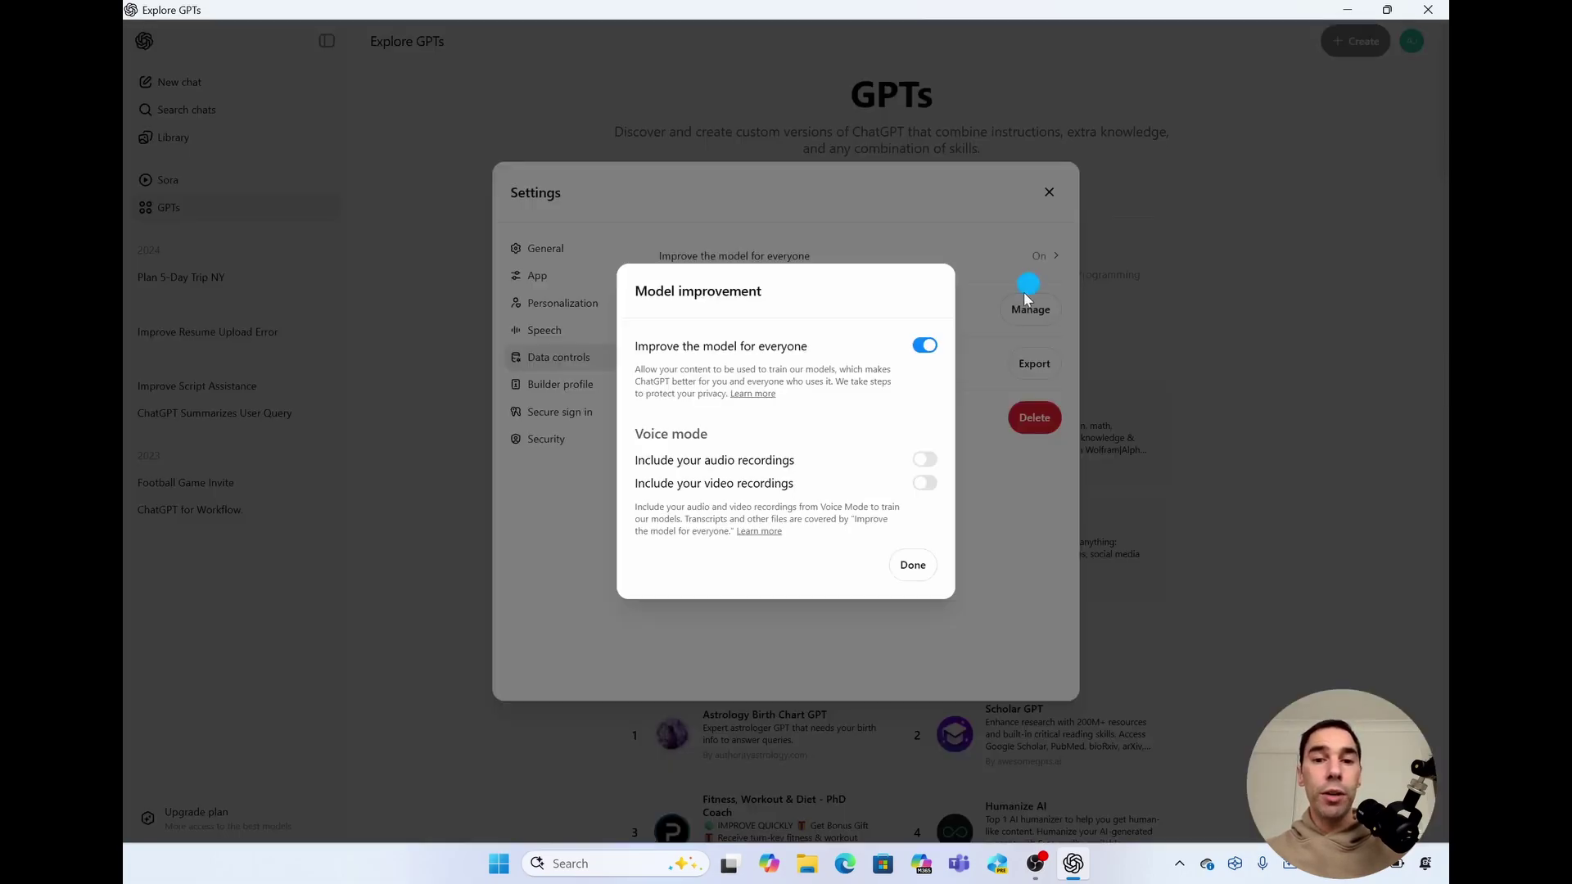
click(923, 566)
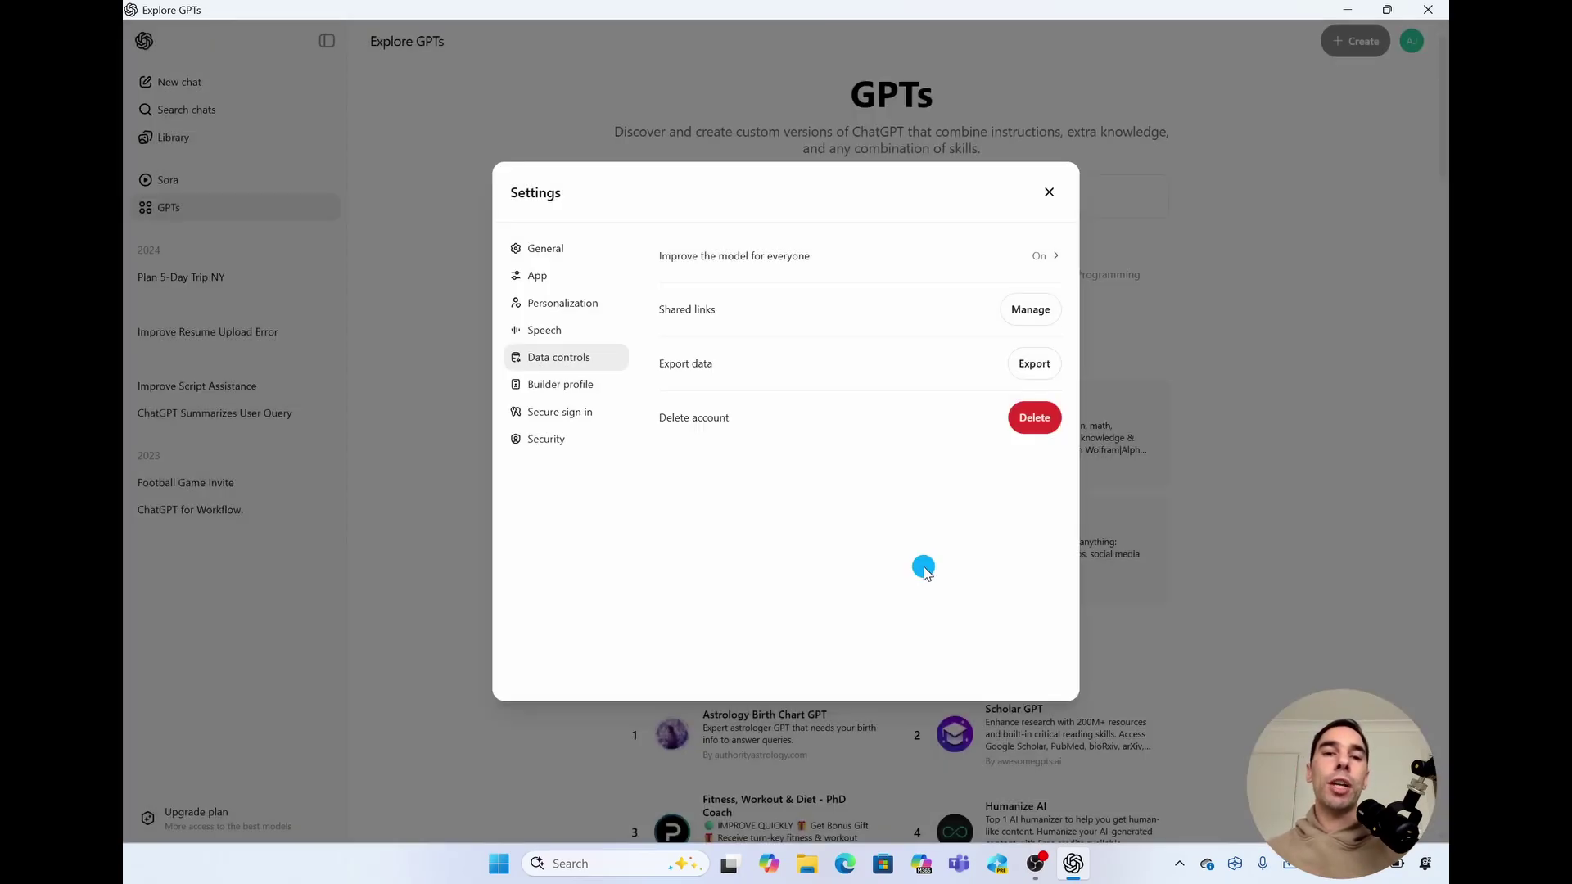
click(544, 384)
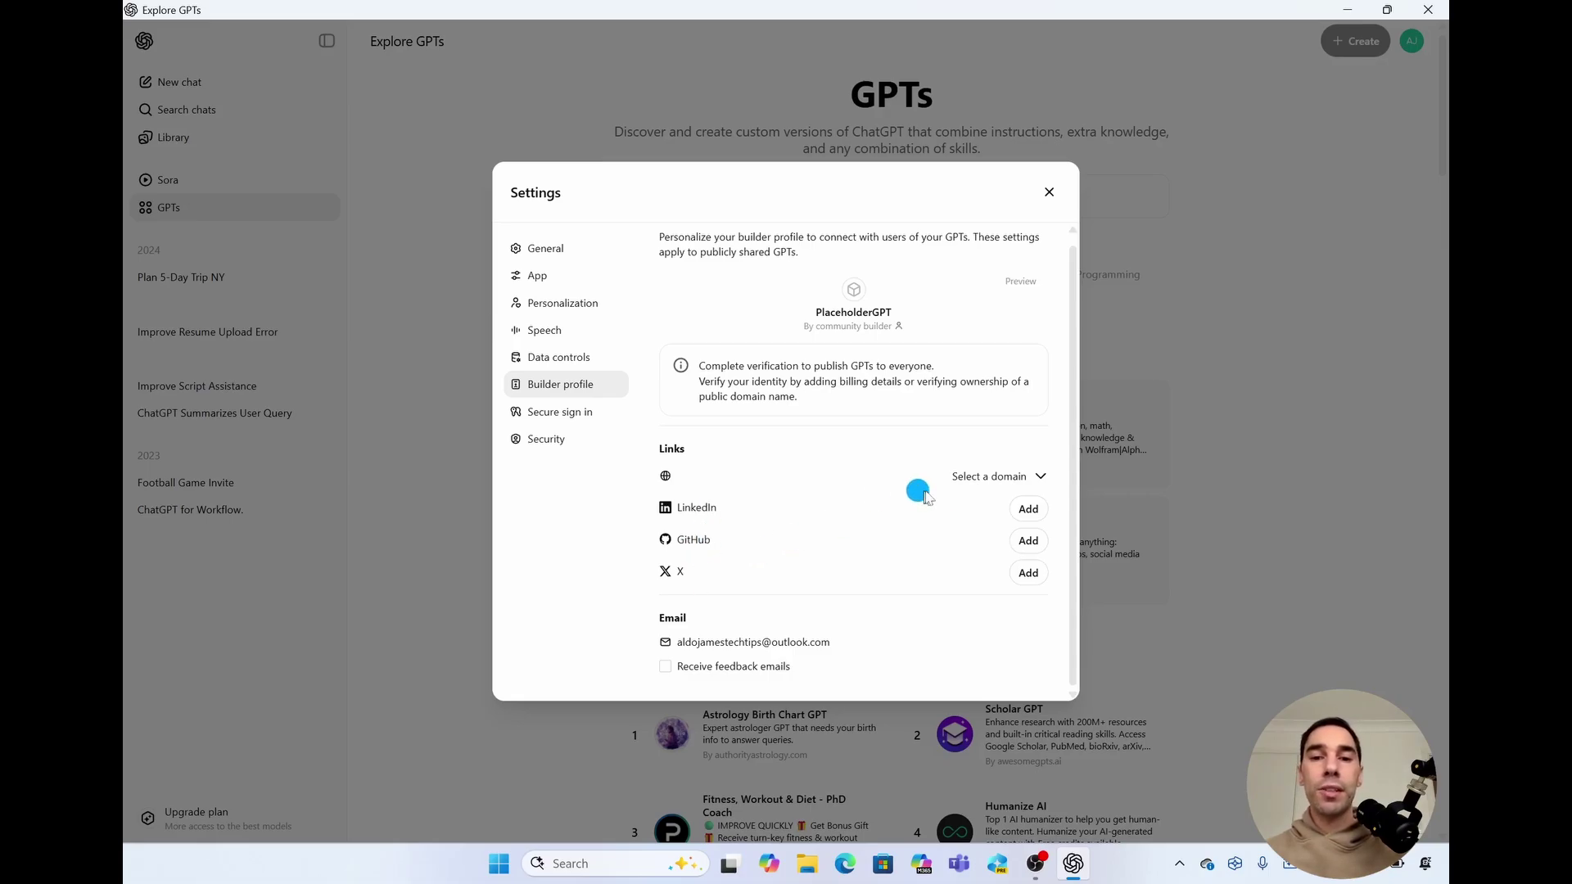
Check the builder profile domain list, review the MFA and log-out Security options, and close Settings
click(986, 479)
click(986, 480)
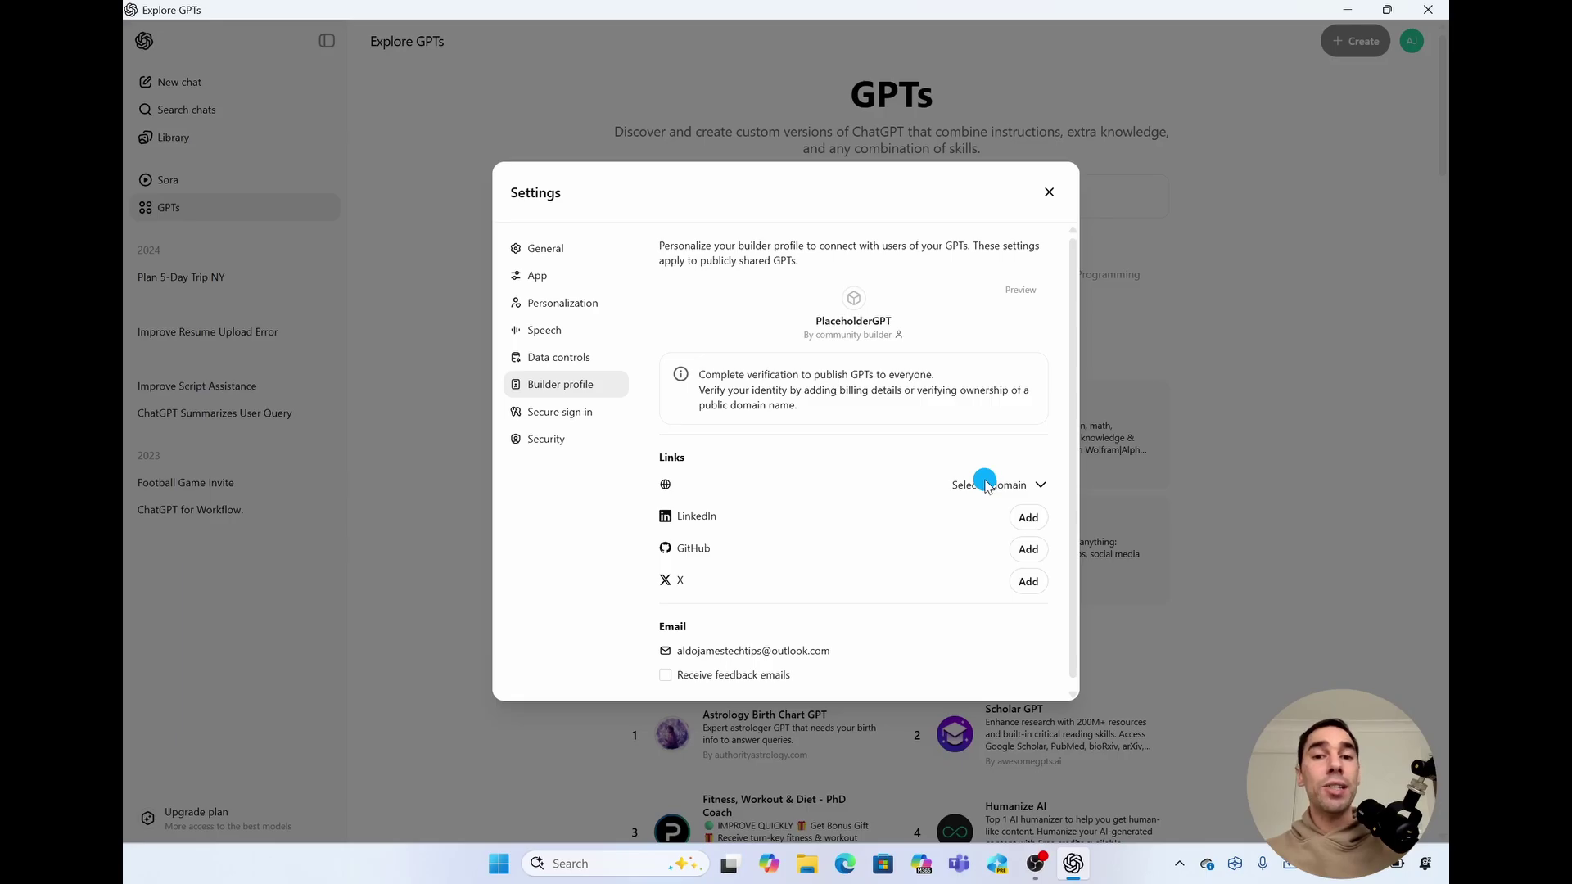
click(560, 412)
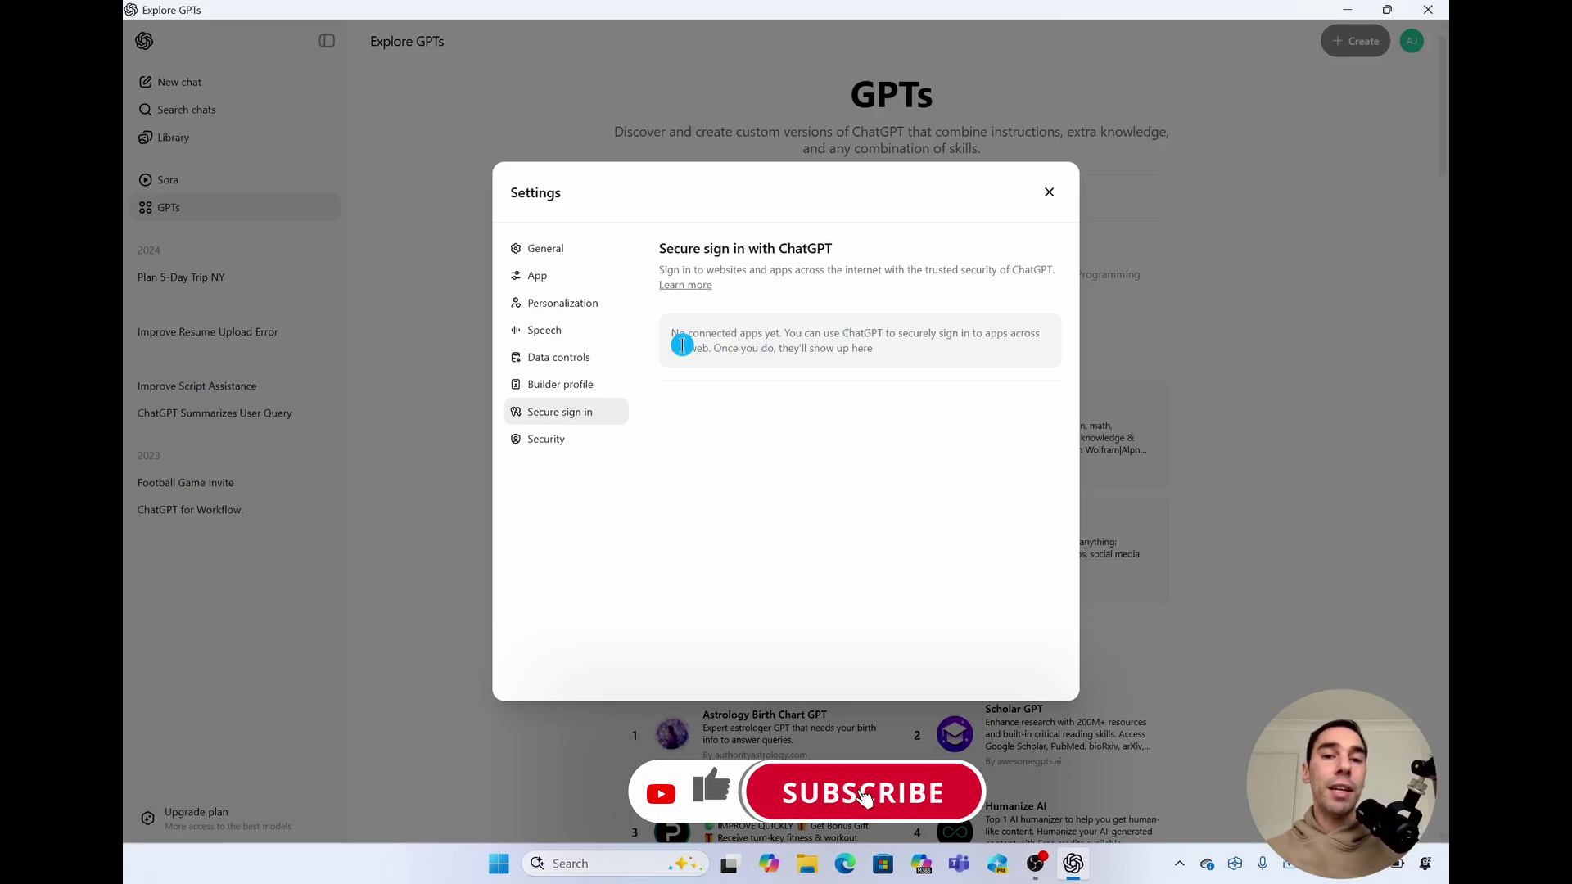
click(548, 448)
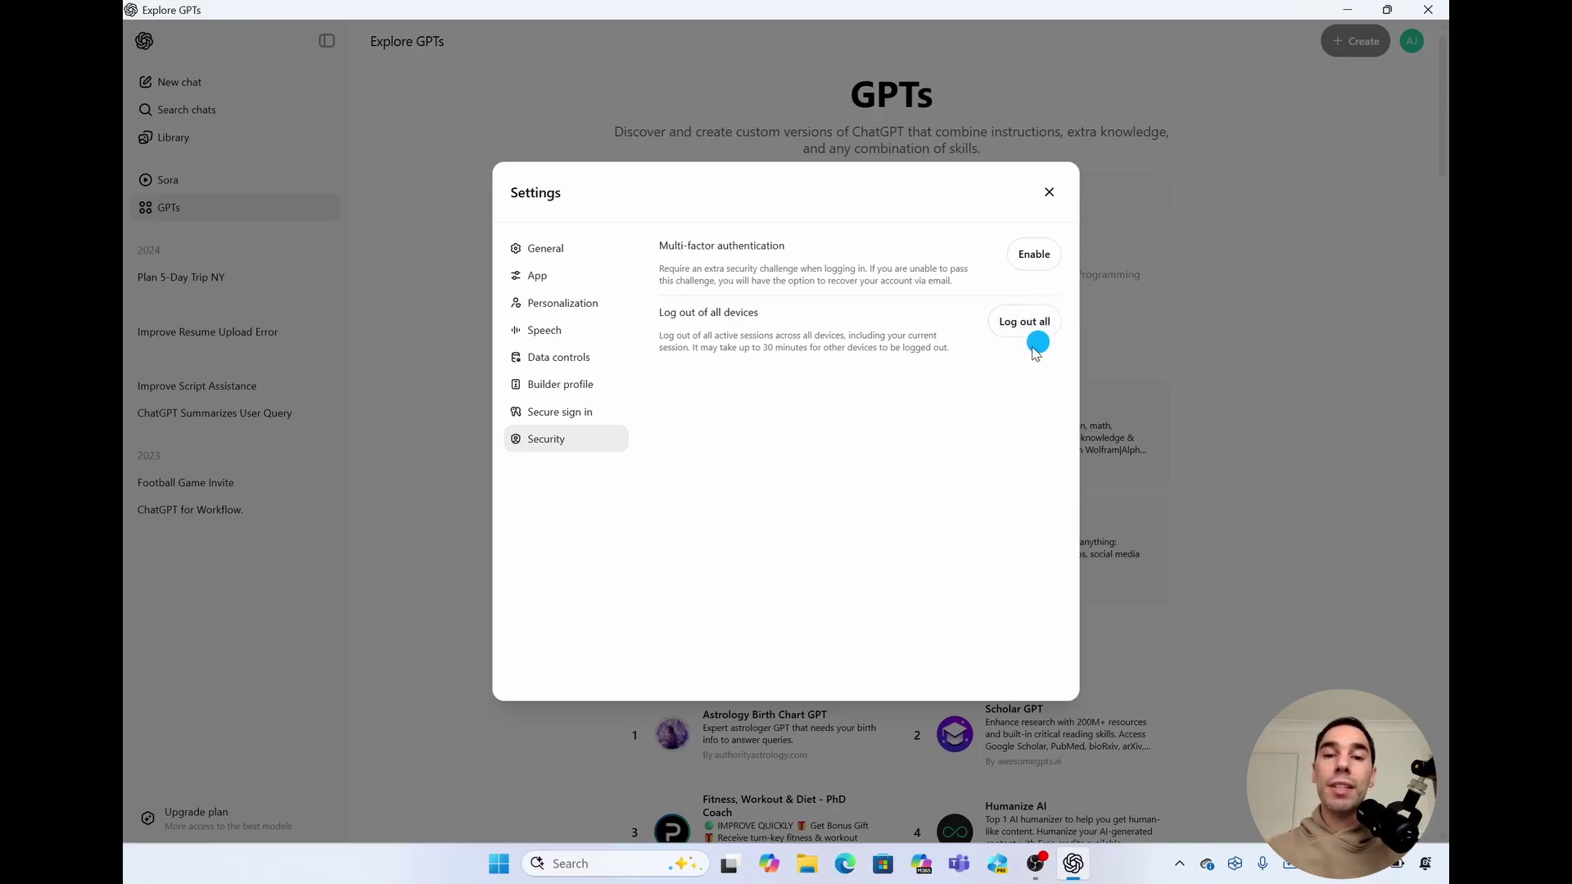
click(1052, 200)
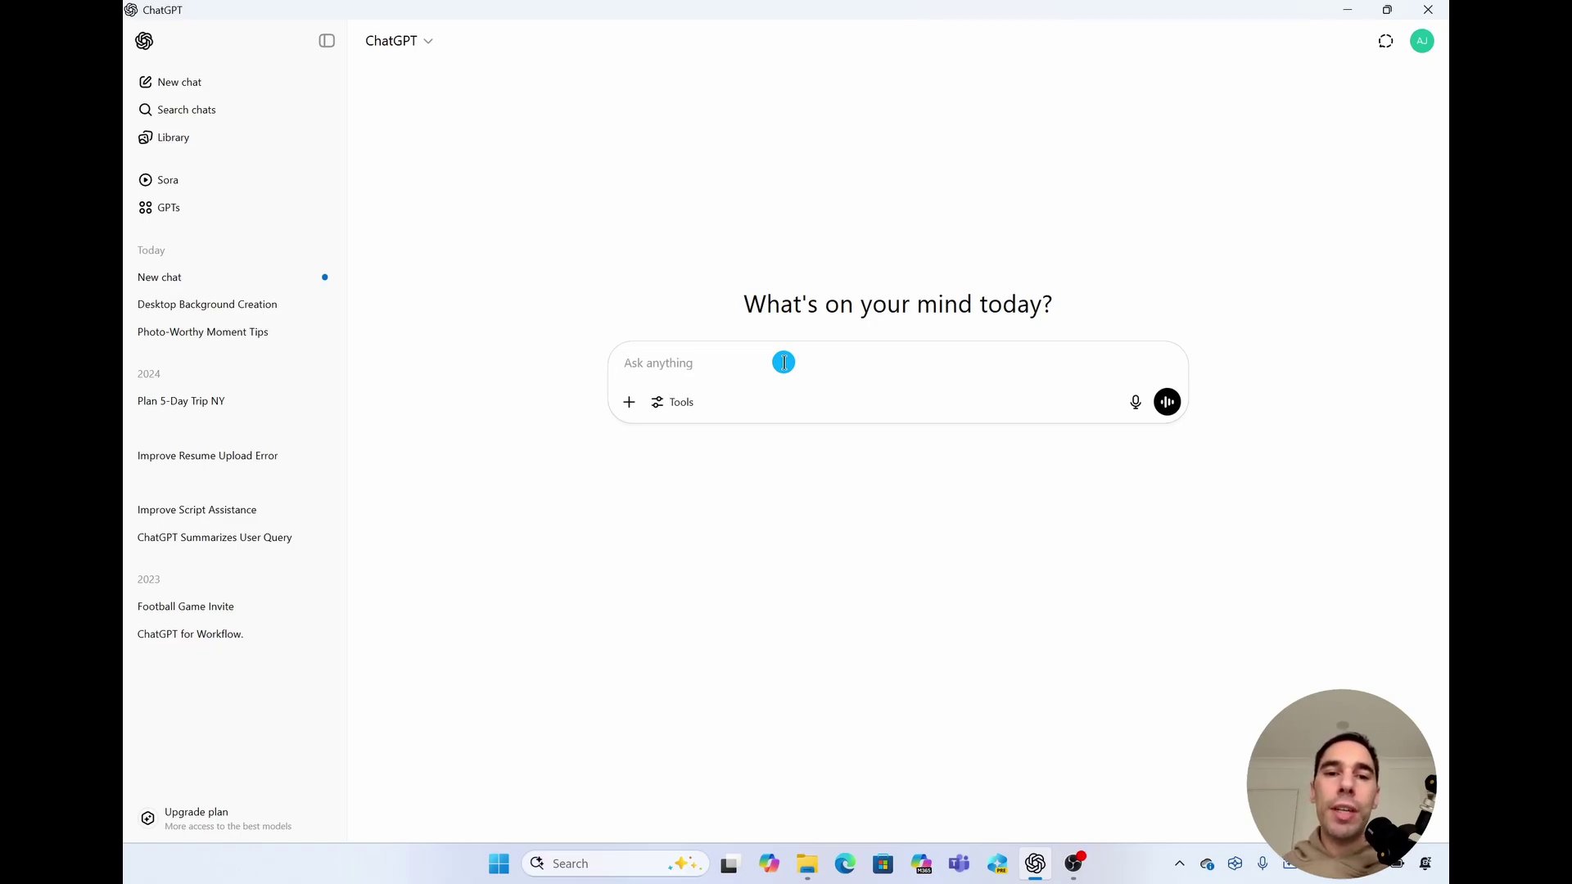
Glance at the Tools menu, then bring up the attach-files, photo and screenshot options
click(673, 402)
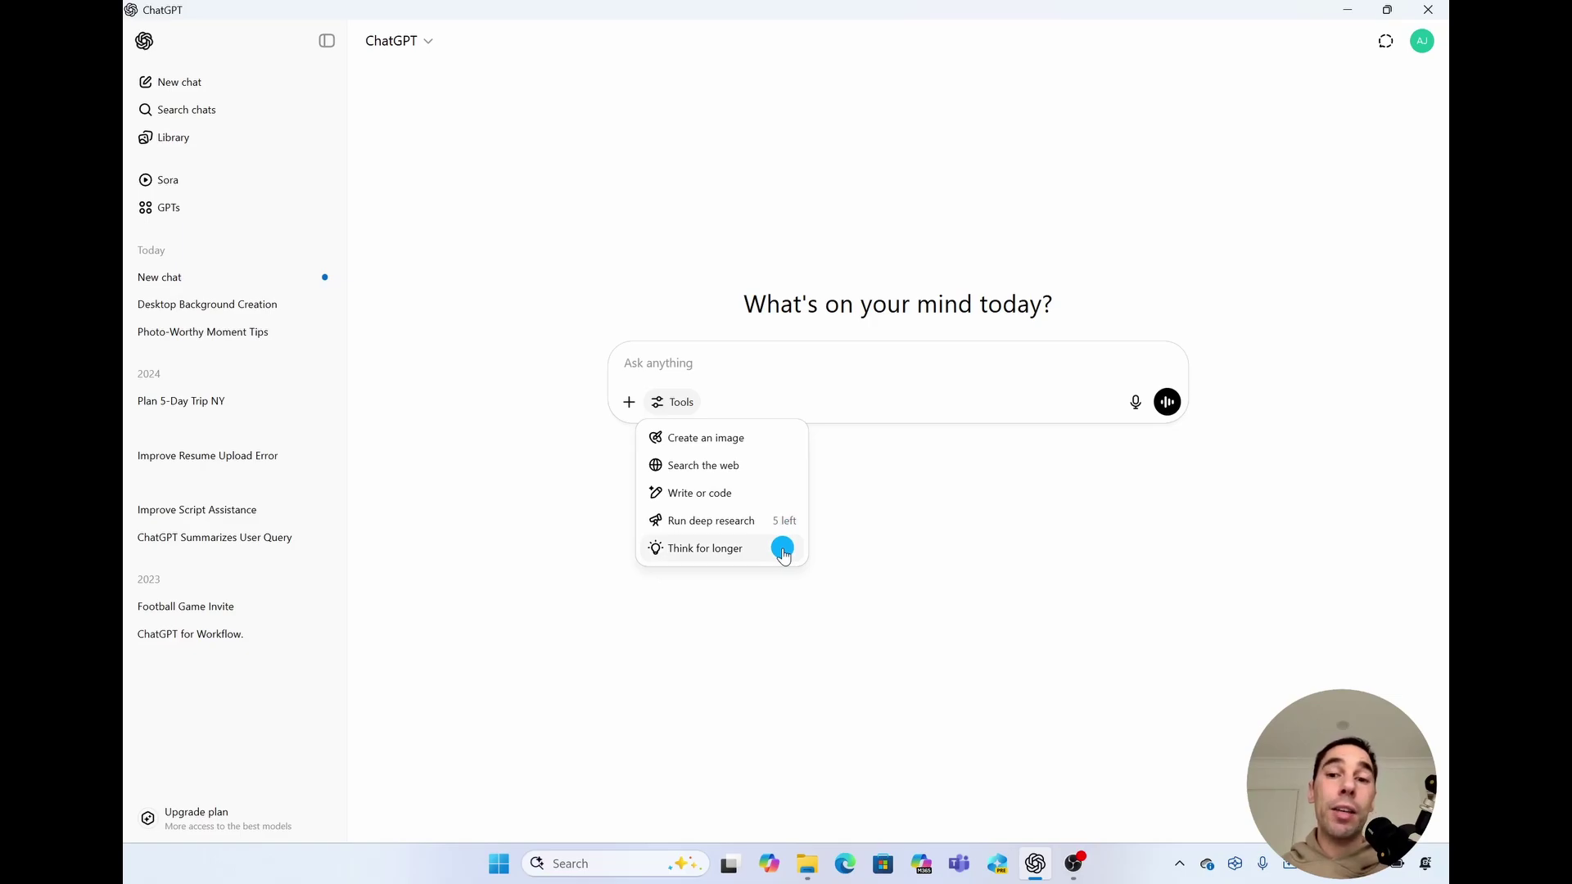
click(592, 484)
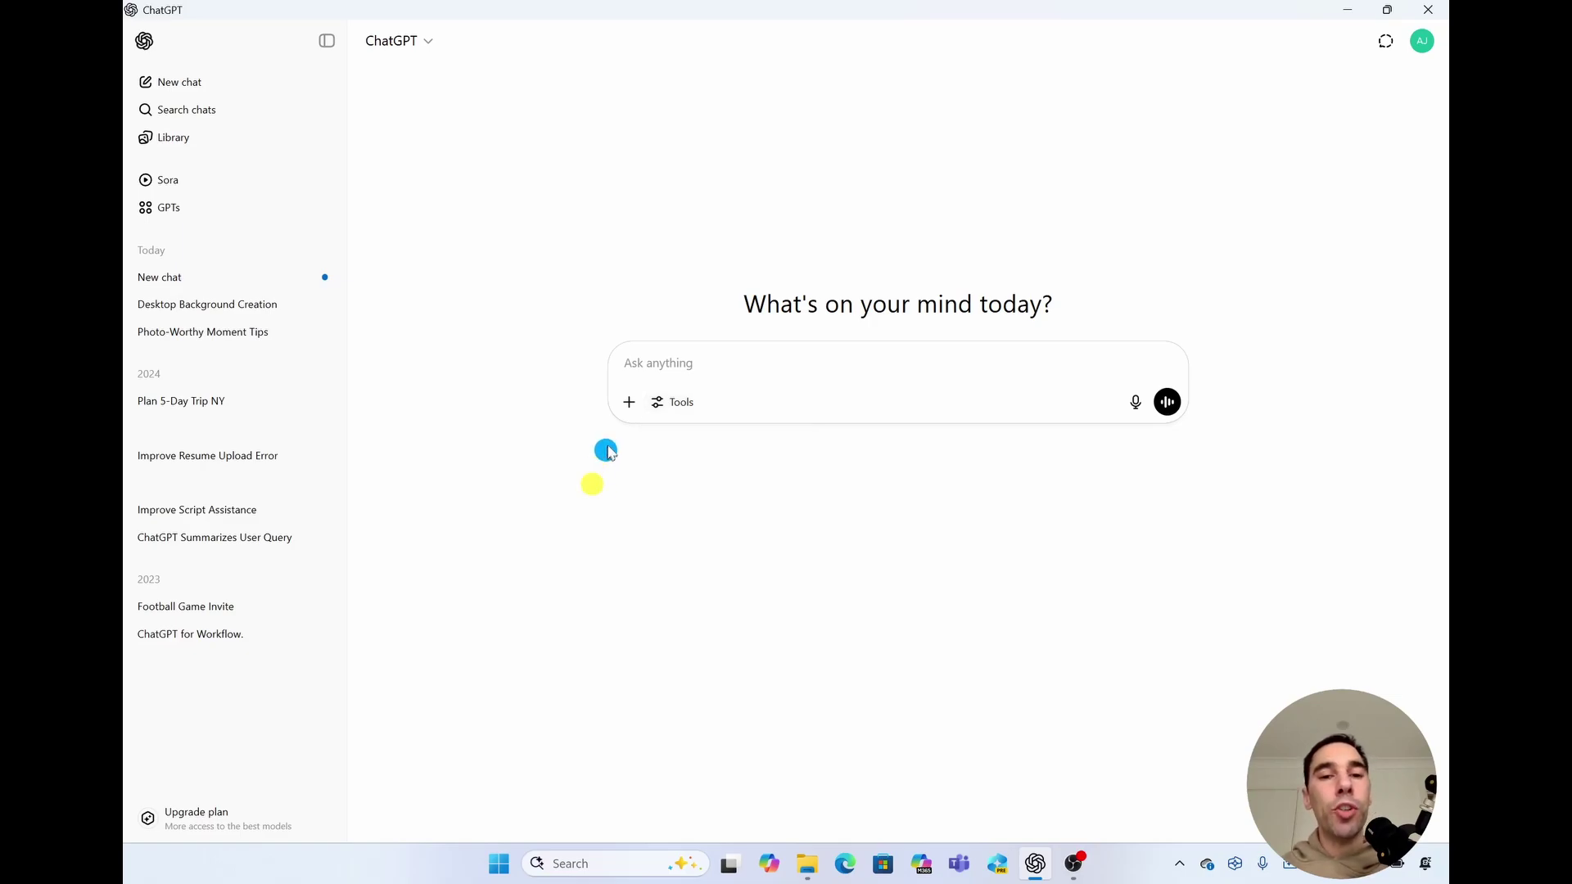
click(629, 402)
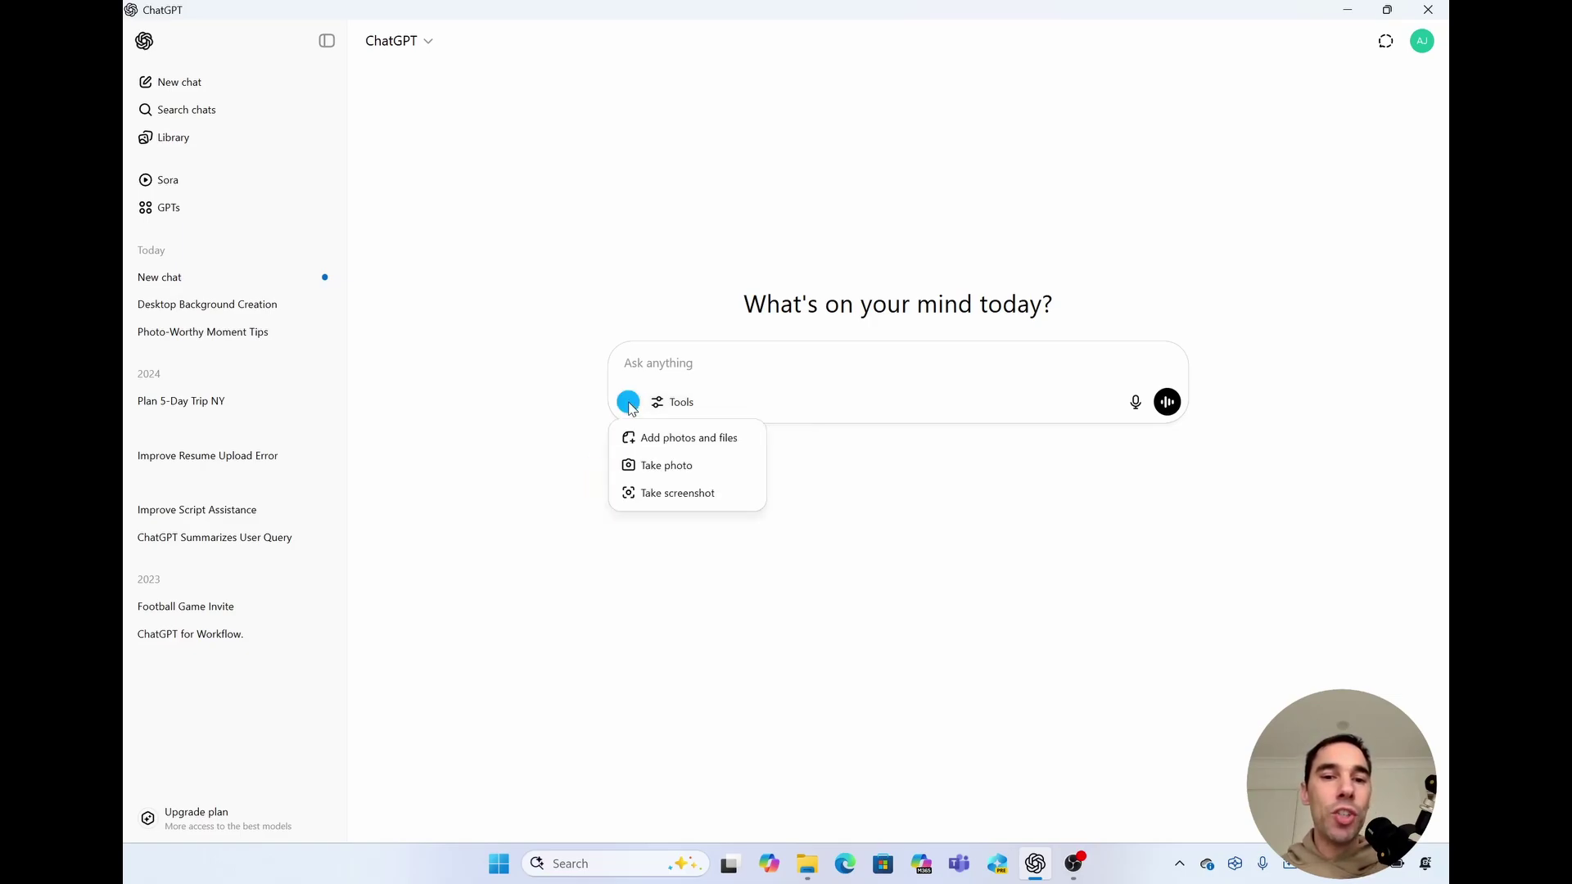
Attach a screenshot of the File Explorer Screen Recordings window to the new message
click(680, 493)
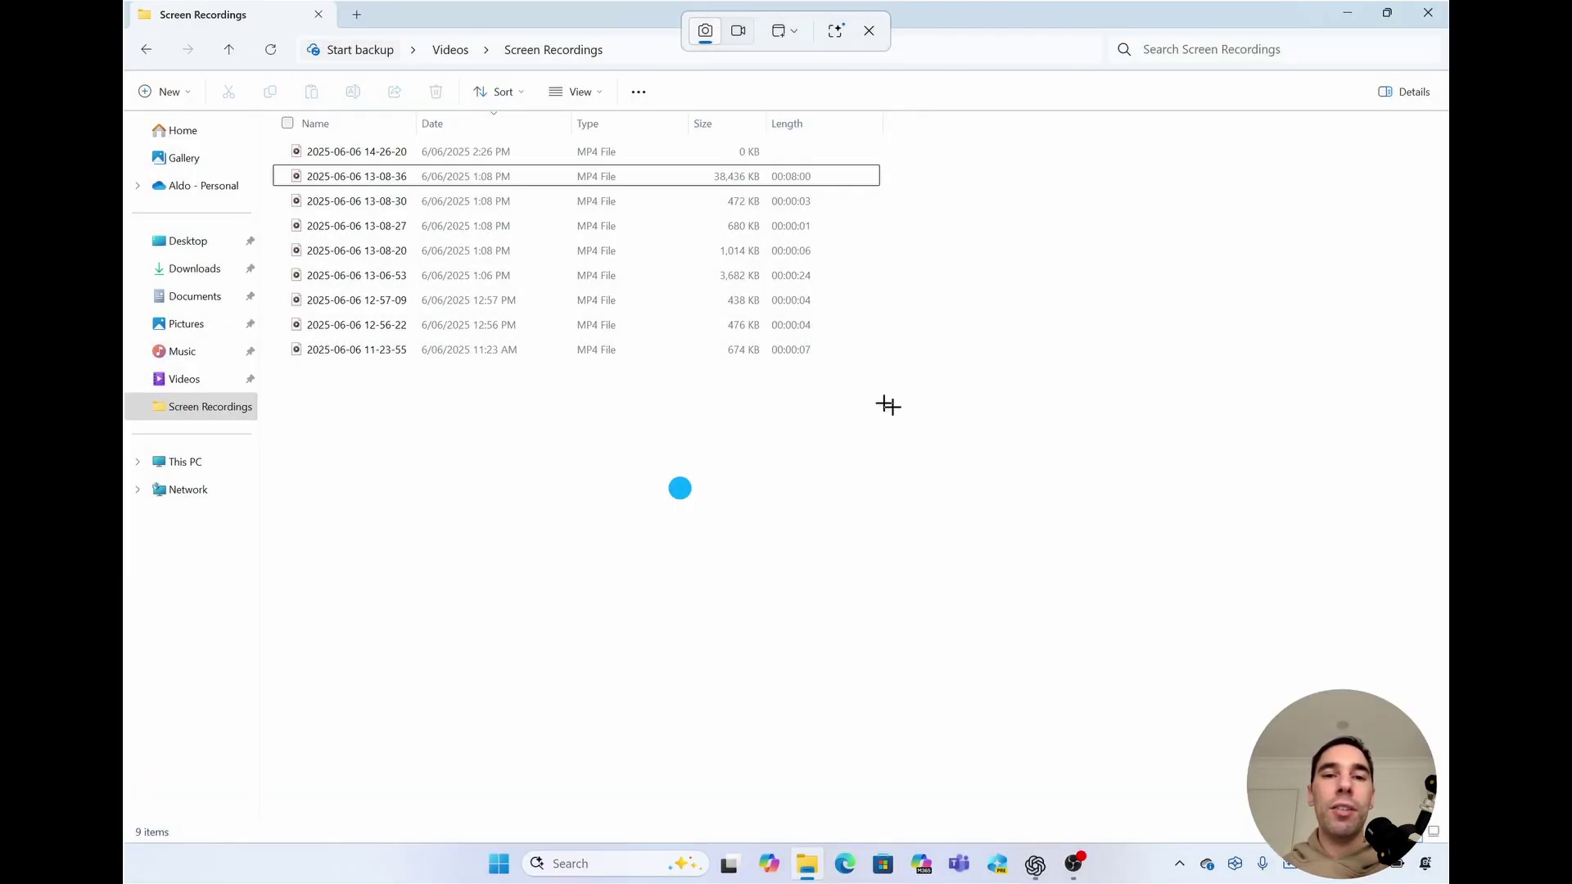
click(938, 414)
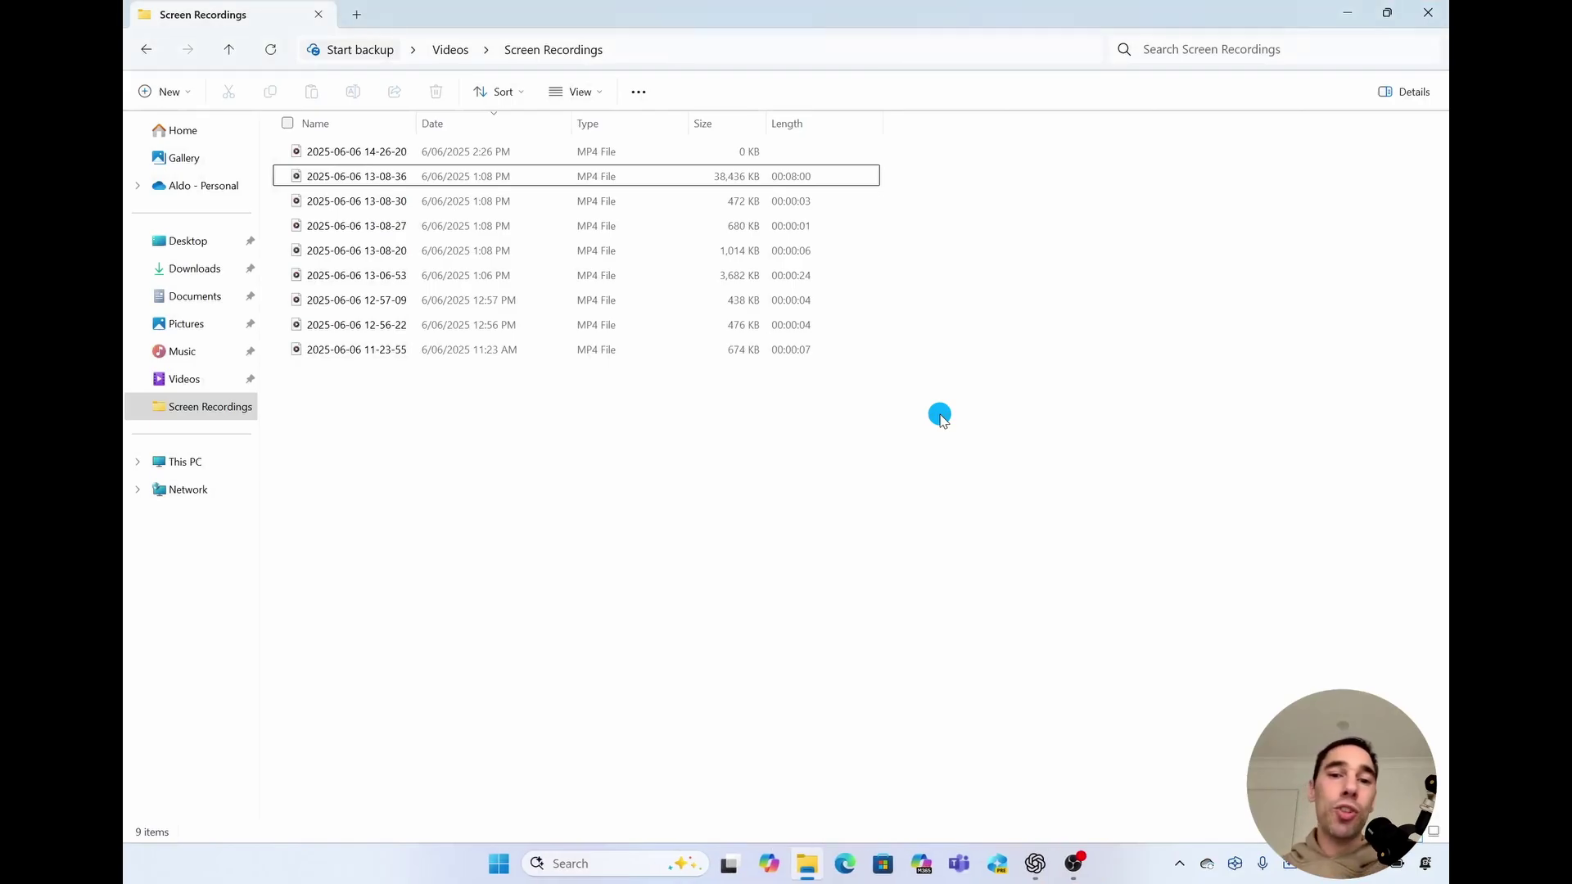
click(736, 422)
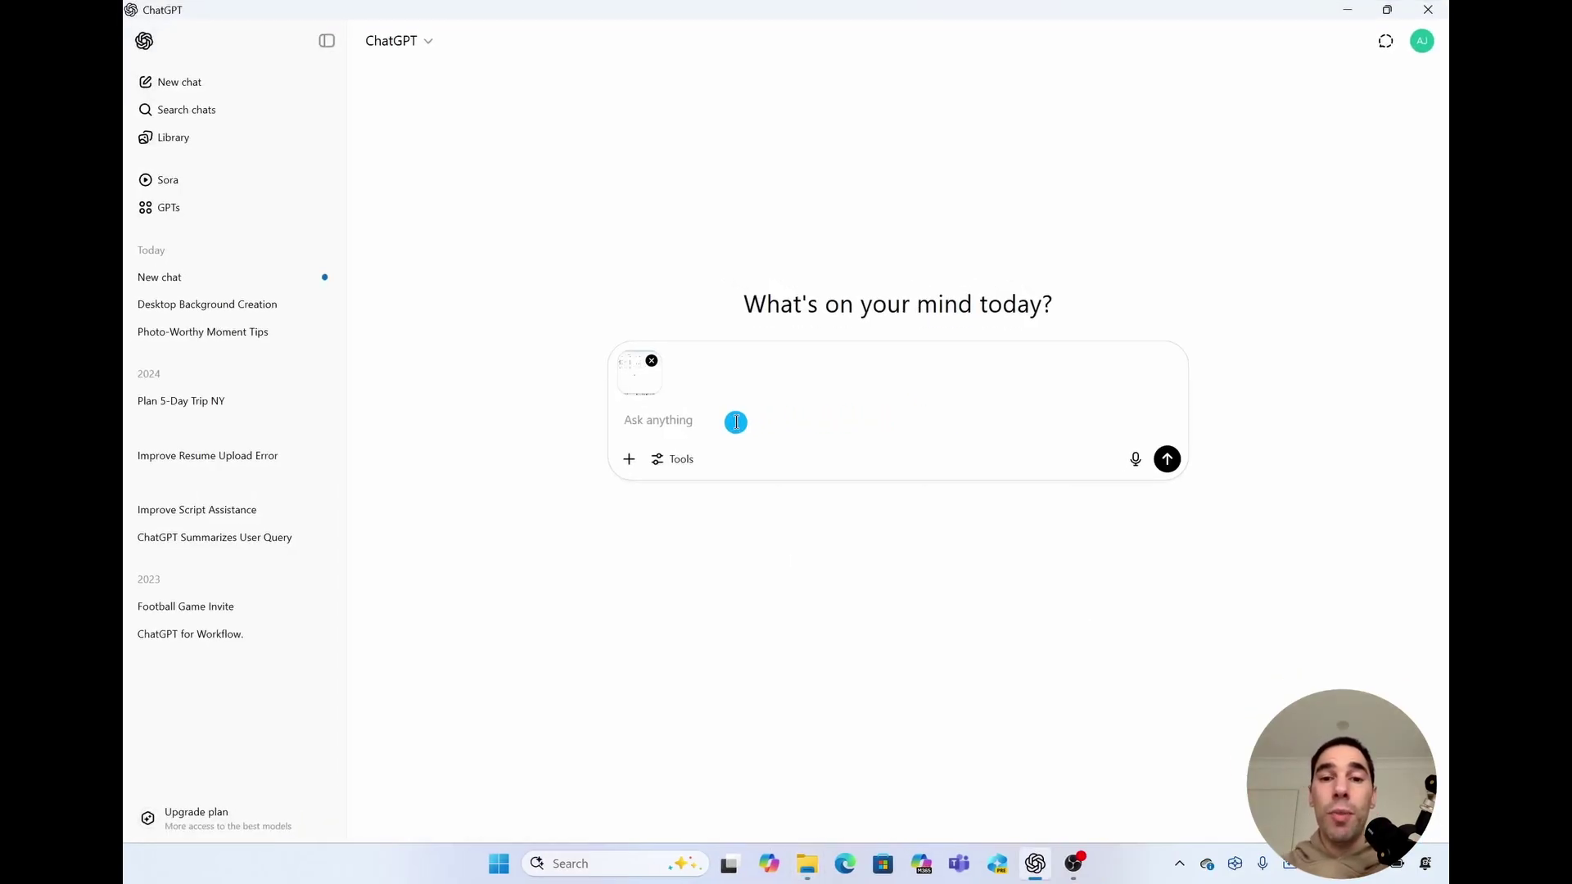
Send the screenshot with 'turn this into a cool wallpaper and provide a description of the image'
text(tur)
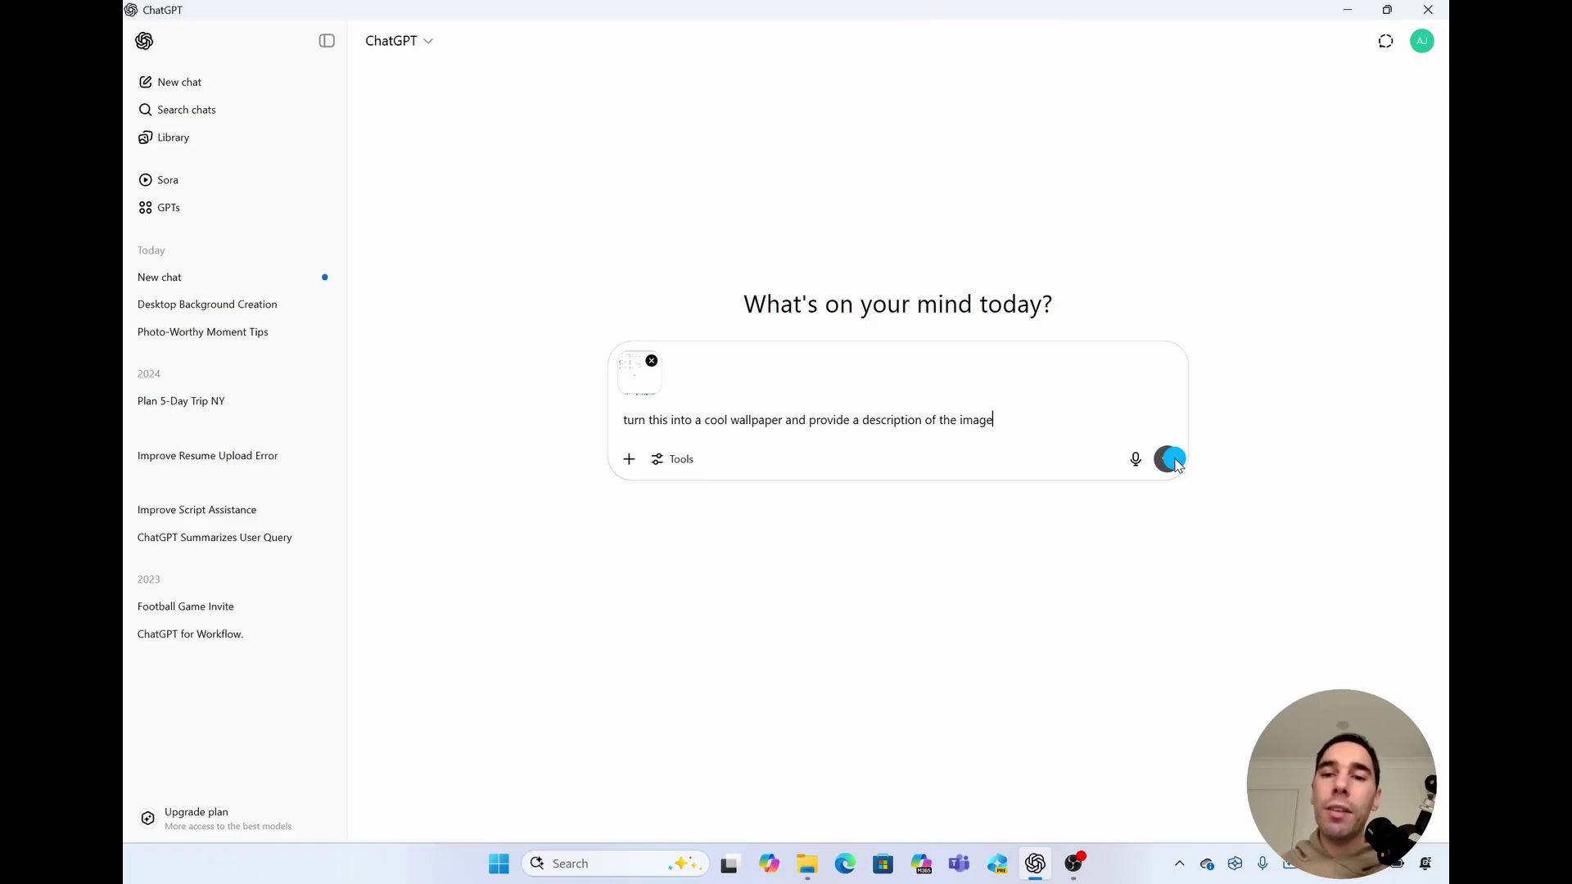
click(1171, 459)
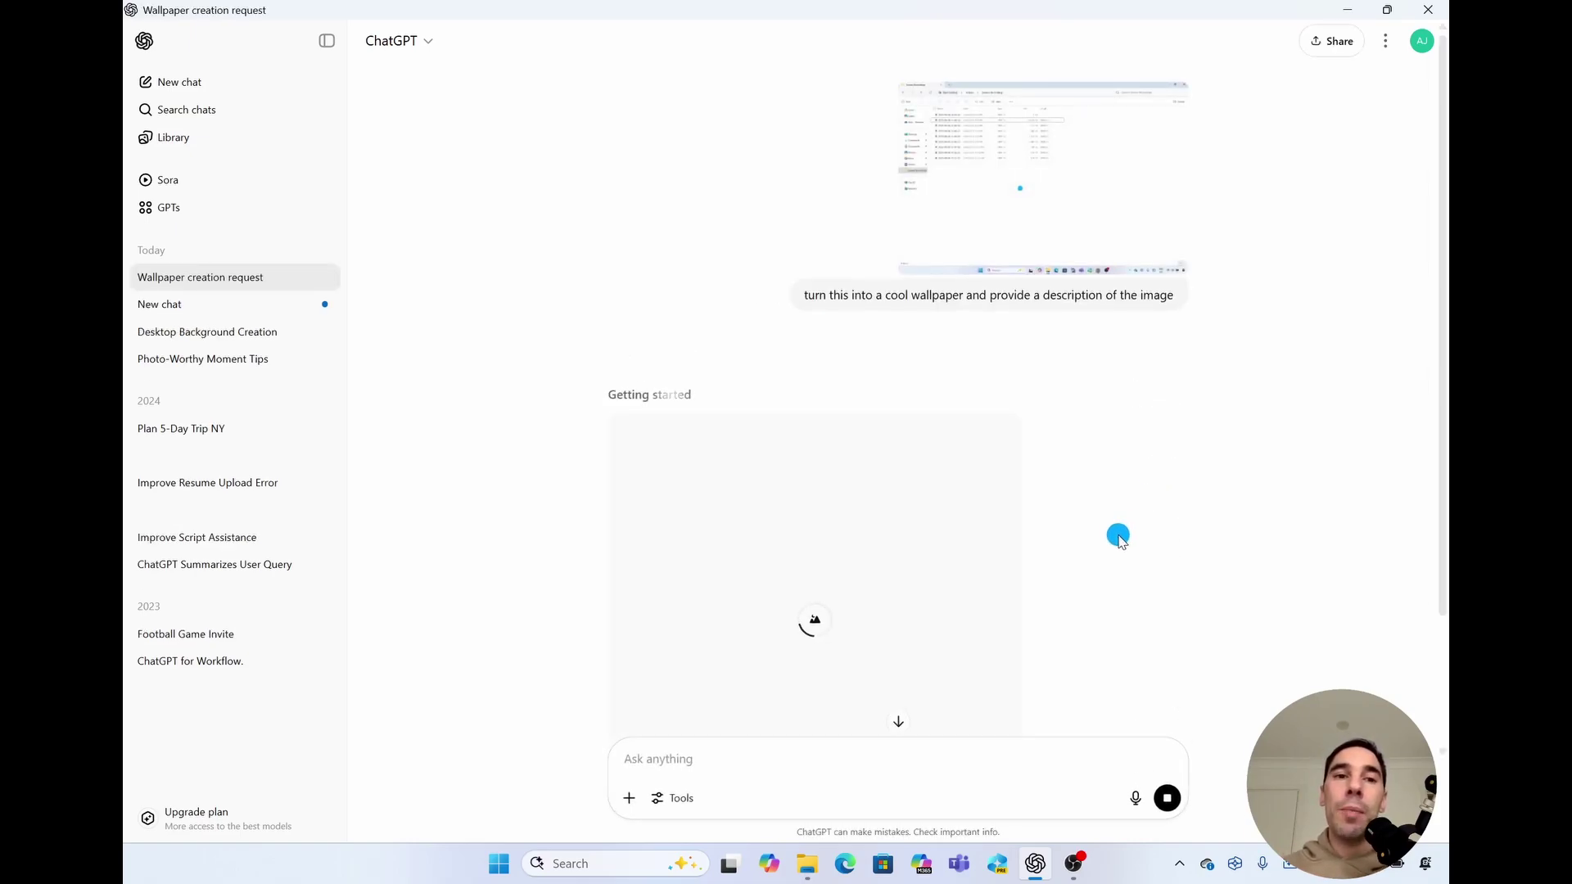
scroll(1119, 537, down, 1)
scroll(1118, 537, up, 1)
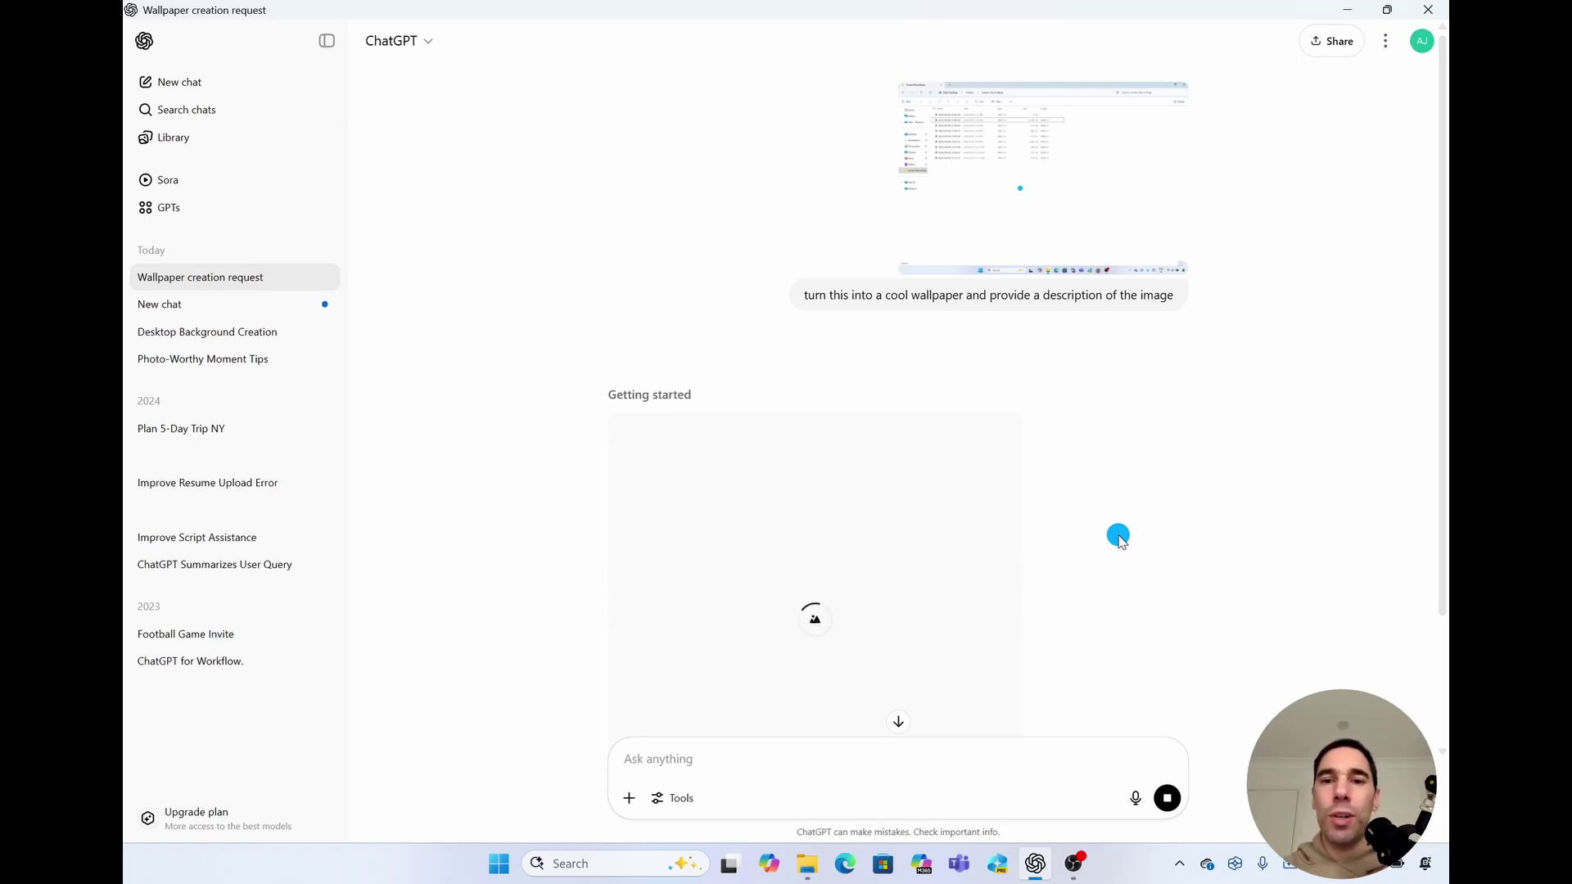
scroll(1118, 537, down, 2)
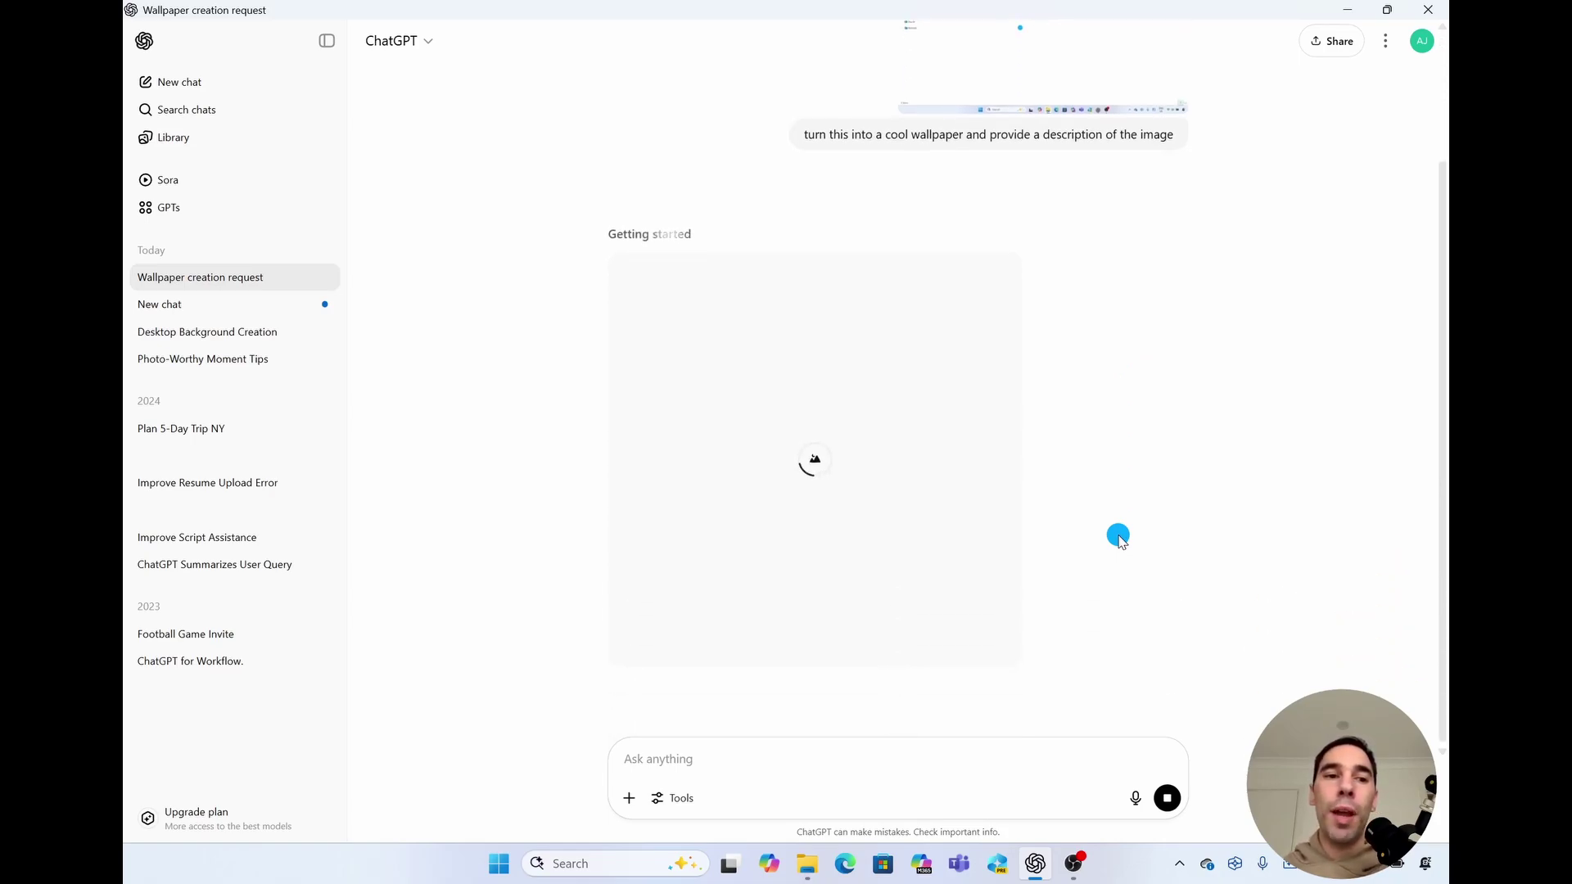
Revisit the Desktop Background Creation, Photo-Worthy Moment Tips, wallpaper and profile-photo chats
click(218, 337)
click(223, 365)
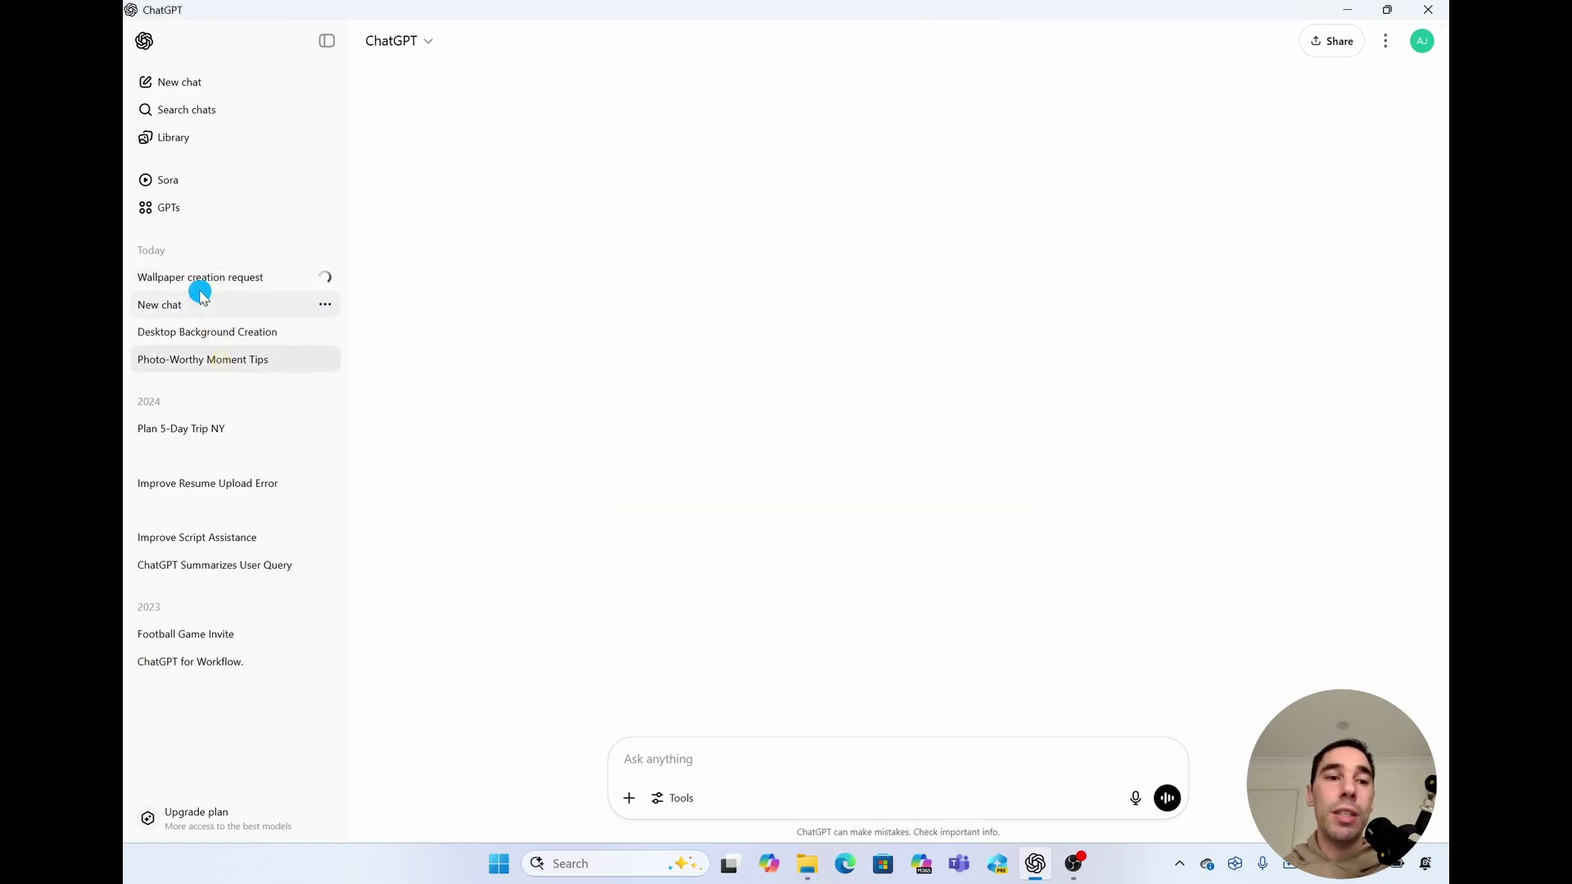
click(302, 304)
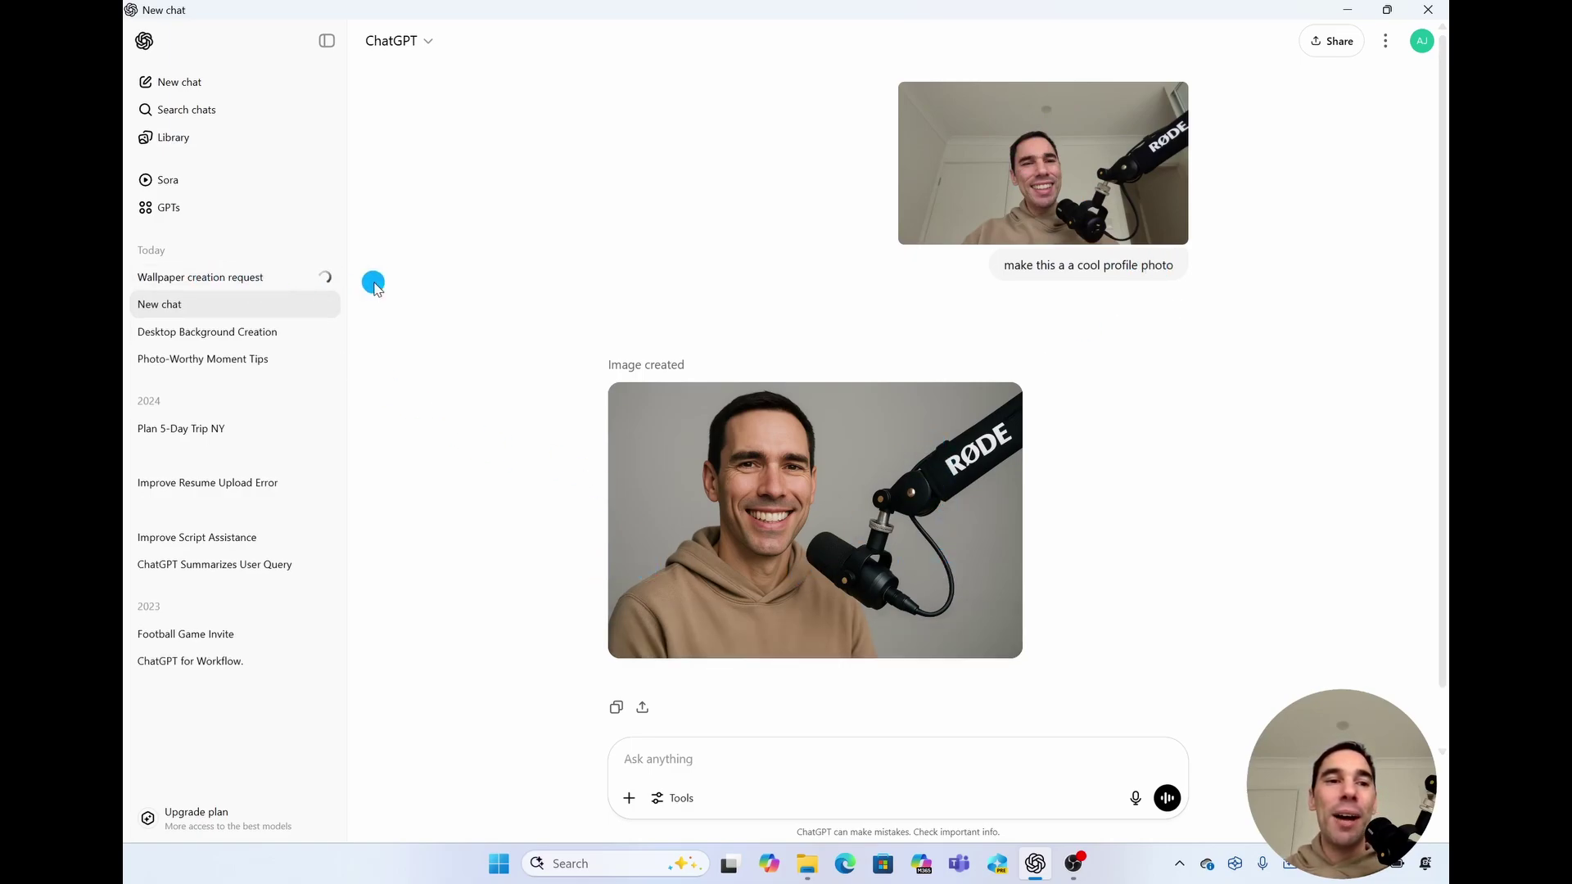
click(196, 278)
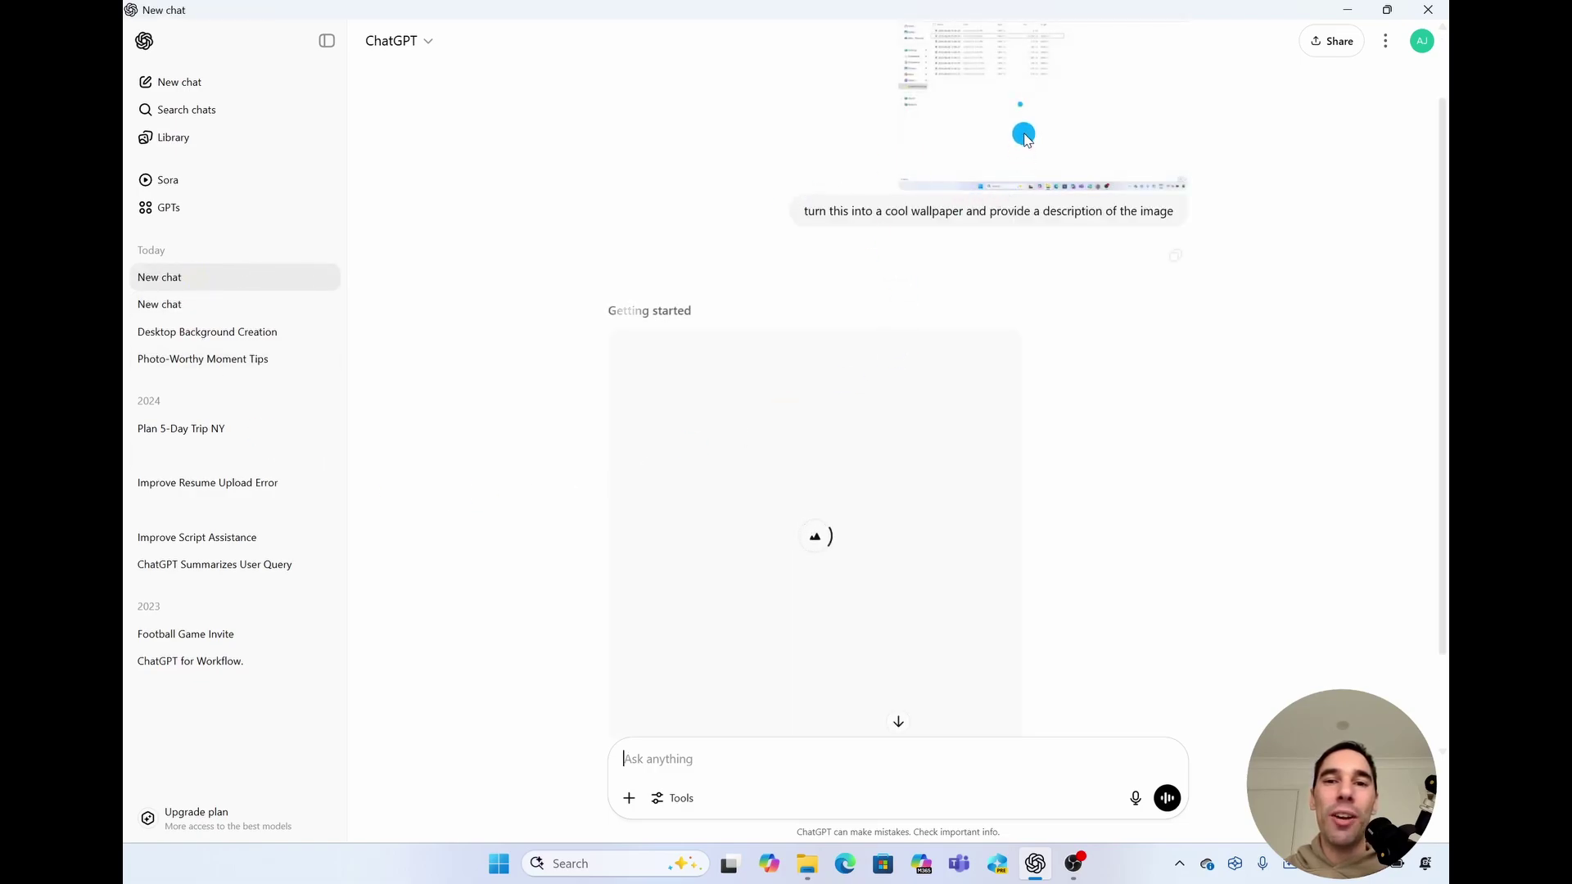
click(202, 311)
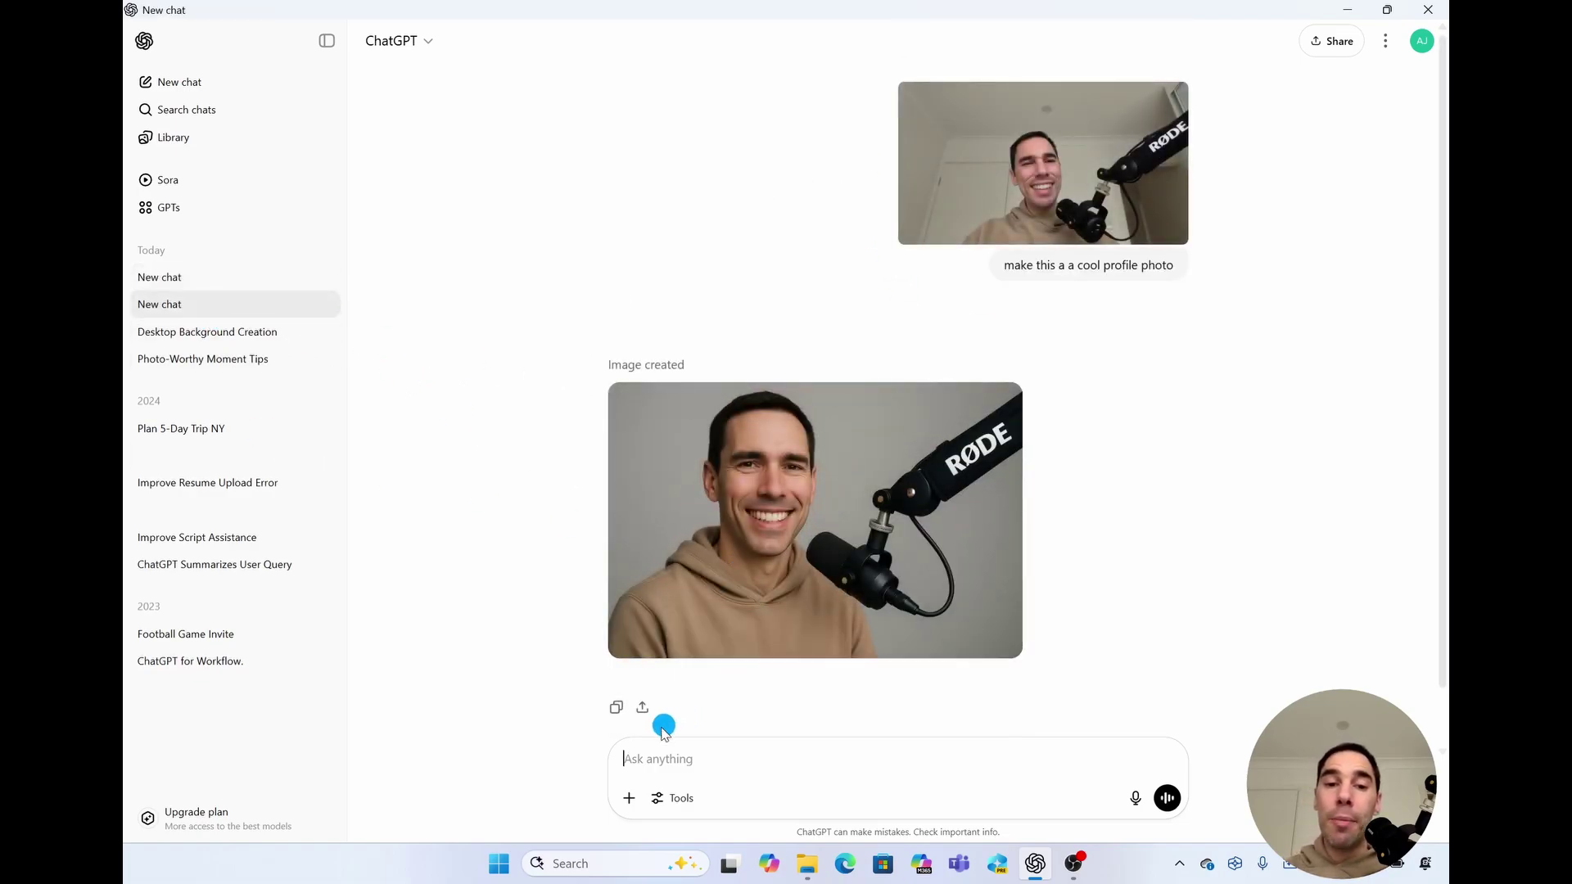
Glance at the attachment menu, recheck the wallpaper chat, and start a new empty chat
click(630, 798)
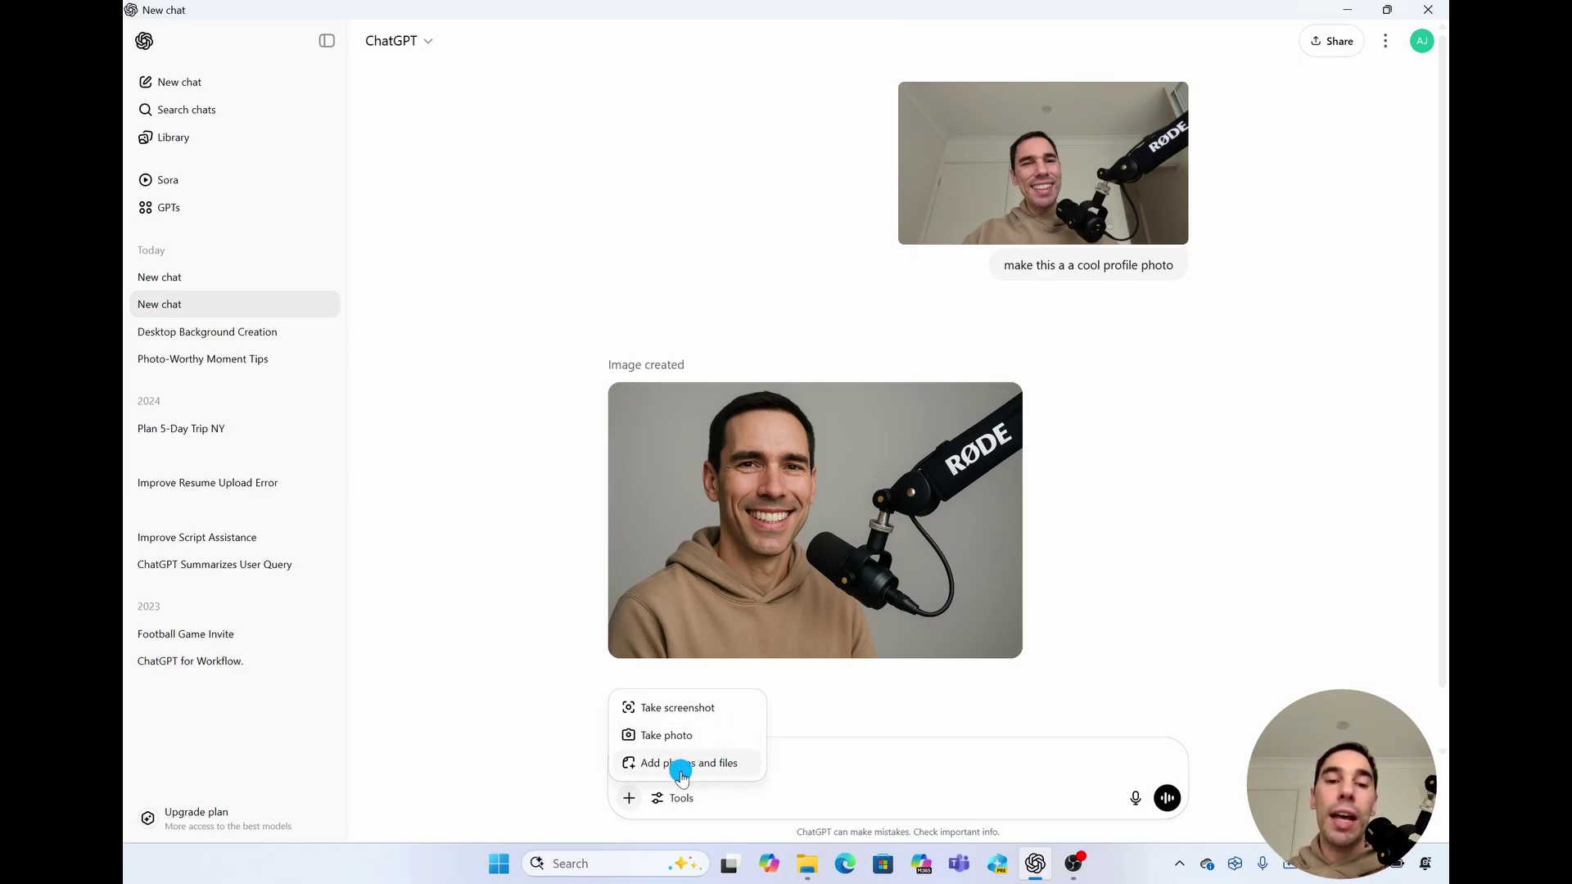
click(491, 368)
click(229, 277)
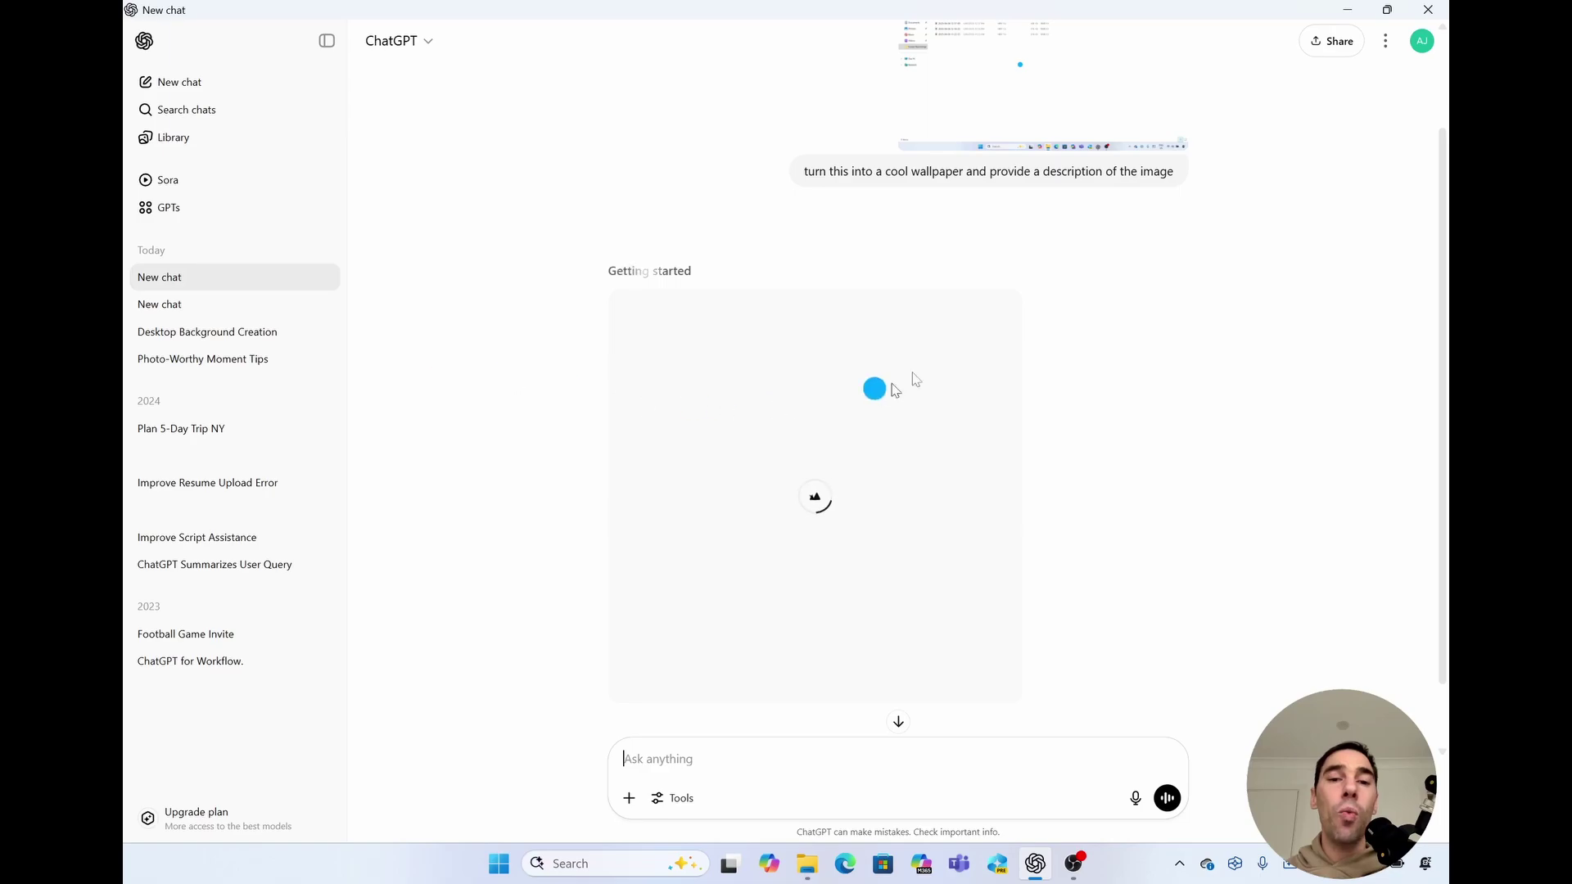
scroll(917, 532, down, 1)
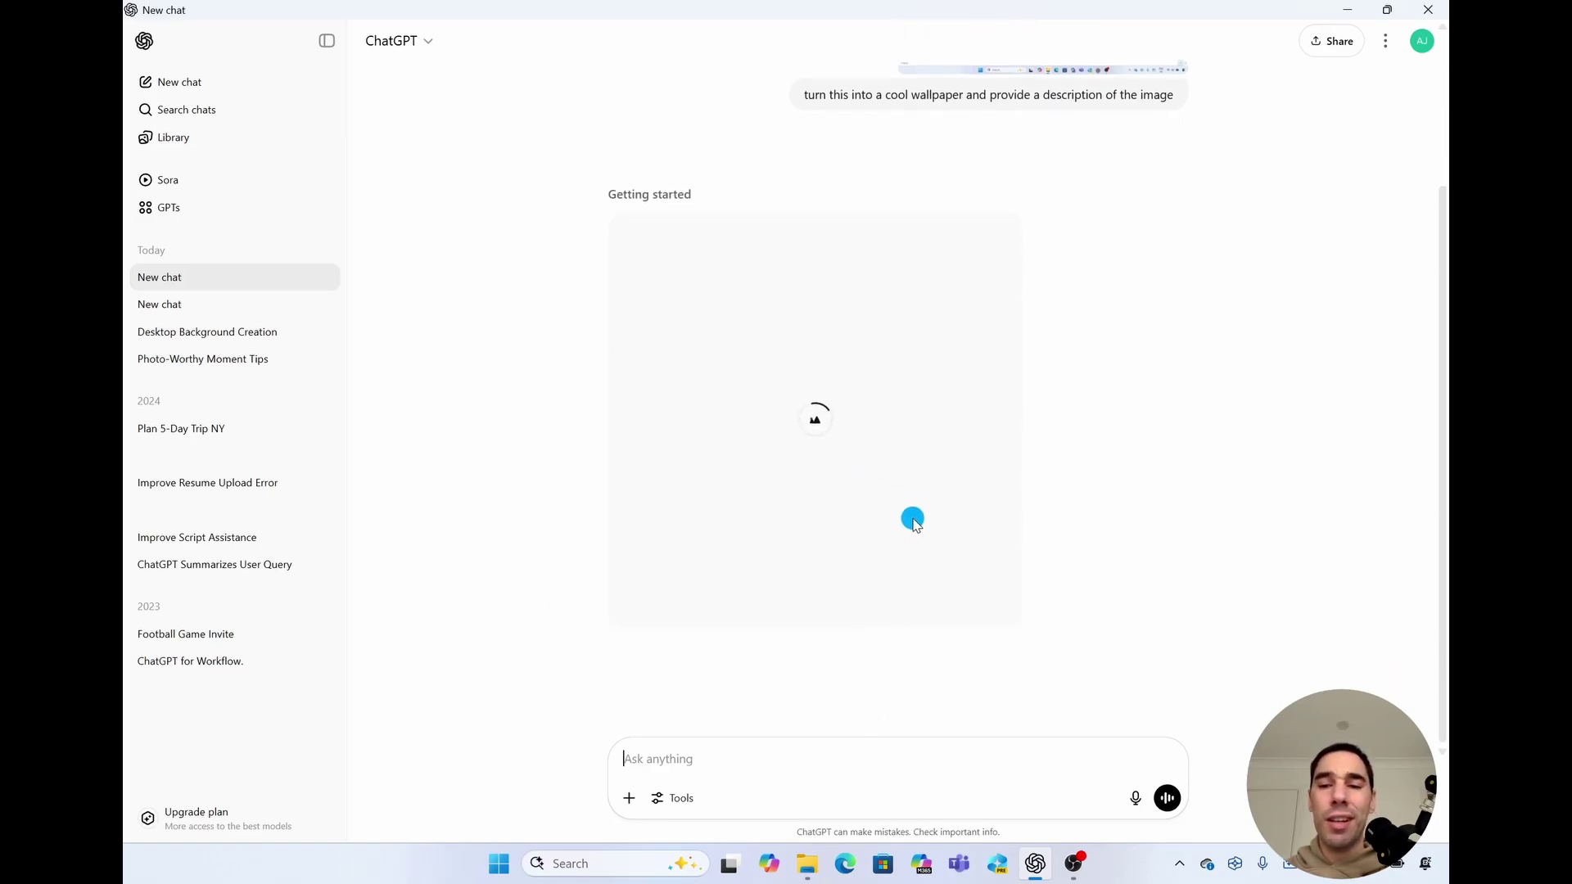
click(217, 90)
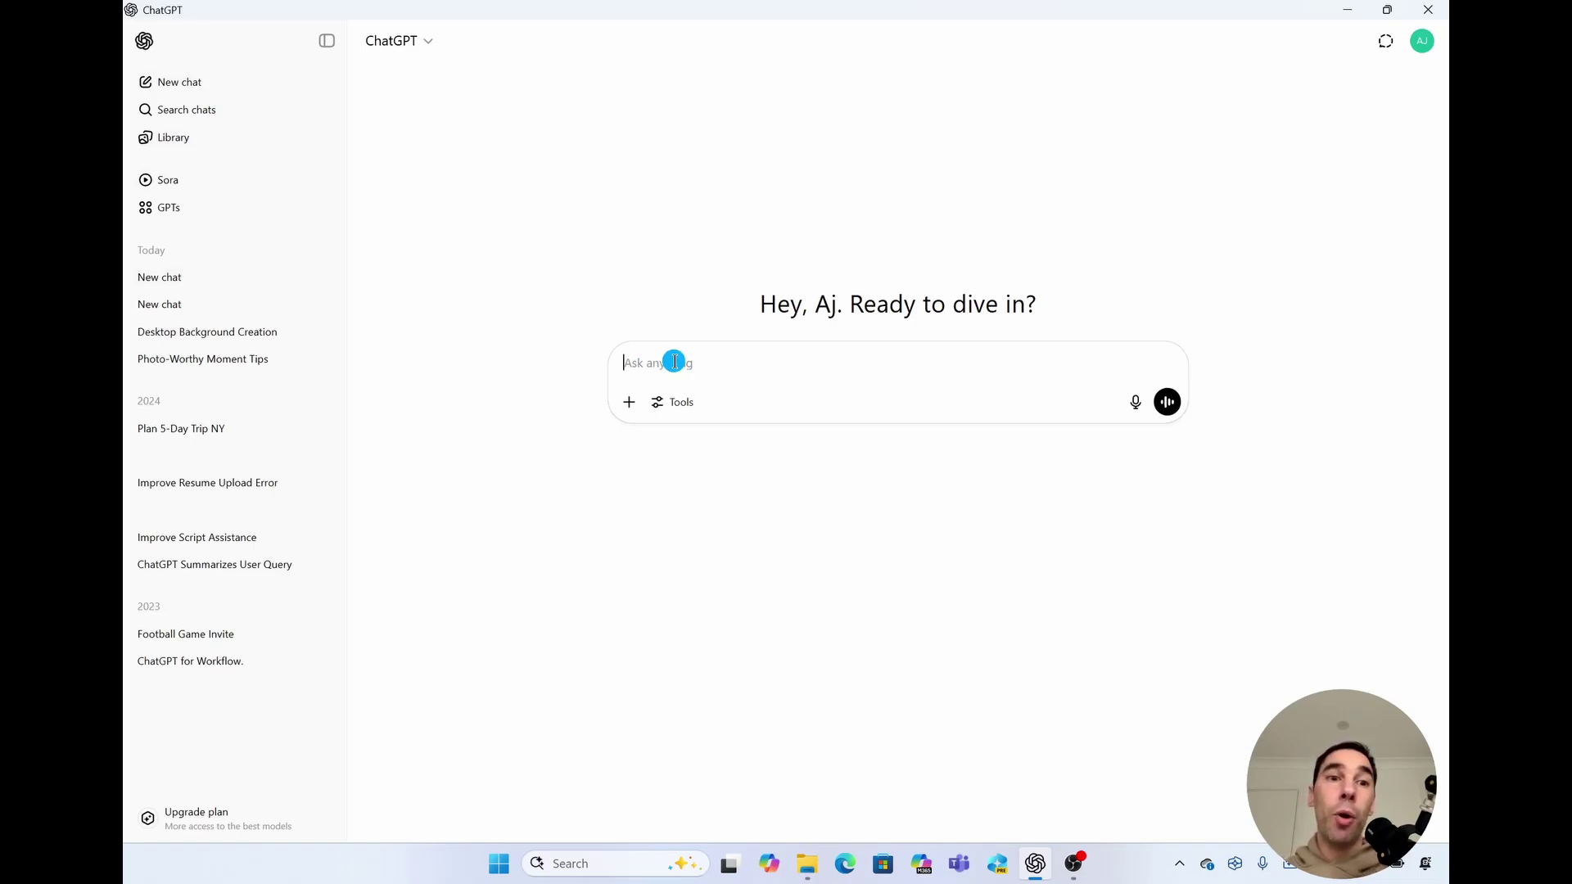
click(172, 303)
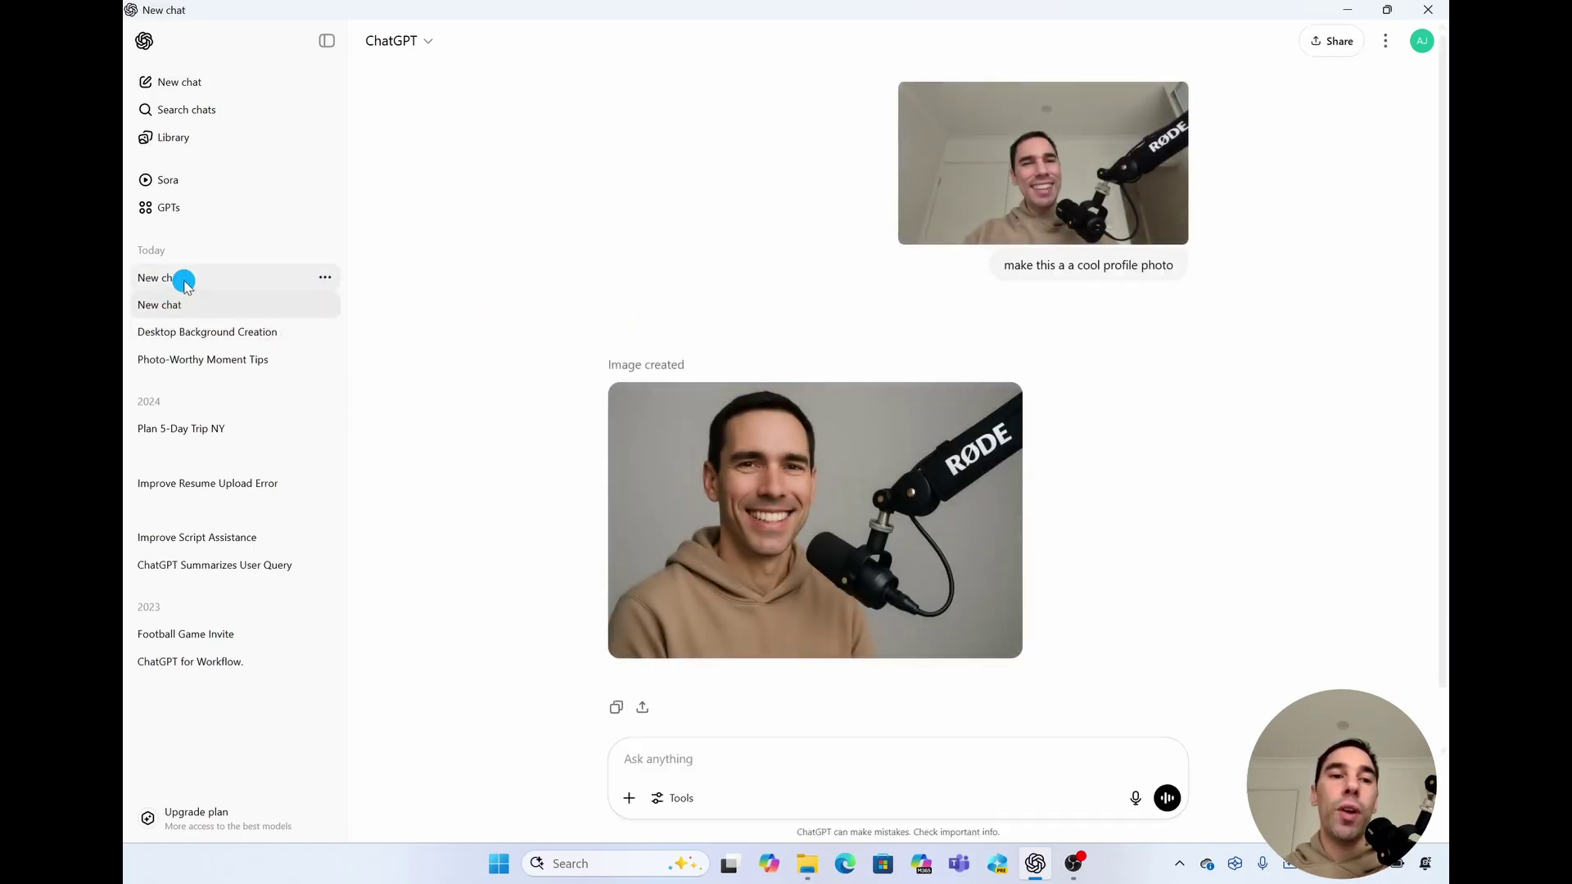
click(183, 279)
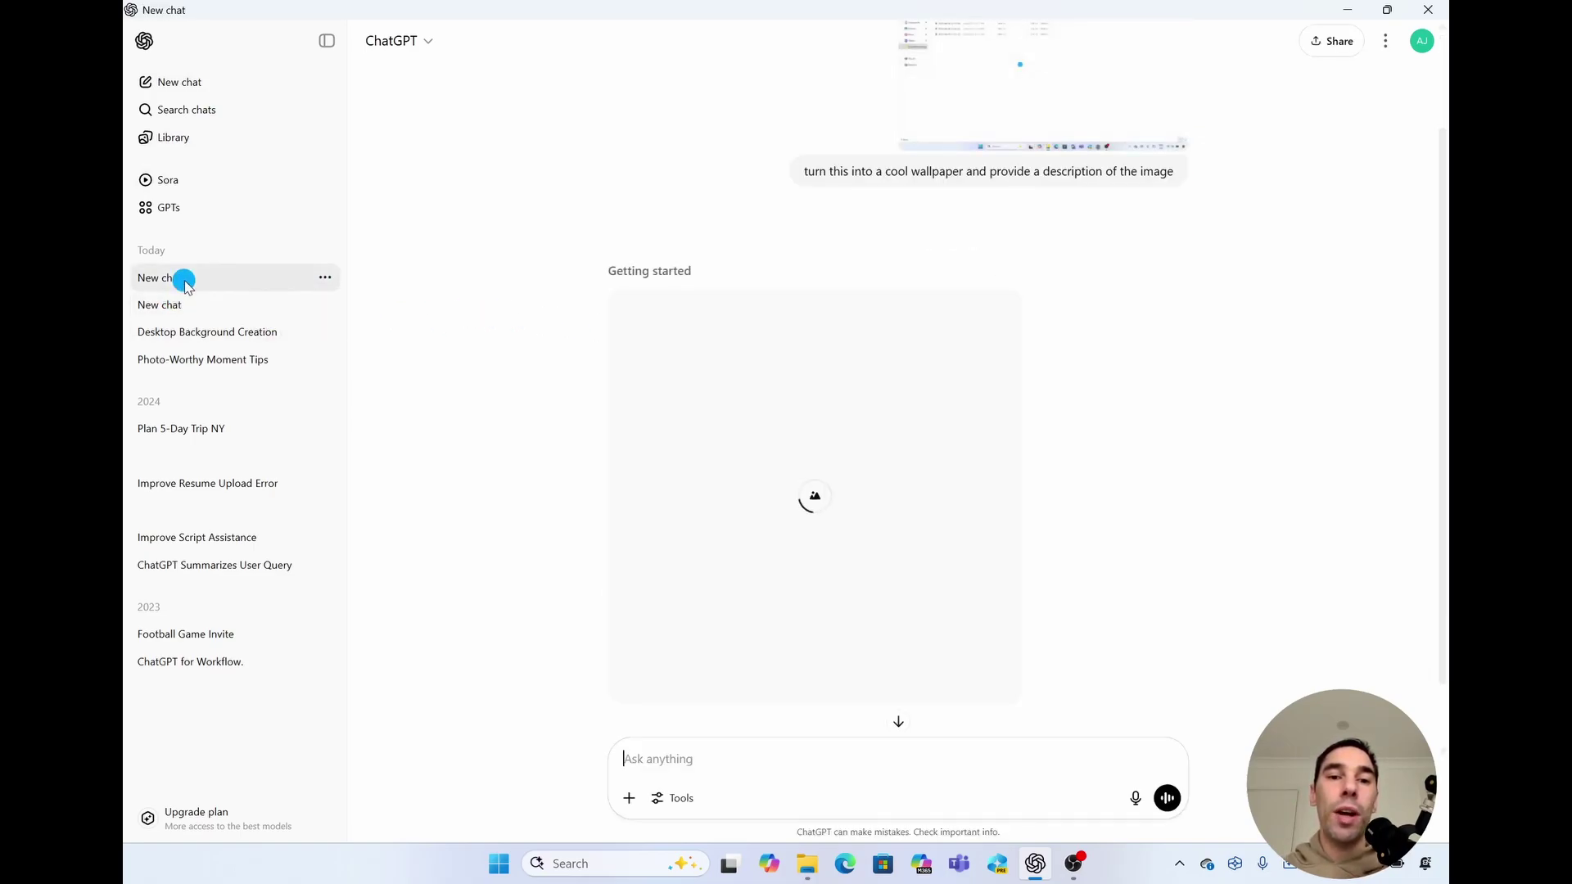
click(223, 82)
Allow microphone access and dictate a question on how a non-tech-savvy student can use ChatGPT
click(752, 362)
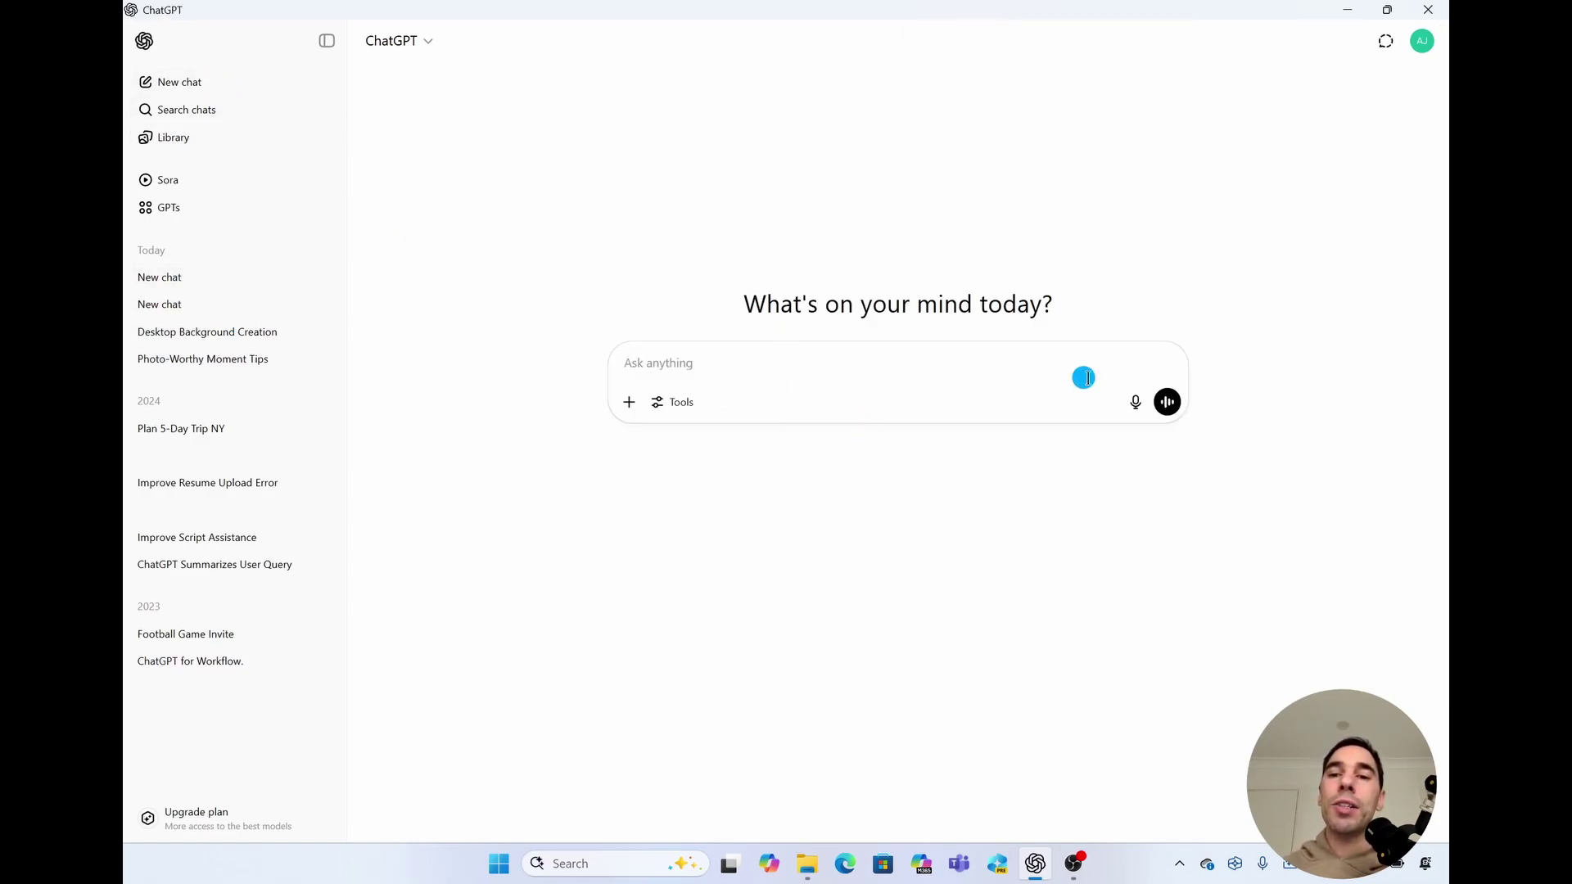
click(1132, 402)
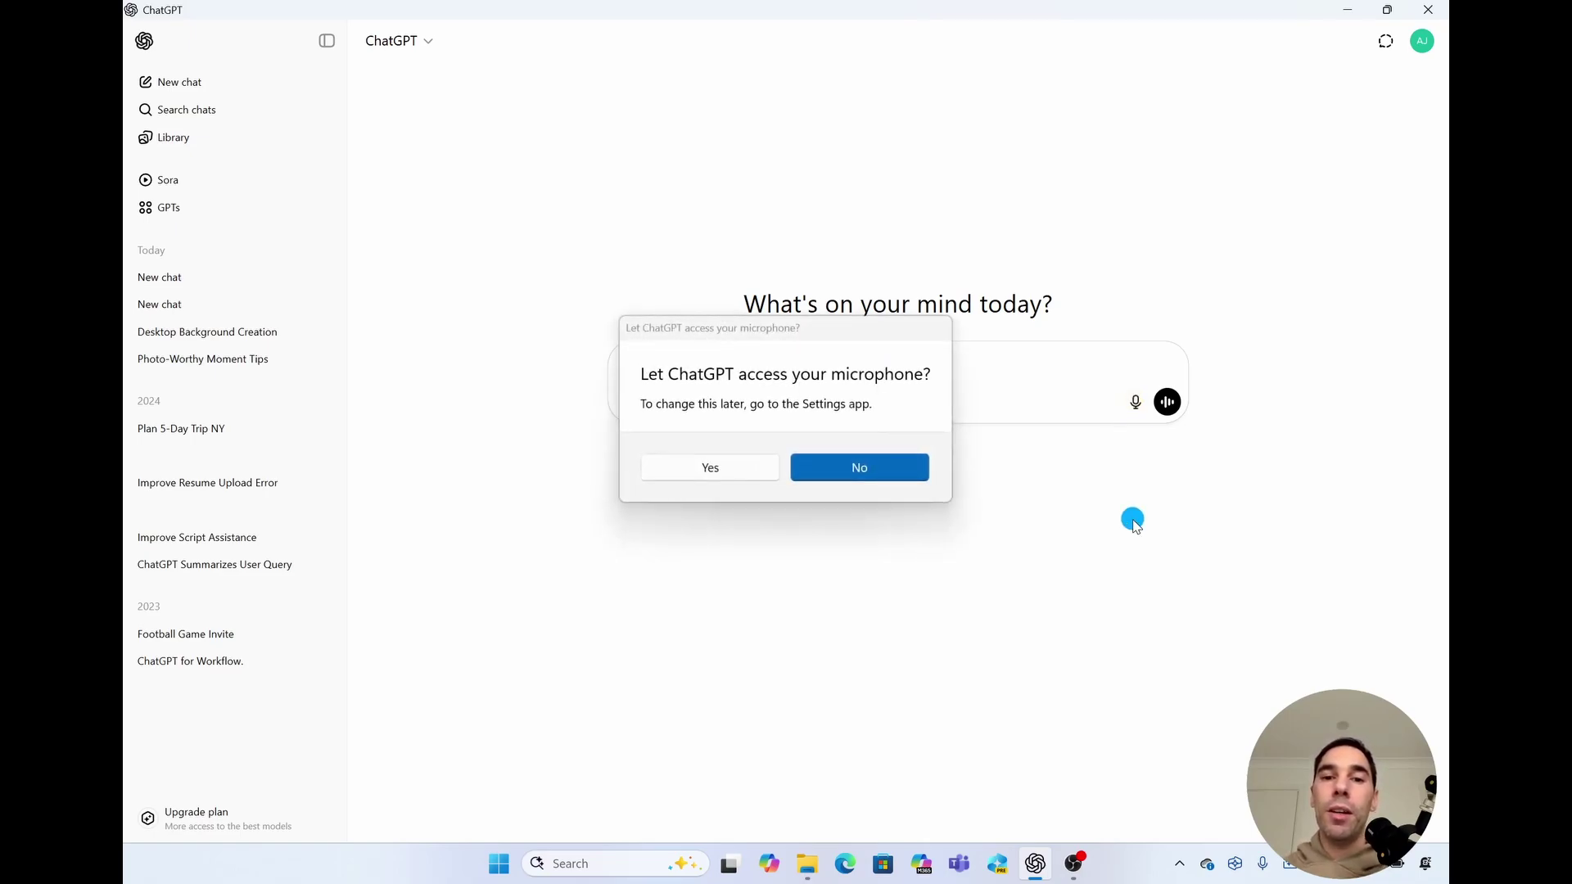
click(711, 468)
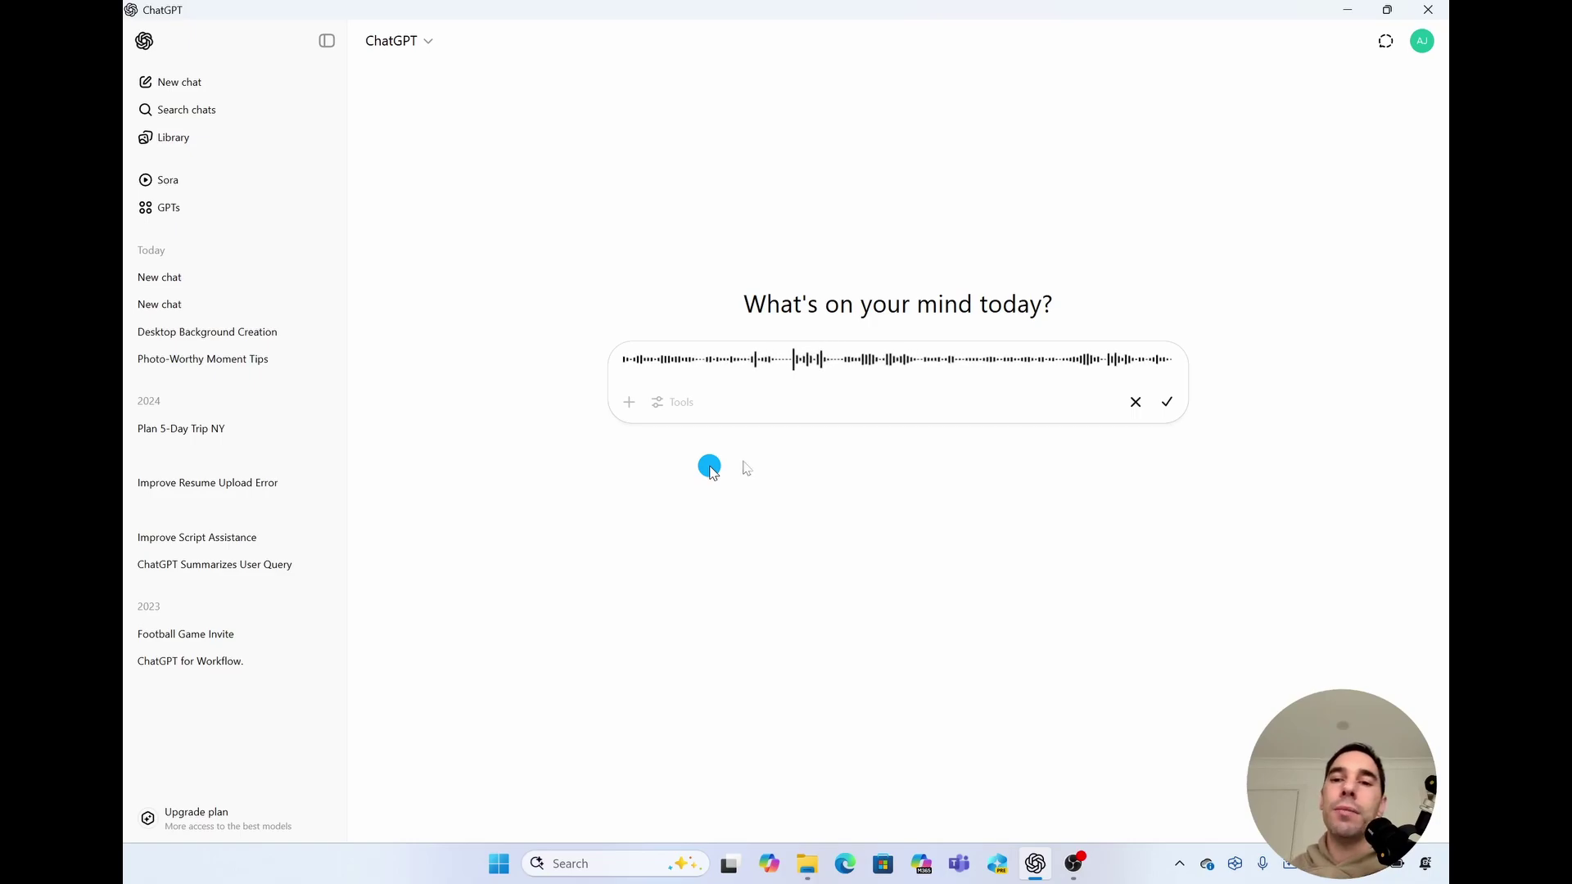
click(1167, 401)
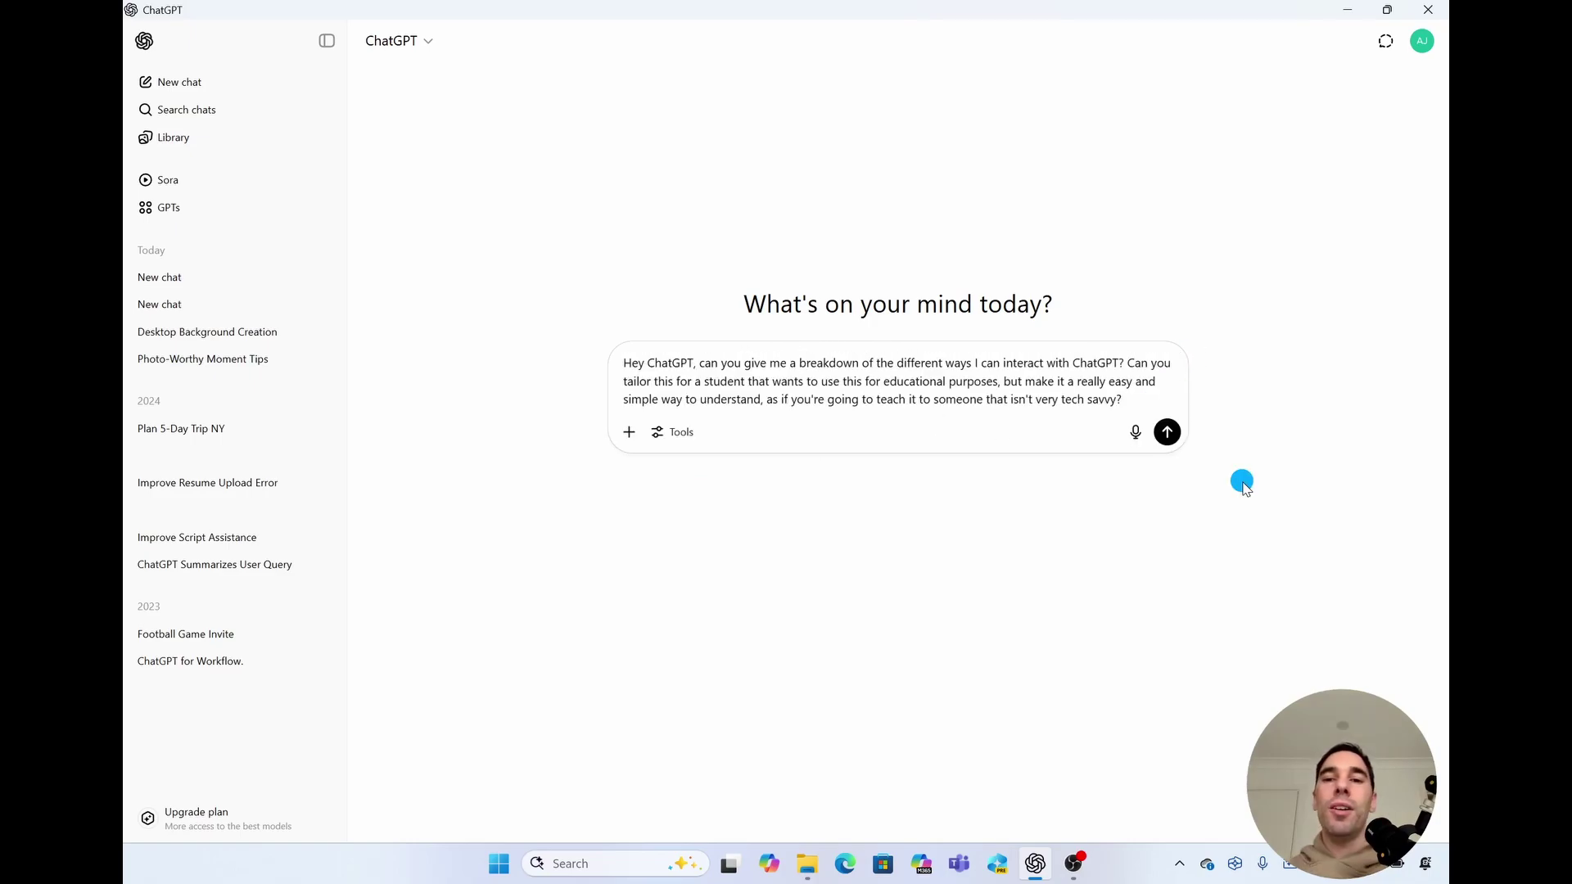
Send the dictated question, read through the student guide reply to its TL;DR table, and copy it
click(1167, 434)
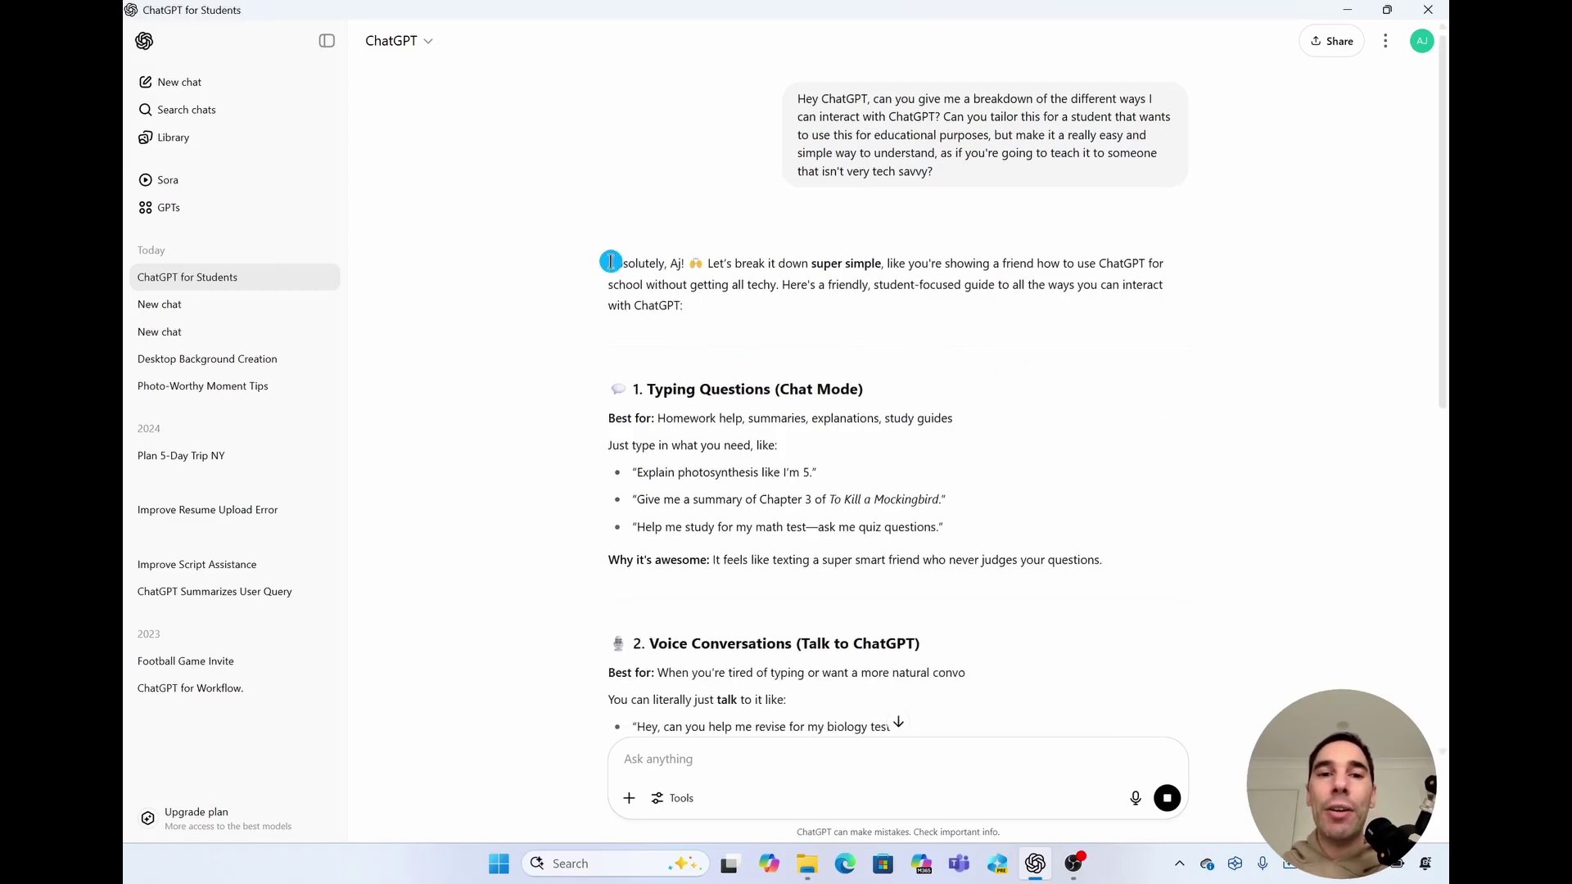
drag(607, 263, 709, 263)
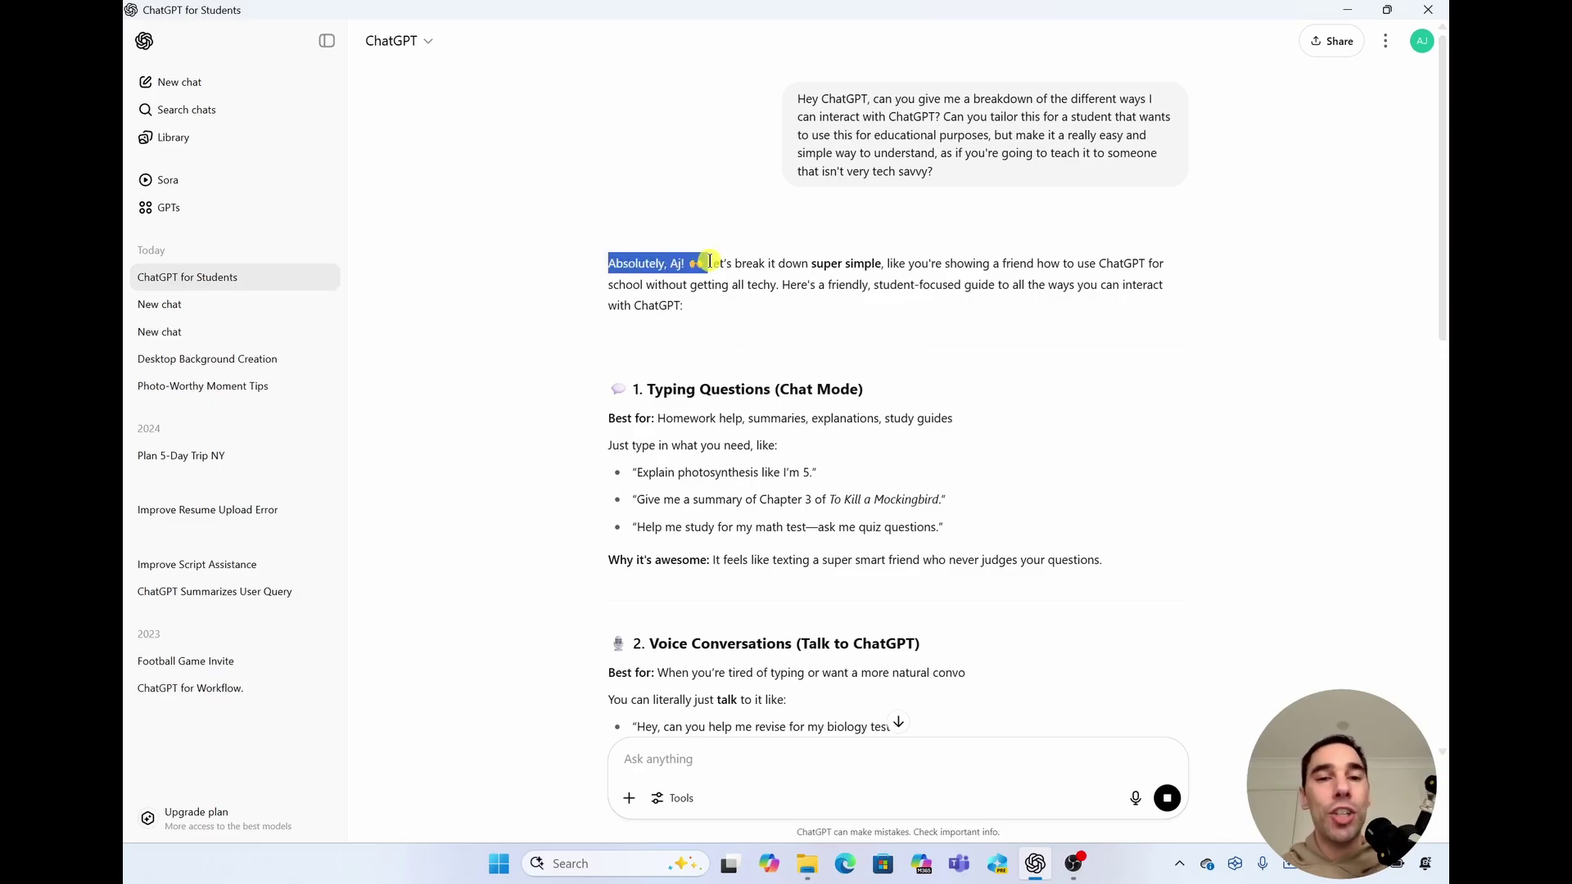
click(744, 262)
scroll(594, 328, down, 2)
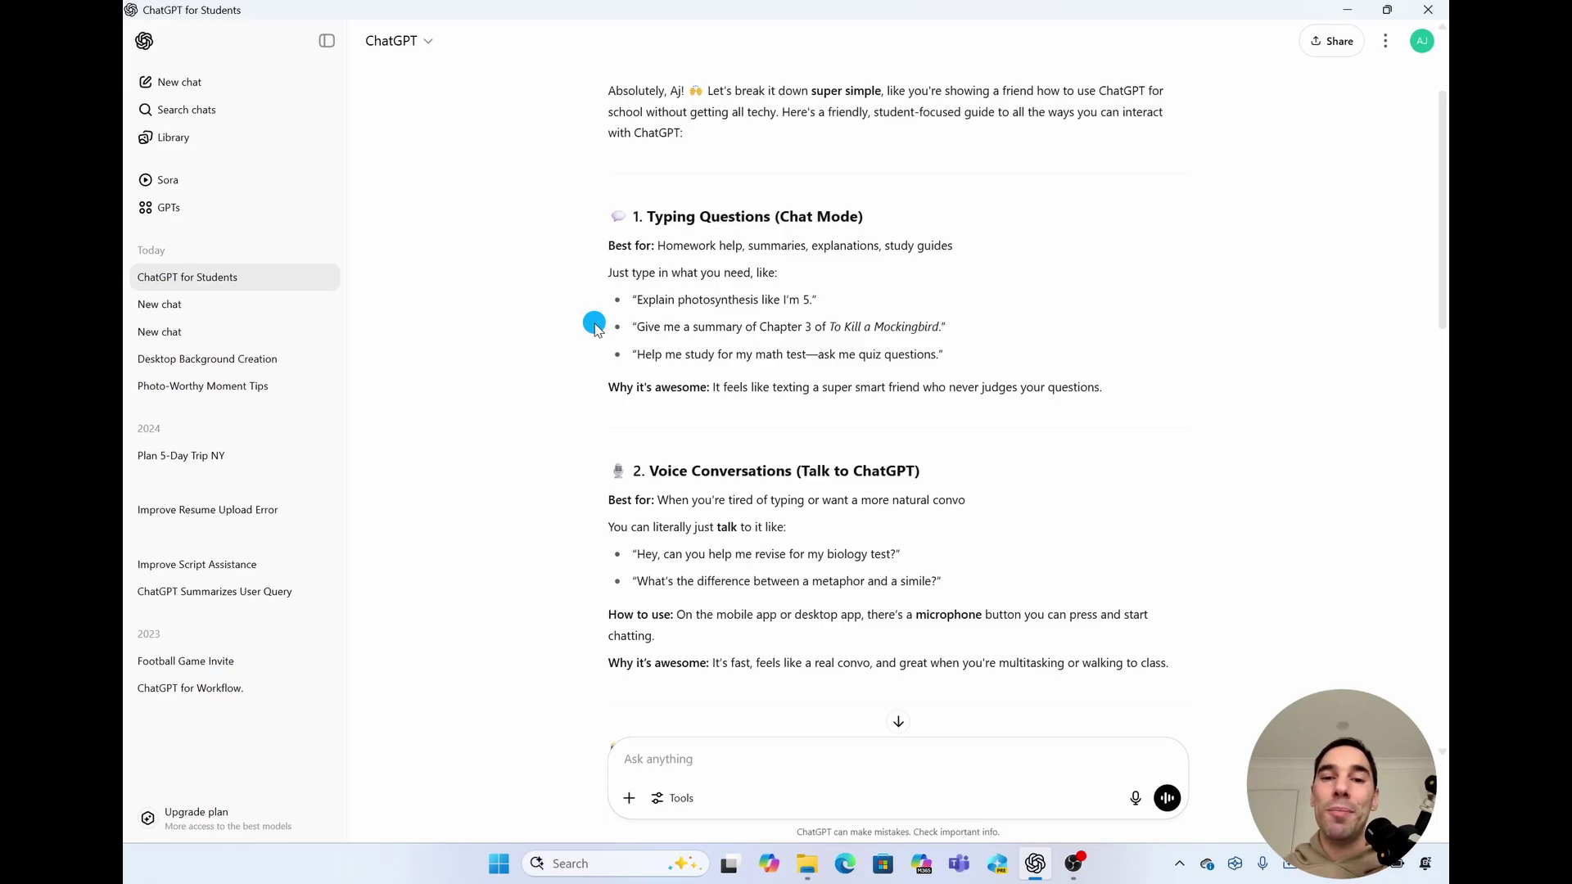
drag(1442, 155, 1443, 600)
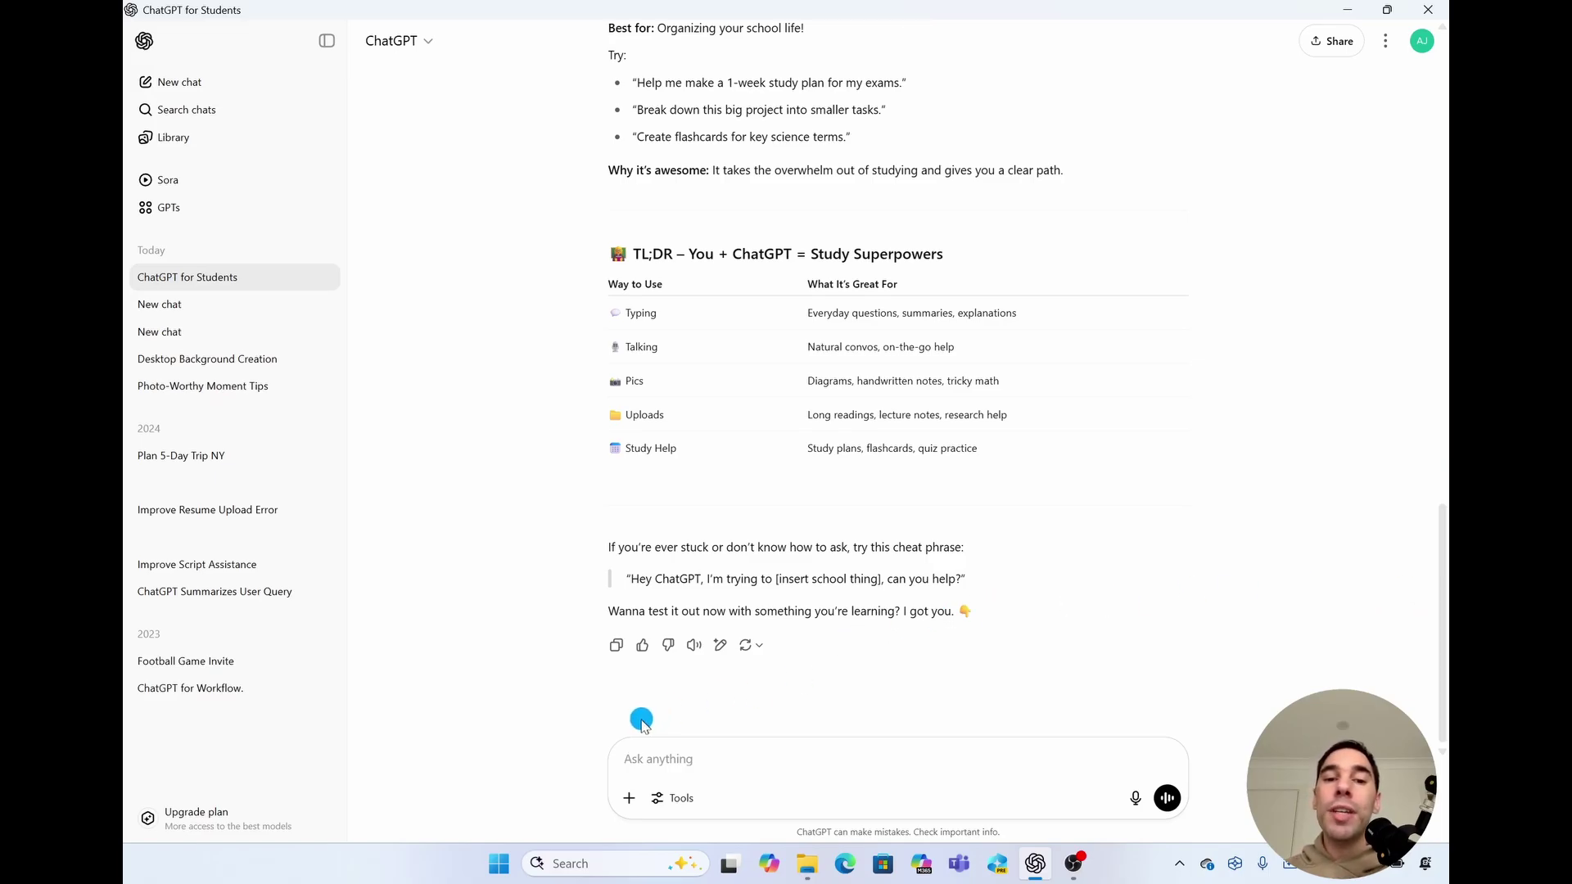
click(615, 651)
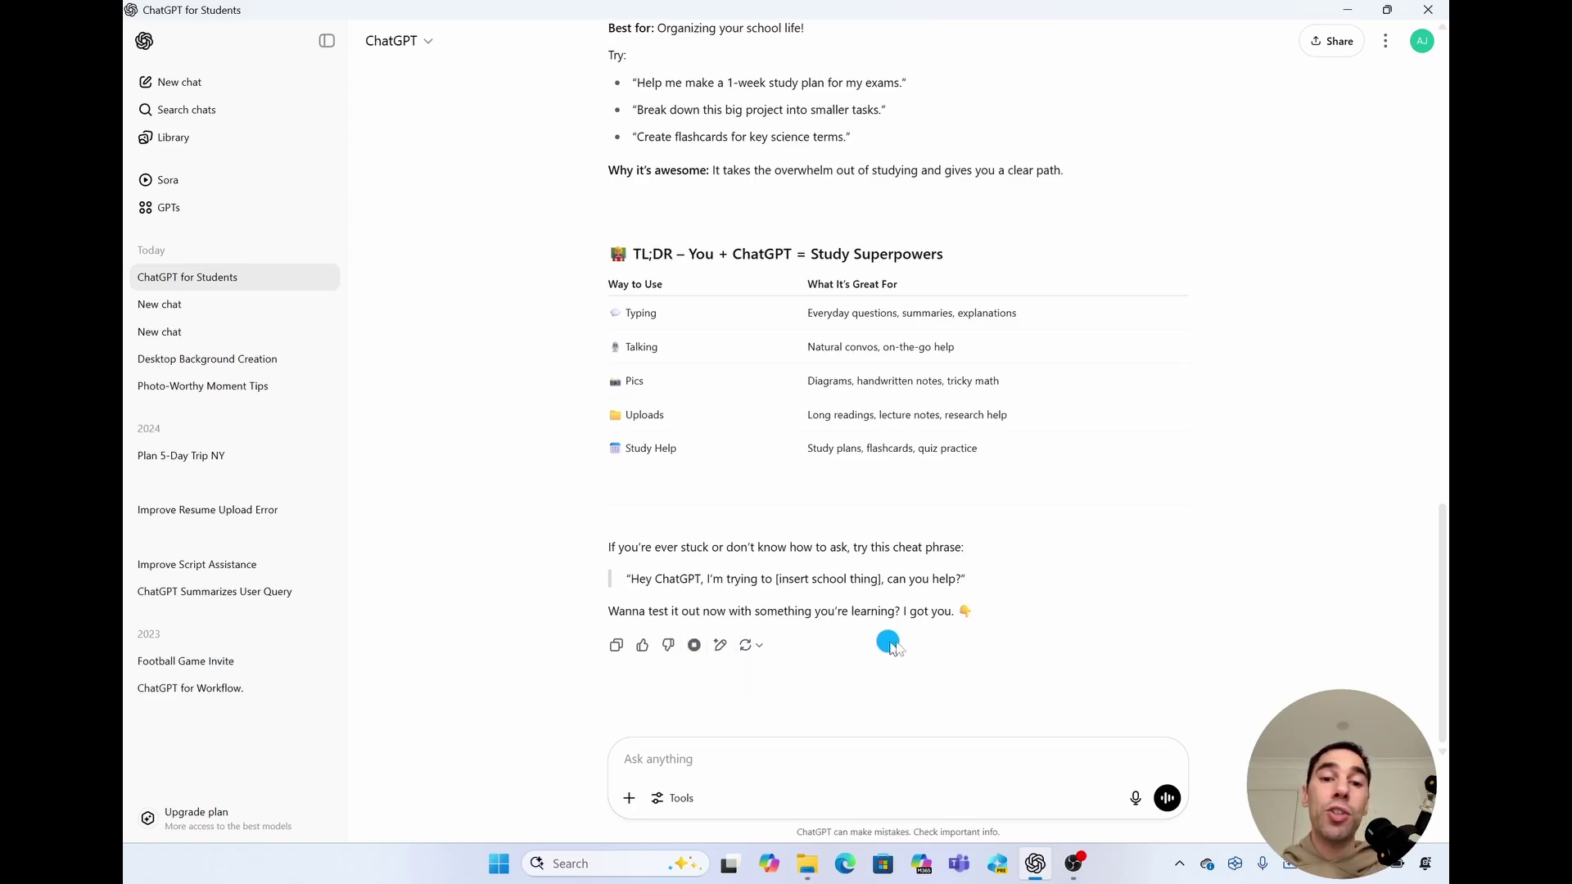
Open the reply as the 'ChatGPT Guide for Students' canvas
click(721, 645)
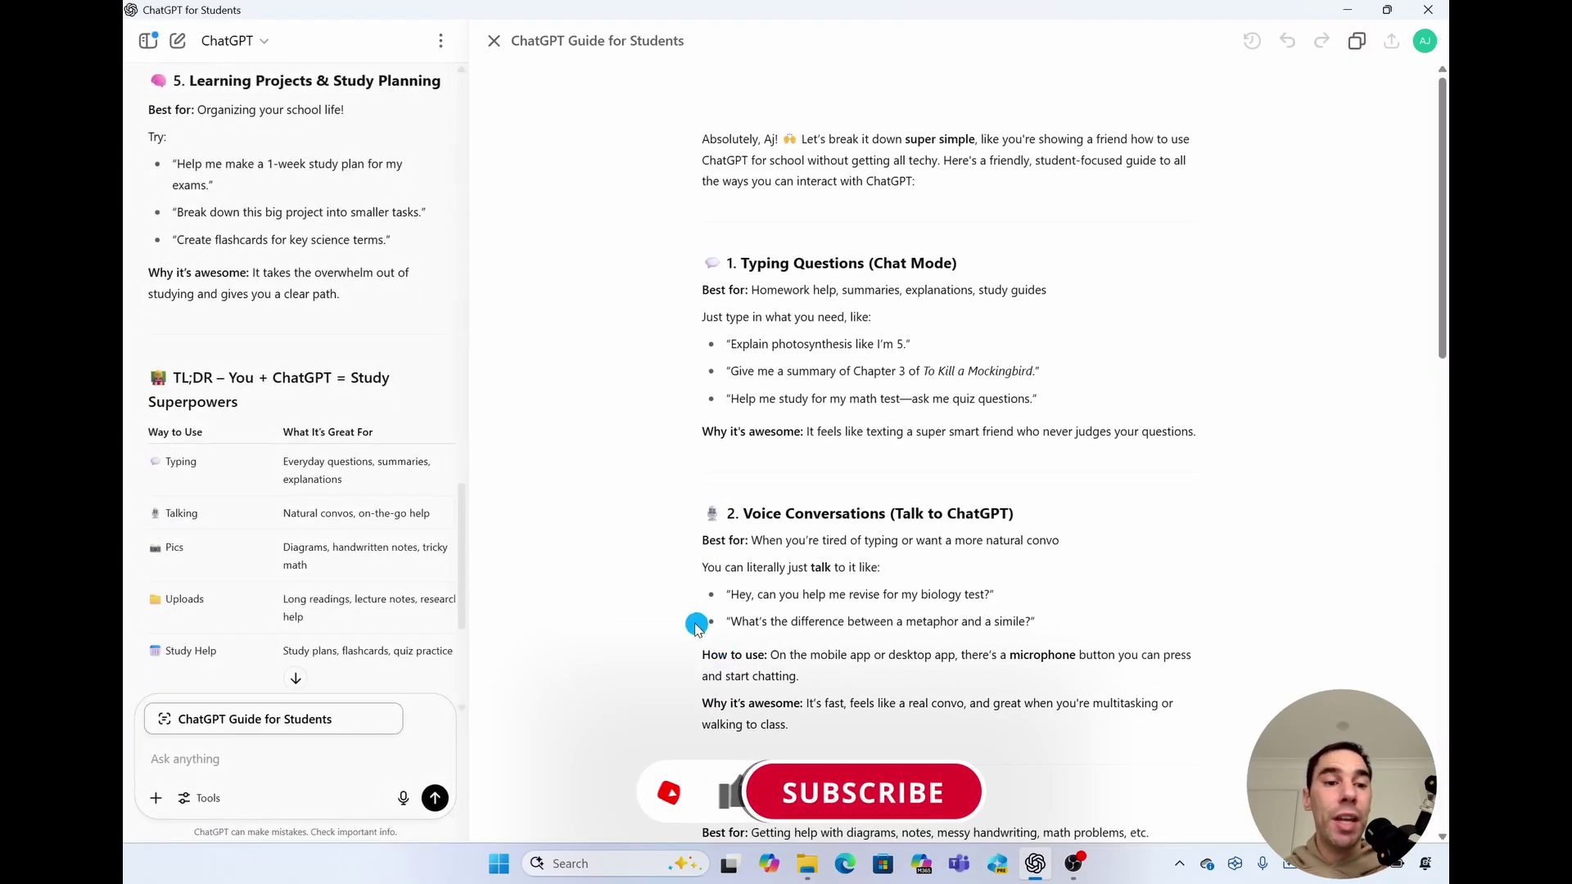
click(744, 181)
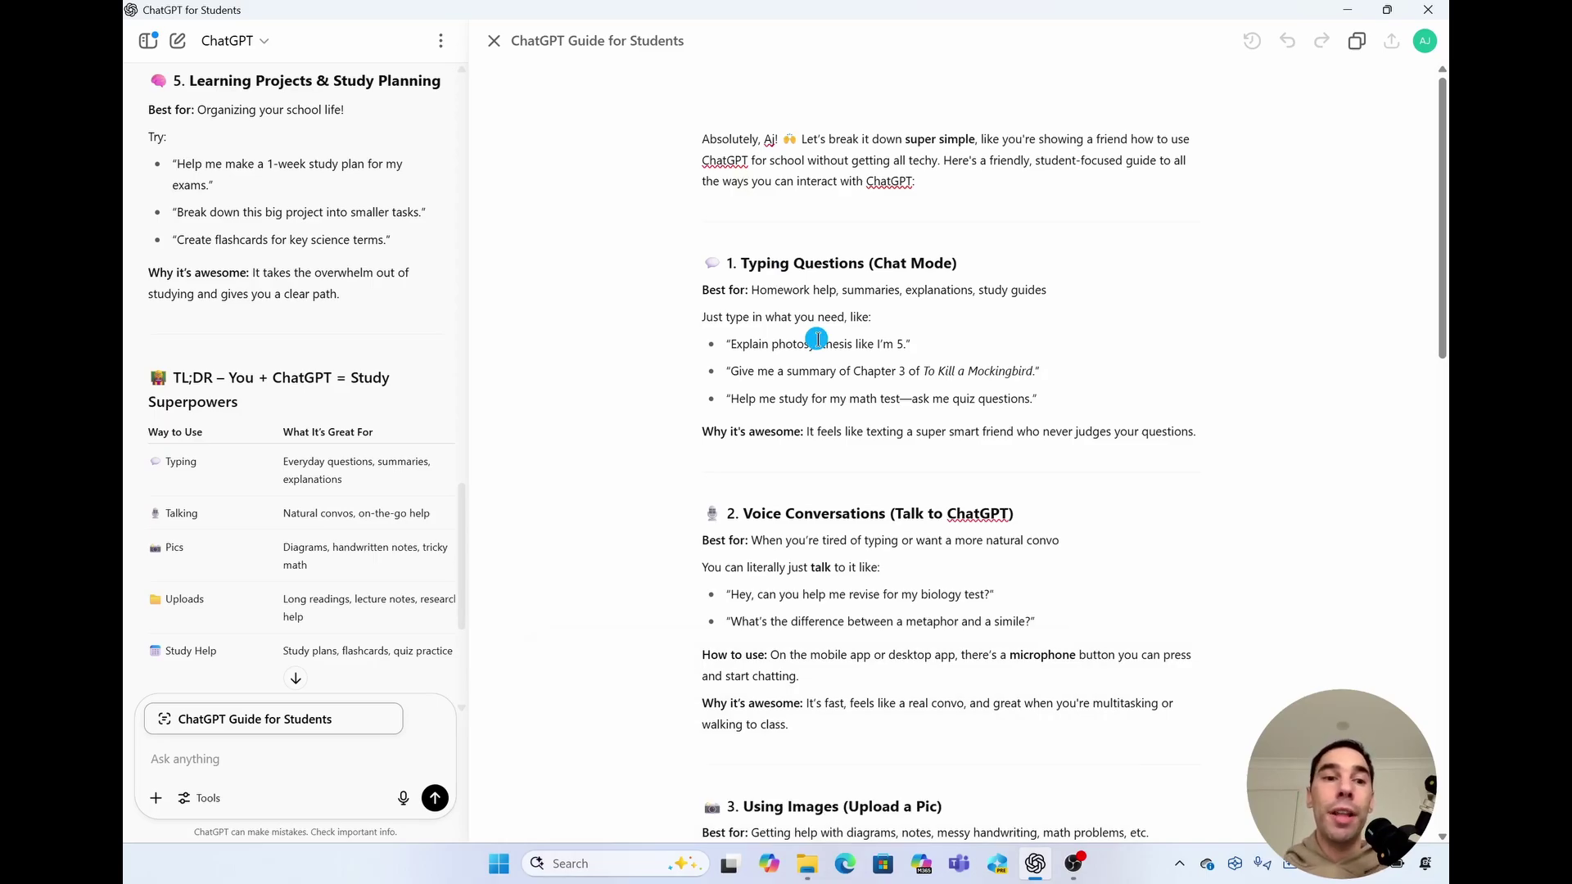
click(237, 760)
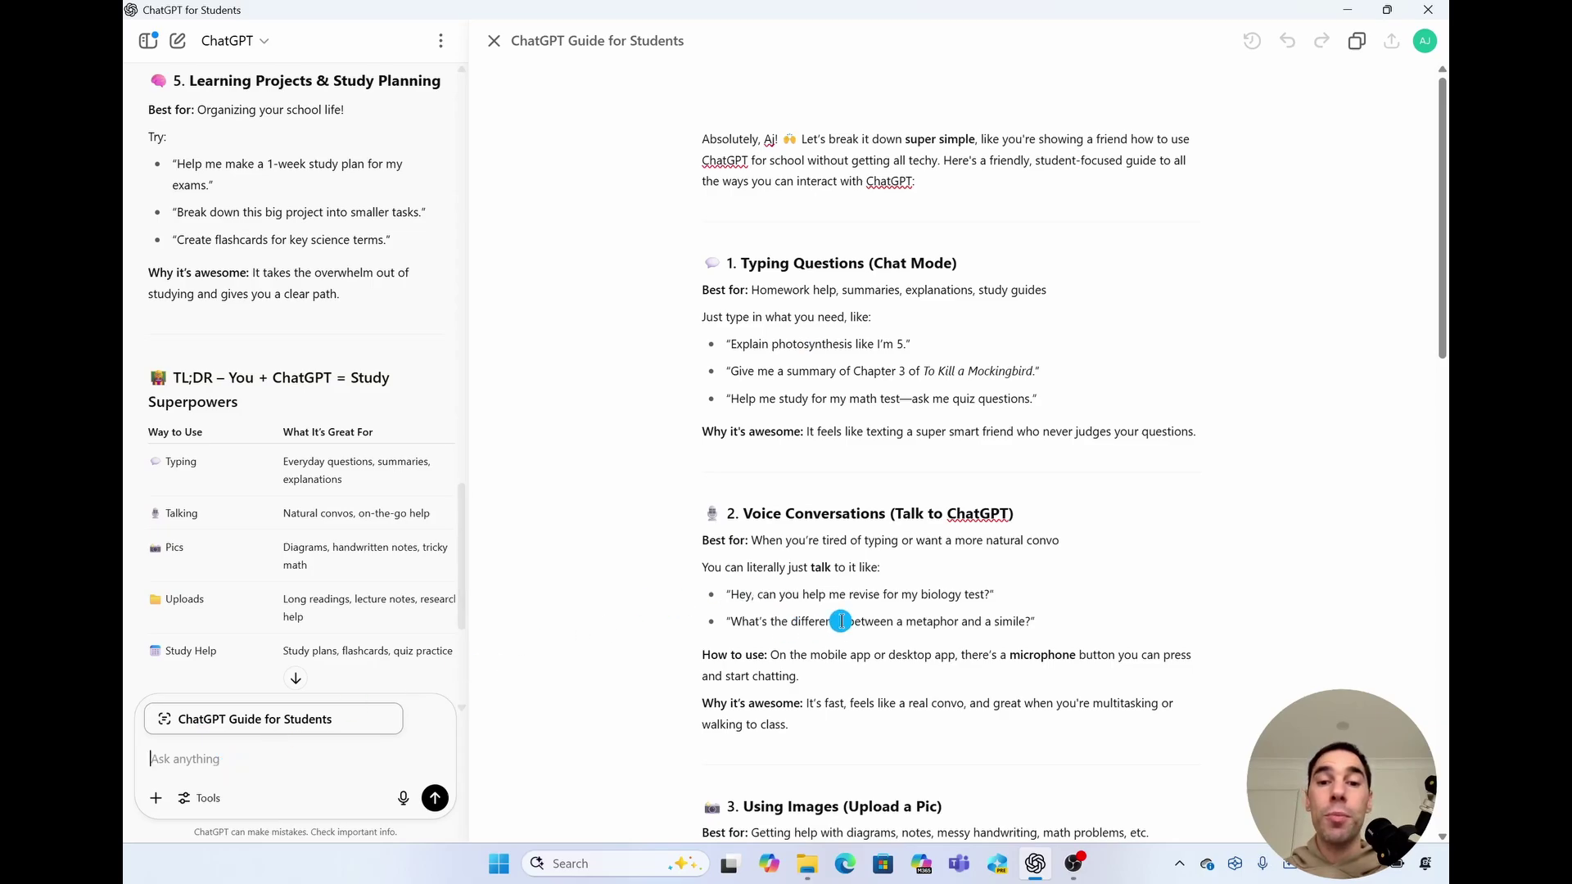
Type stray text into the metaphor example line, then close the canvas without saving
click(884, 620)
text(dfghjk,kmjhngfrdefrghjkmjh)
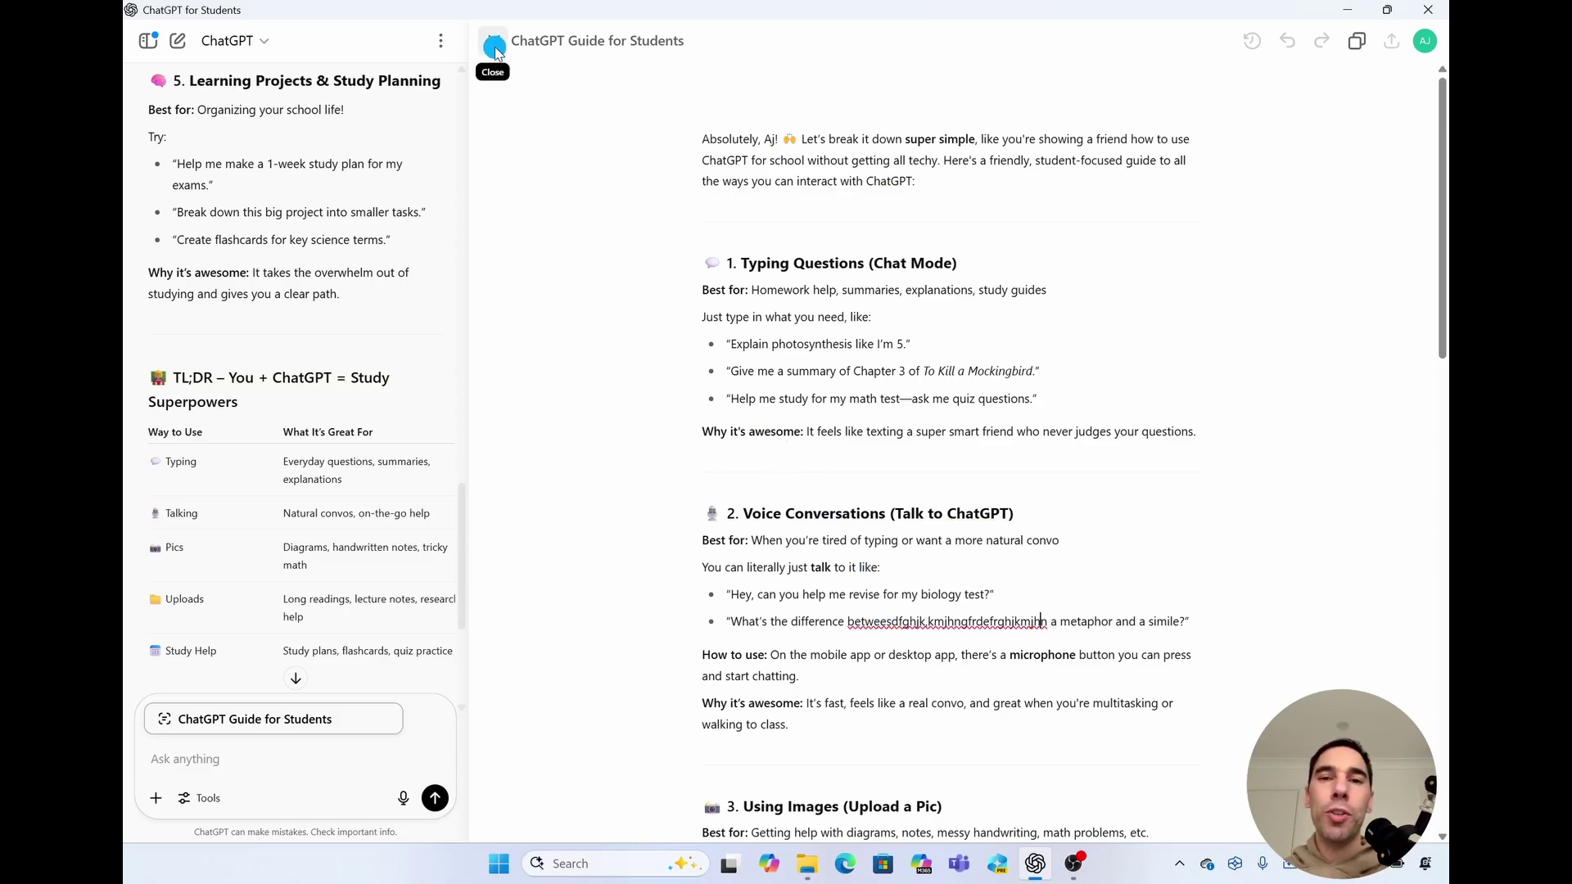
click(495, 47)
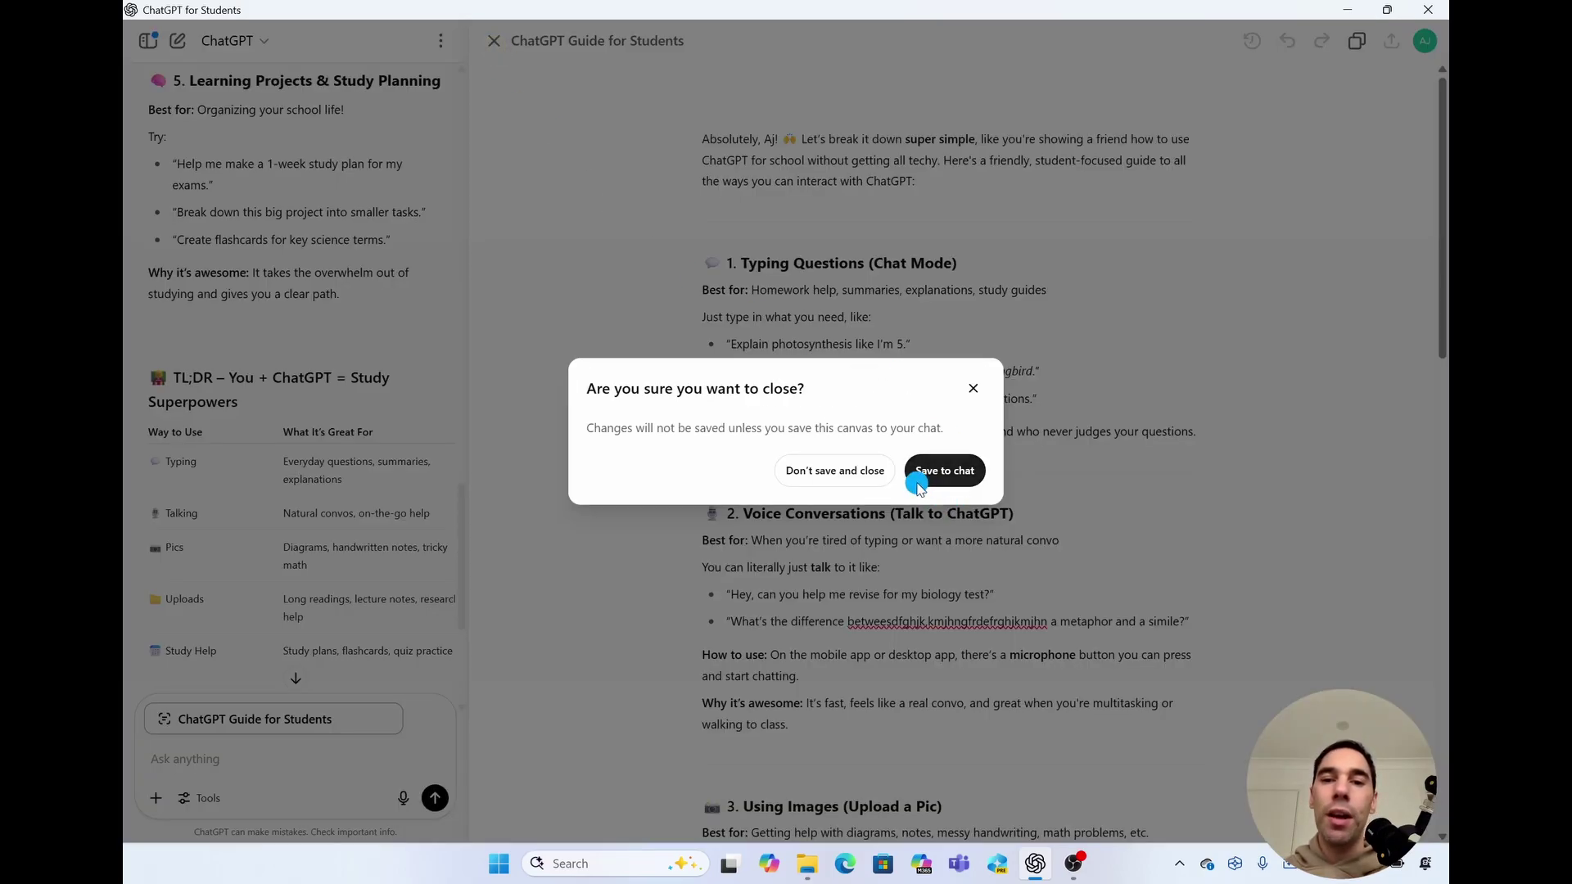
click(841, 473)
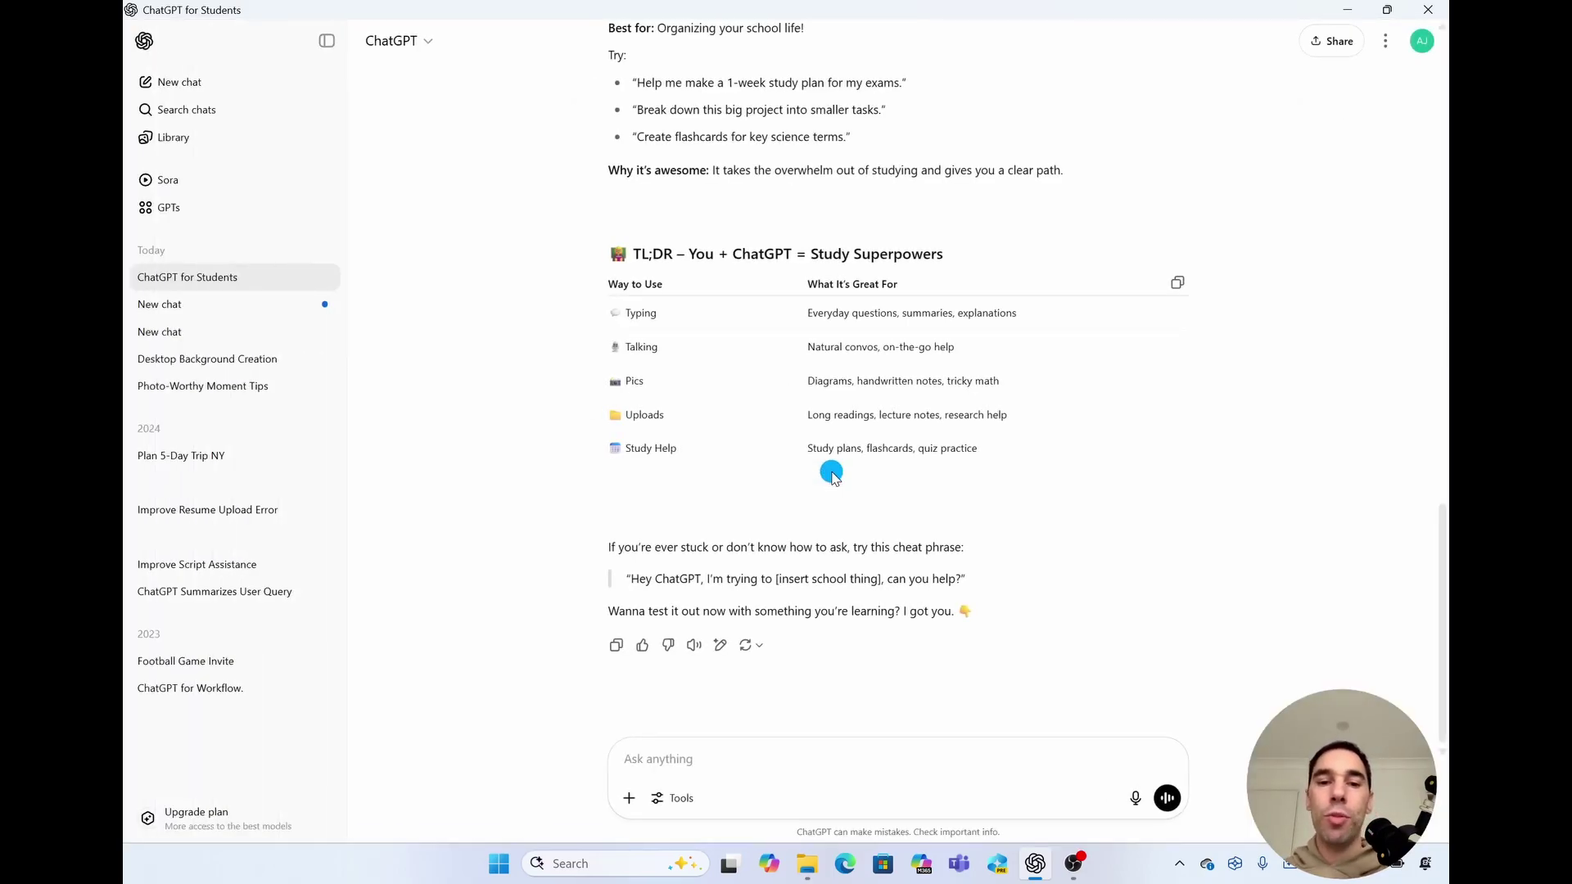
Regenerate the student-guide answer using the o4-mini model
click(747, 646)
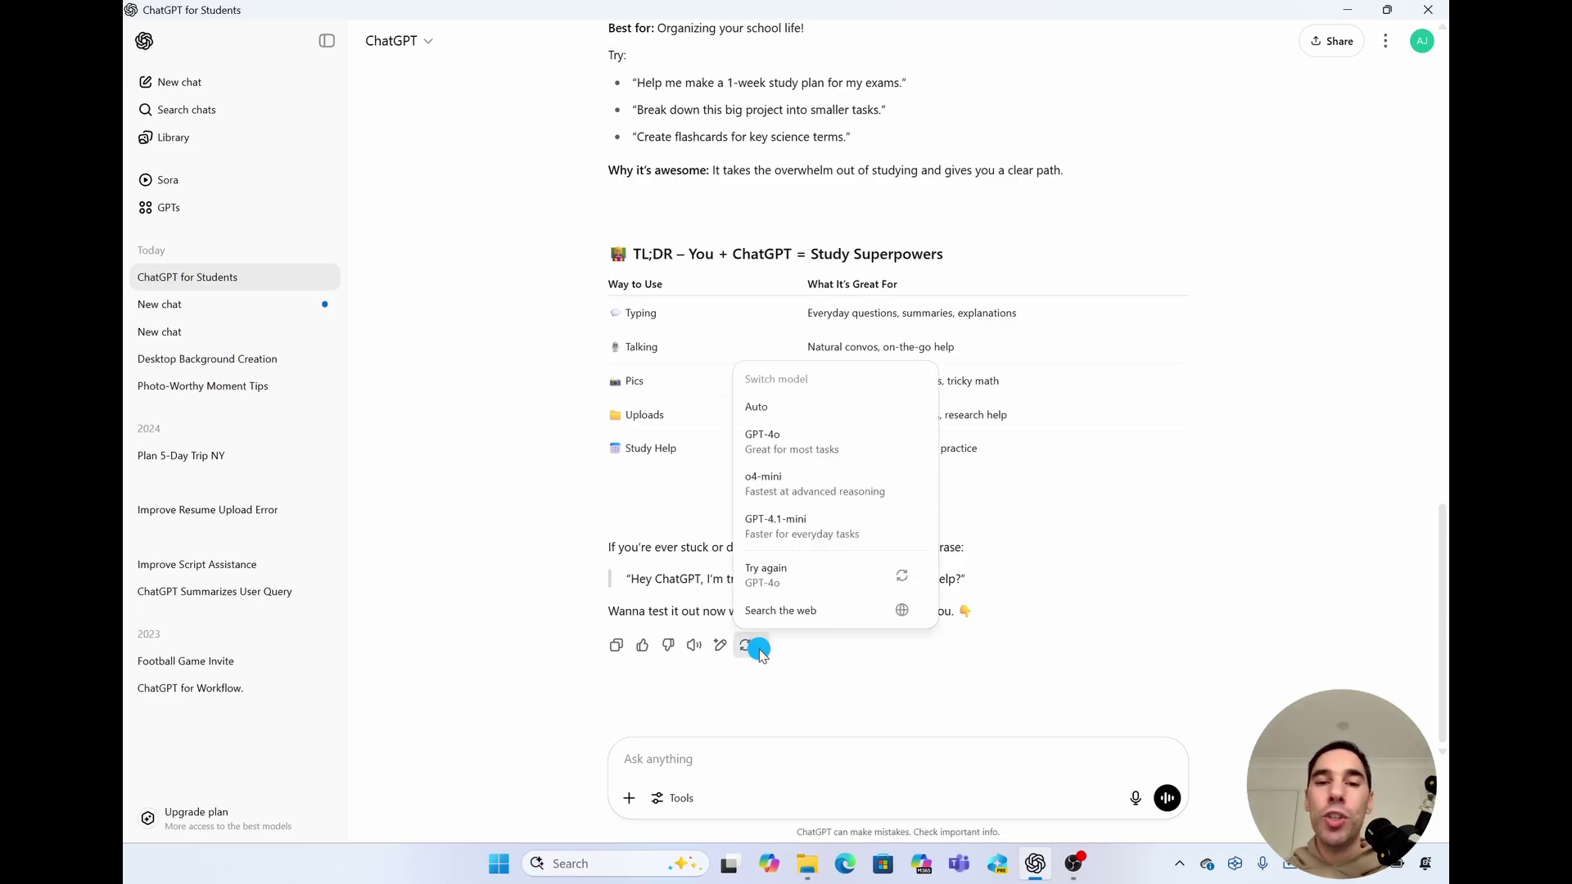
click(885, 490)
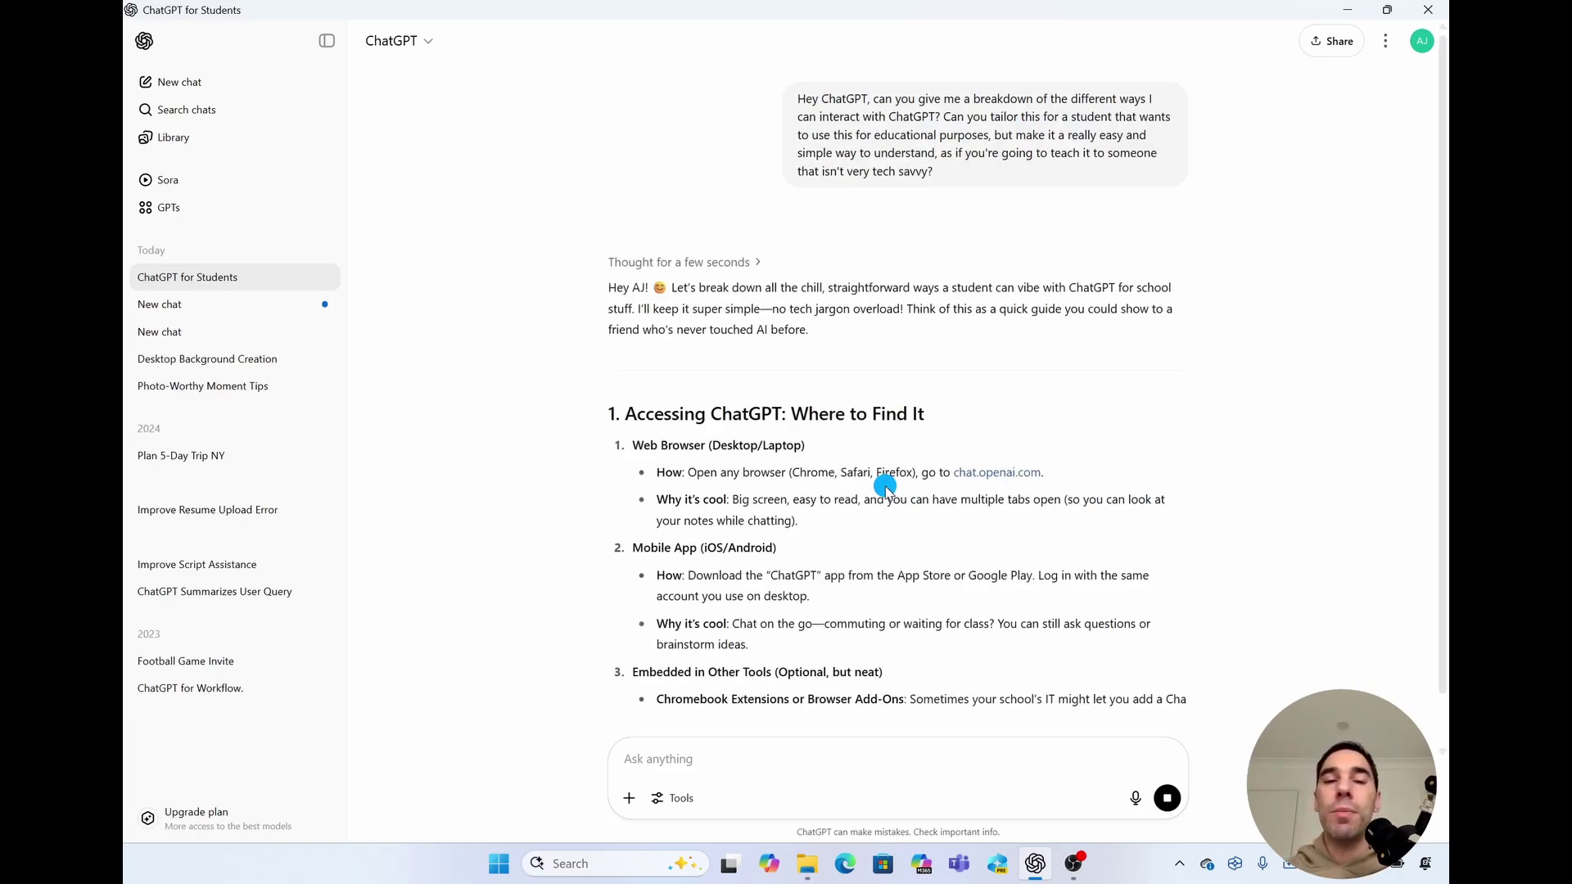
Scroll through the streaming o4-mini regeneration down to its Wrapping Up routine and 'You Got This!' sign-off
scroll(892, 442, down, 4)
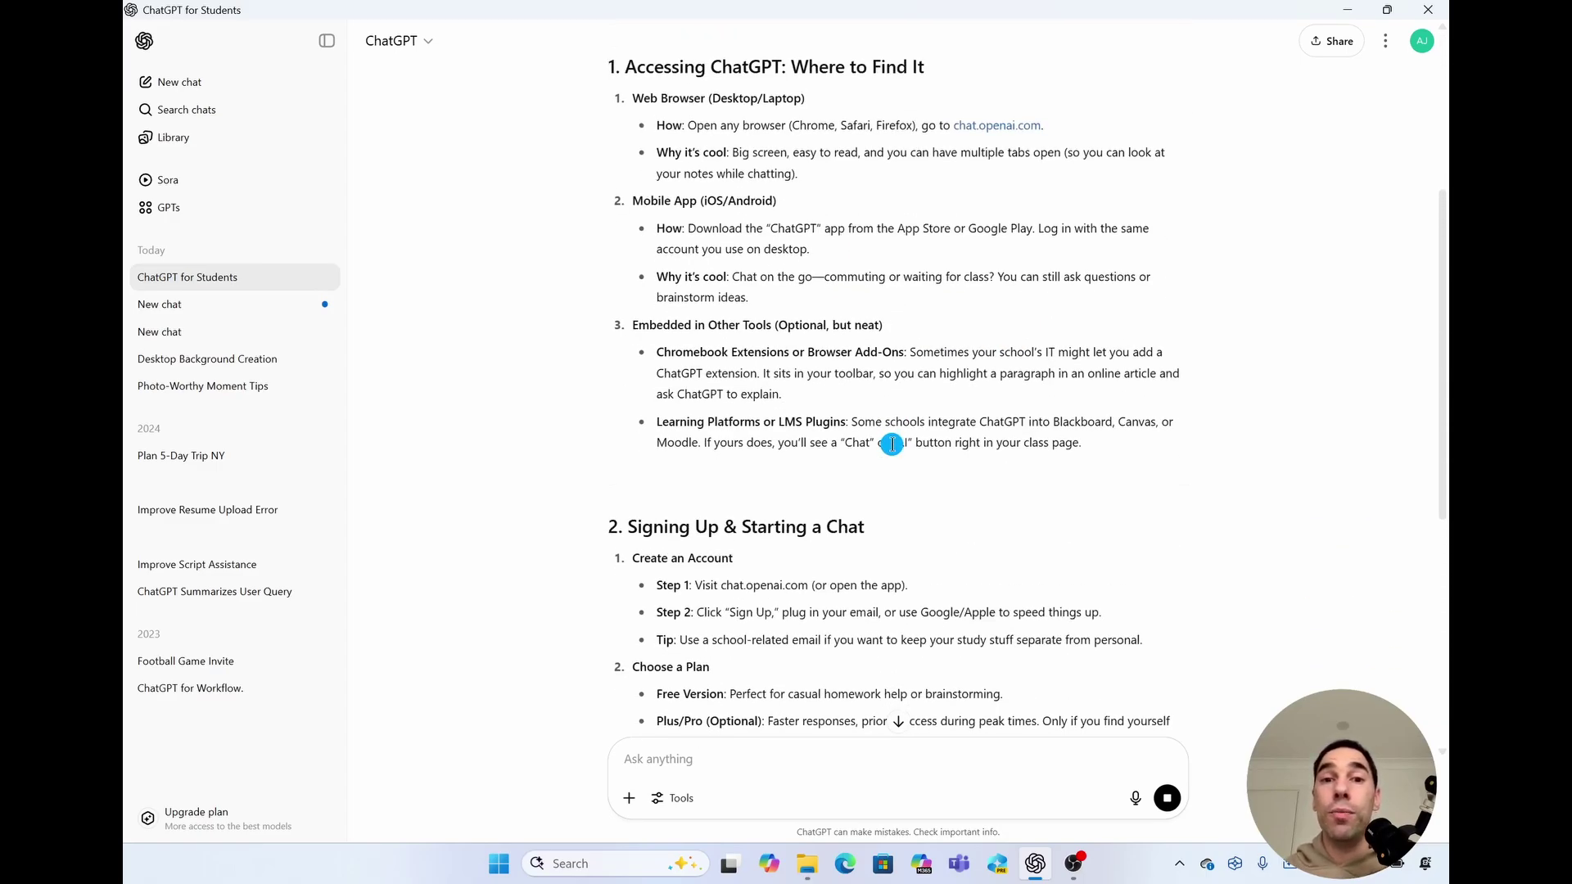
scroll(892, 445, down, 5)
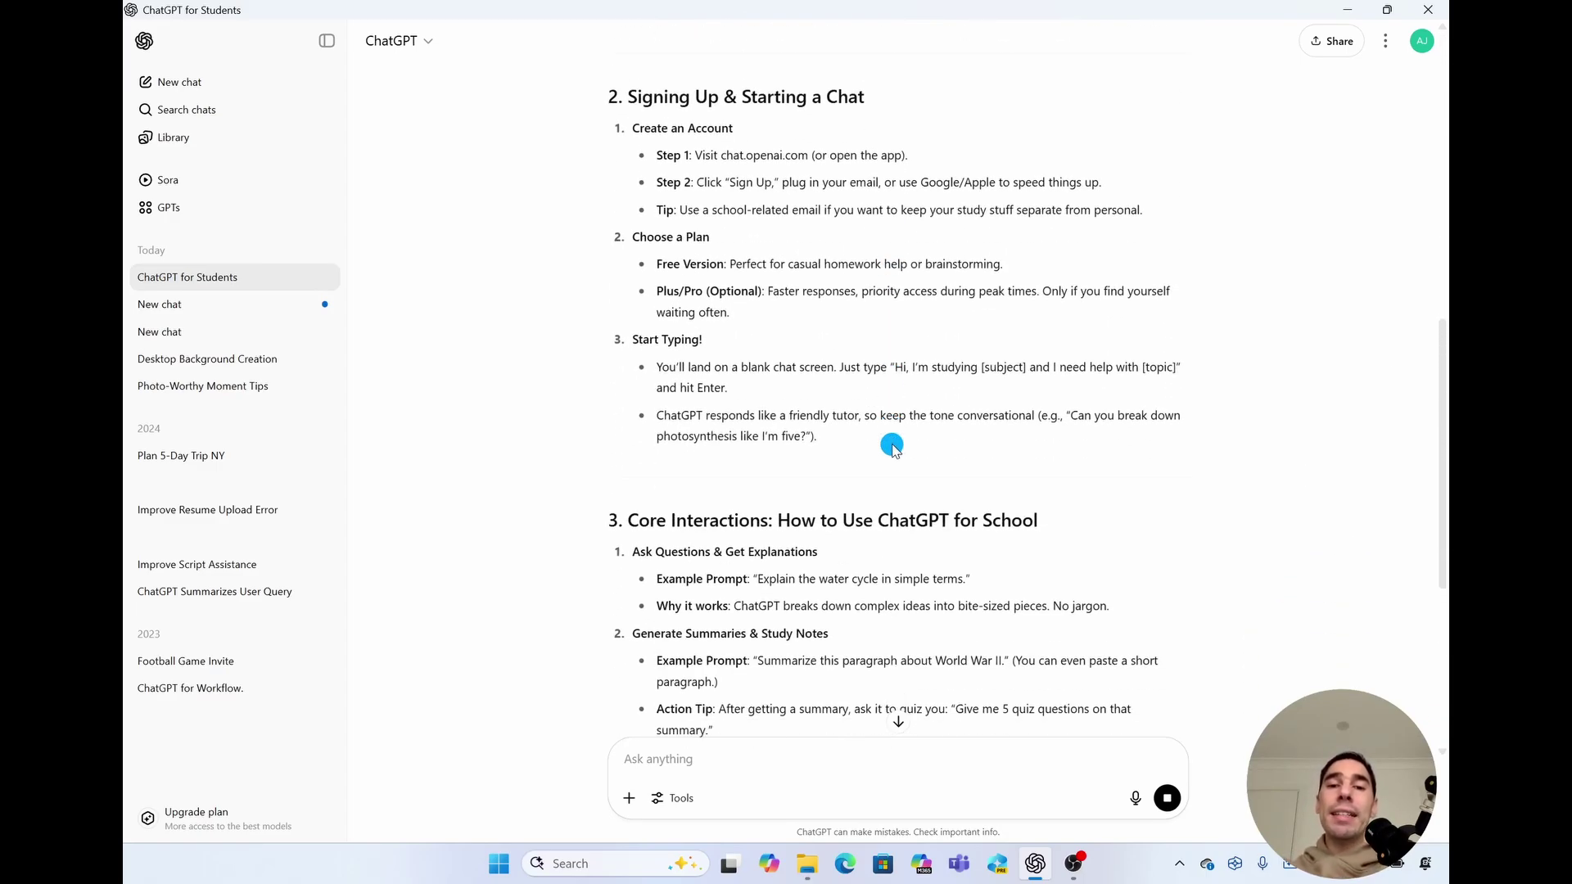
scroll(891, 447, down, 8)
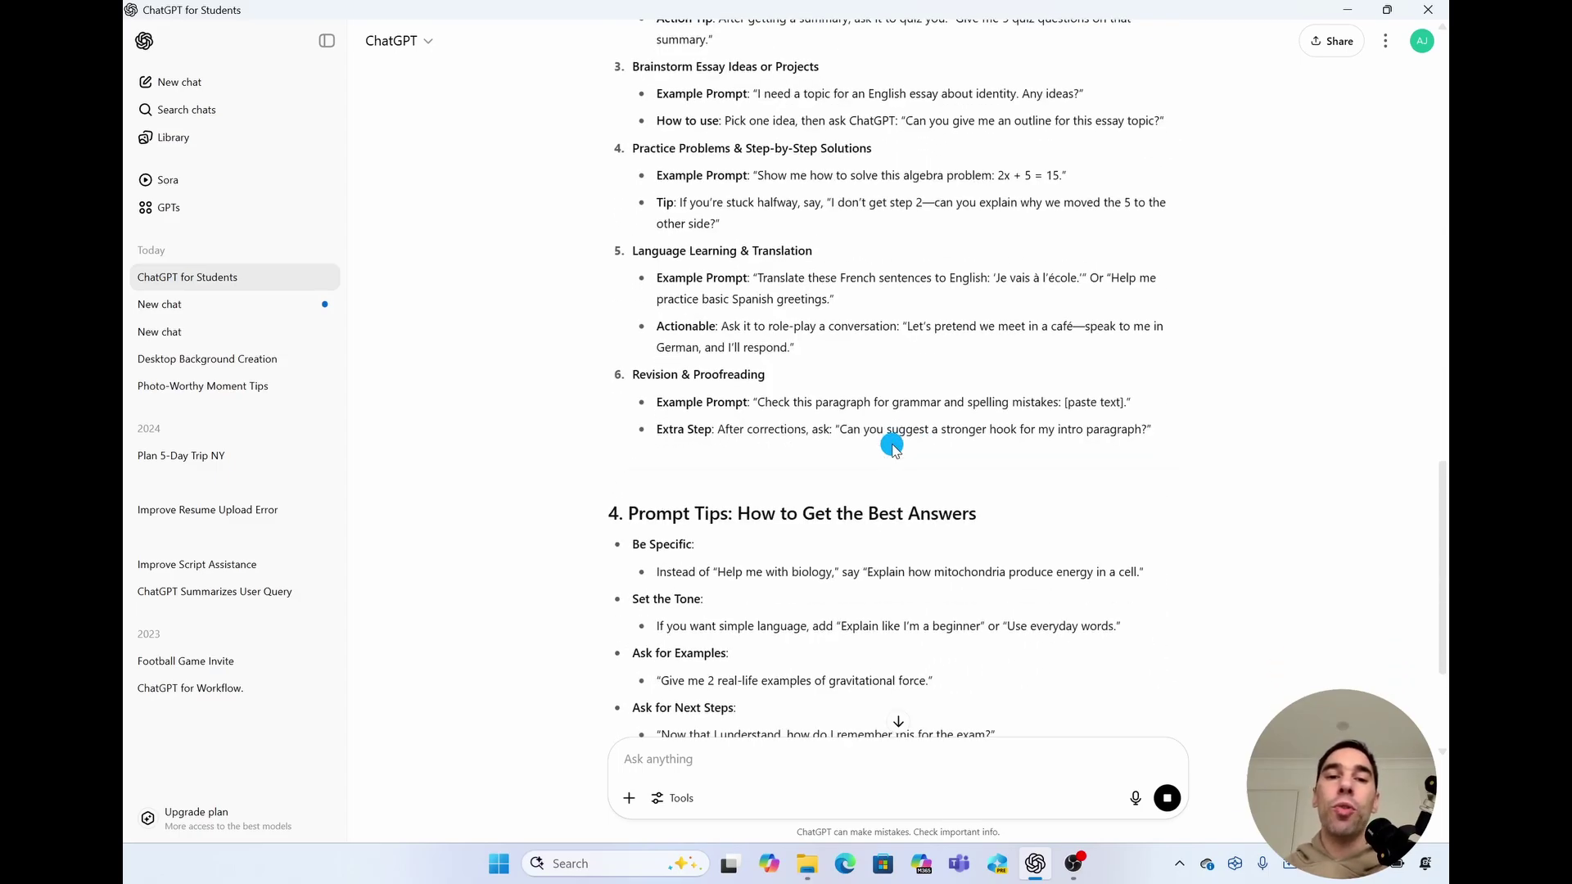
scroll(892, 447, down, 4)
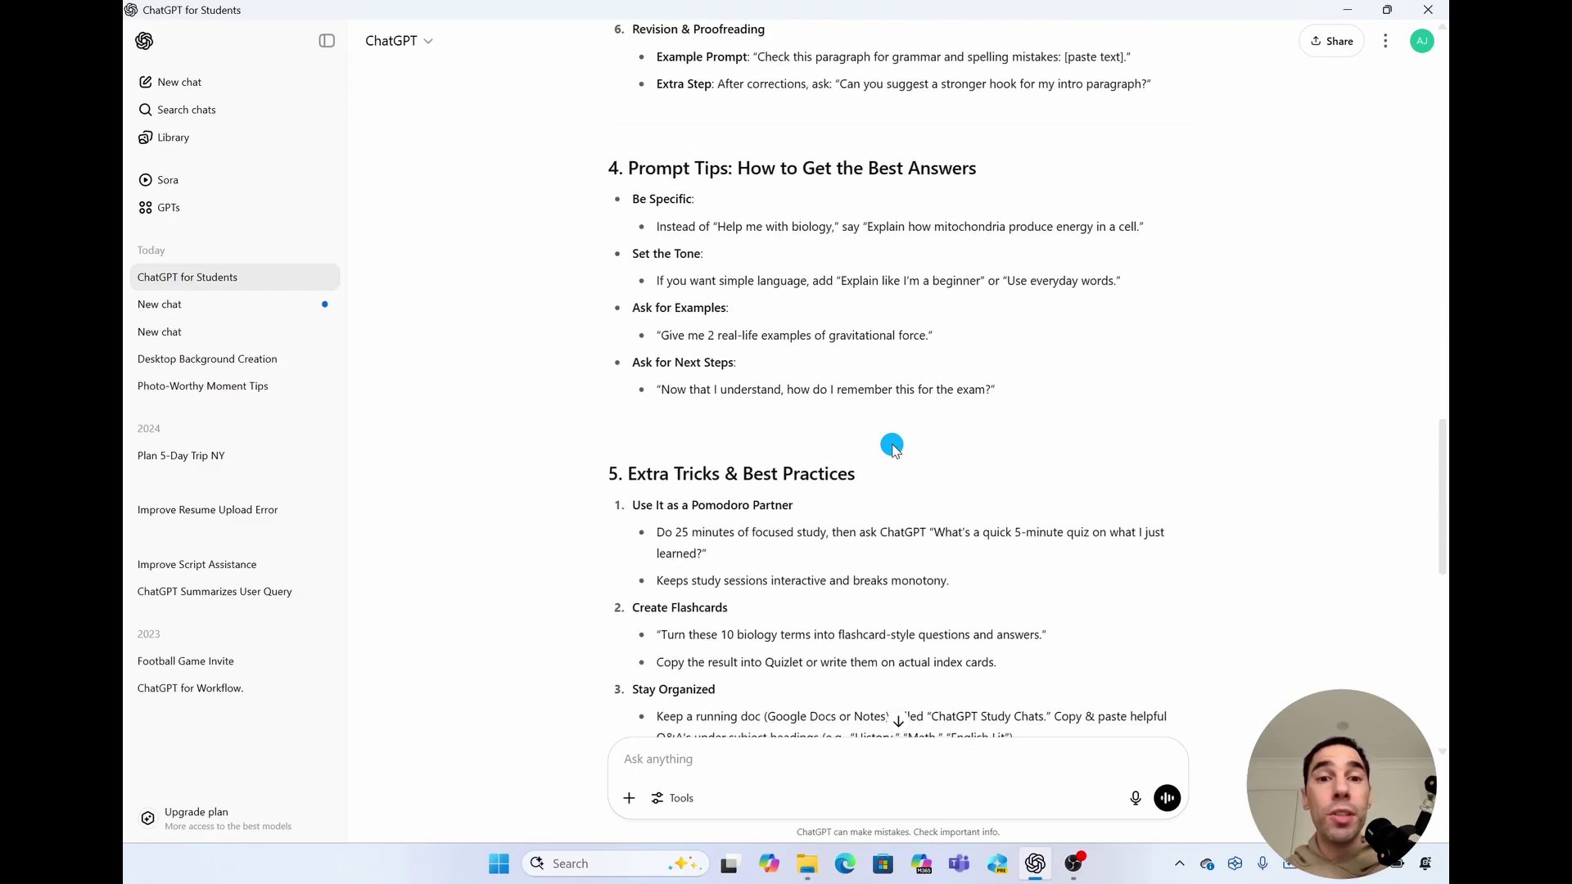
scroll(892, 446, up, 7)
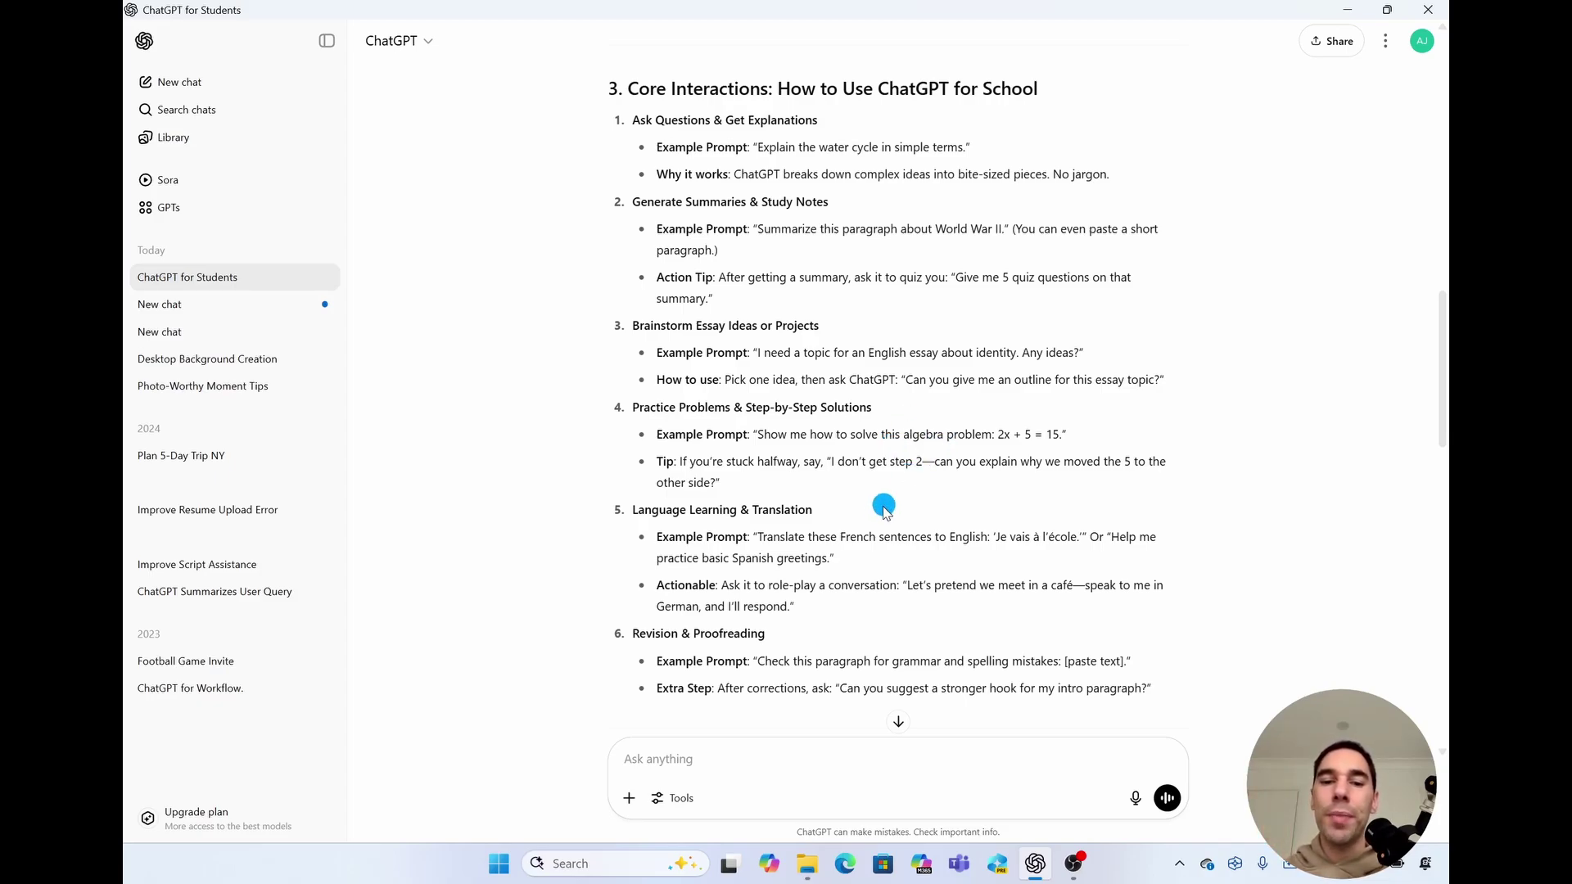
scroll(881, 508, down, 20)
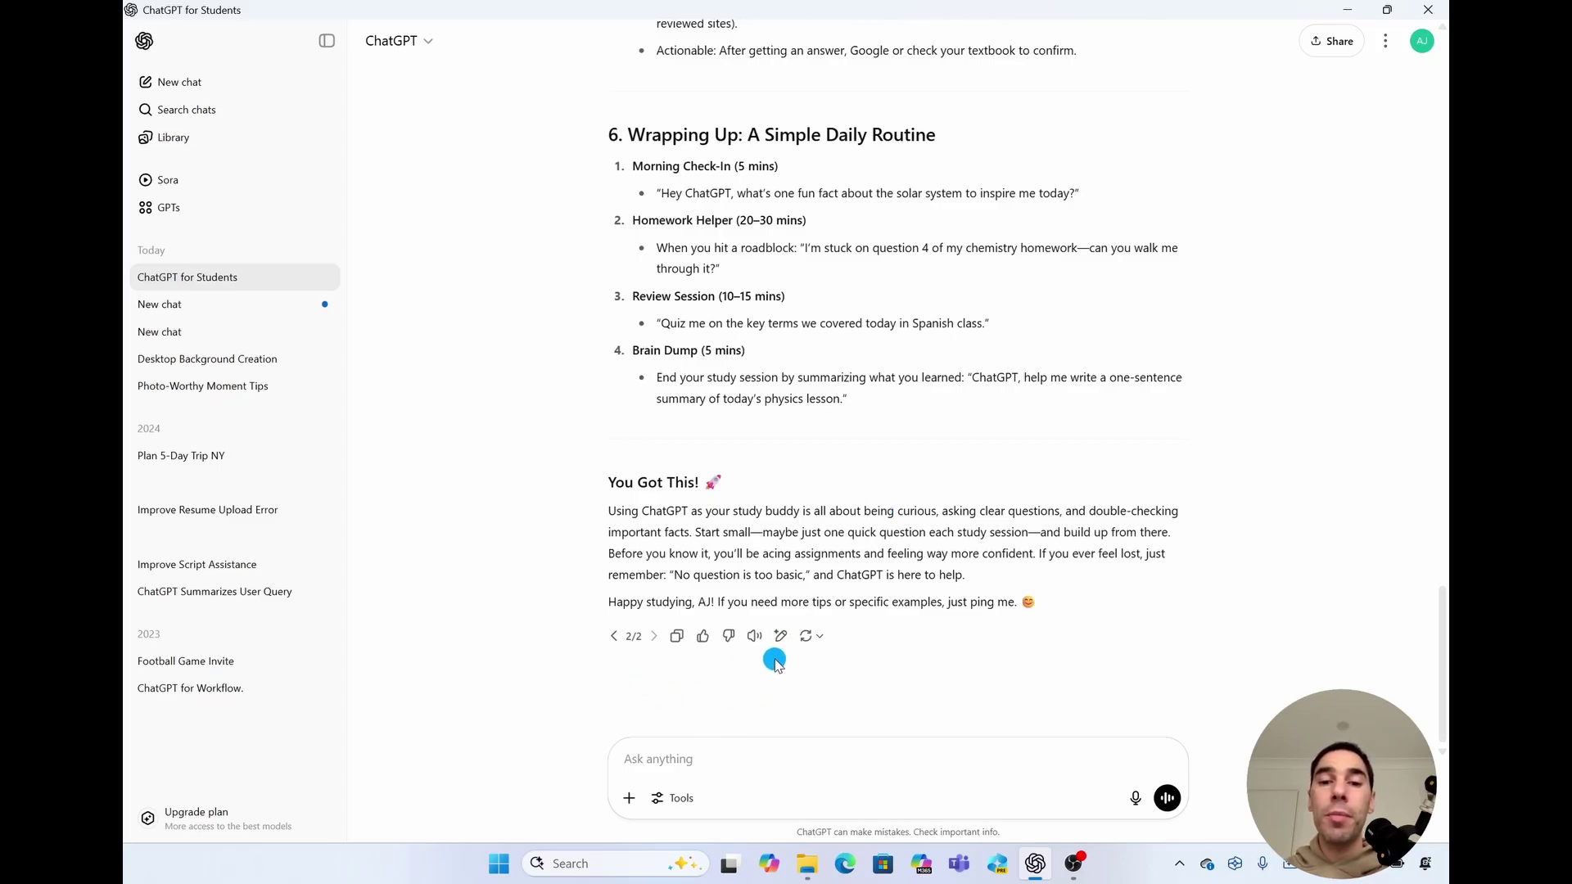
click(816, 644)
click(695, 685)
click(614, 637)
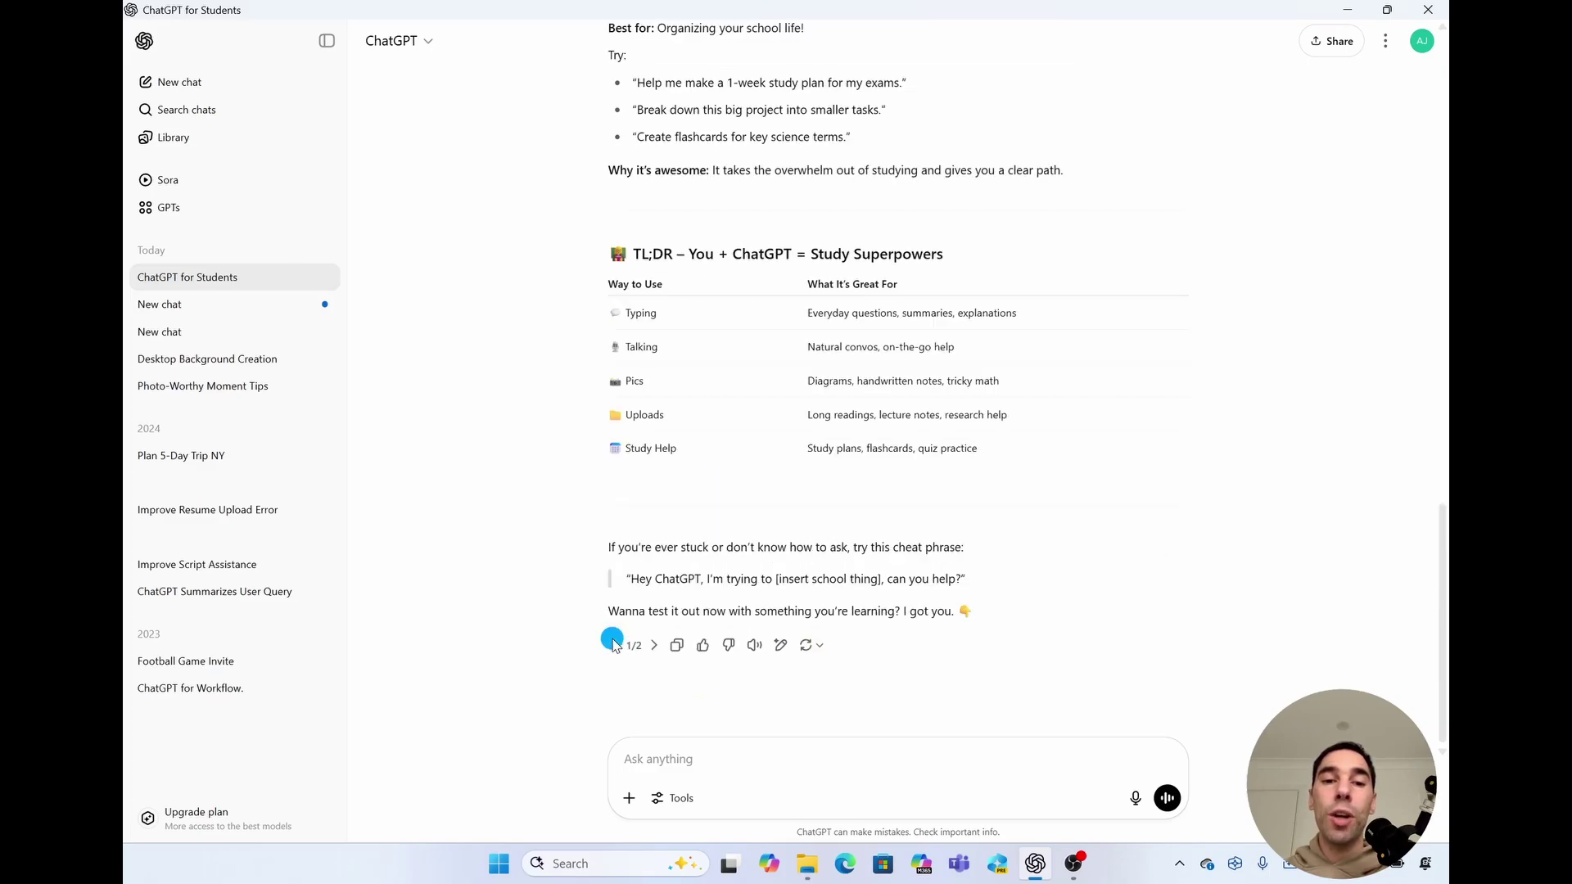
click(653, 646)
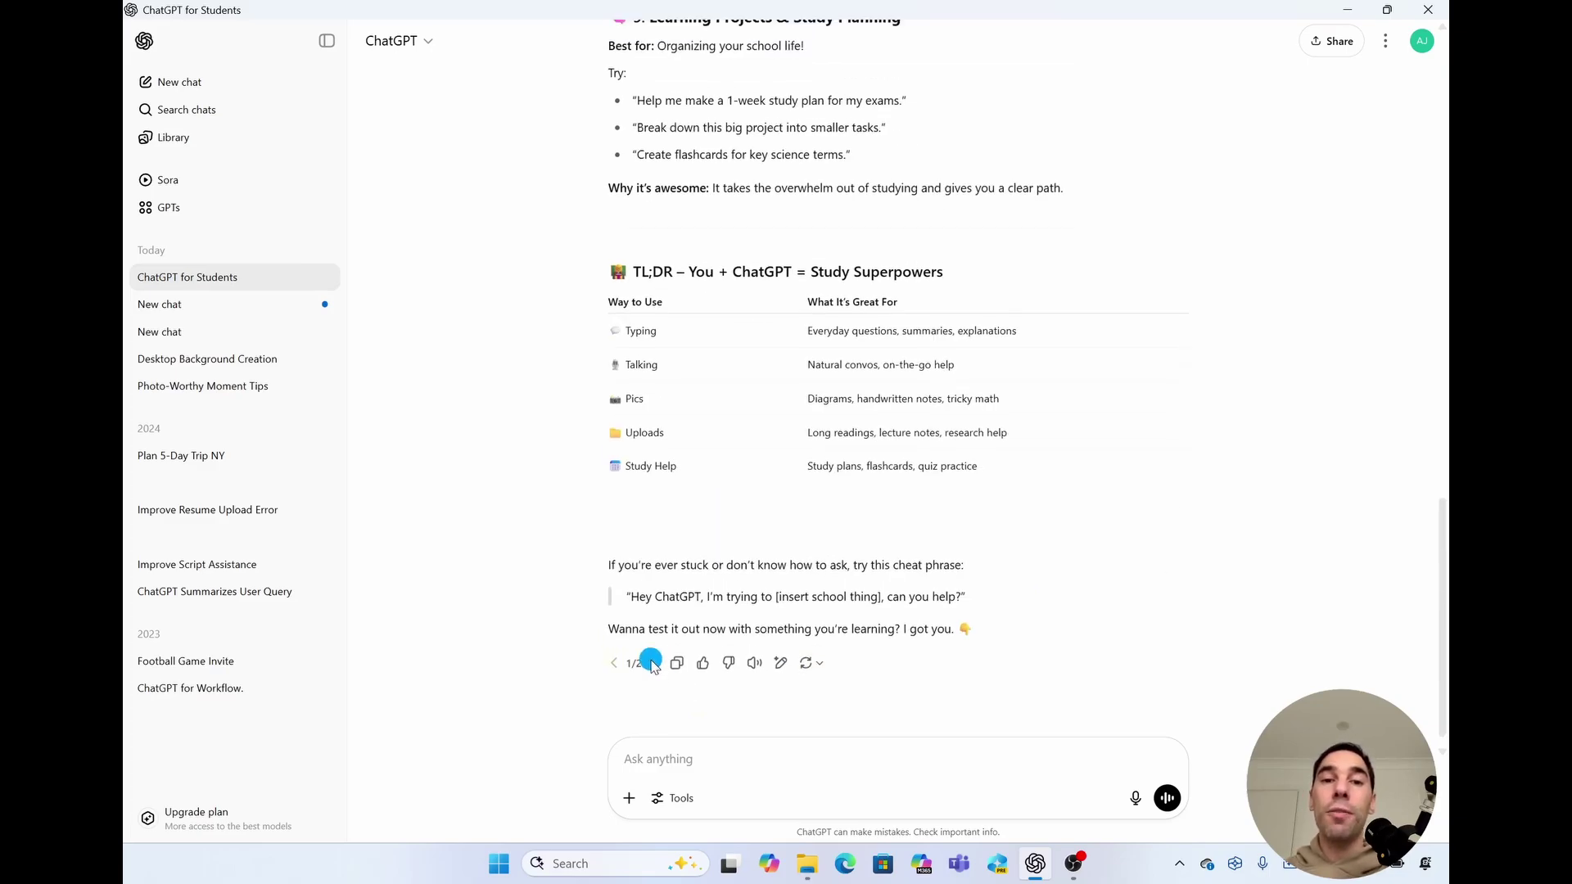
scroll(651, 654, up, 6)
scroll(650, 662, up, 4)
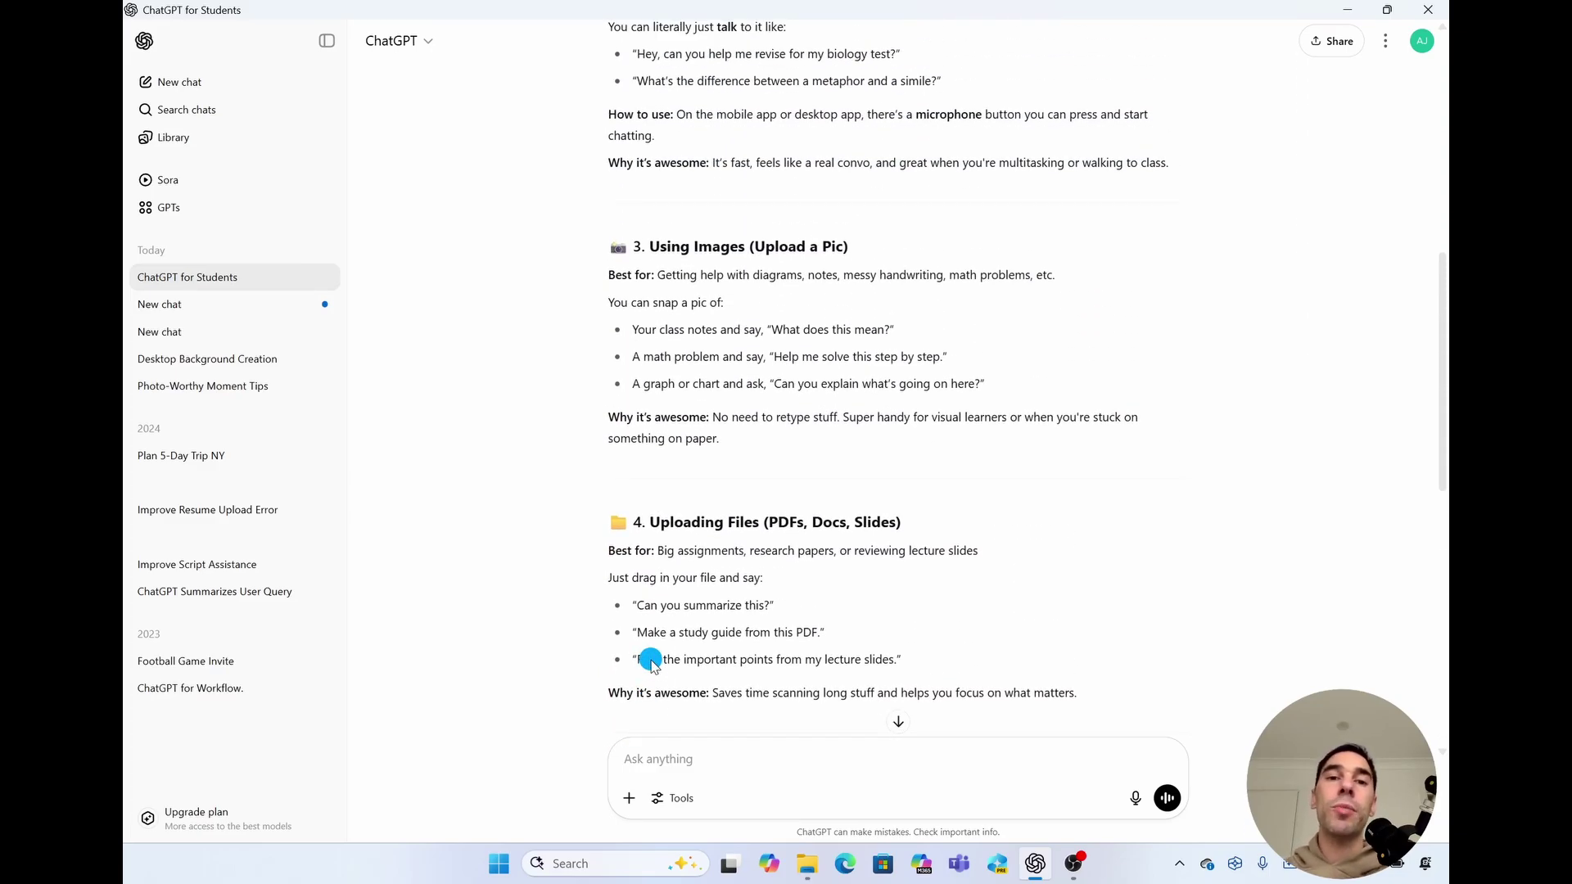
scroll(652, 621, up, 1)
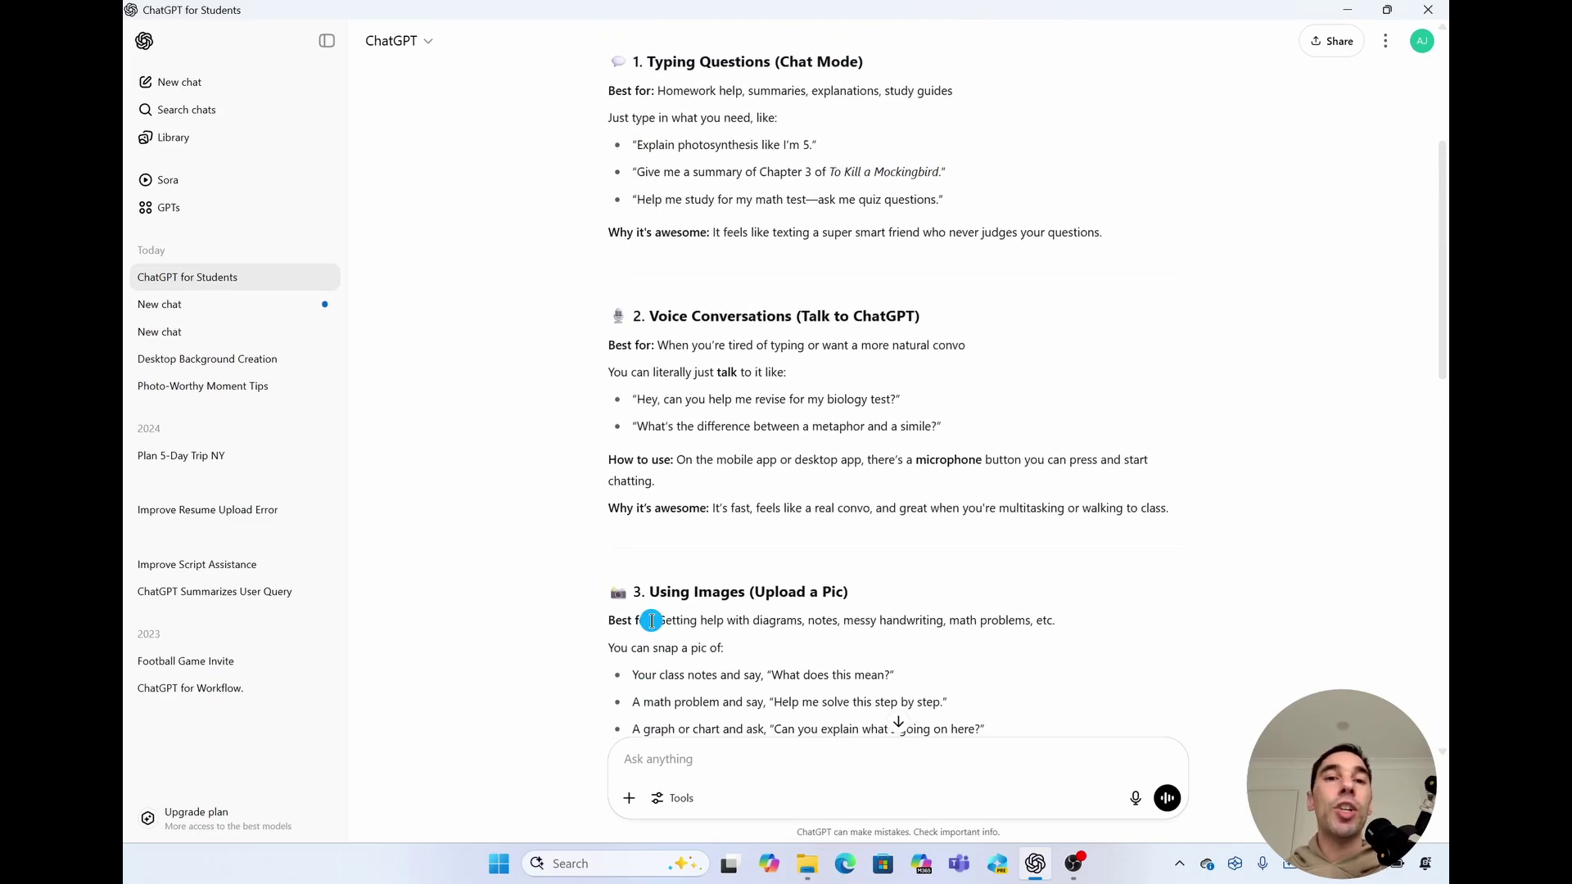
scroll(650, 614, up, 1)
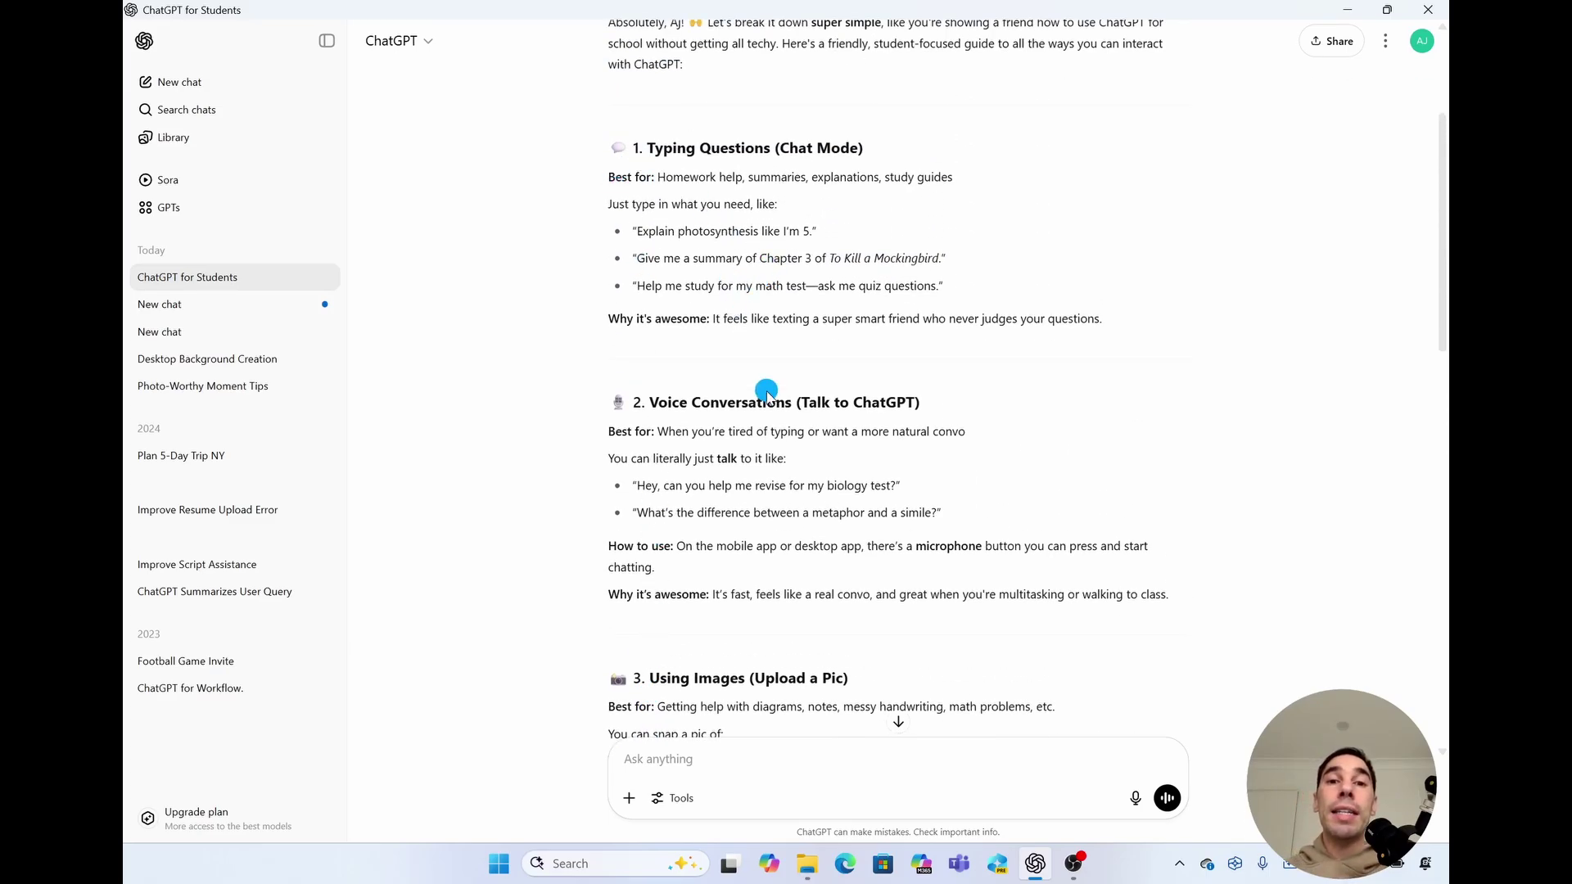
drag(663, 147, 813, 146)
click(693, 237)
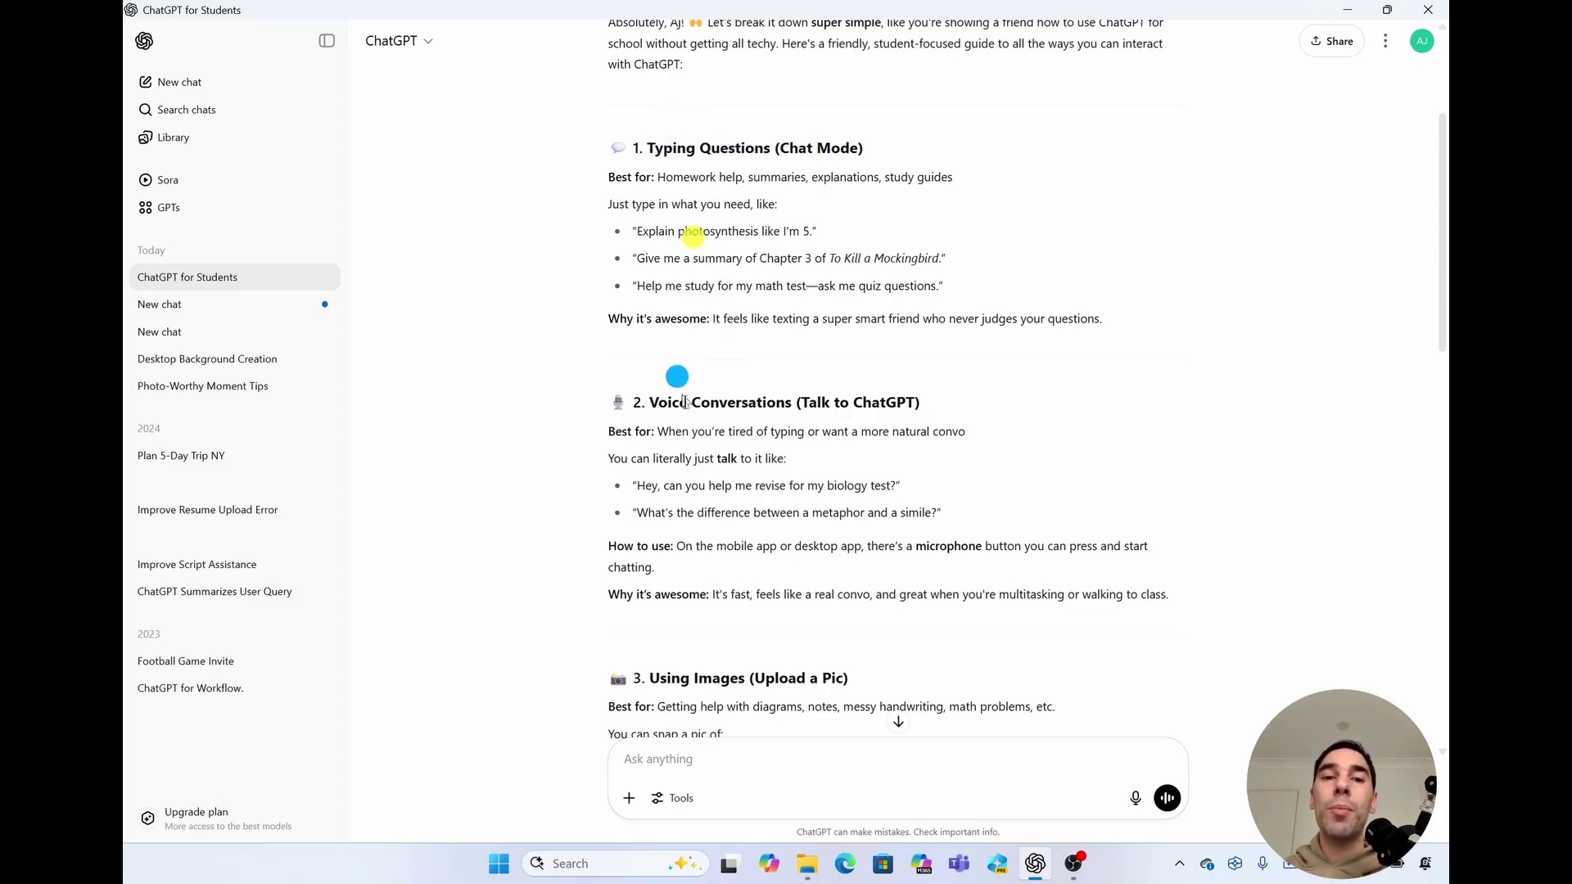
scroll(759, 606, down, 10)
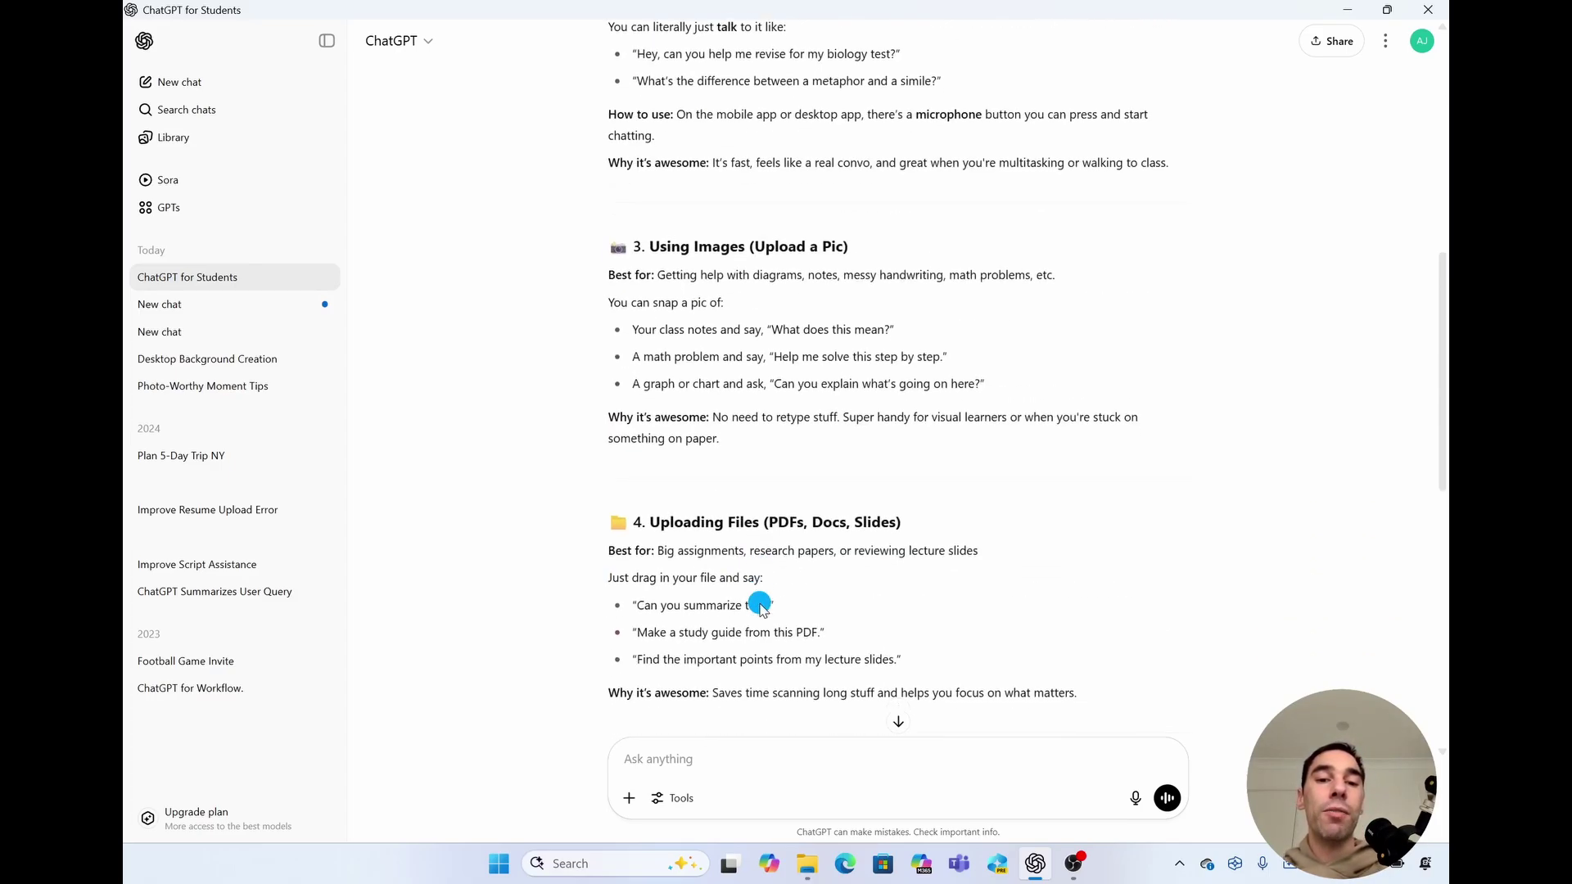
scroll(759, 606, down, 5)
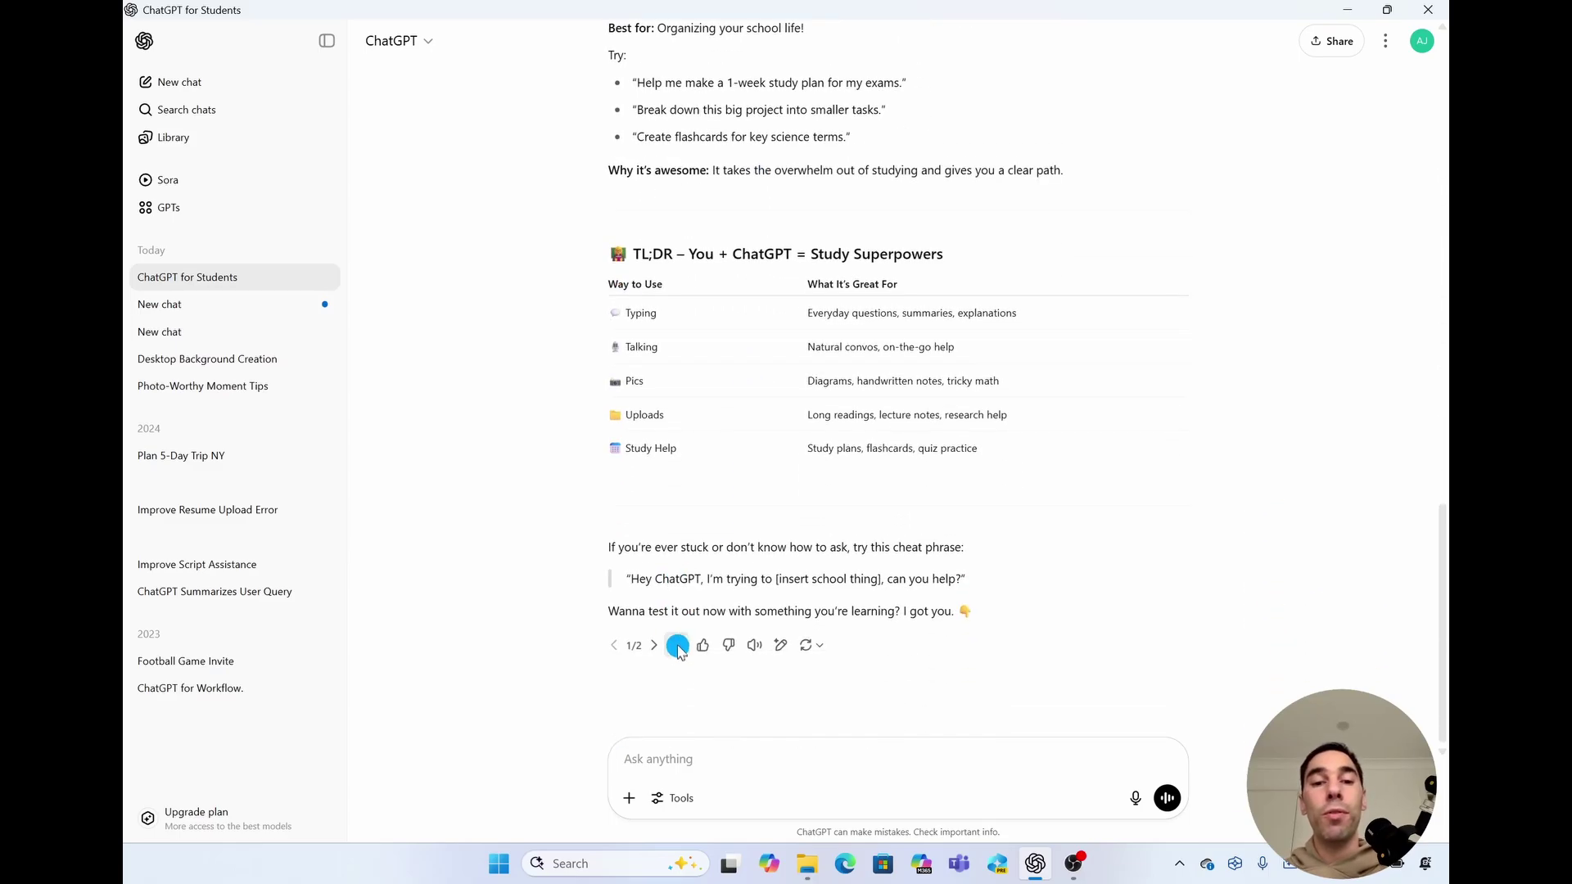
click(655, 645)
scroll(746, 471, up, 7)
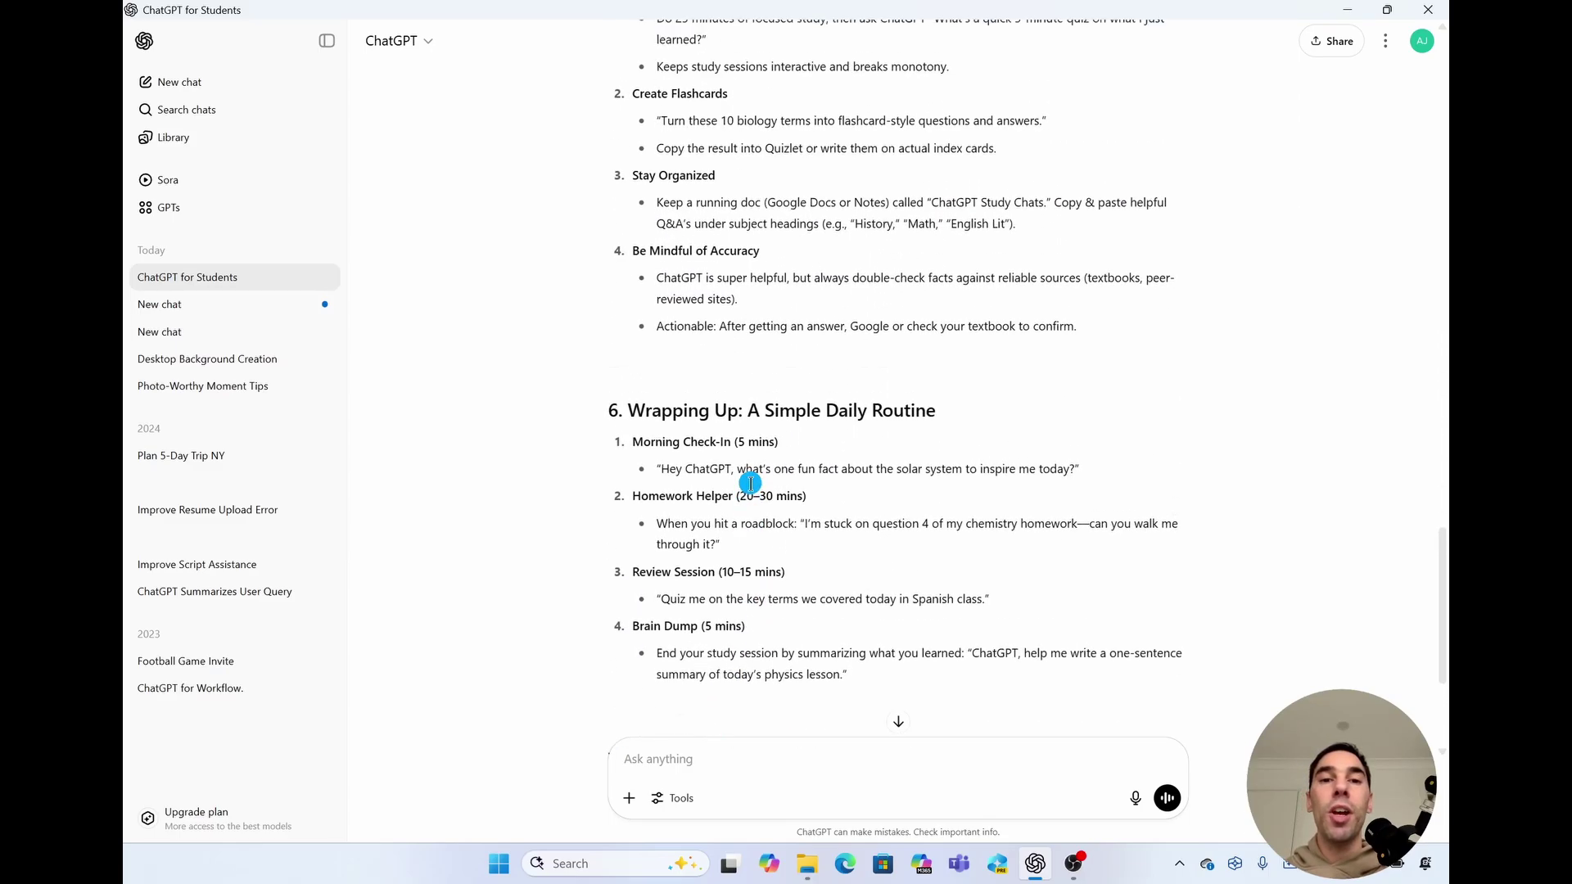
scroll(751, 489, up, 15)
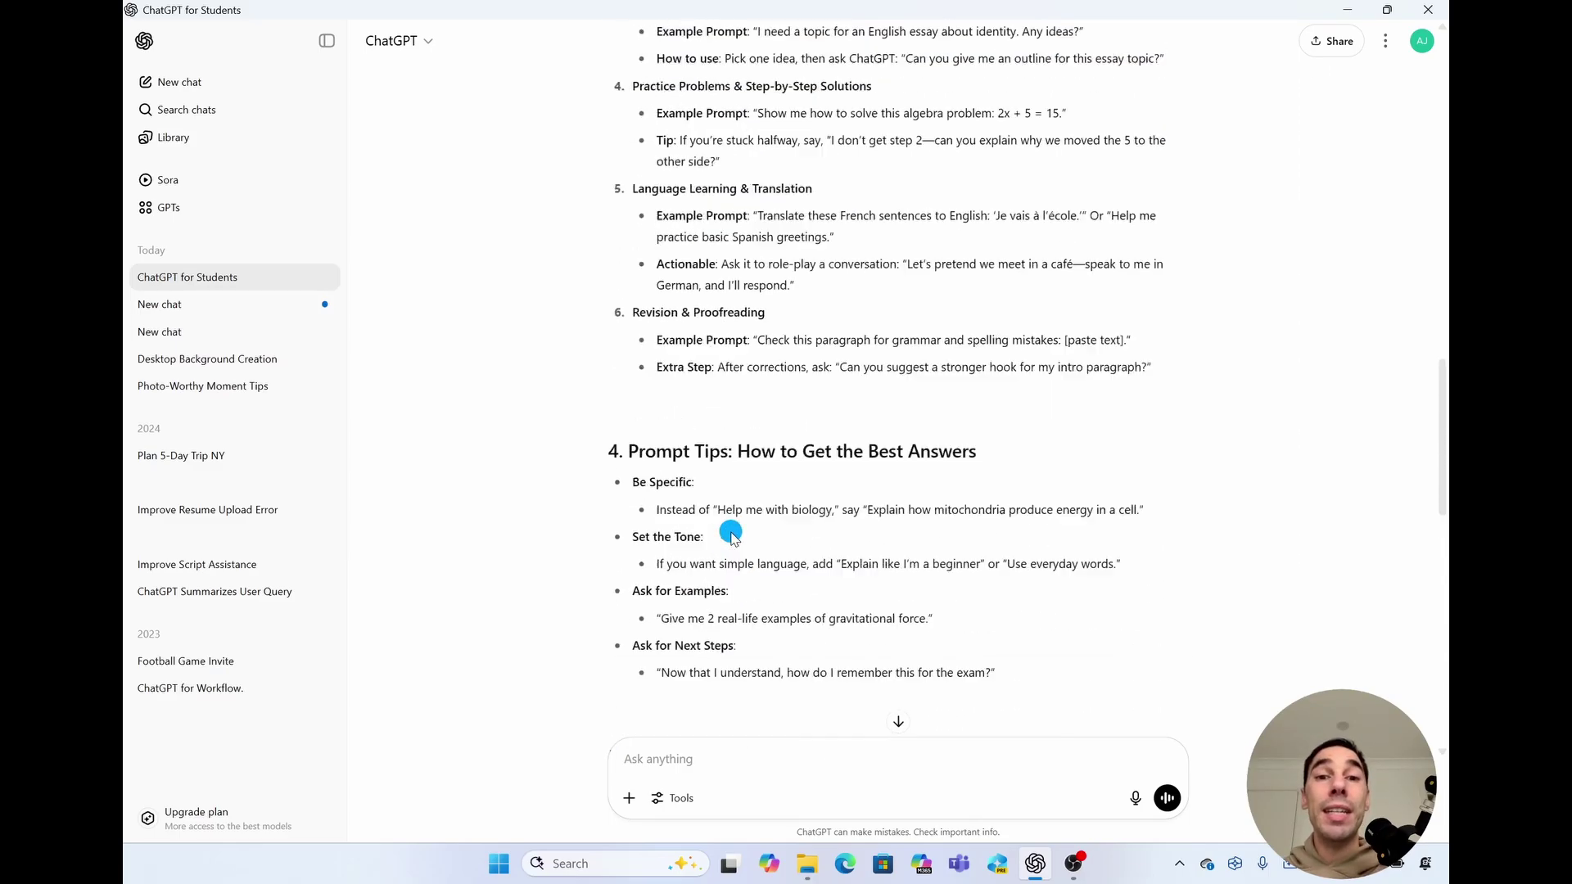
scroll(731, 536, up, 13)
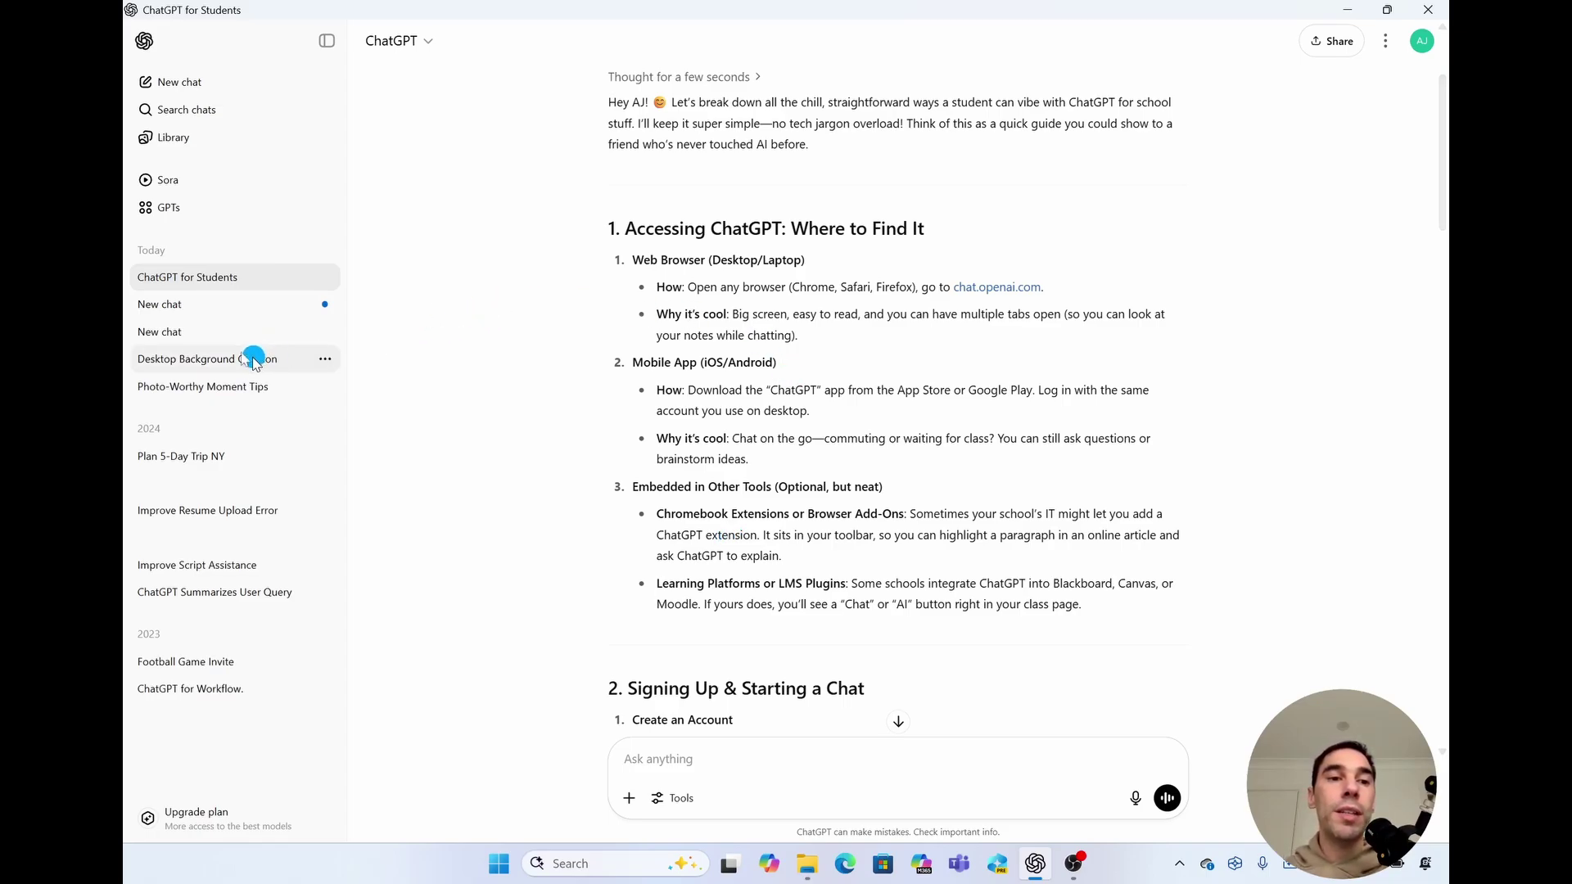
Reopen the Wallpaper creation request chat and look over the prompt and the navy wallpaper with orange-red stripes
click(202, 307)
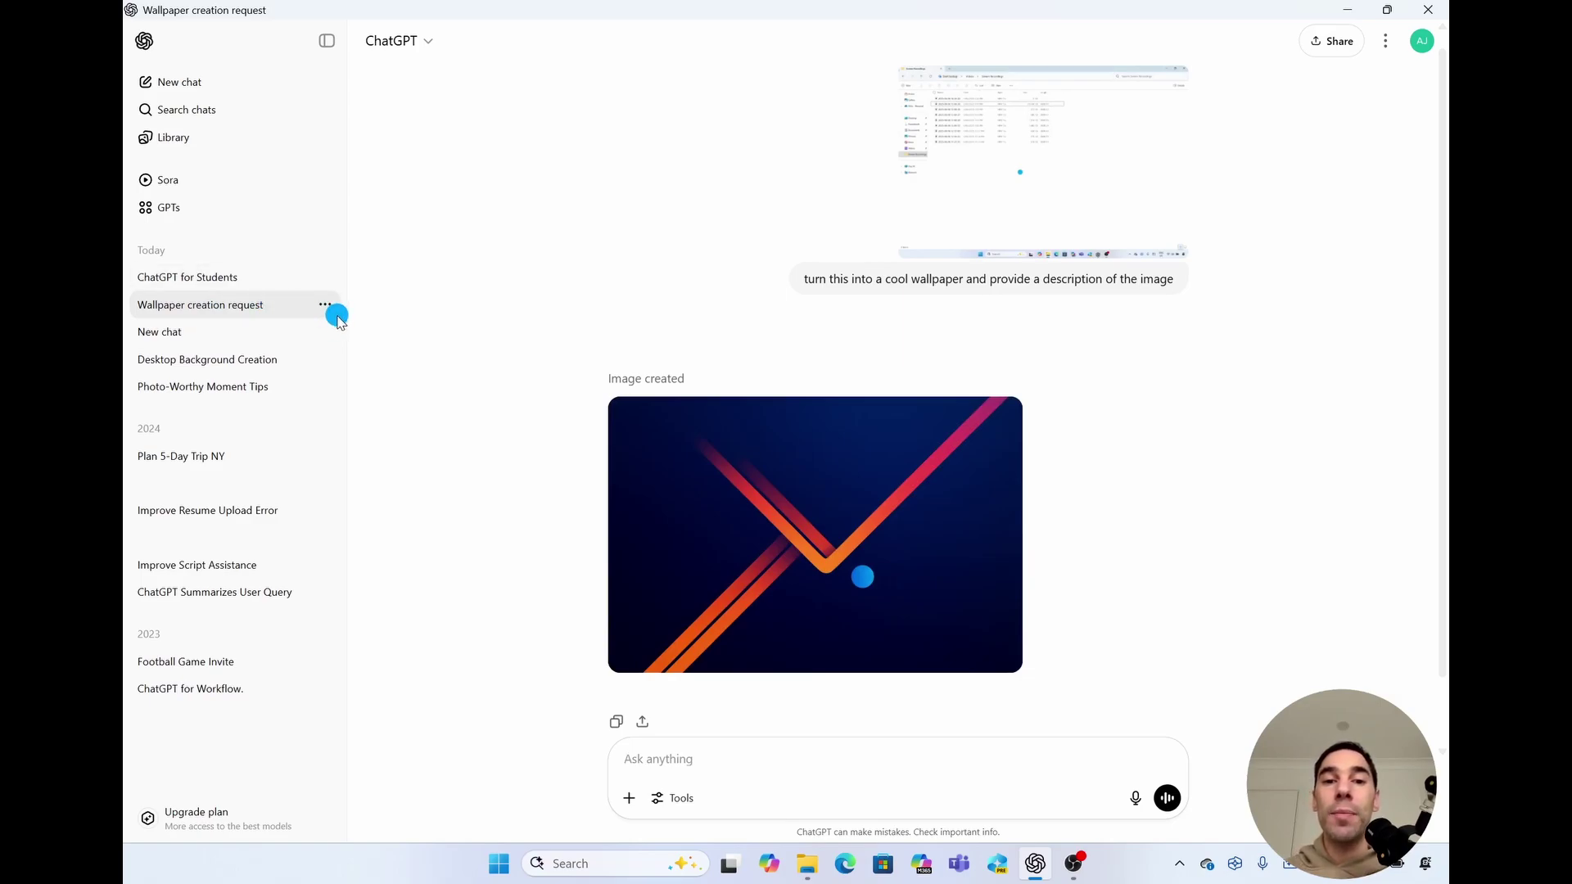
scroll(1128, 447, down, 1)
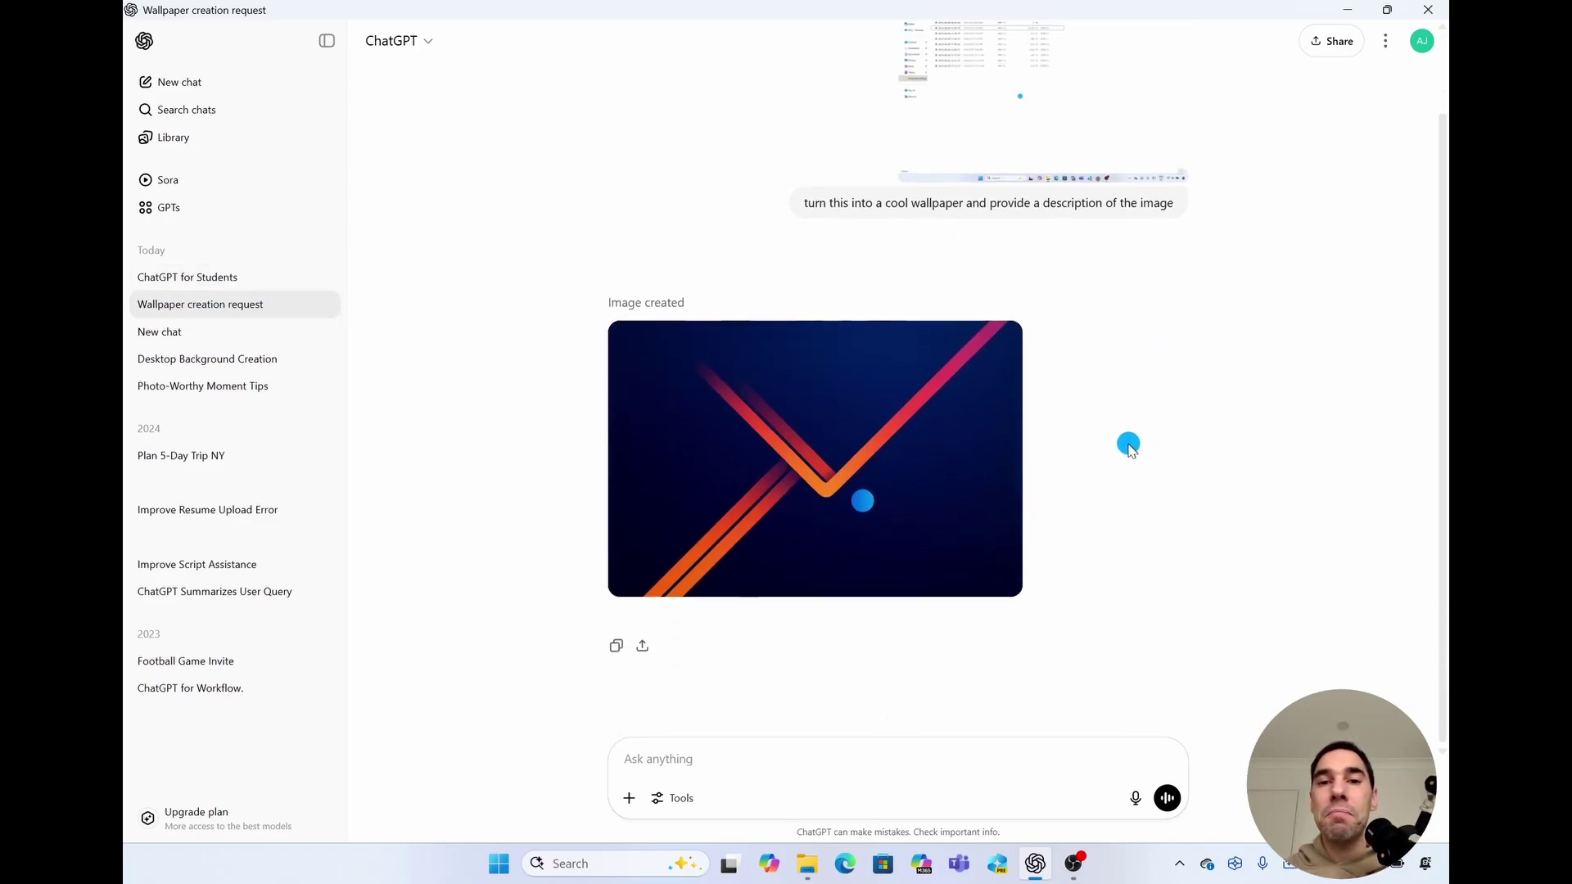
drag(873, 205, 1081, 203)
click(1084, 203)
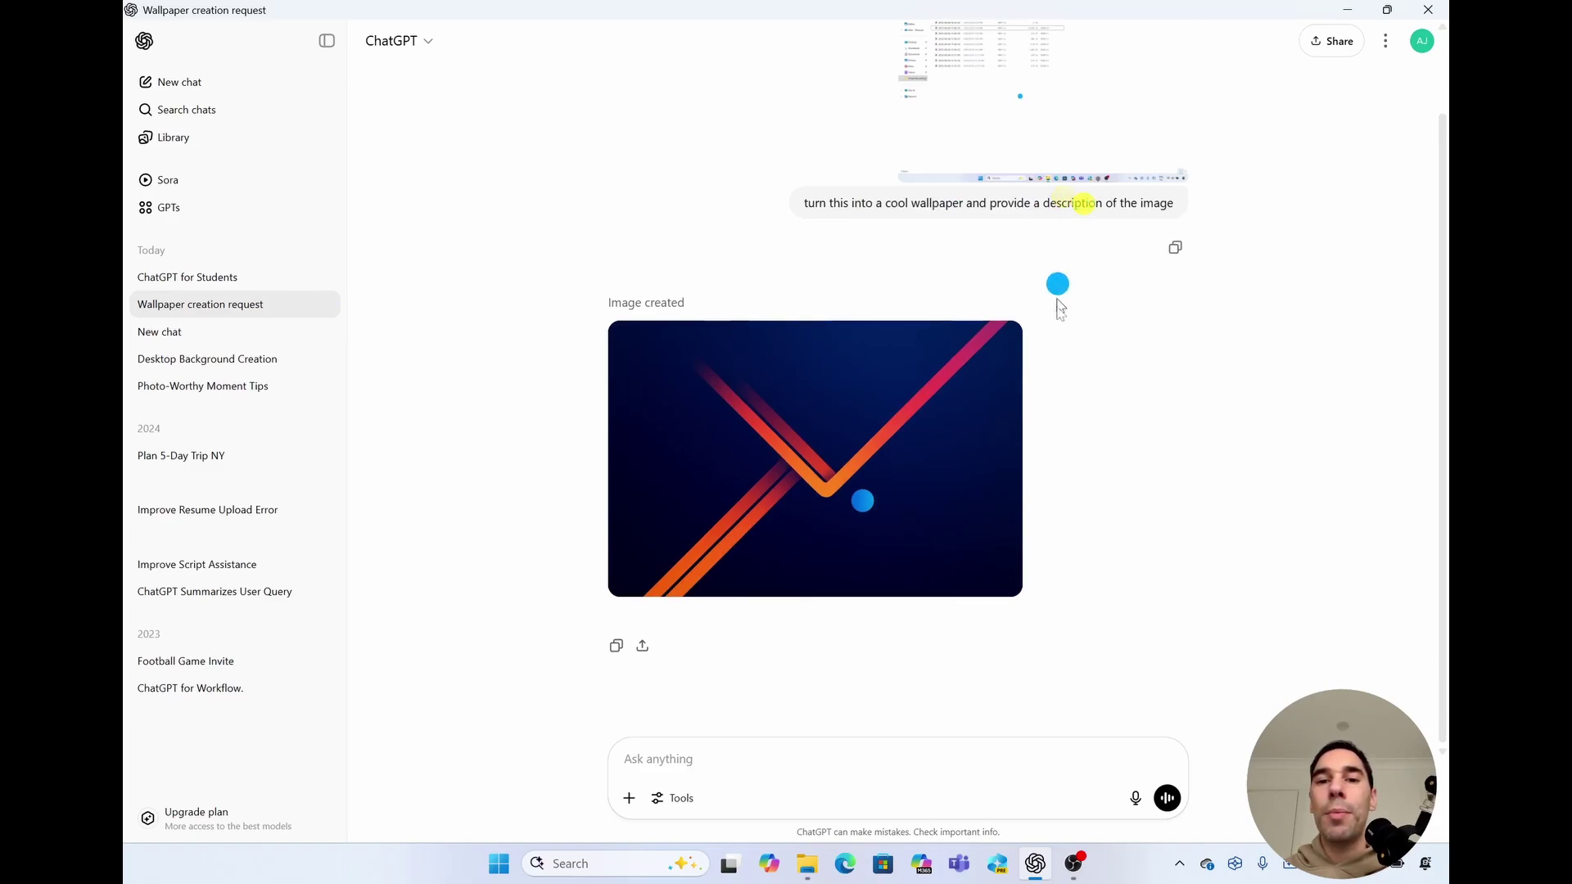
scroll(1081, 502, up, 1)
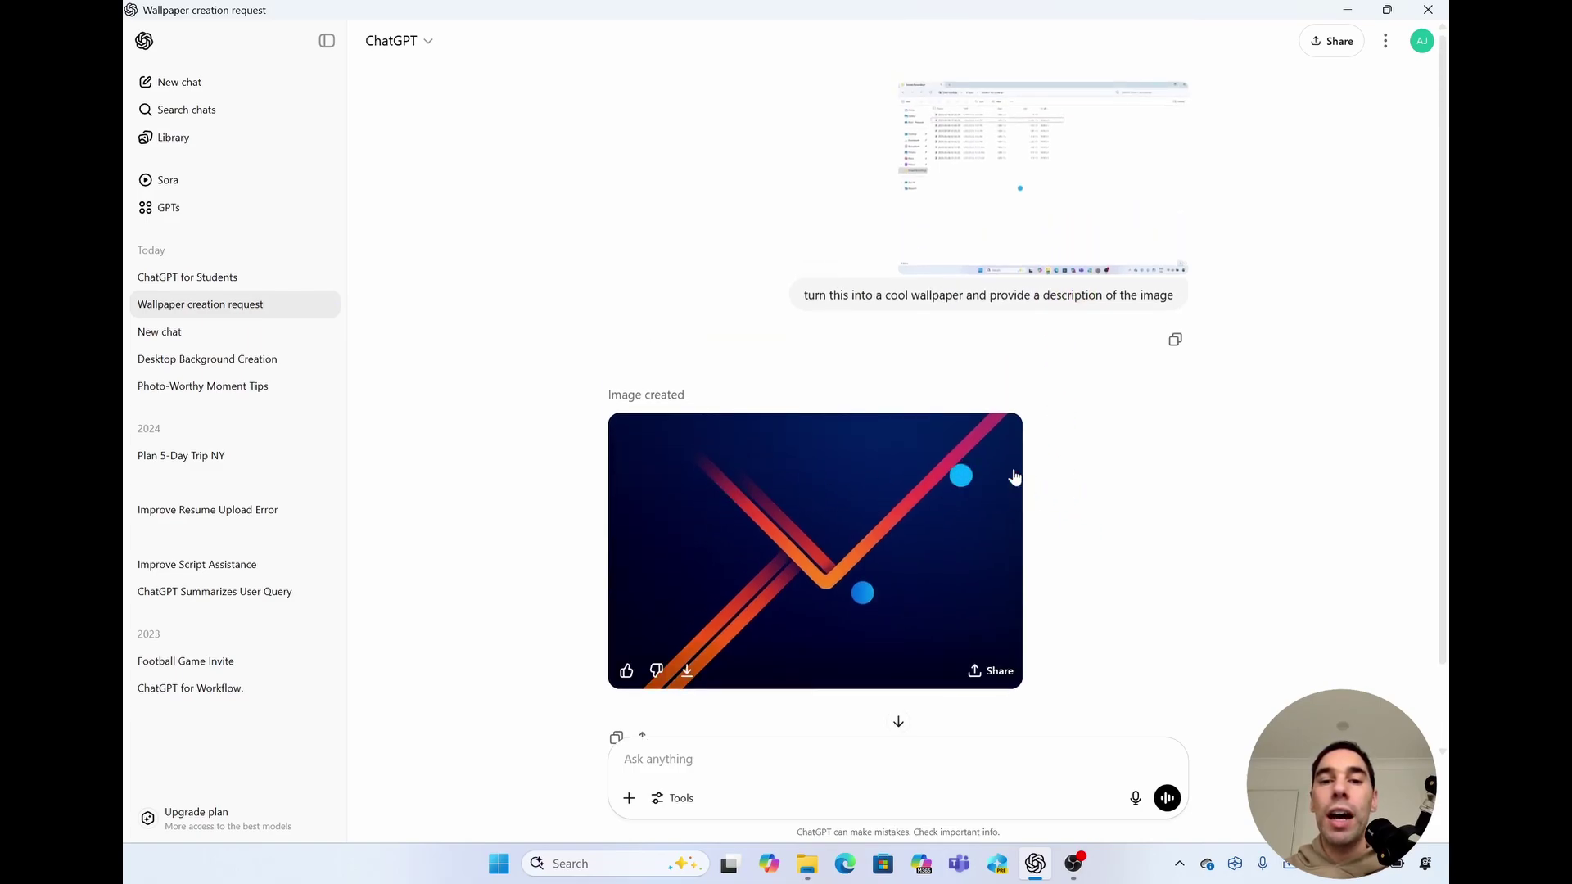
scroll(1147, 524, down, 1)
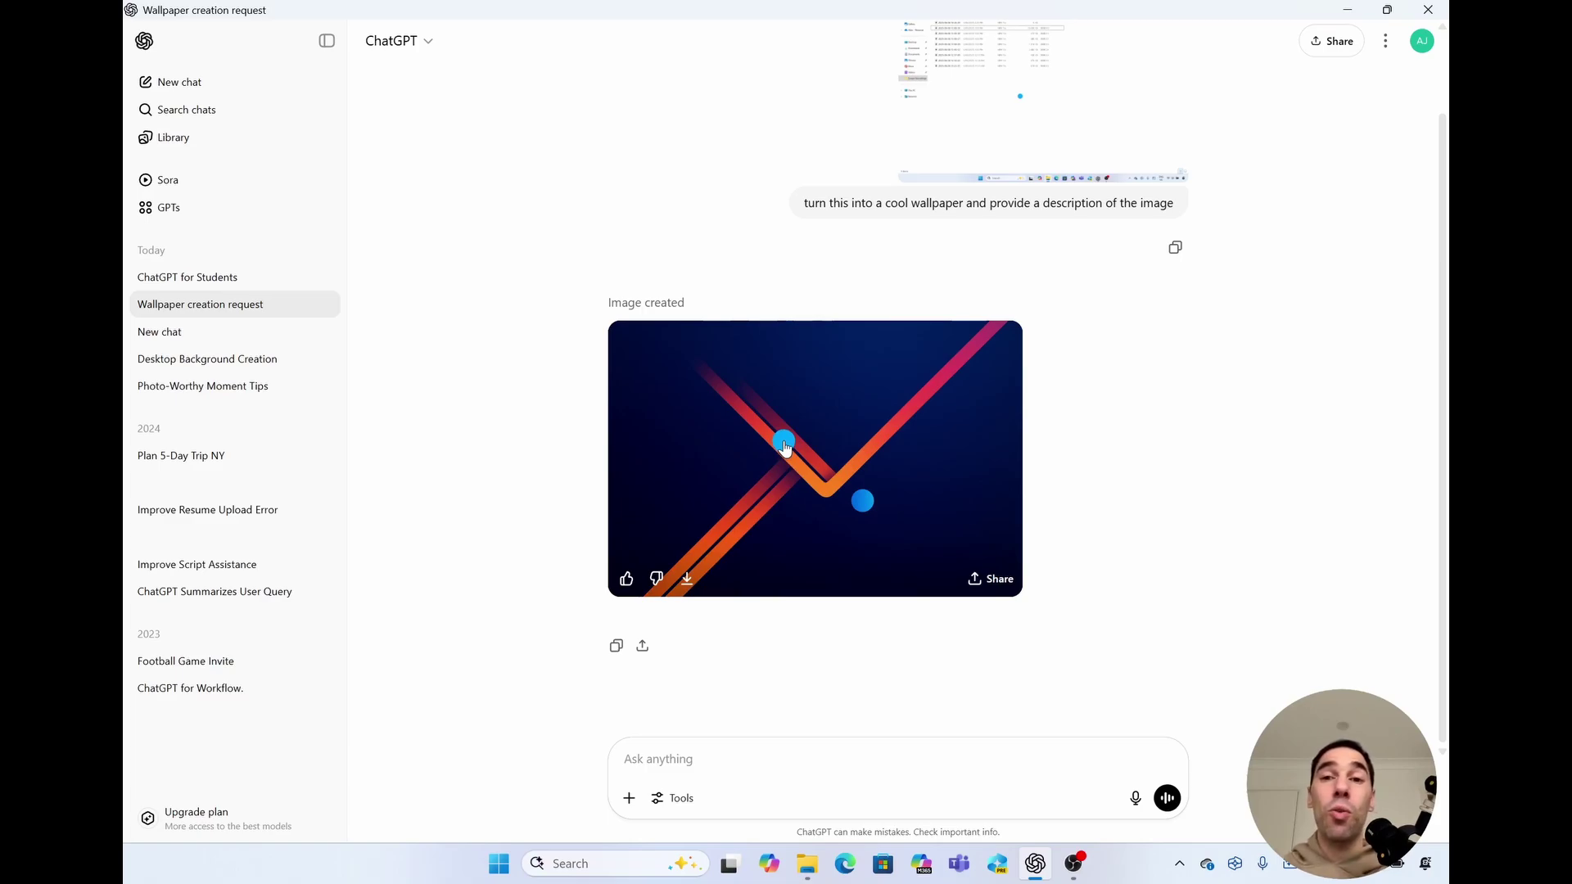
scroll(982, 235, up, 1)
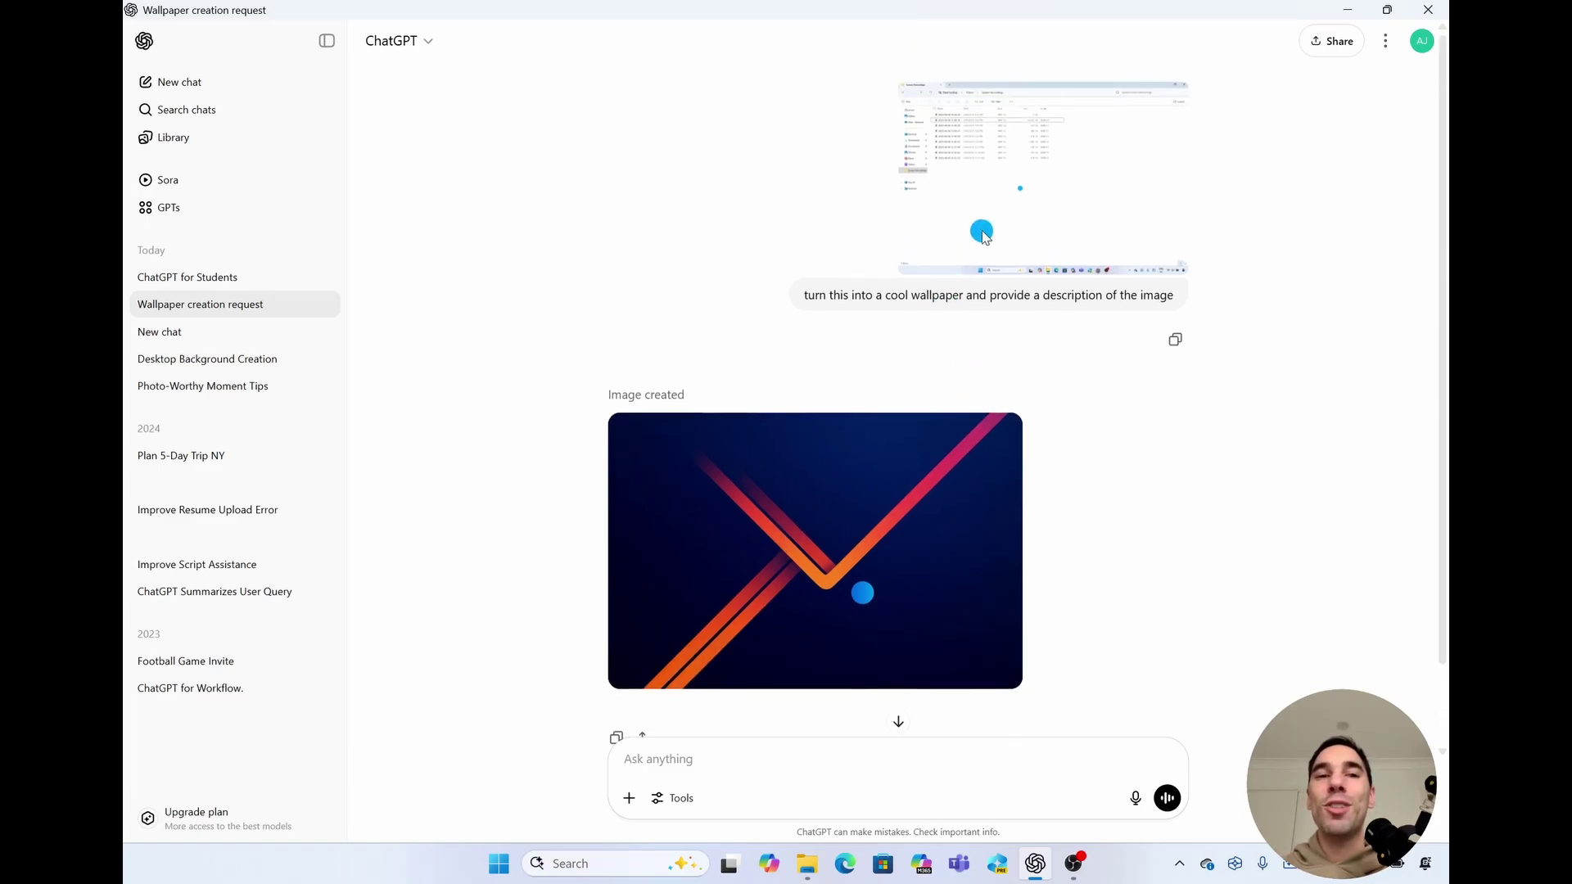
scroll(993, 390, down, 1)
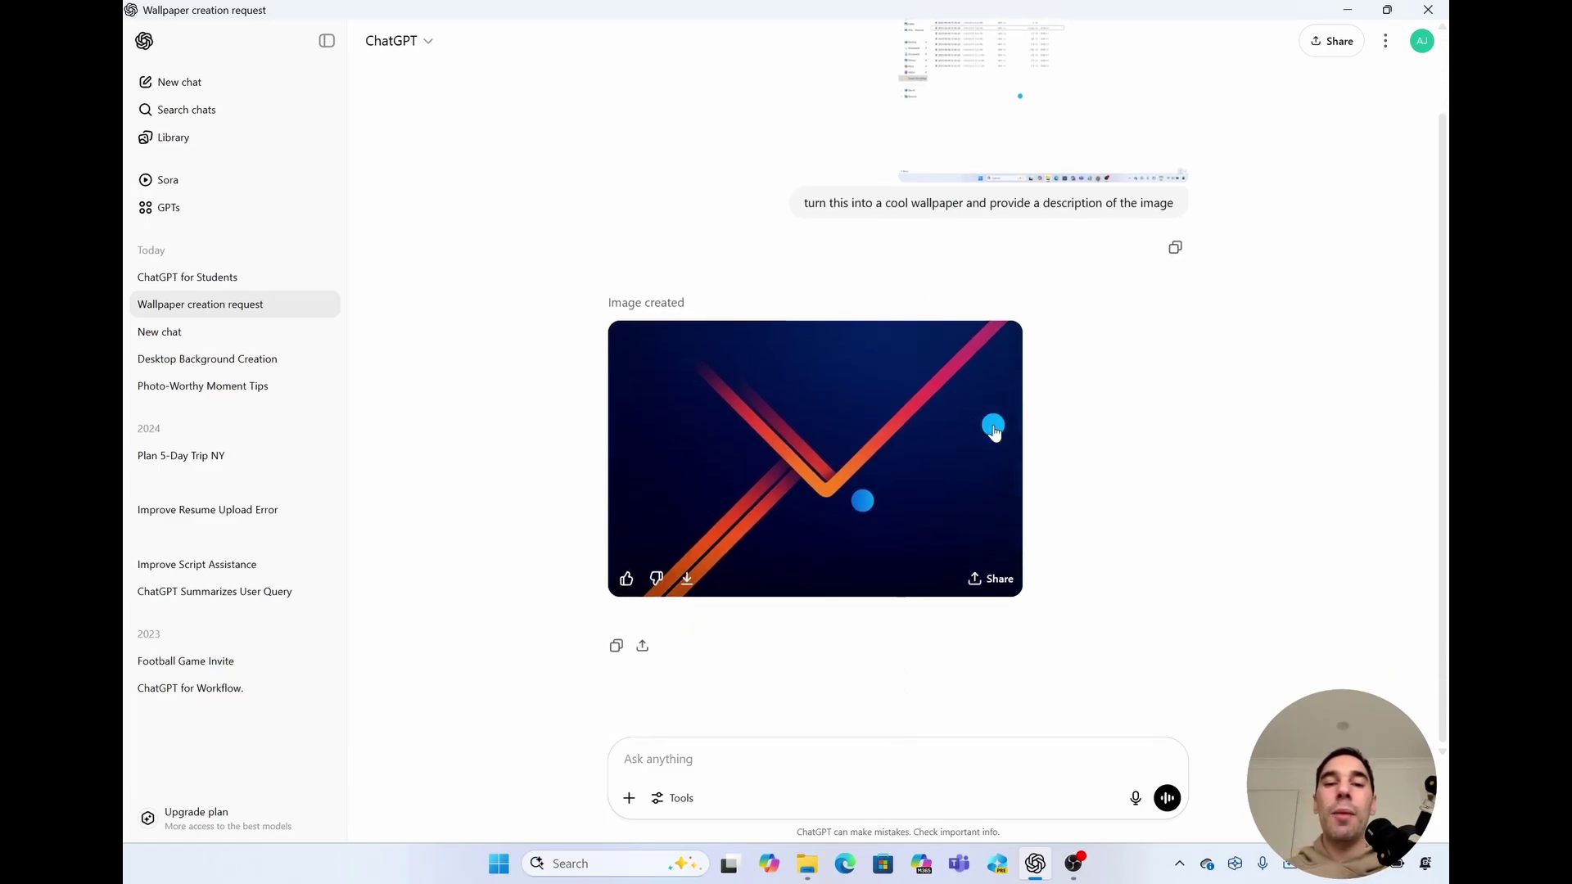
Dislike the wallpaper image and submit the reason 'Didn't fully follow instructions'
click(655, 579)
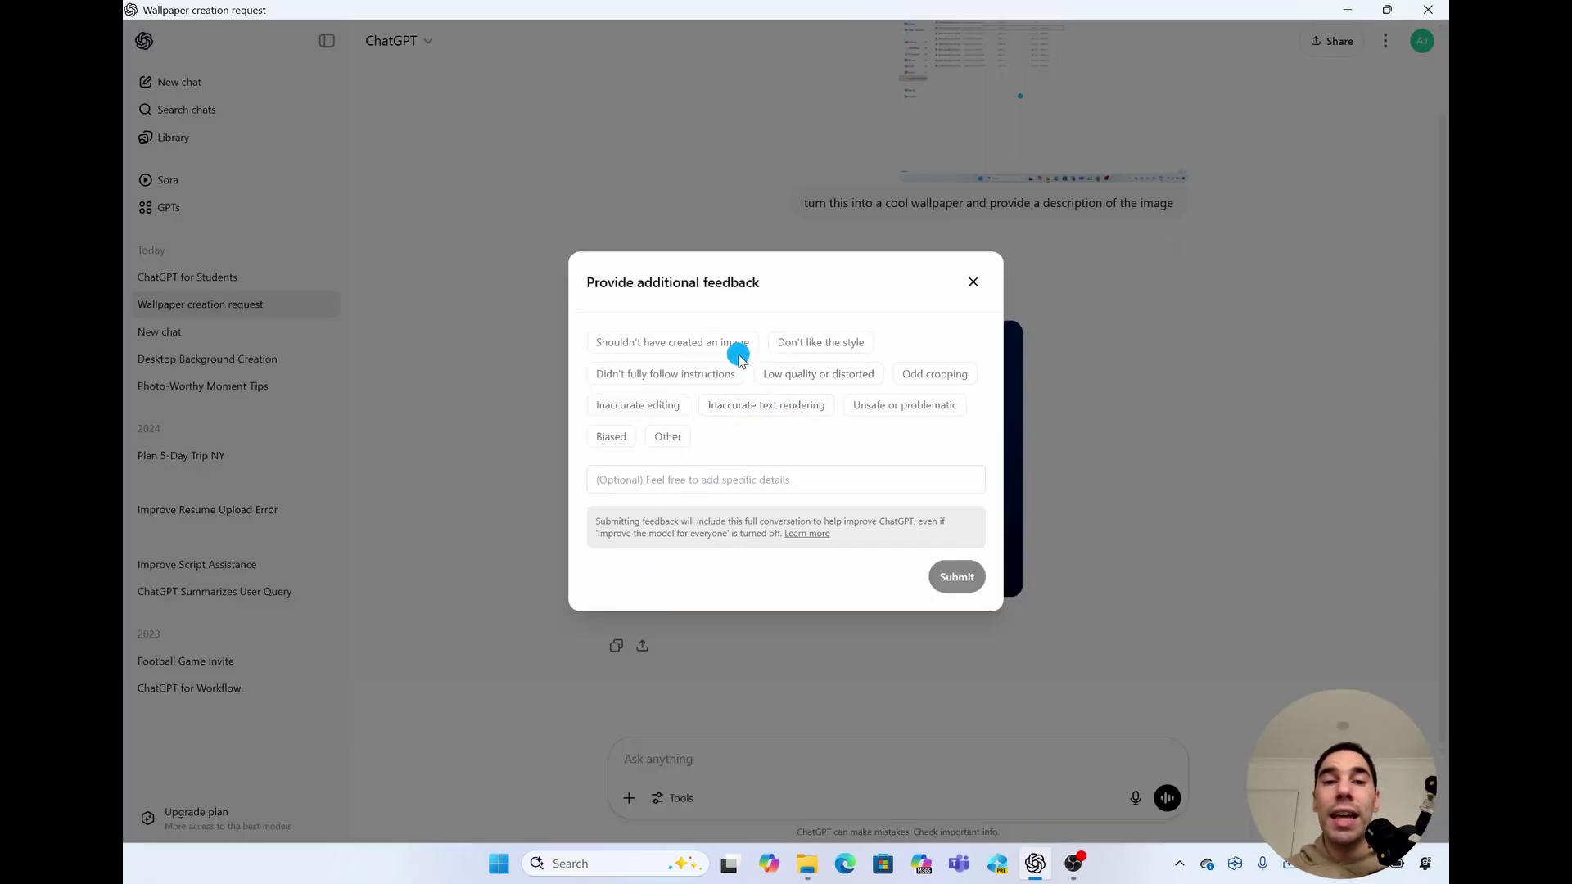
click(705, 374)
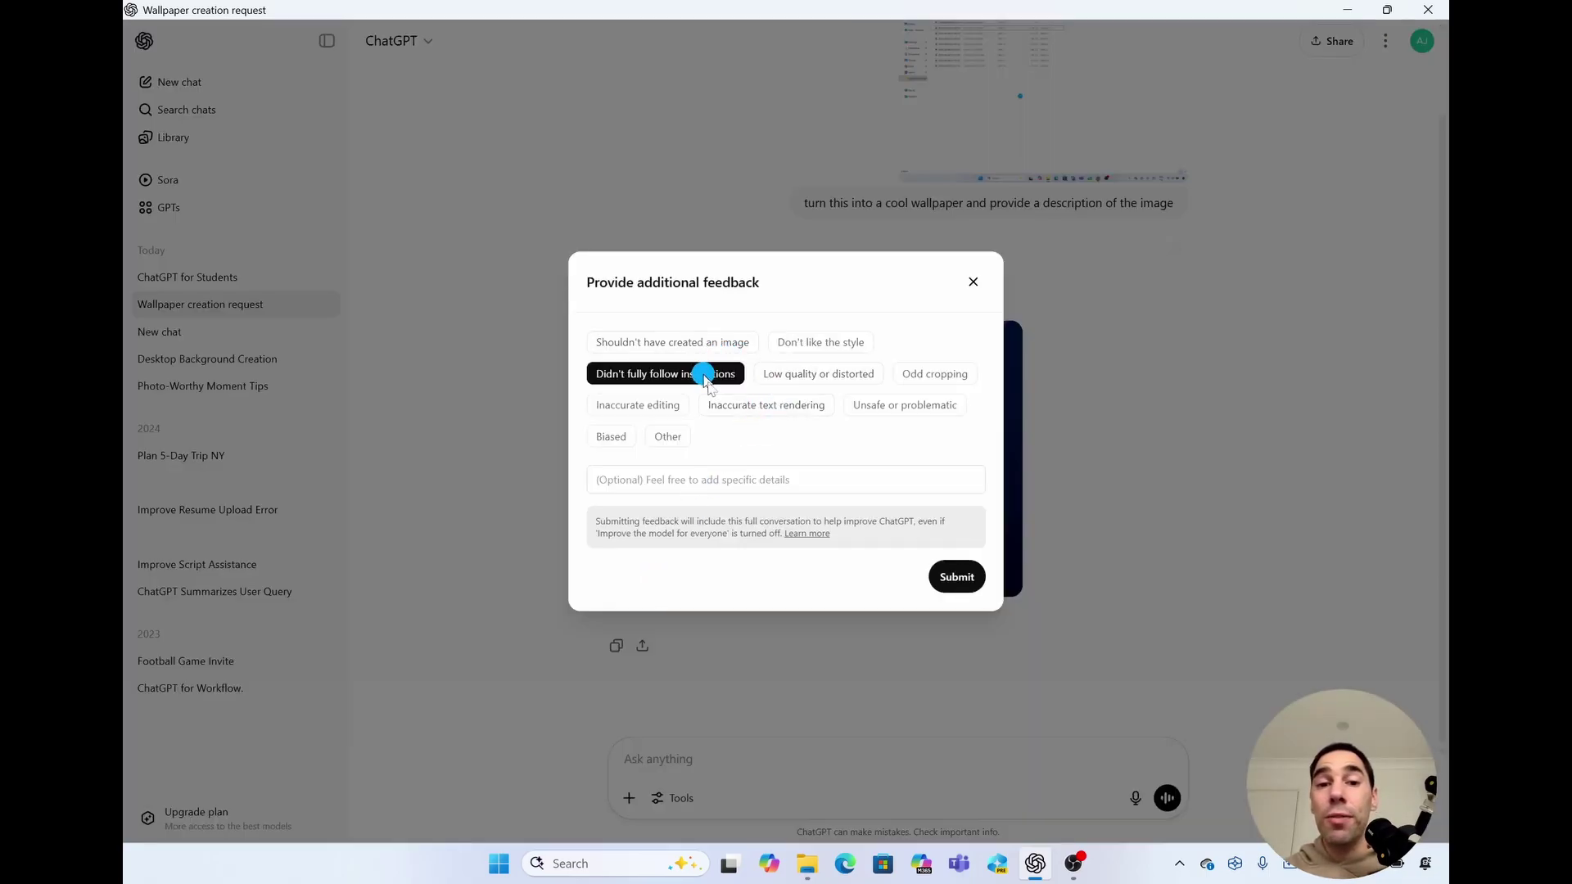
click(960, 578)
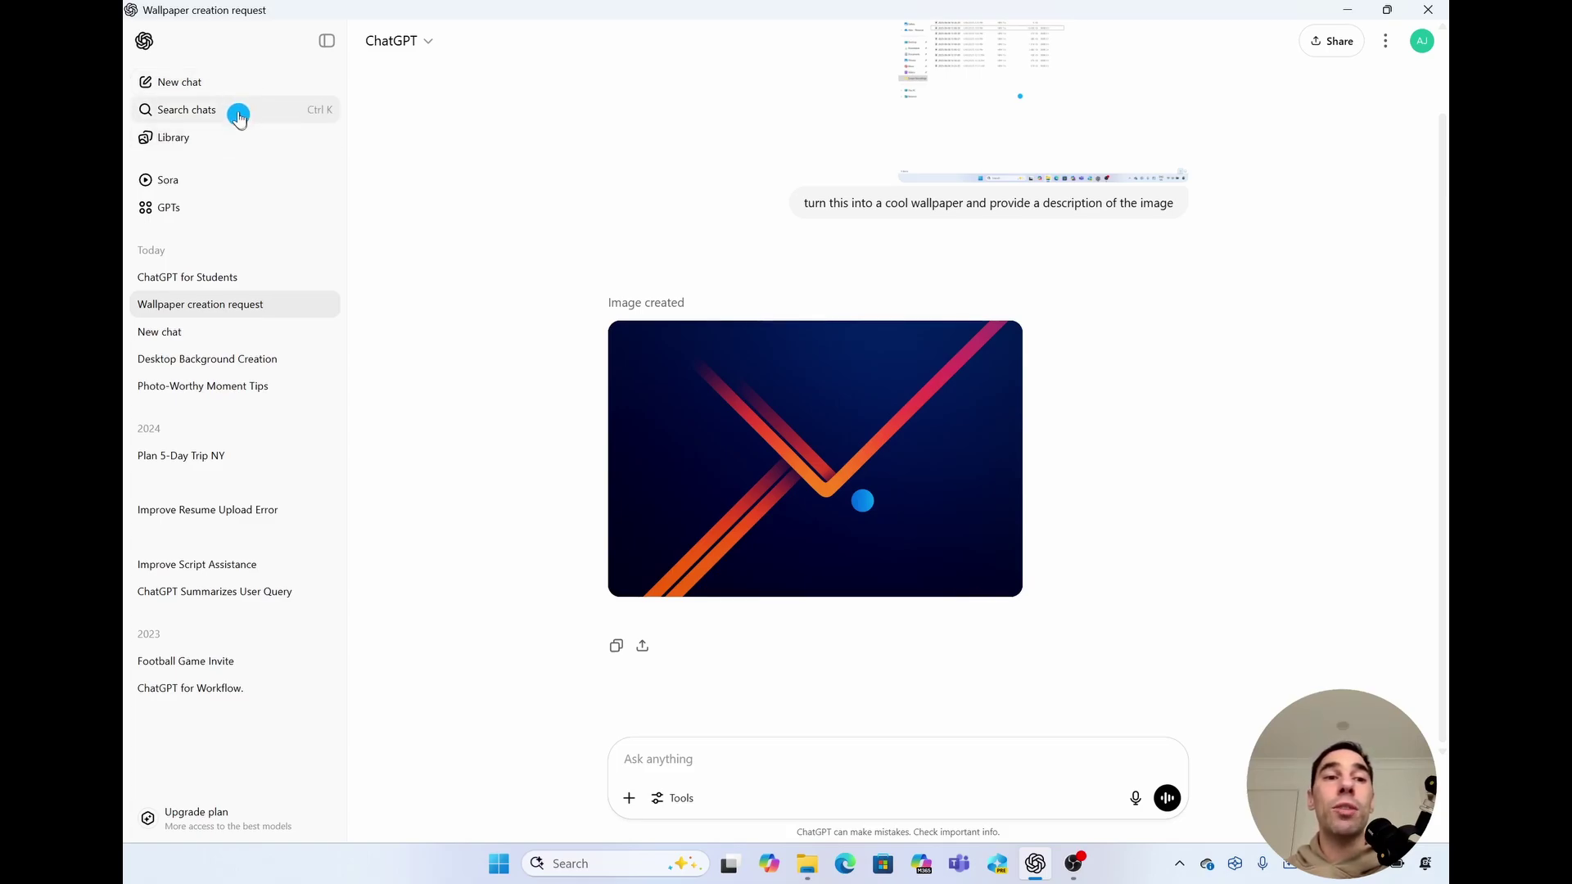
Start a fresh chat and launch voice mode from the prompt box
click(233, 85)
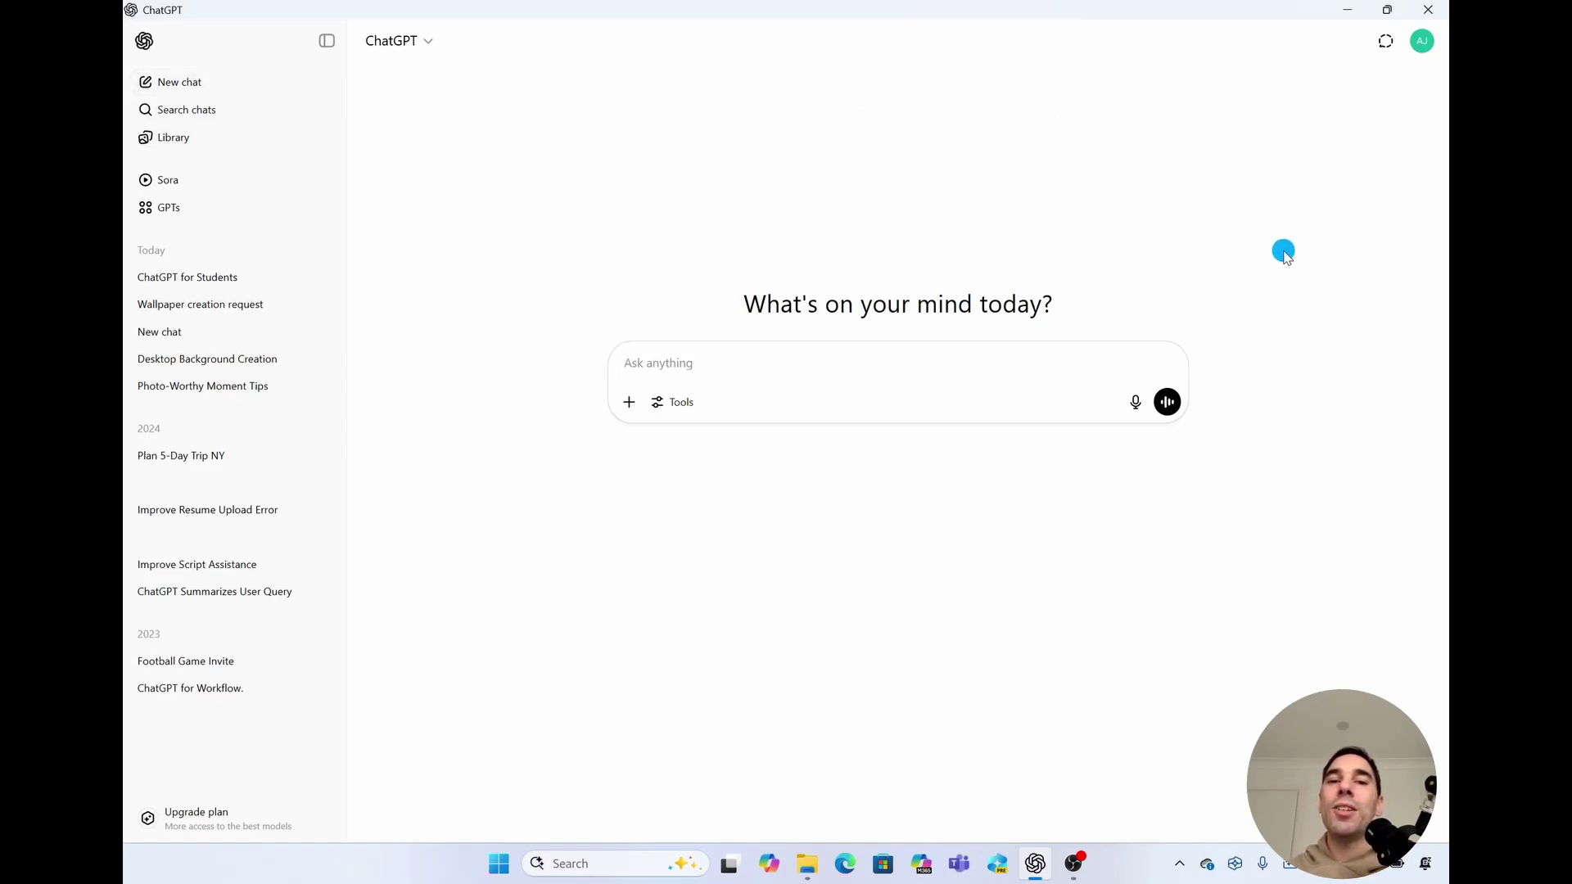
click(1170, 403)
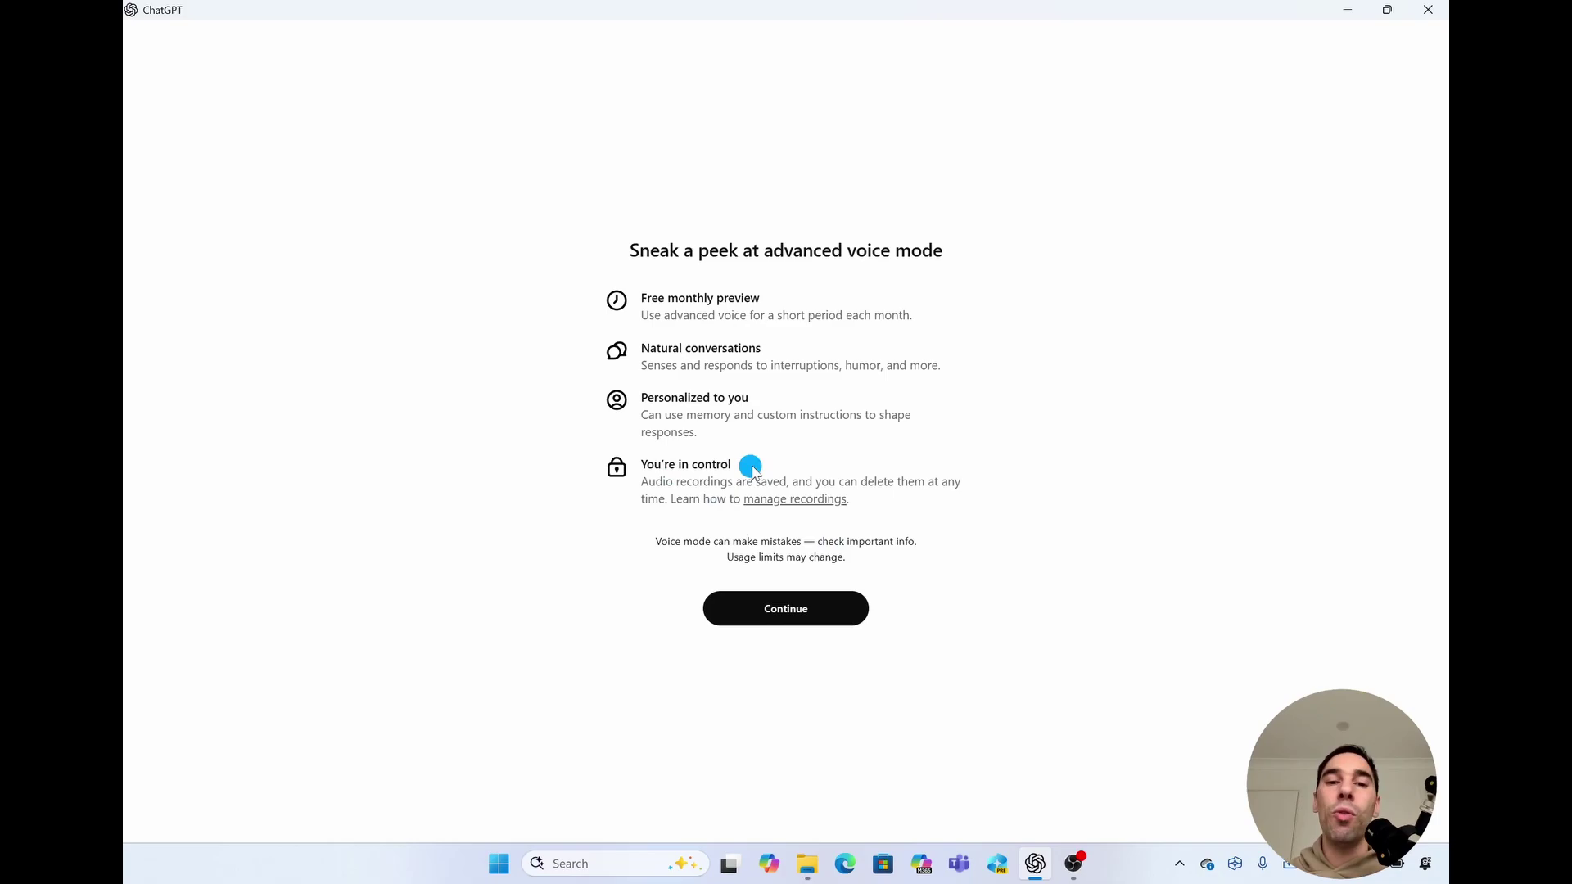
Choose the Juniper voice, start the voice chat, and allow camera and firewall access
click(803, 616)
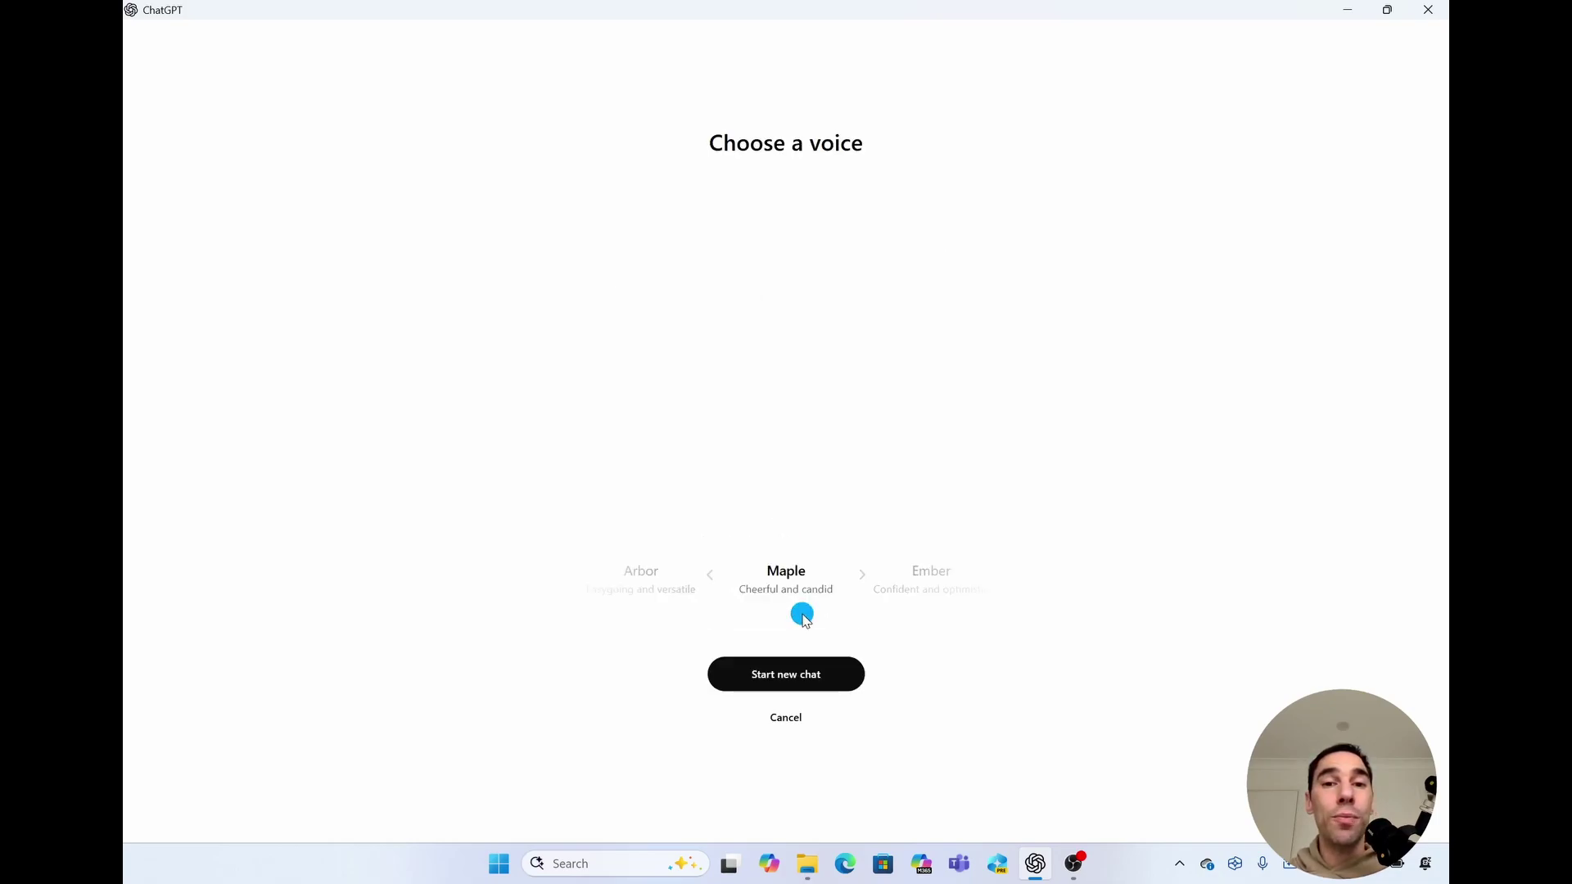
click(863, 576)
click(865, 577)
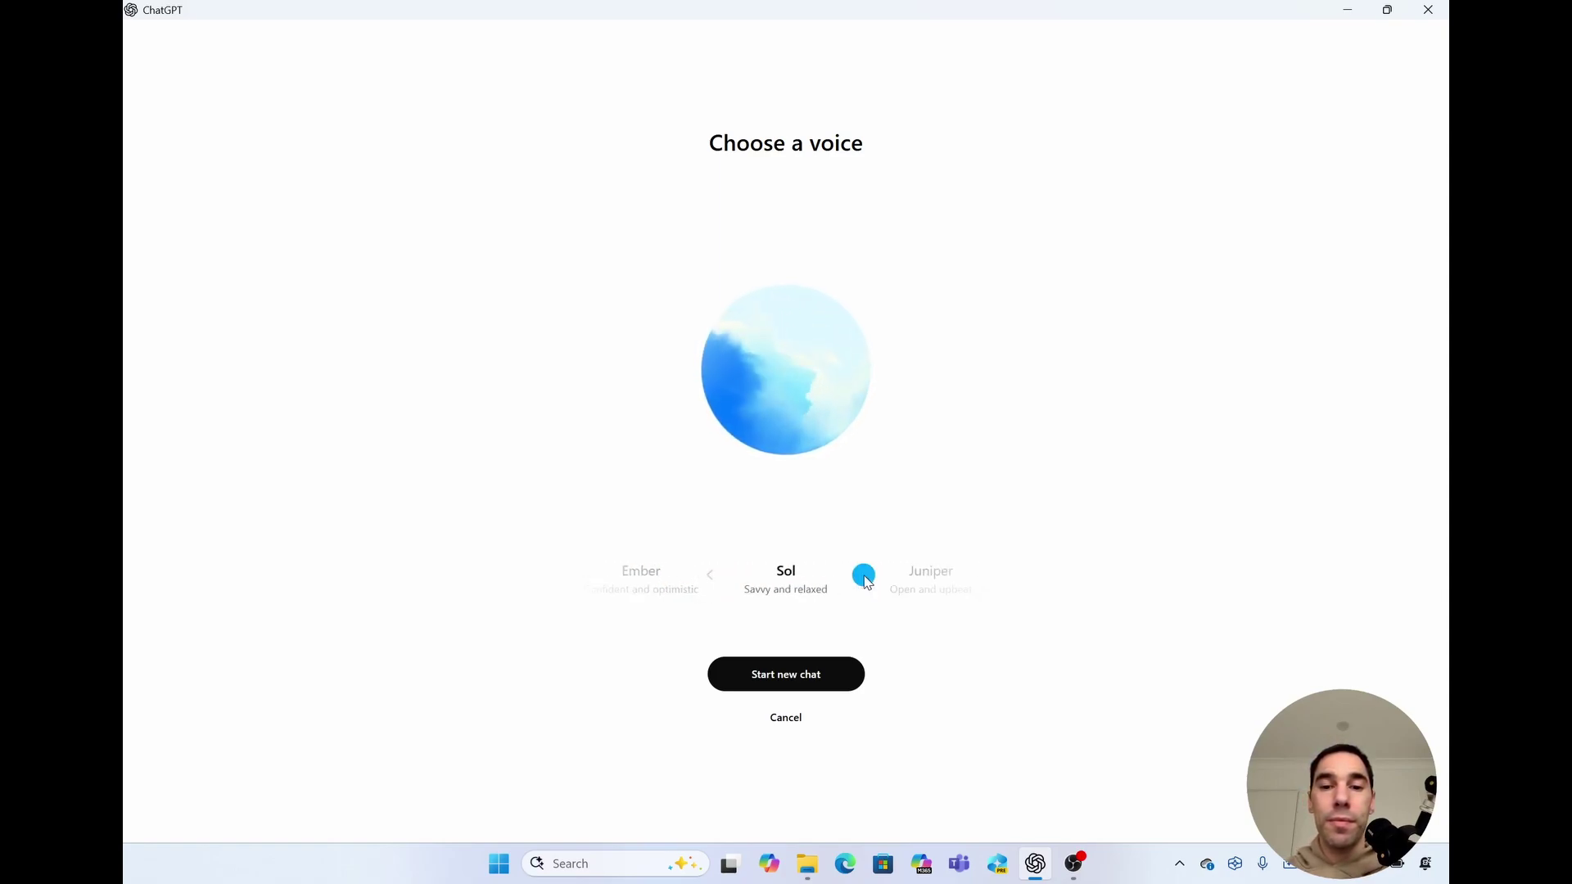
click(864, 576)
click(818, 674)
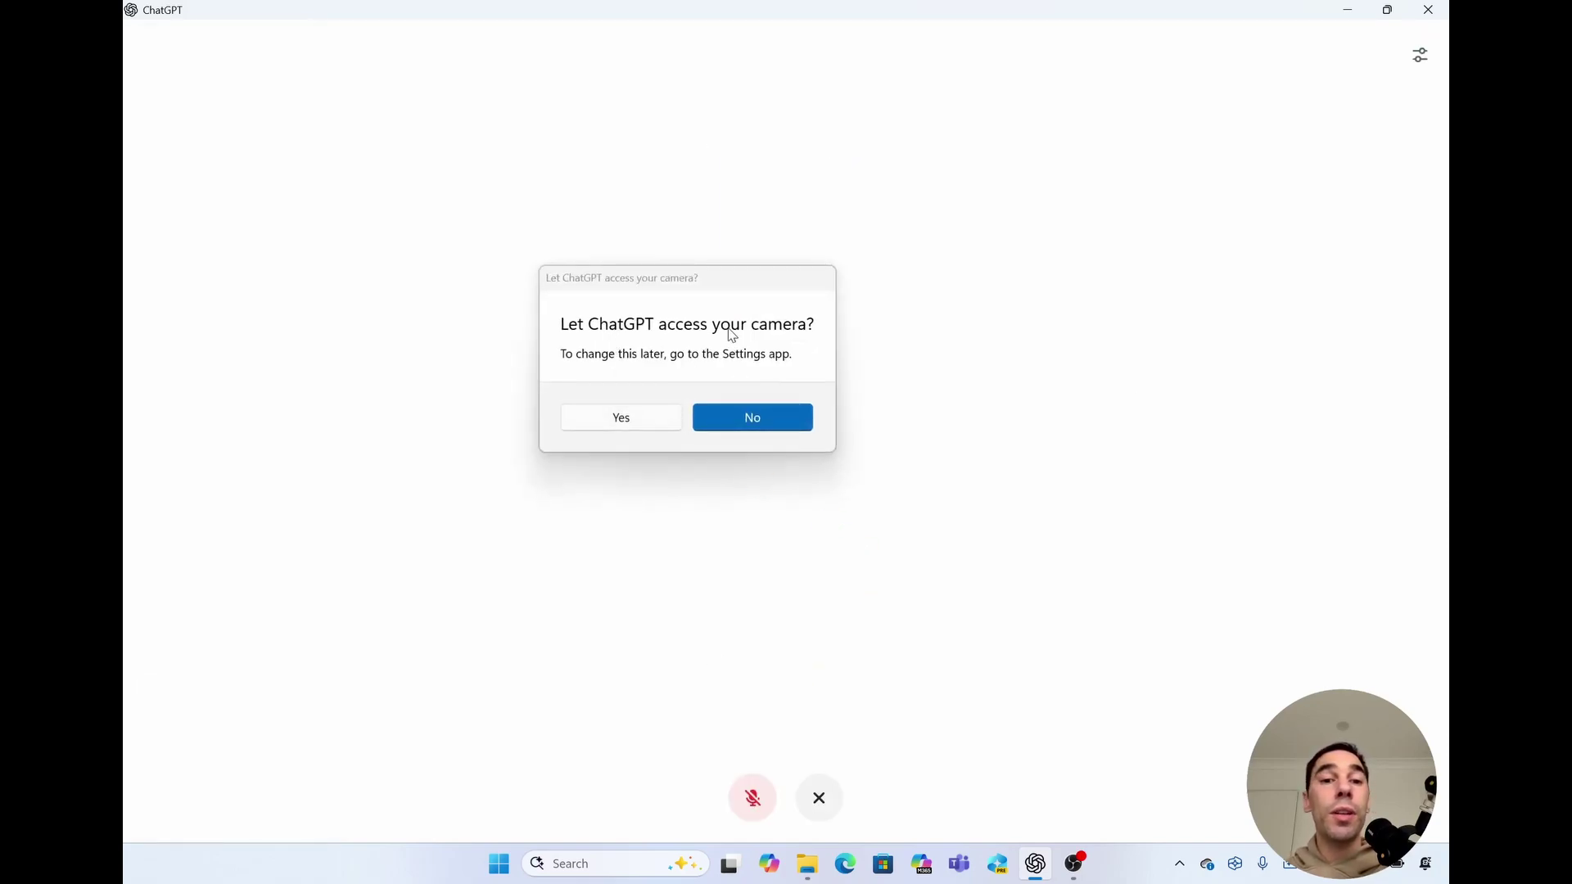
click(647, 427)
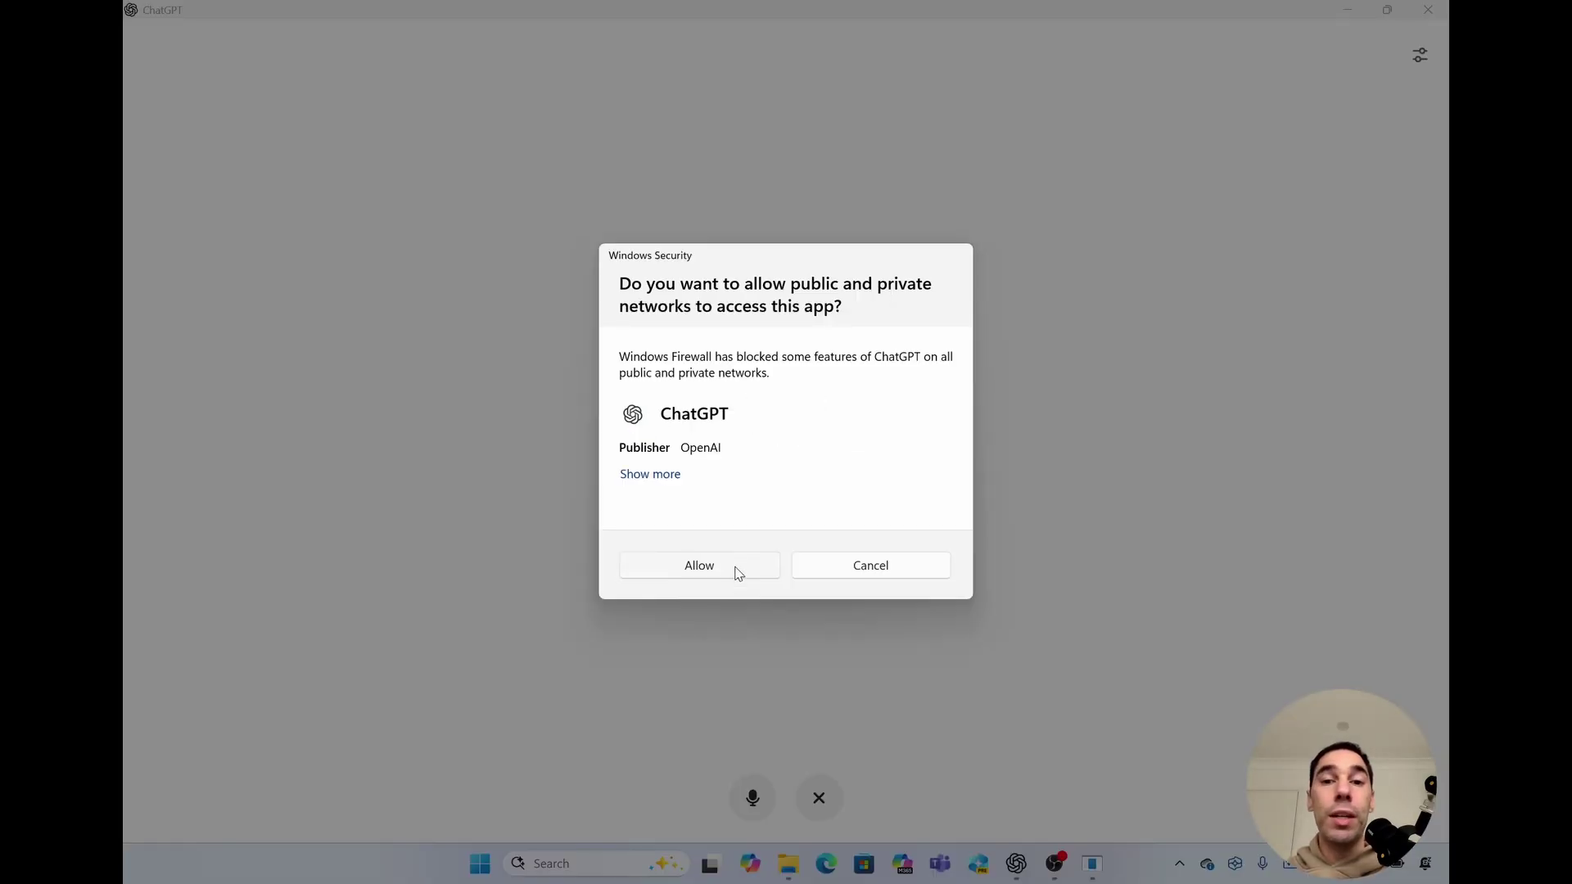
click(736, 571)
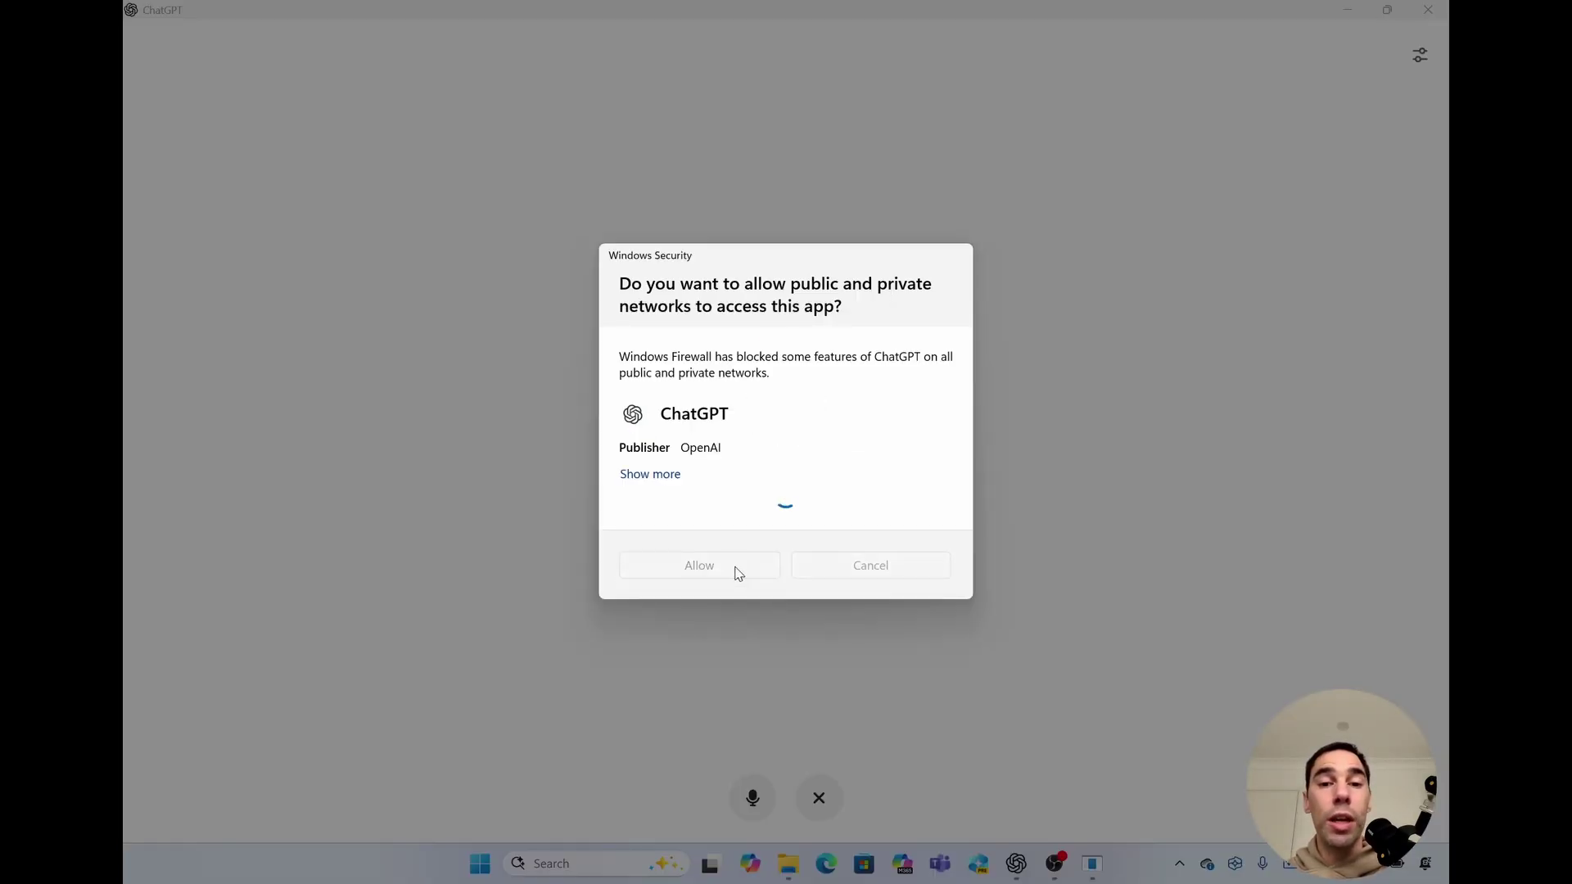
Mute the microphone, then adjust speaker volume with the mute and raise-volume keys
click(750, 801)
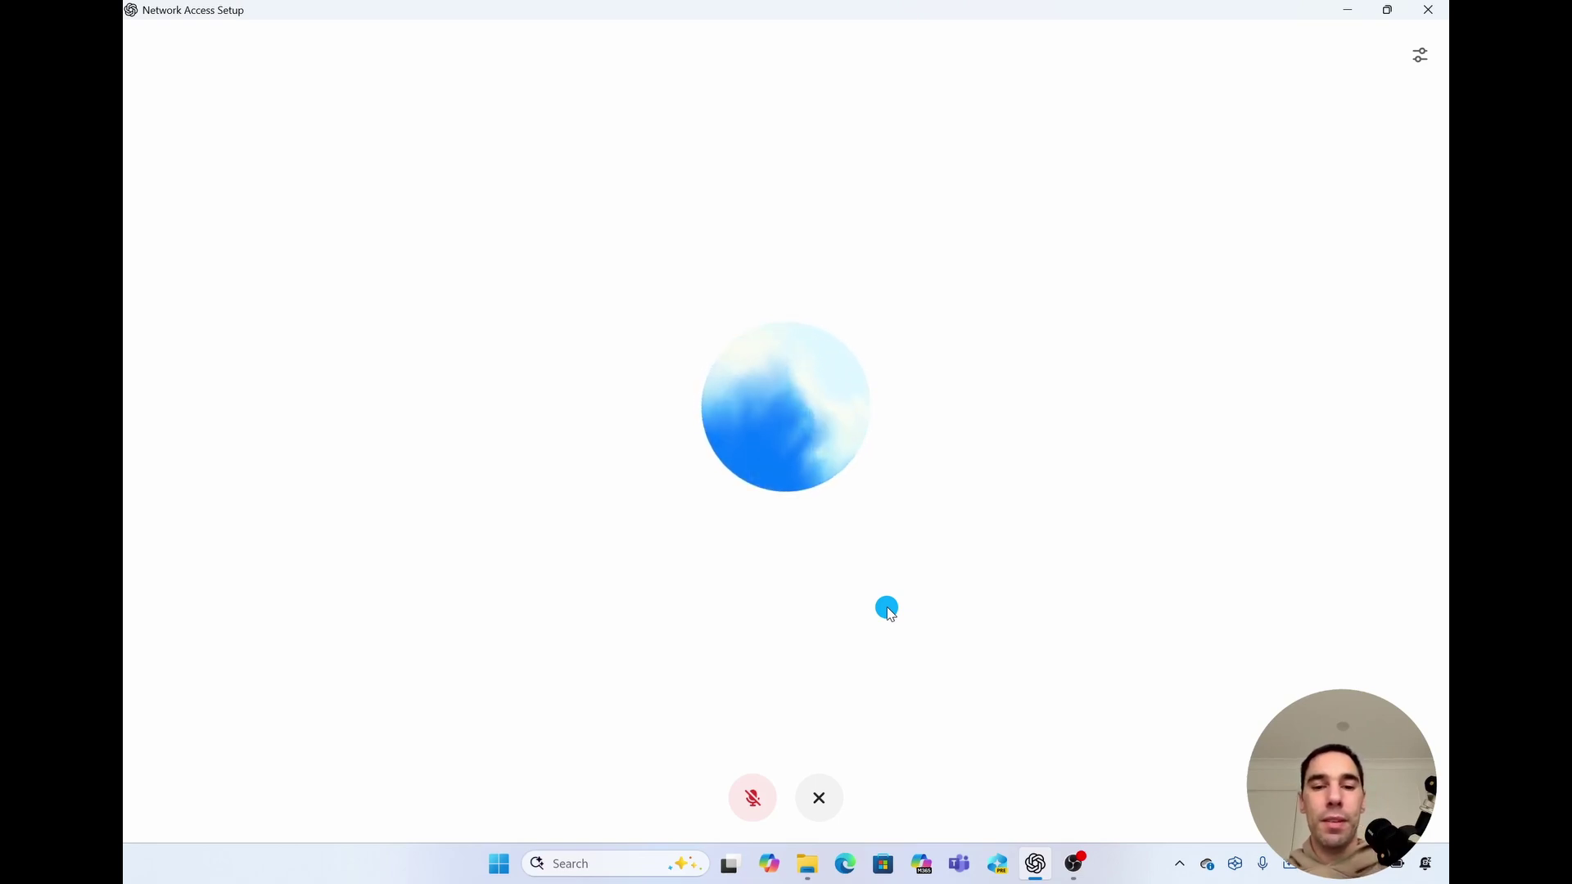
key(XF86AudioMute)
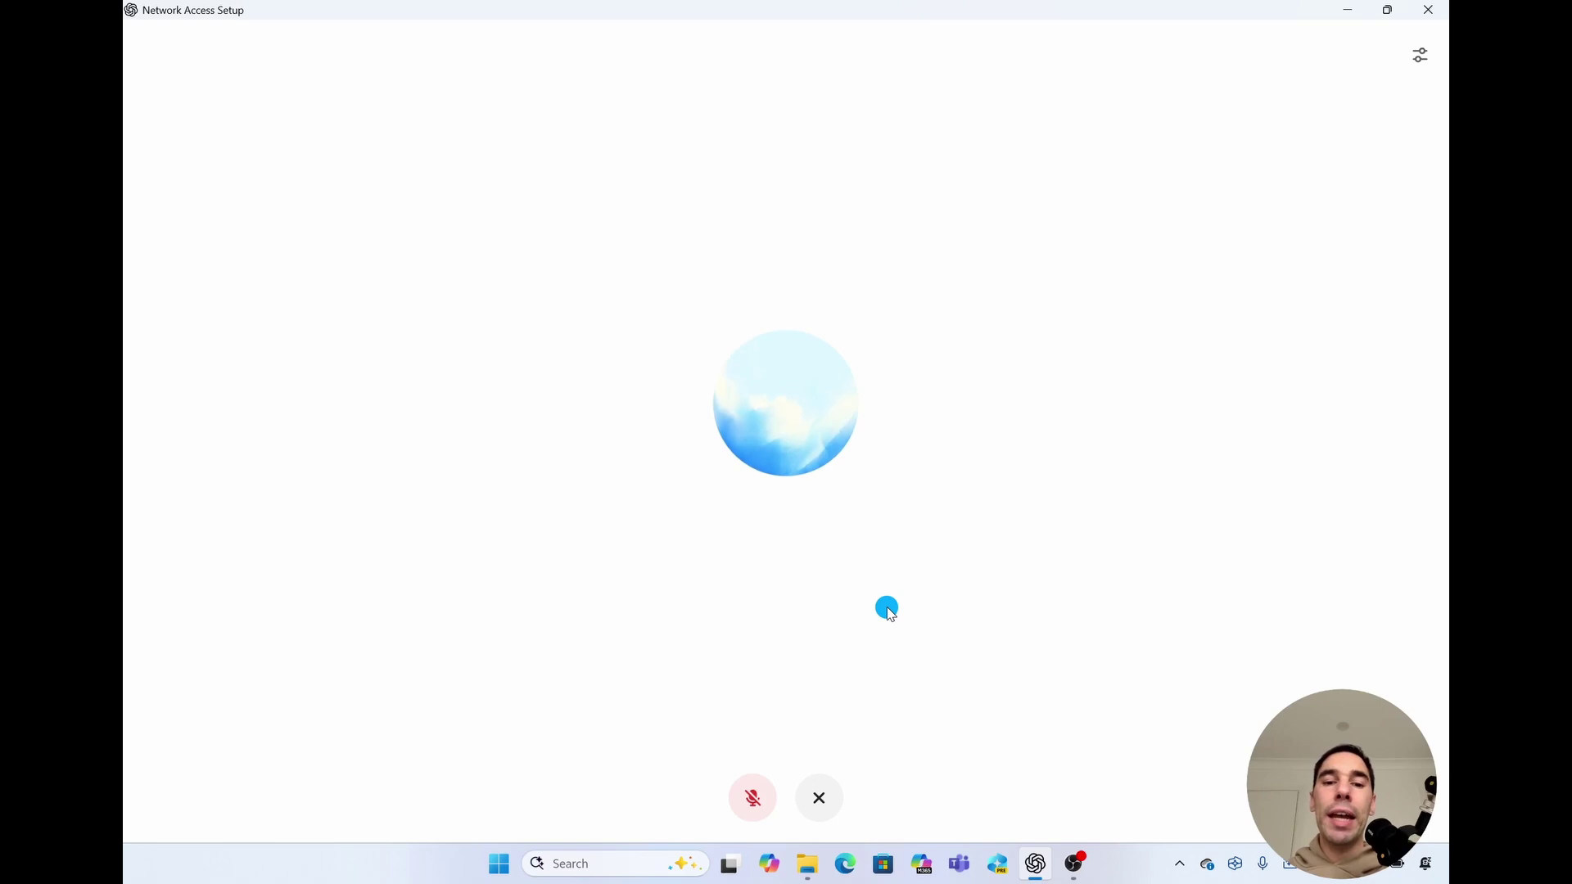
key(XF86AudioRaiseVolume)
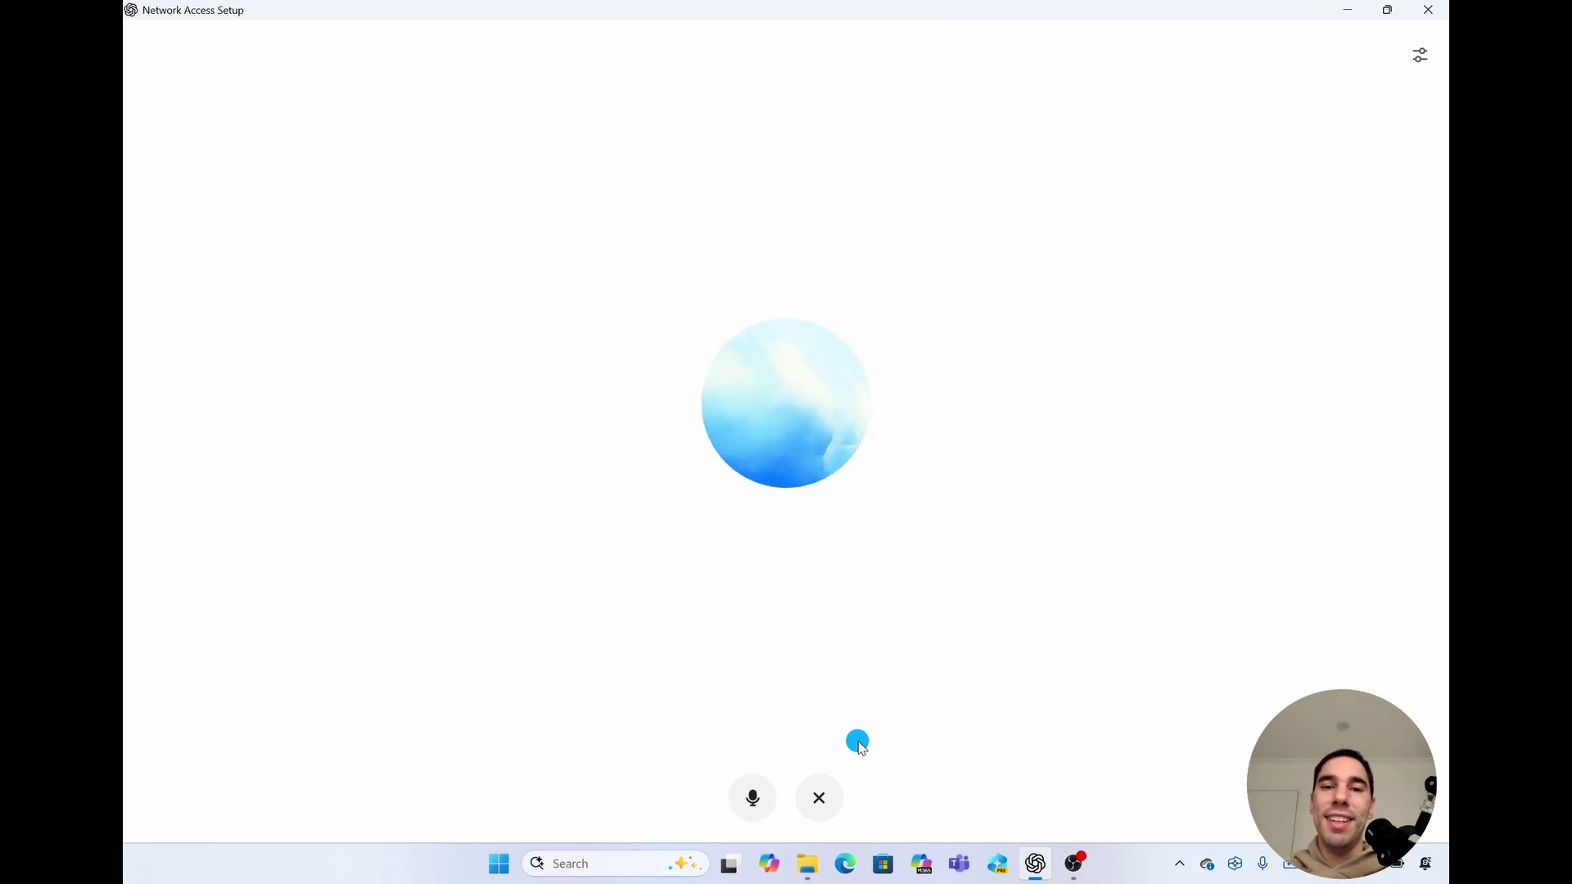
End voice mode and review the saved transcript in the Network Access Setup chat
click(819, 798)
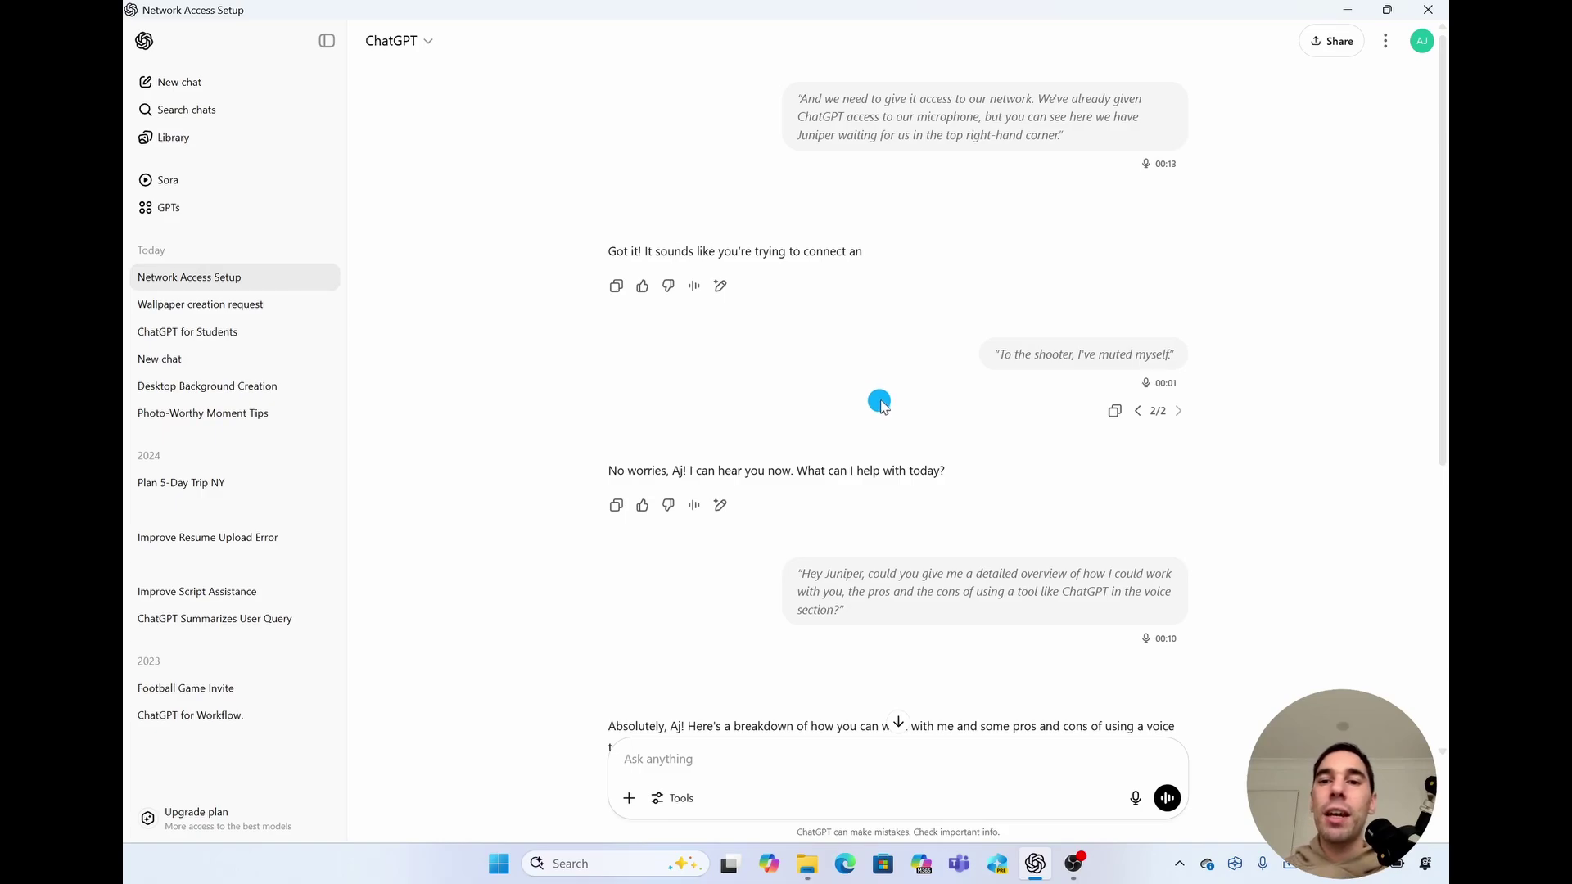
scroll(890, 419, down, 4)
scroll(889, 419, down, 1)
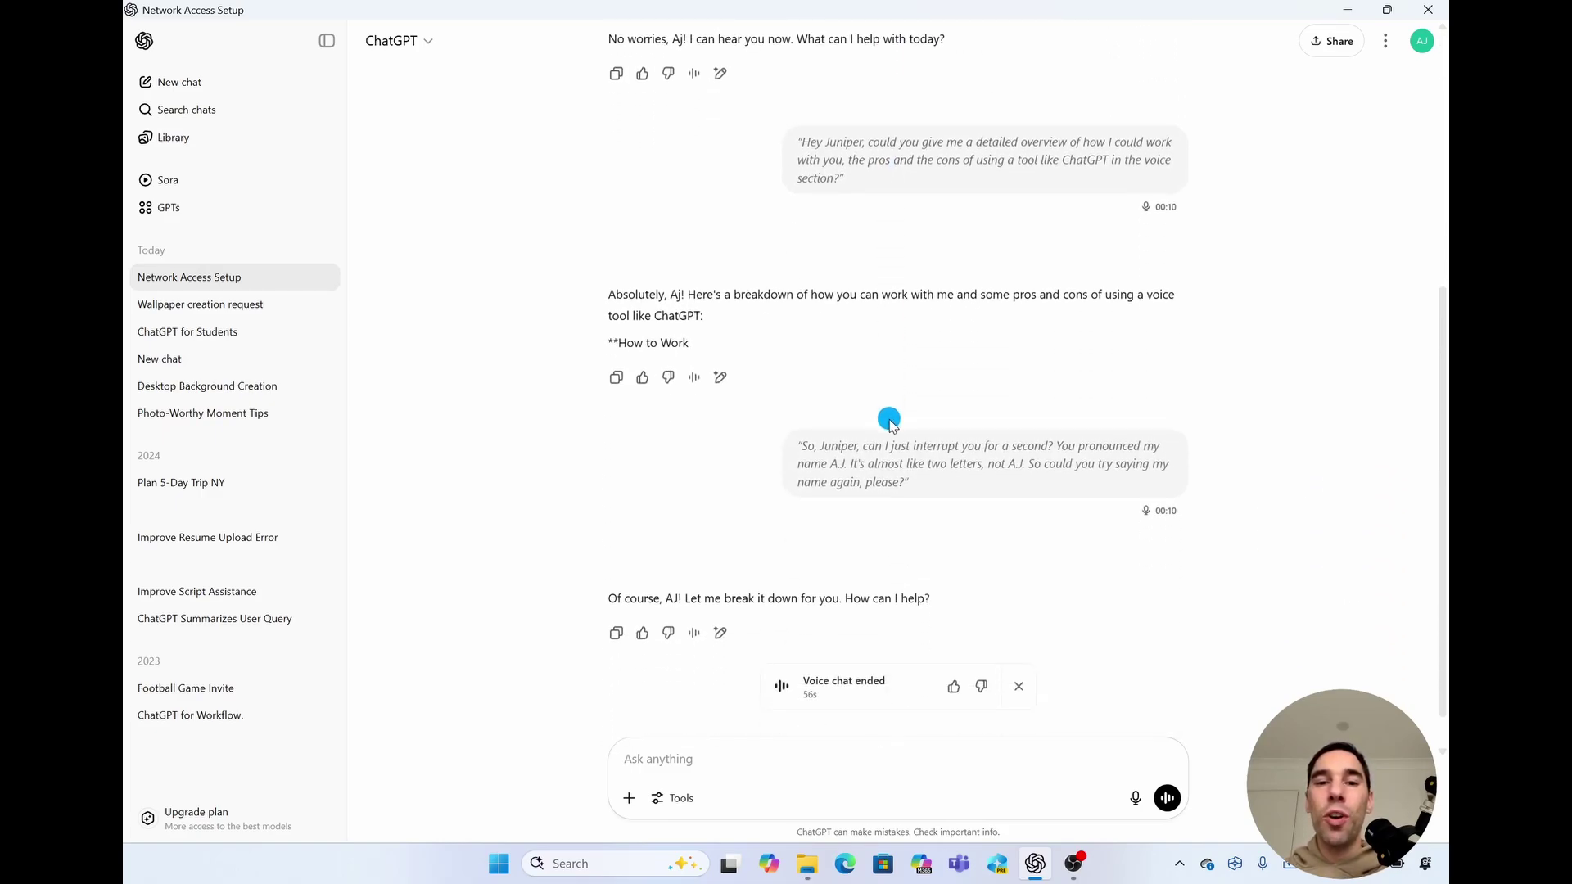
scroll(890, 419, down, 1)
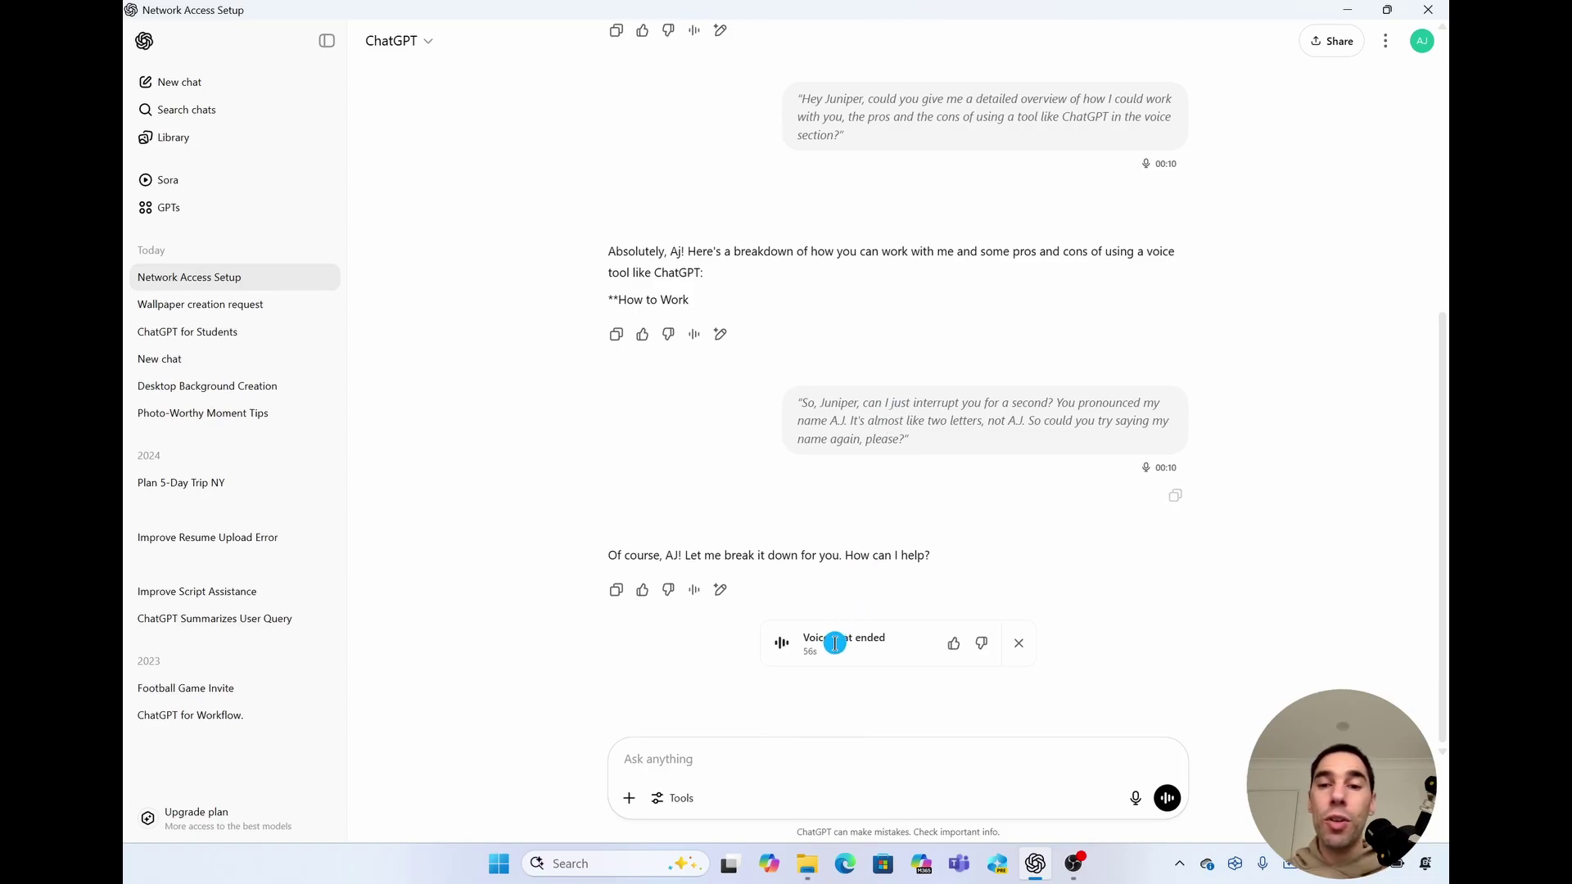
scroll(1157, 467, up, 1)
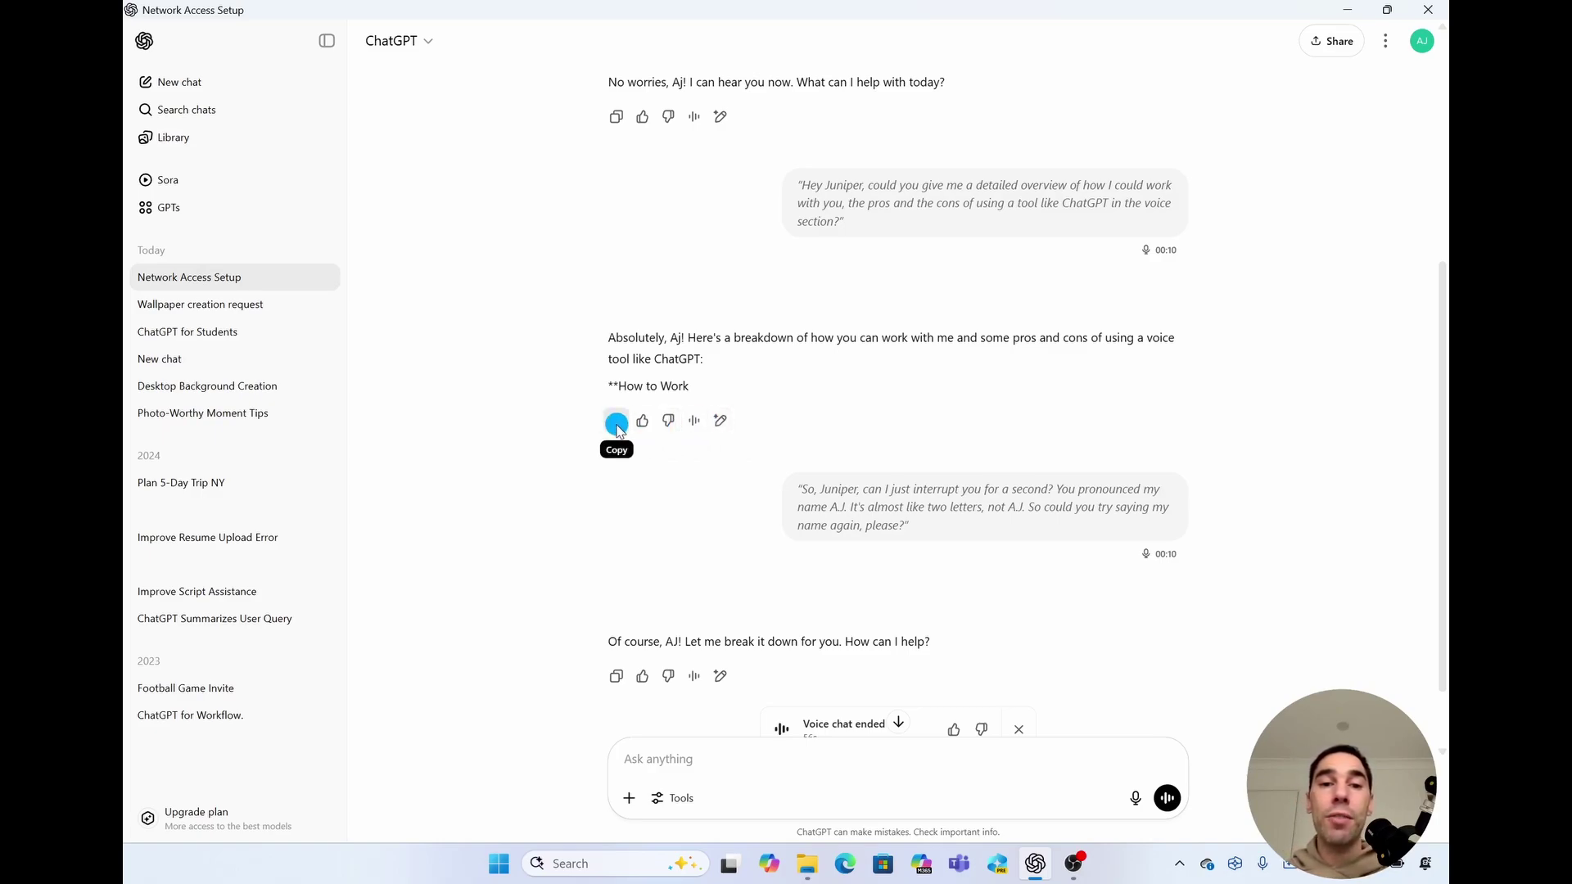
scroll(680, 498, down, 1)
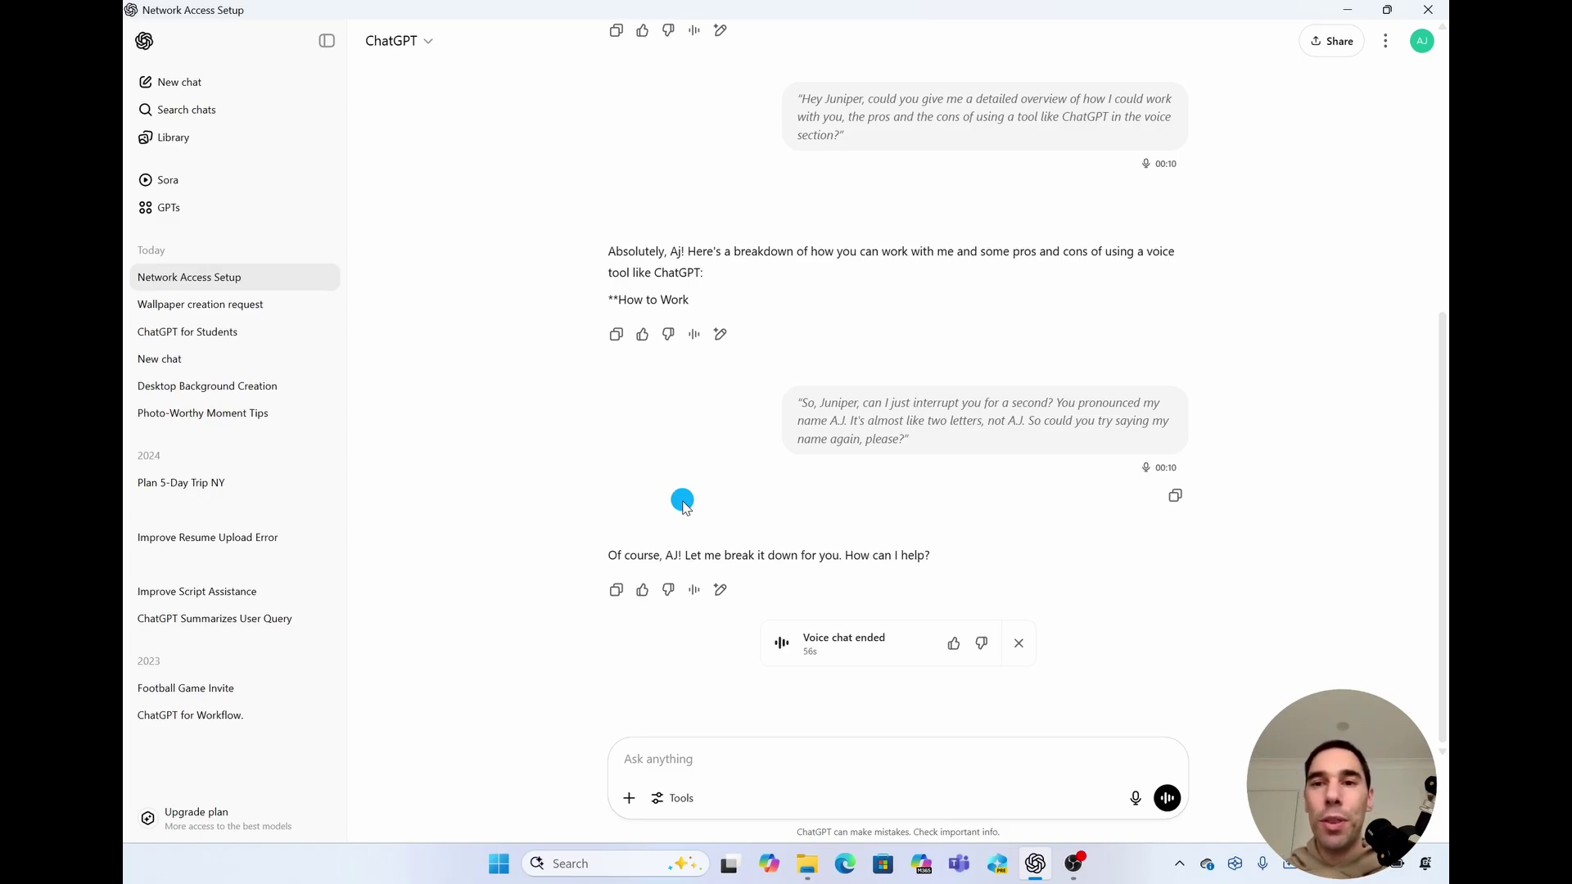
scroll(403, 431, up, 1)
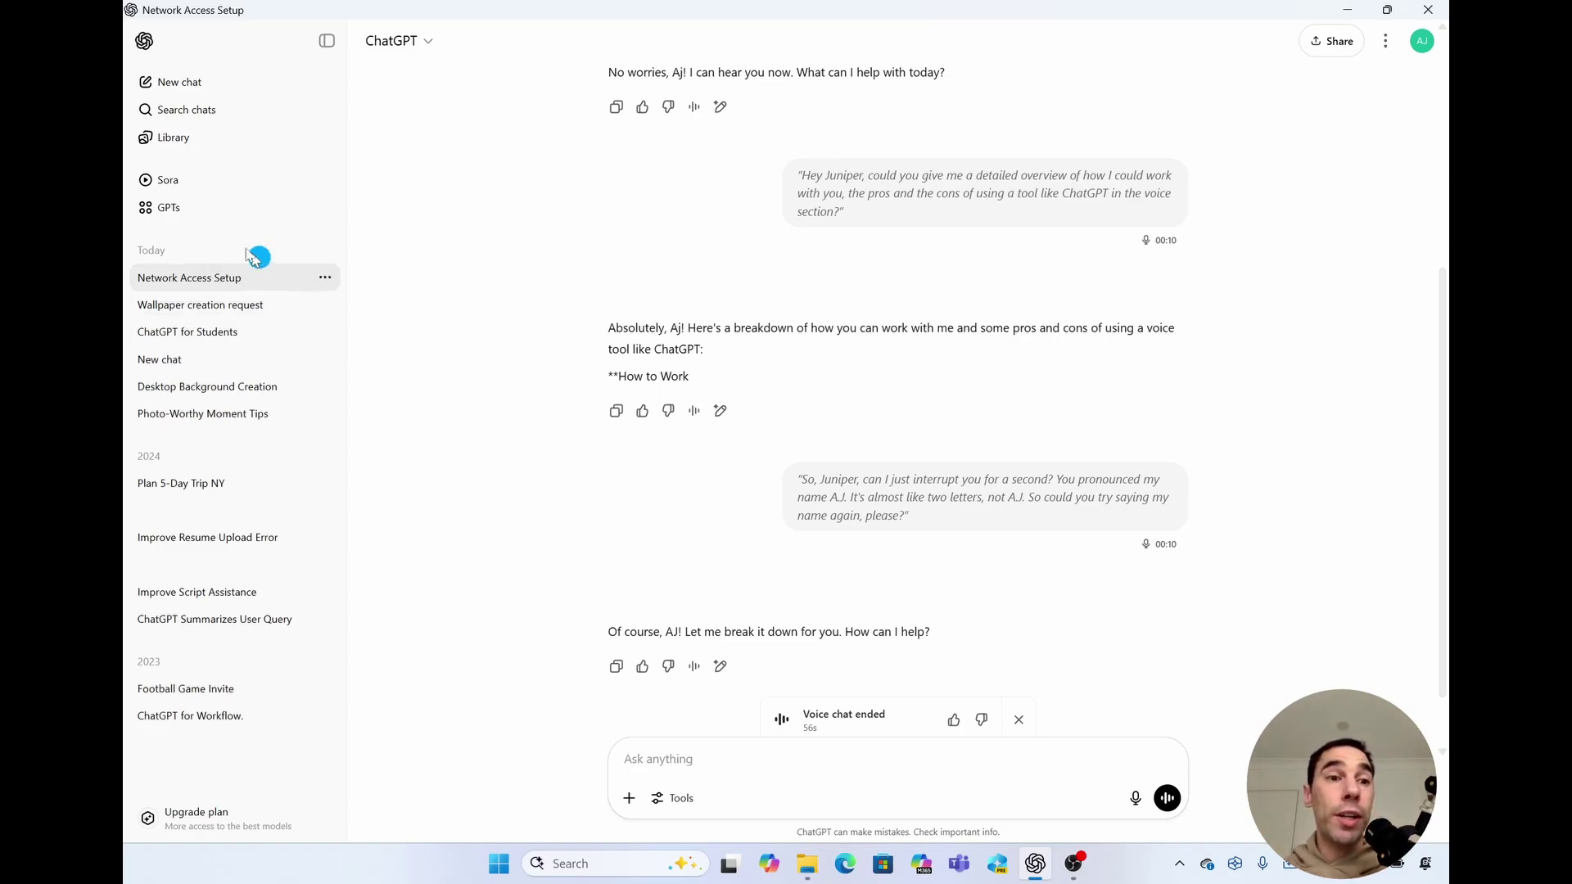
Open the image Library, then search chats for 'chatgpt instructions' and trim the query to 'chatgpt'
click(221, 140)
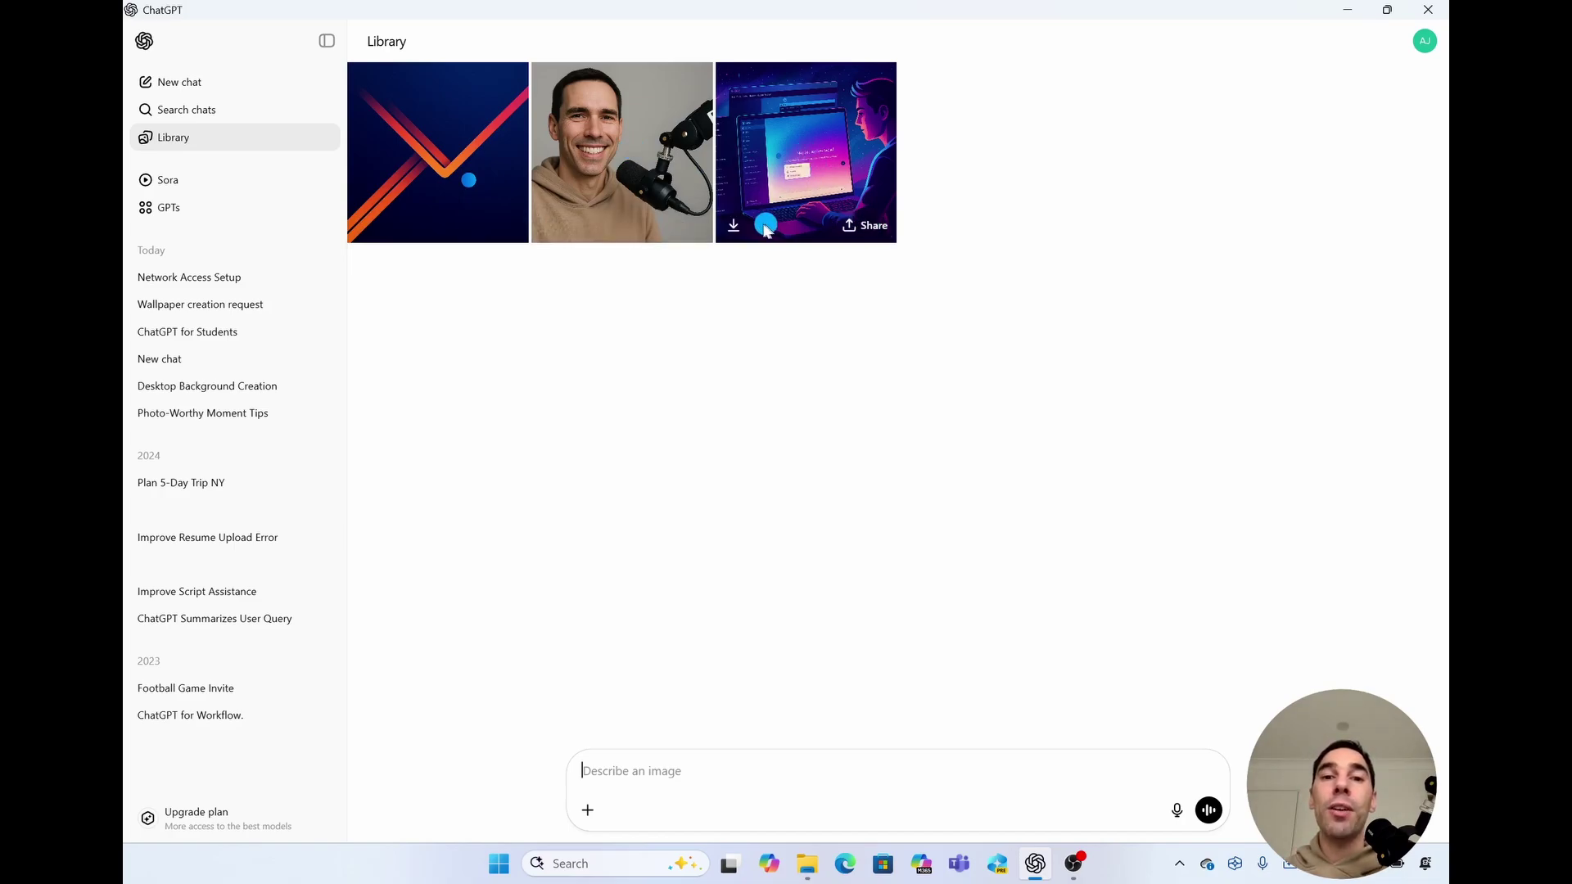
click(232, 120)
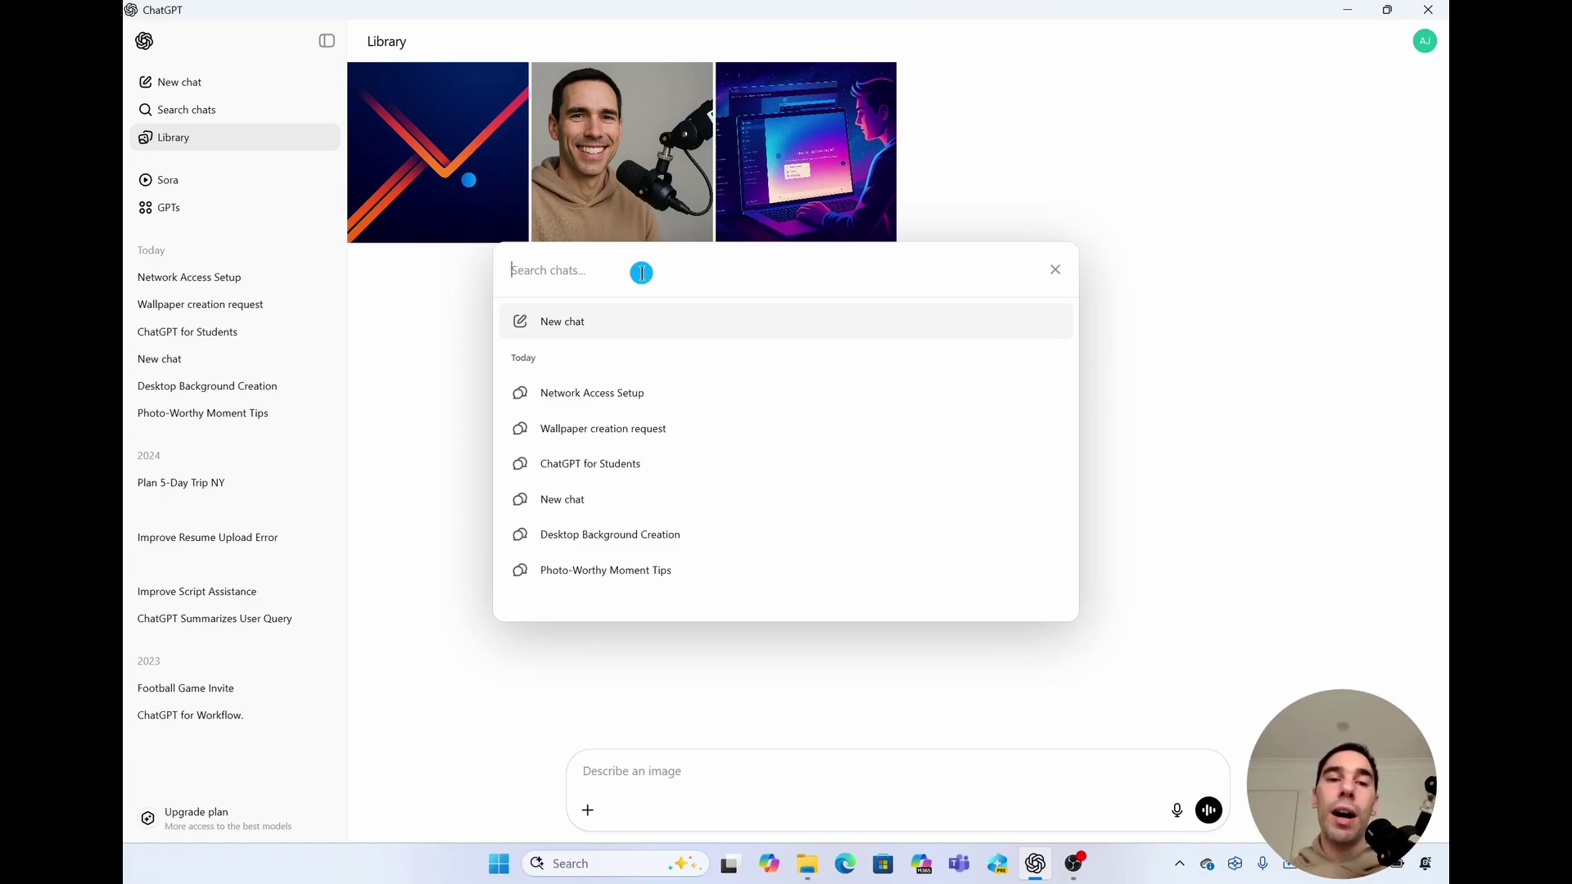
text(chatgpt )
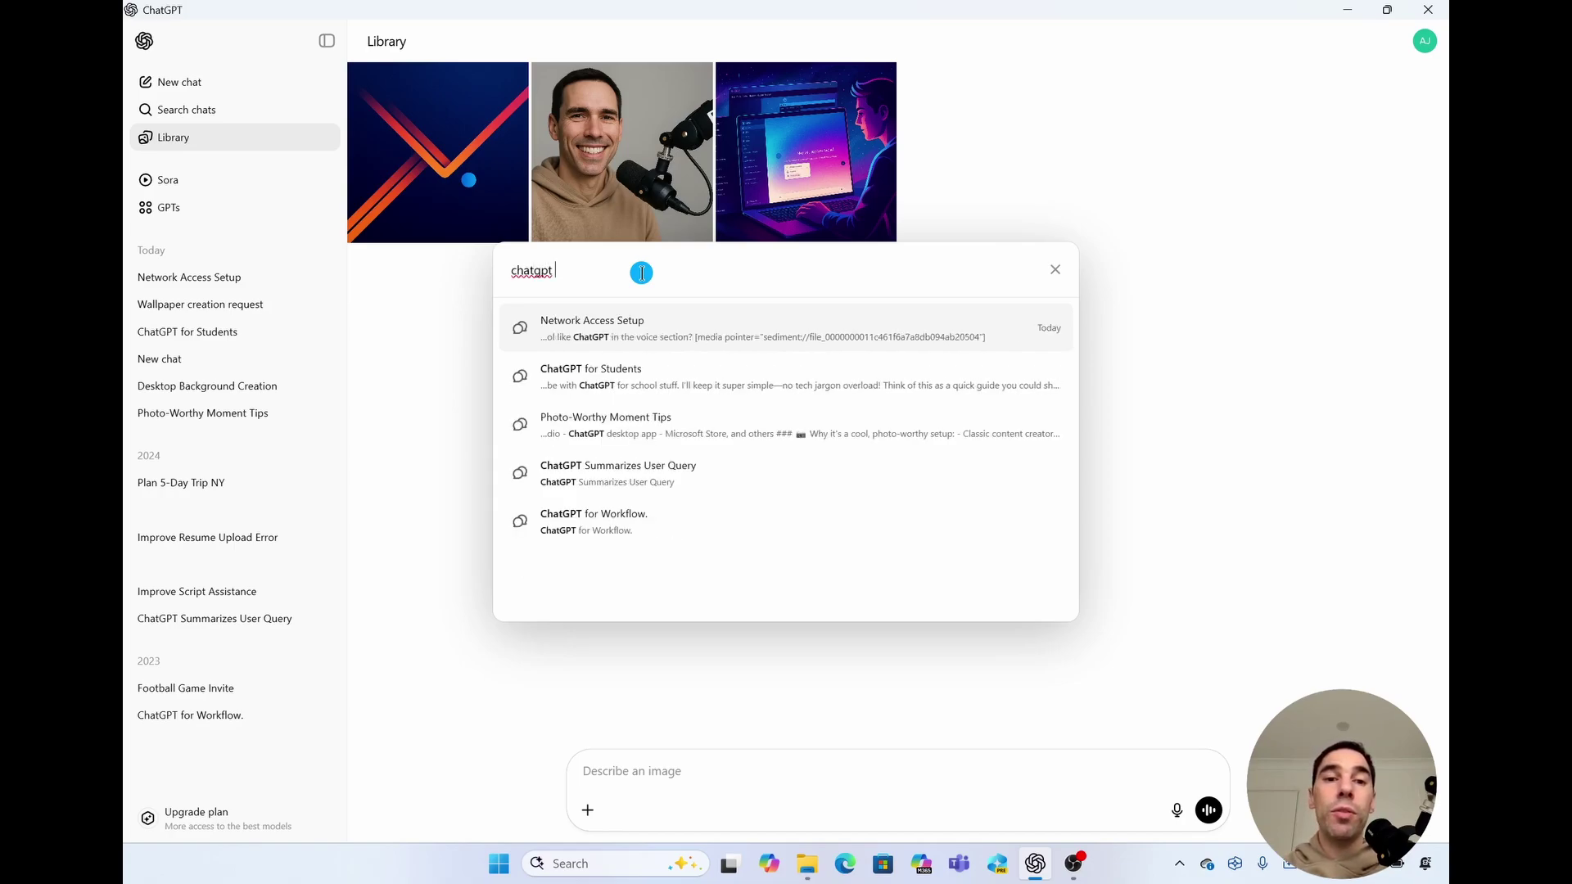
text(instructions)
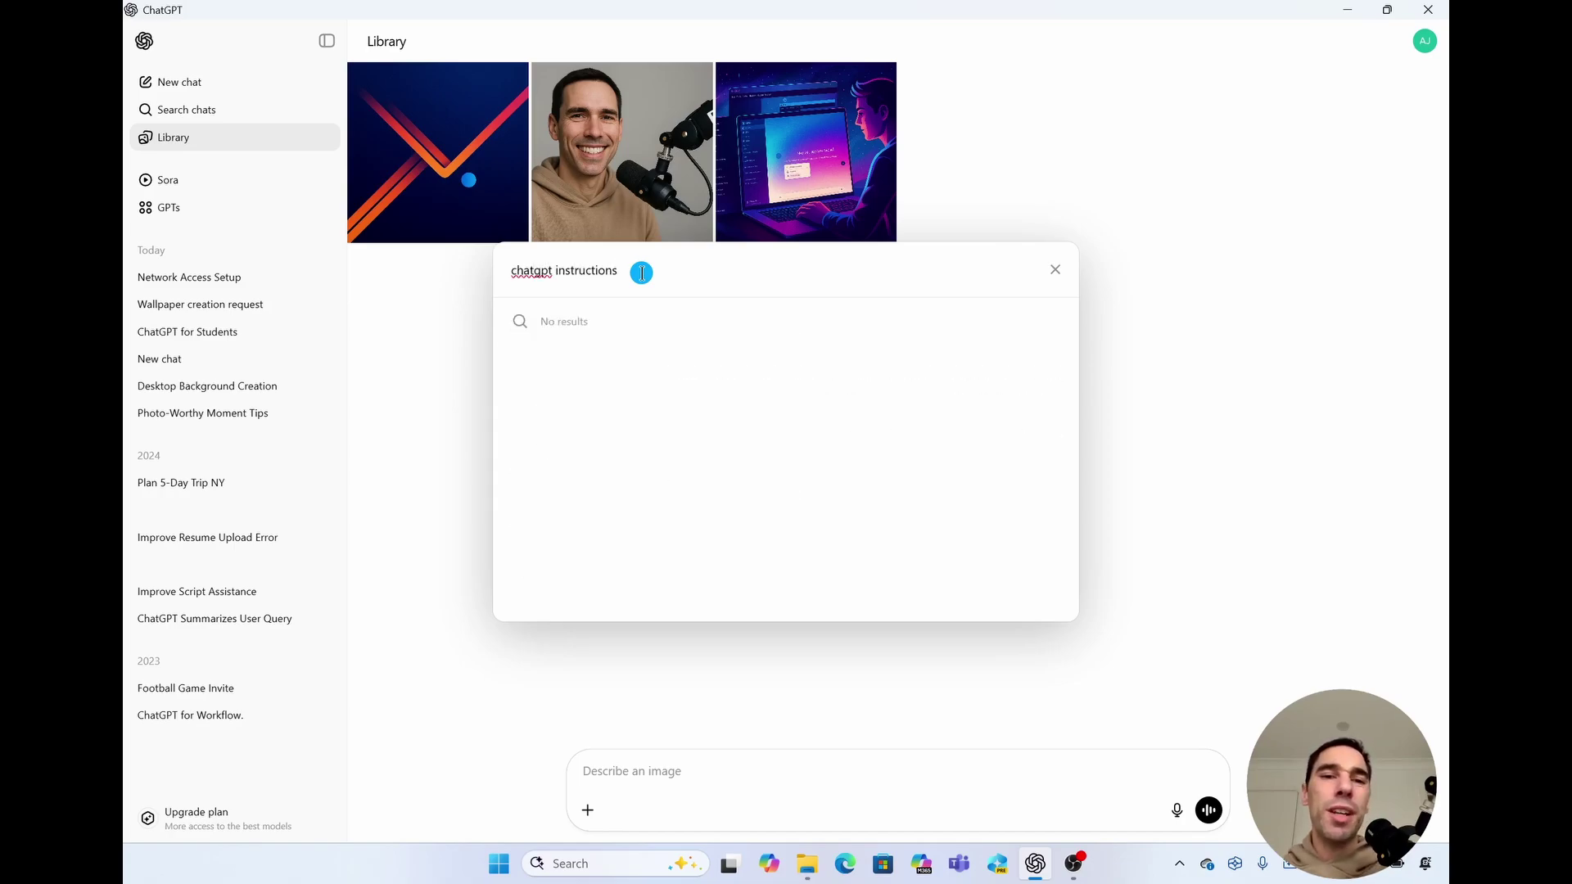
key(ctrl+shift+Left)
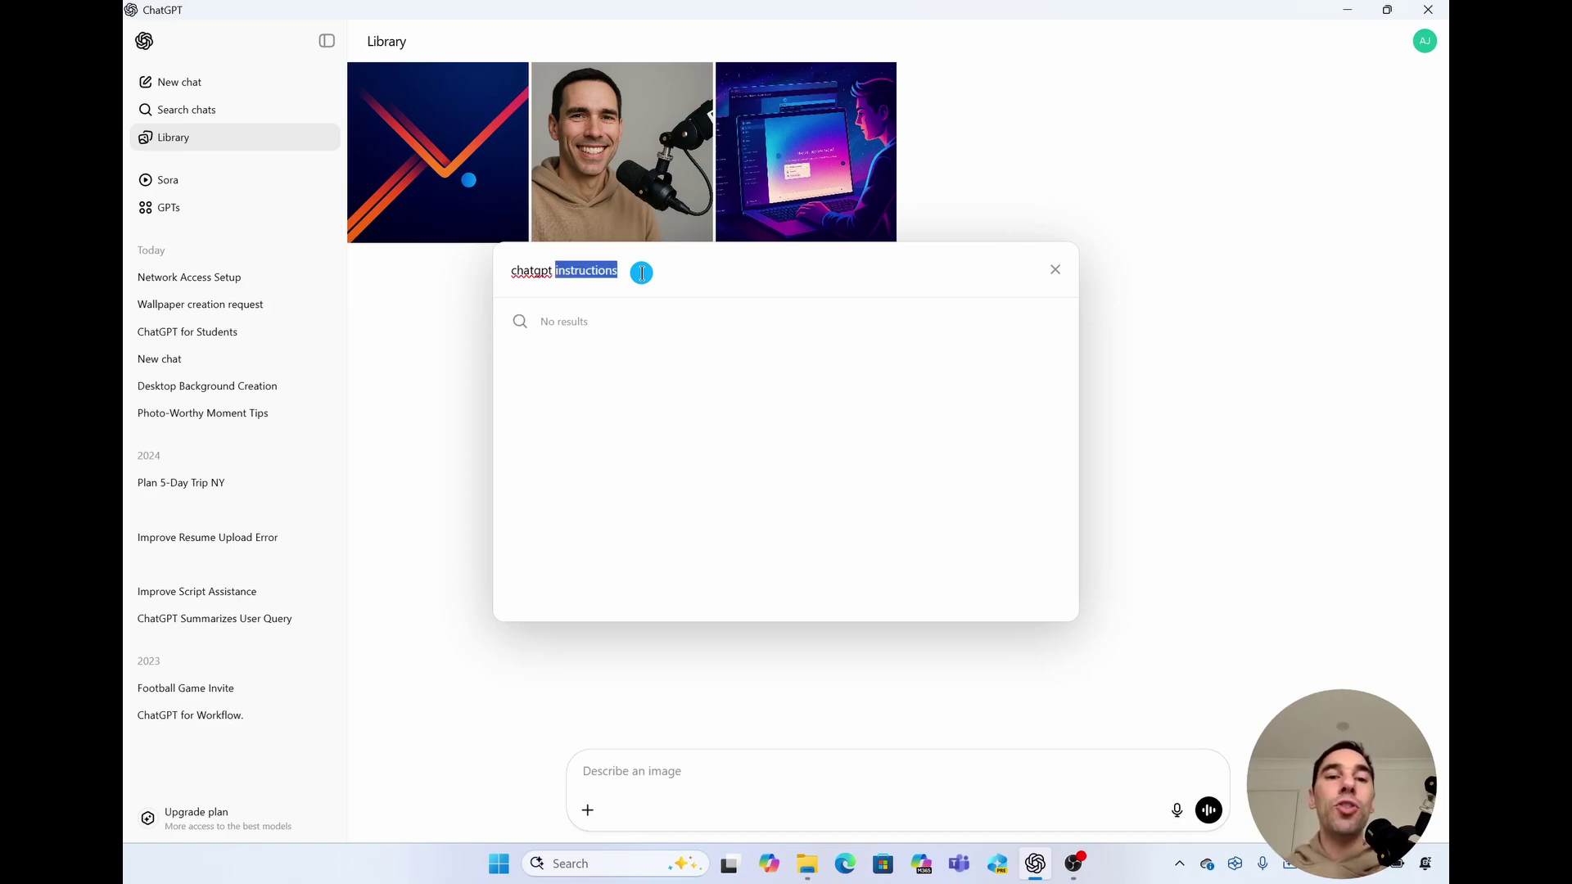
key(BackSpace)
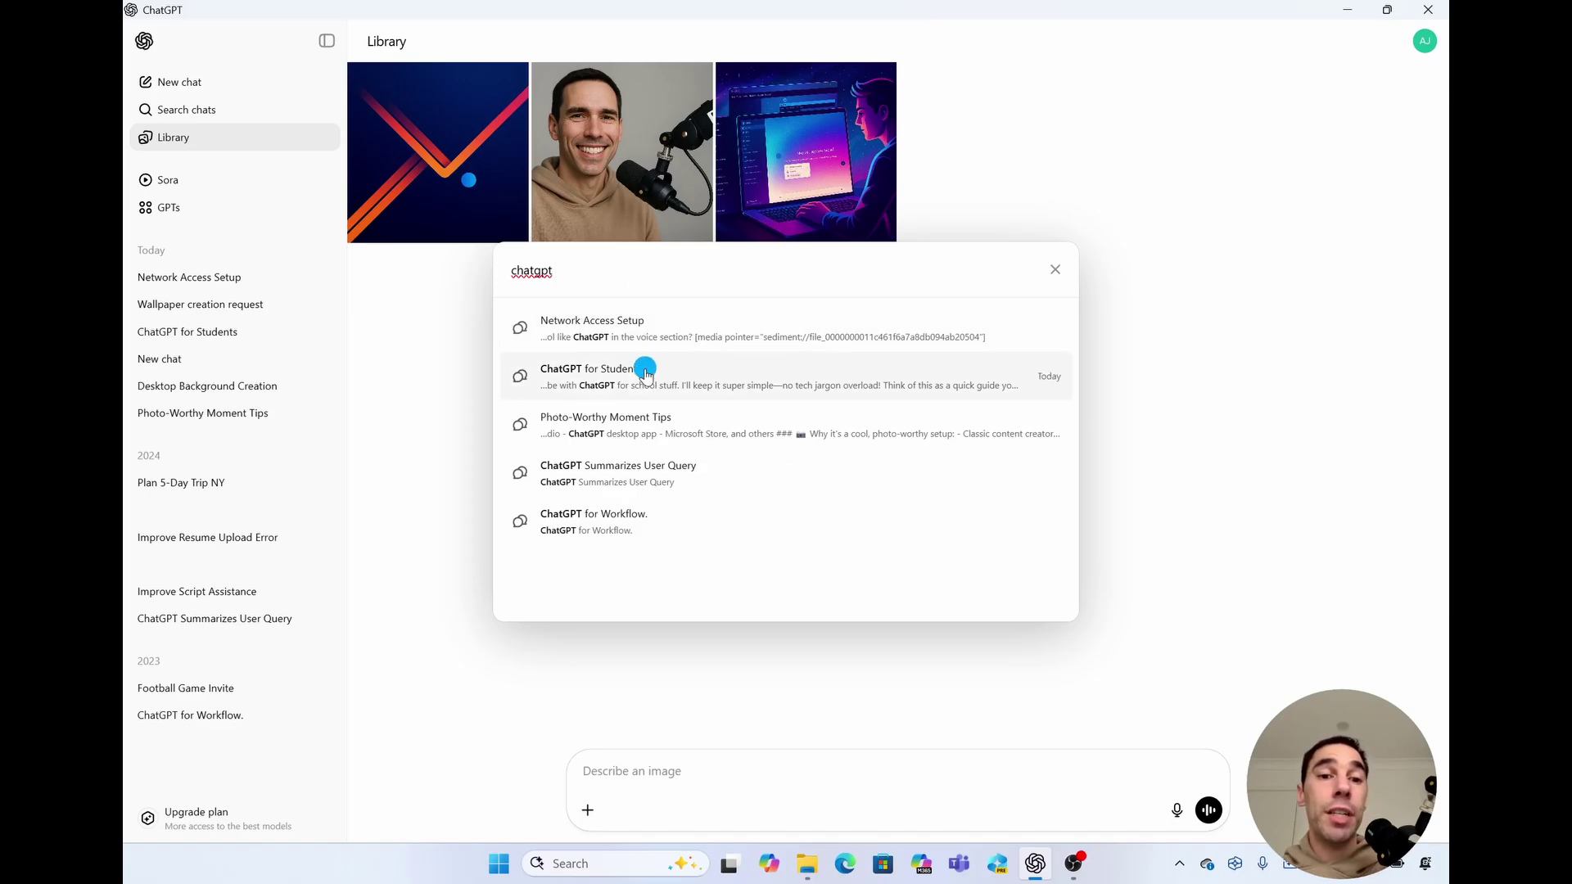
Close the search and rename the ChatGPT for Students chat to 'ChatGPT Instructions'
click(431, 319)
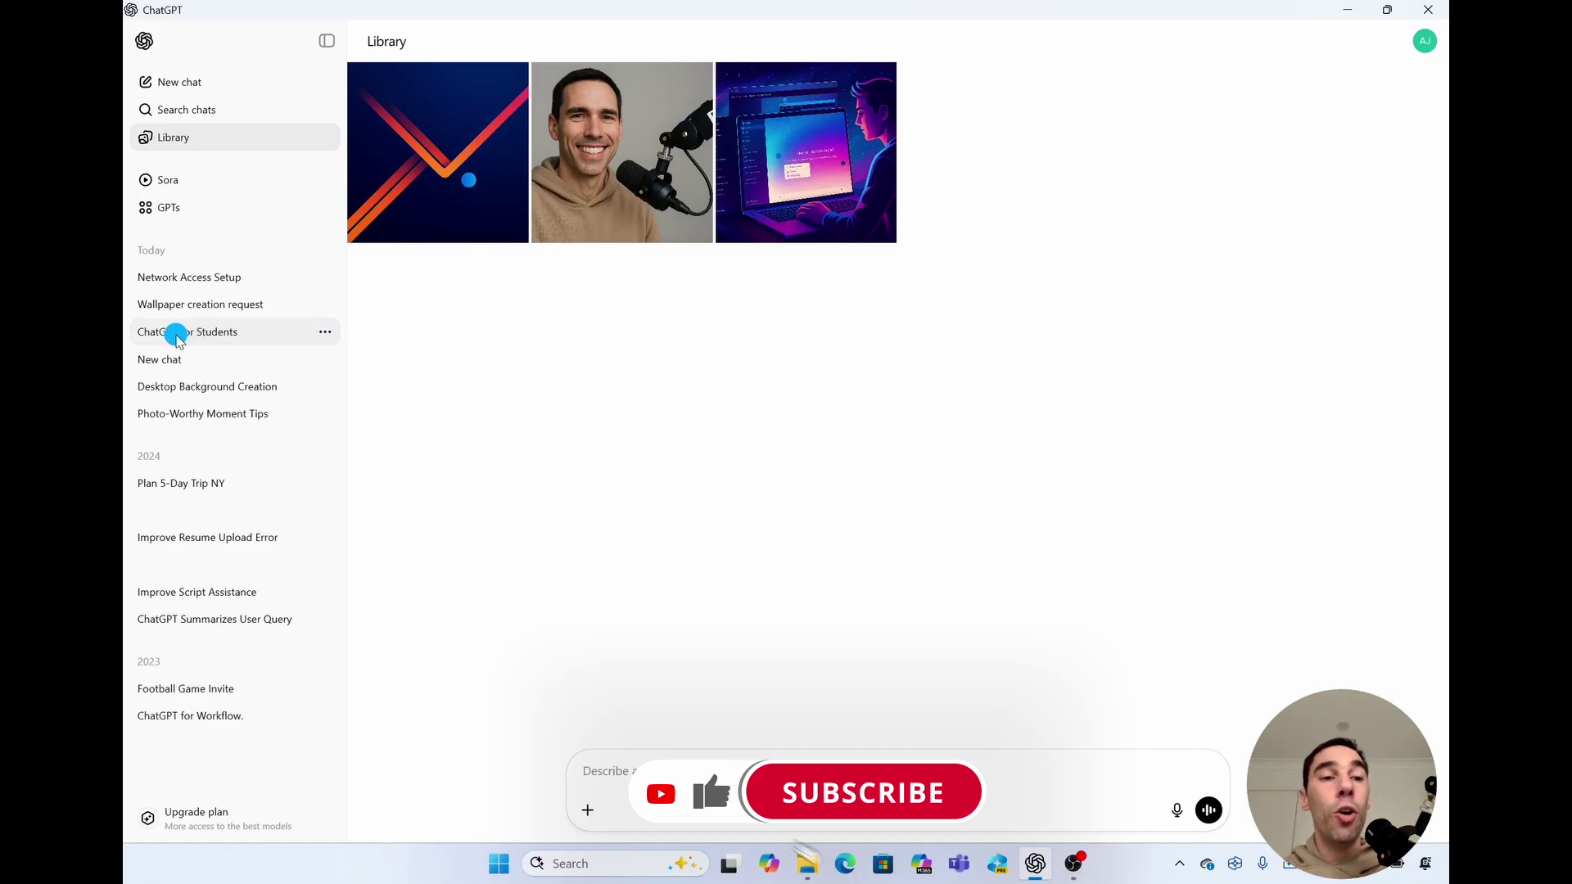
click(326, 333)
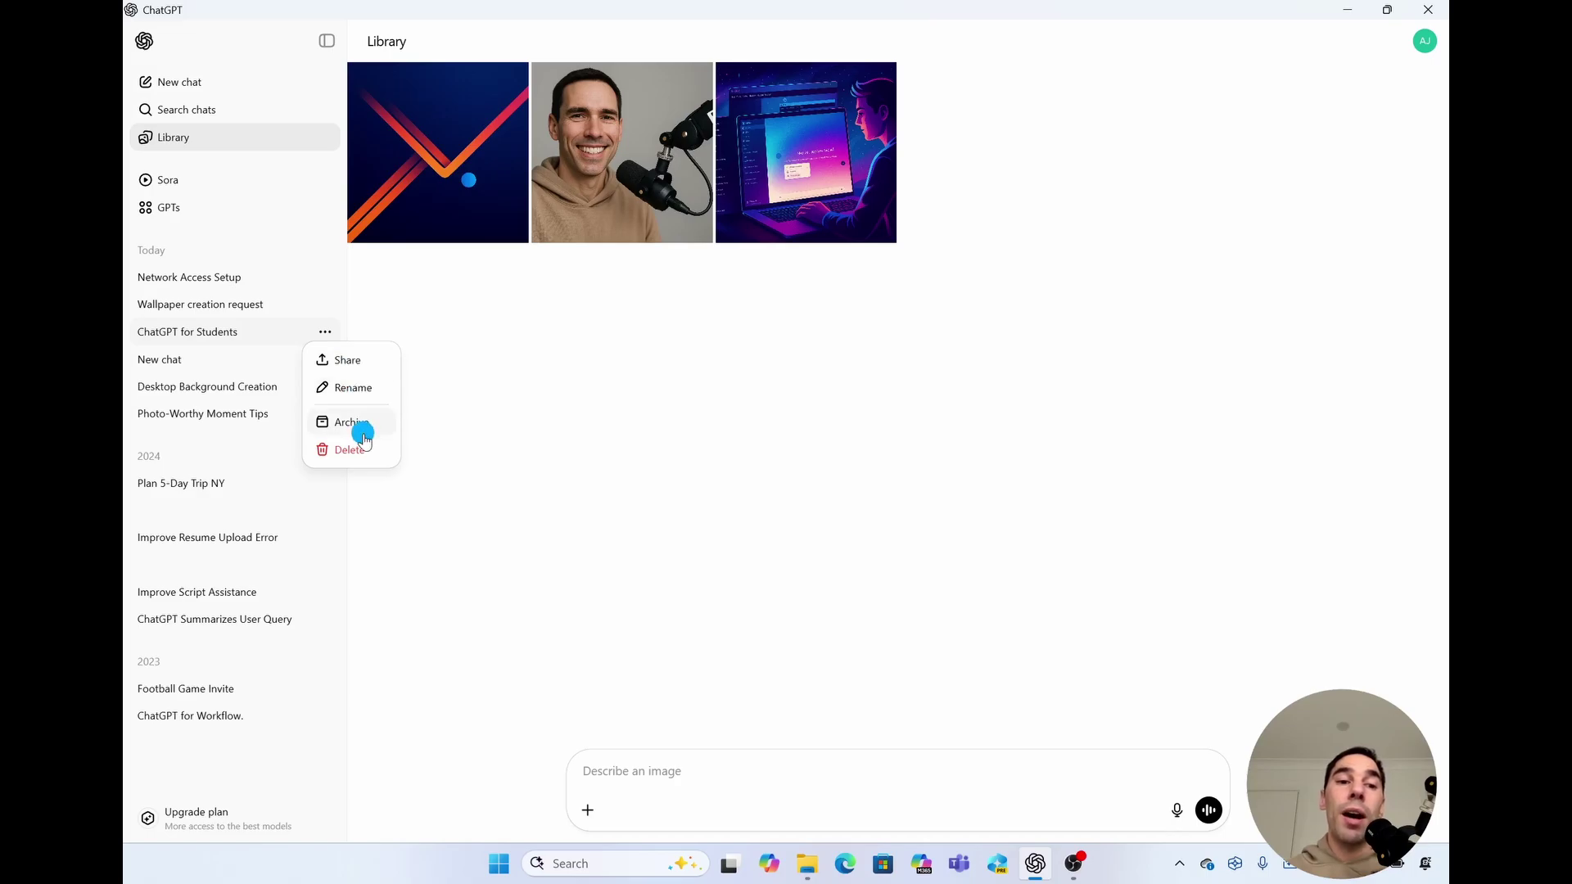
click(373, 391)
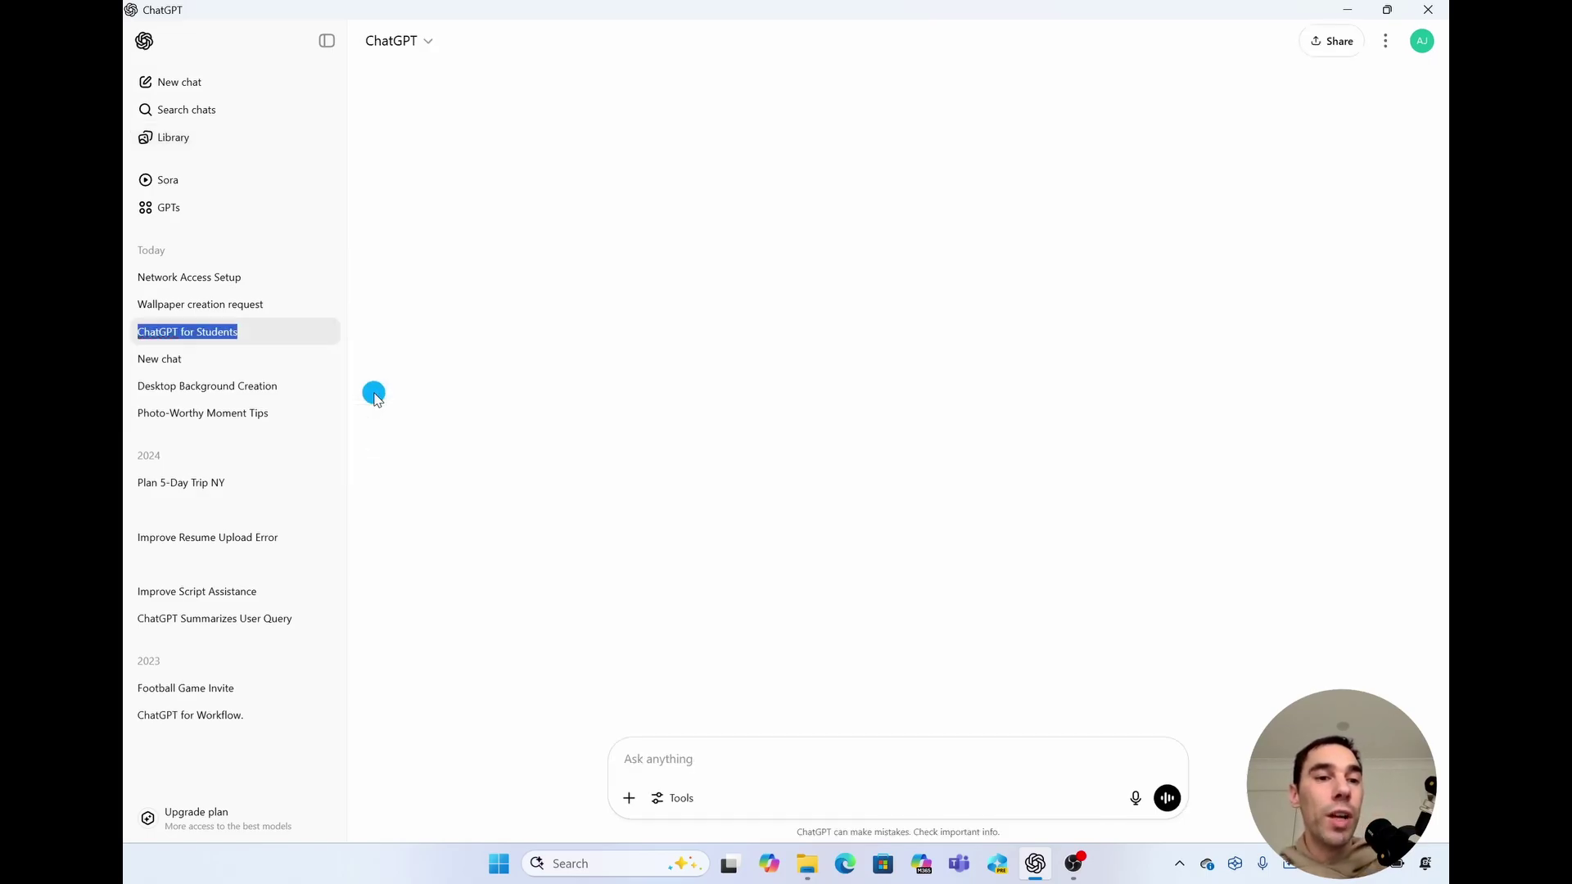
text(ChatG)
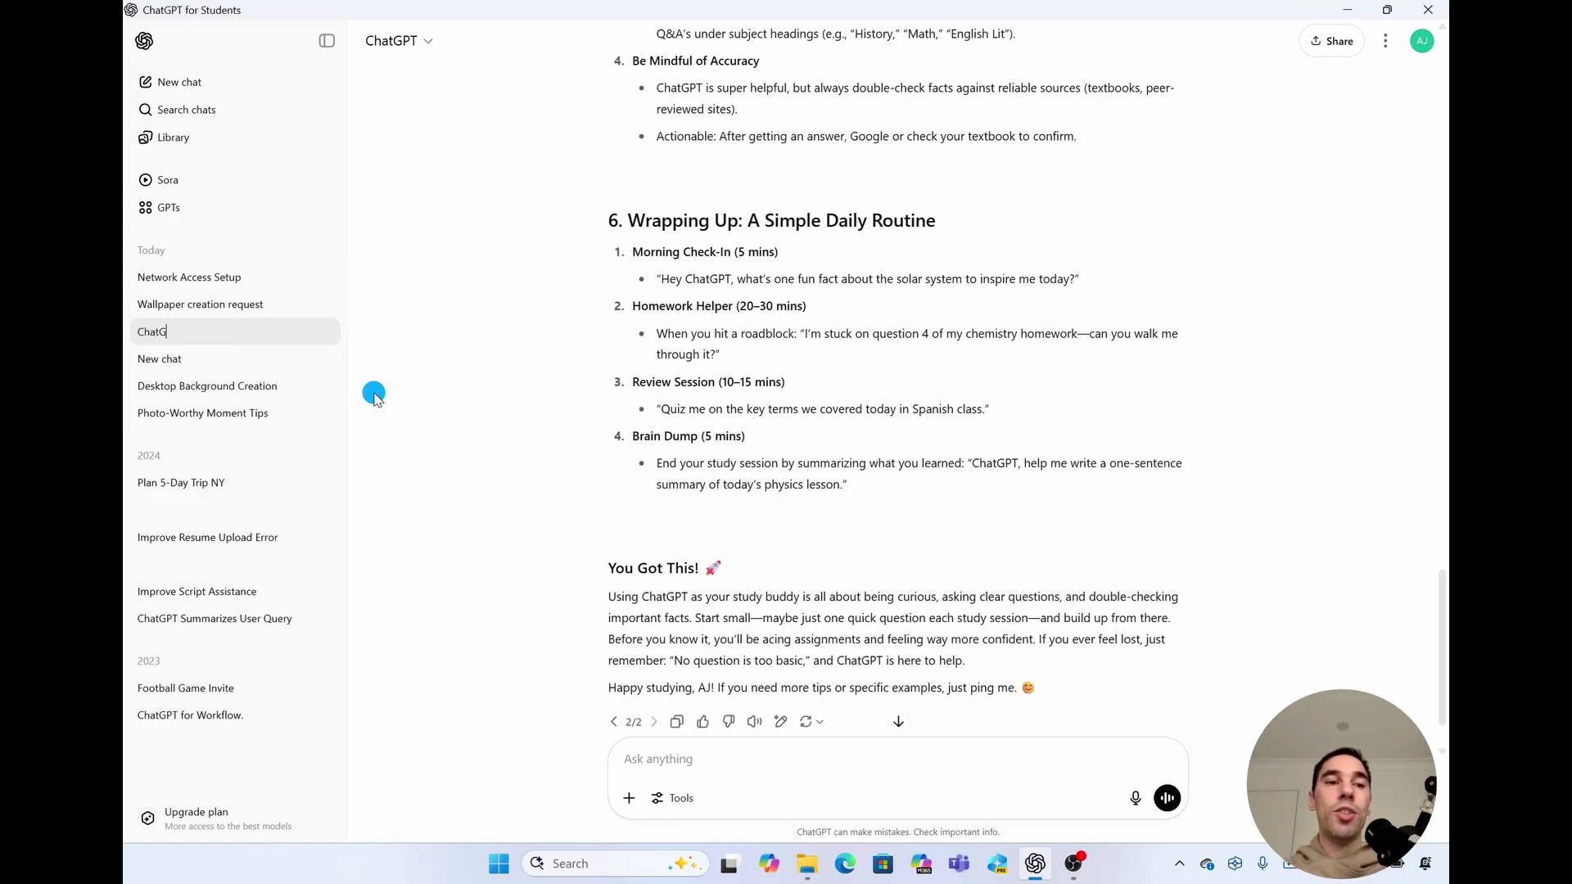
text(PT Instructions)
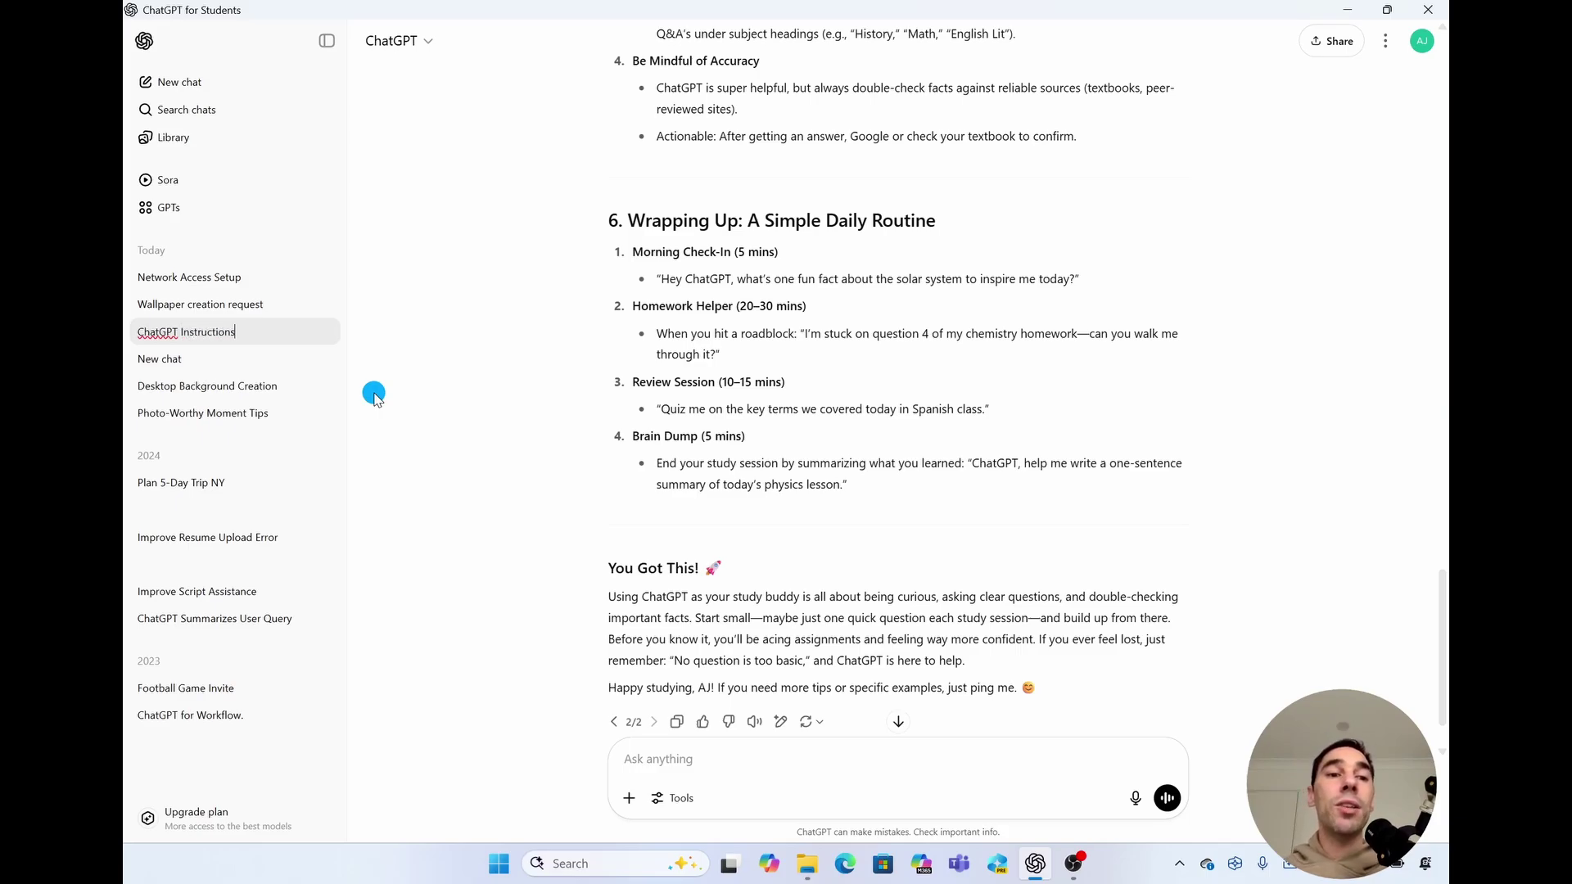
key(Return)
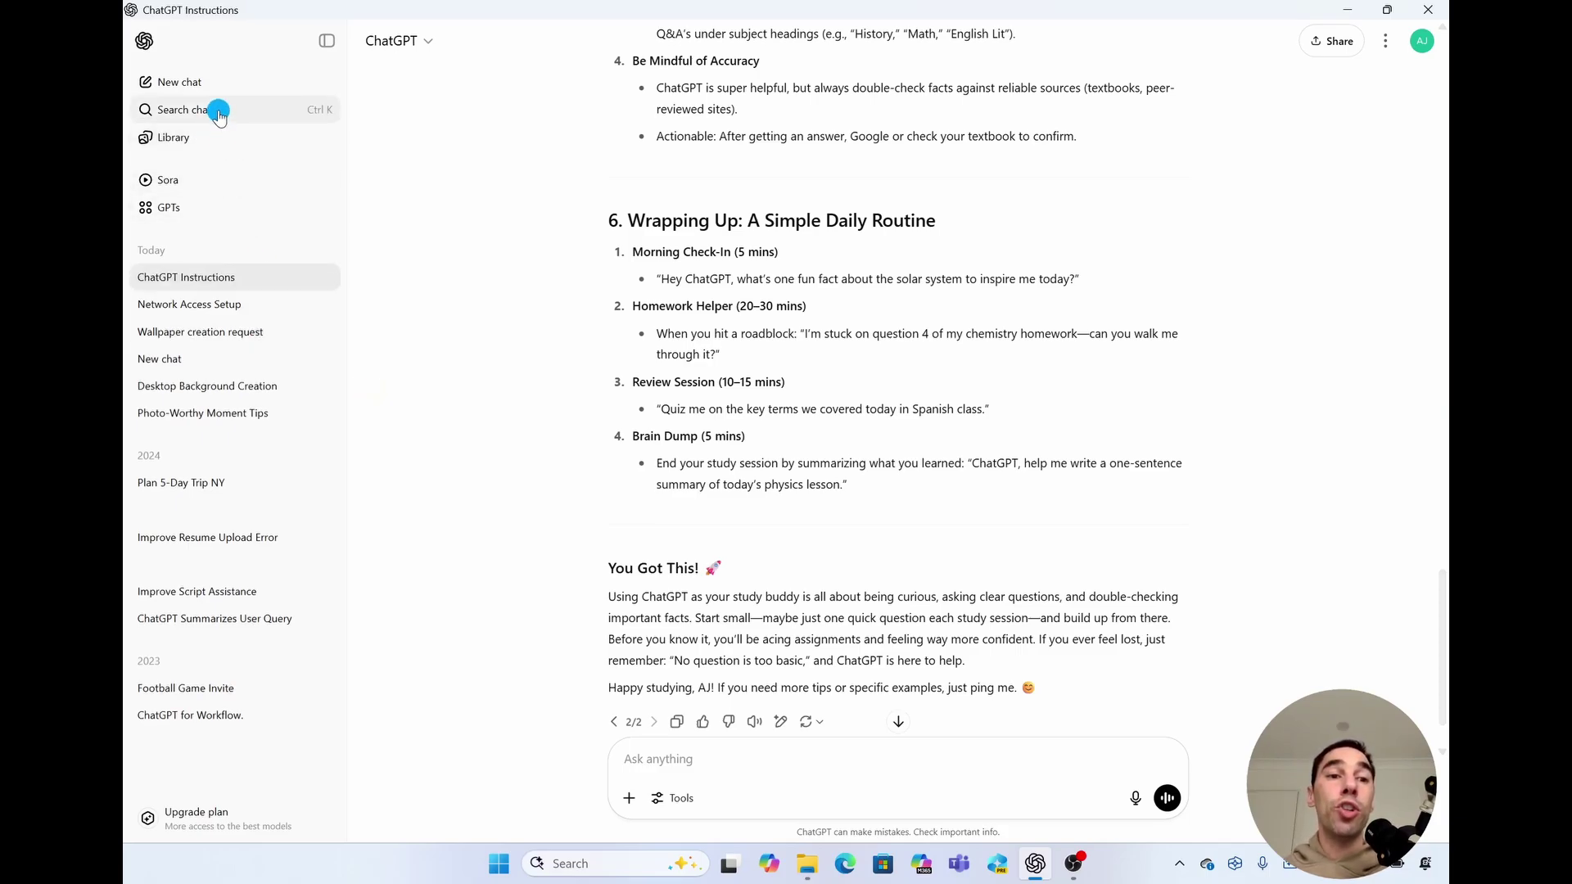